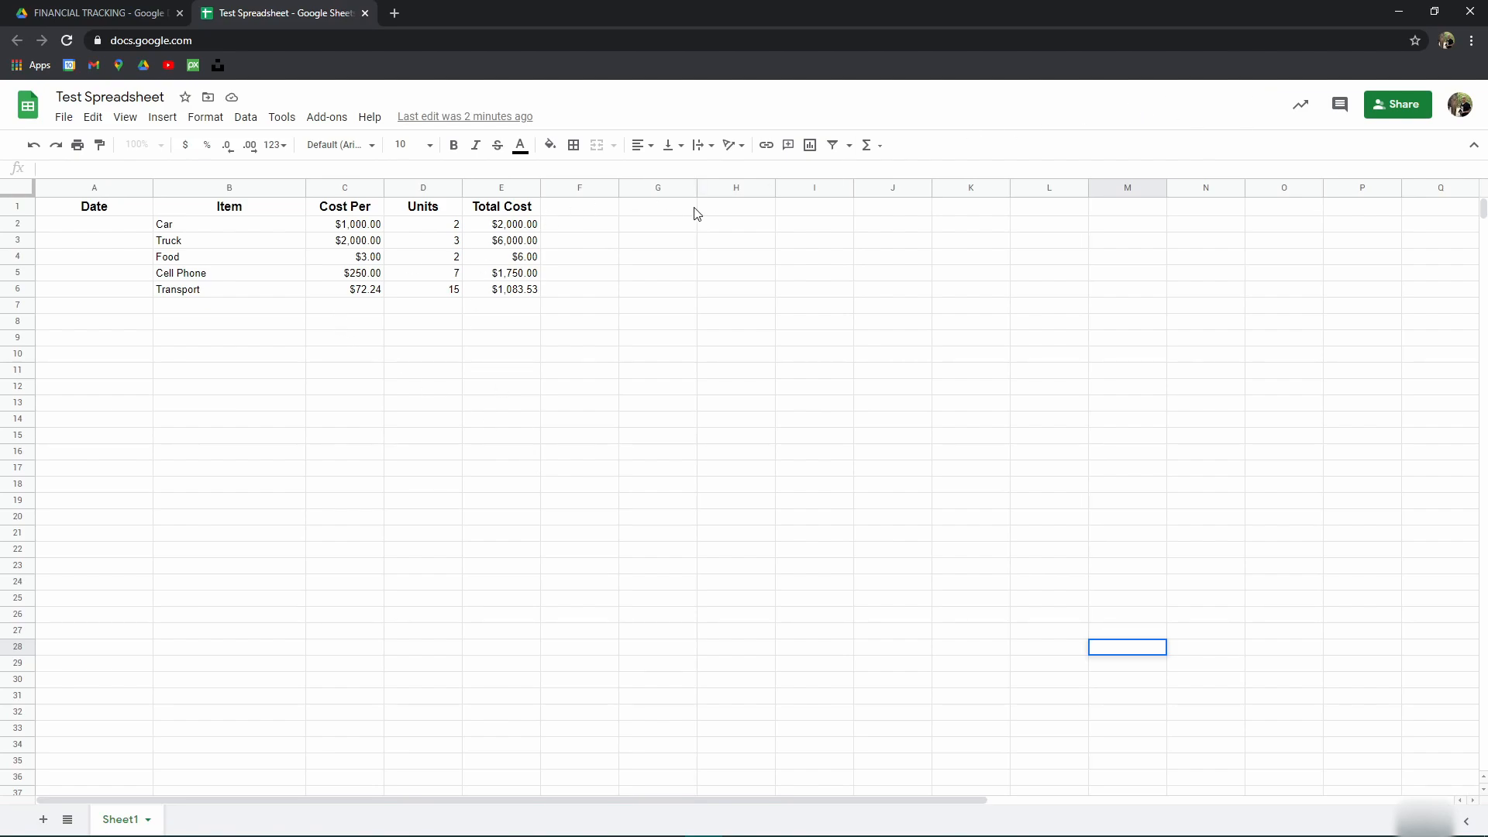
click(1116, 617)
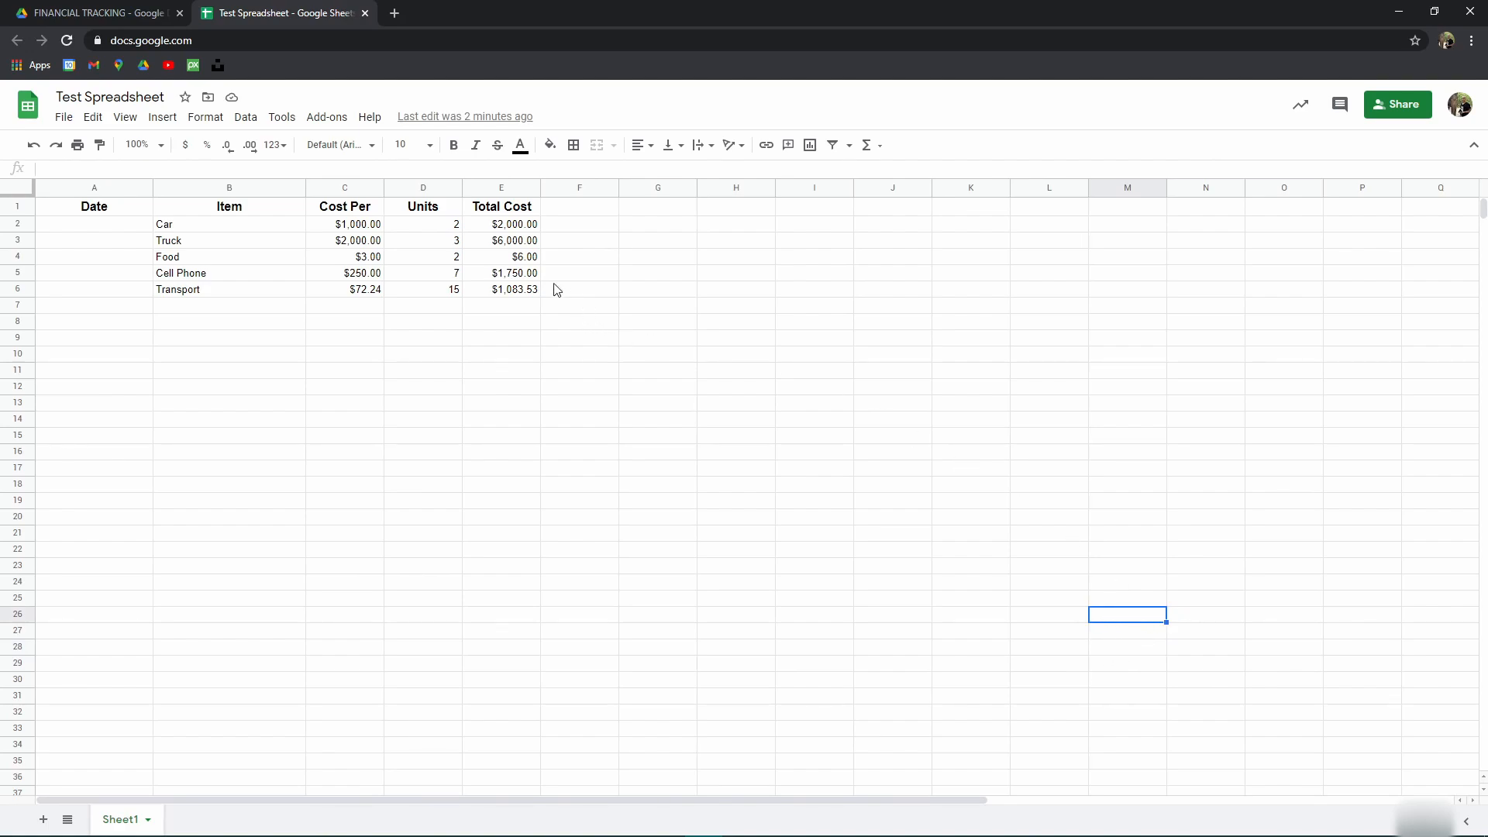
click(509, 259)
click(296, 364)
click(583, 357)
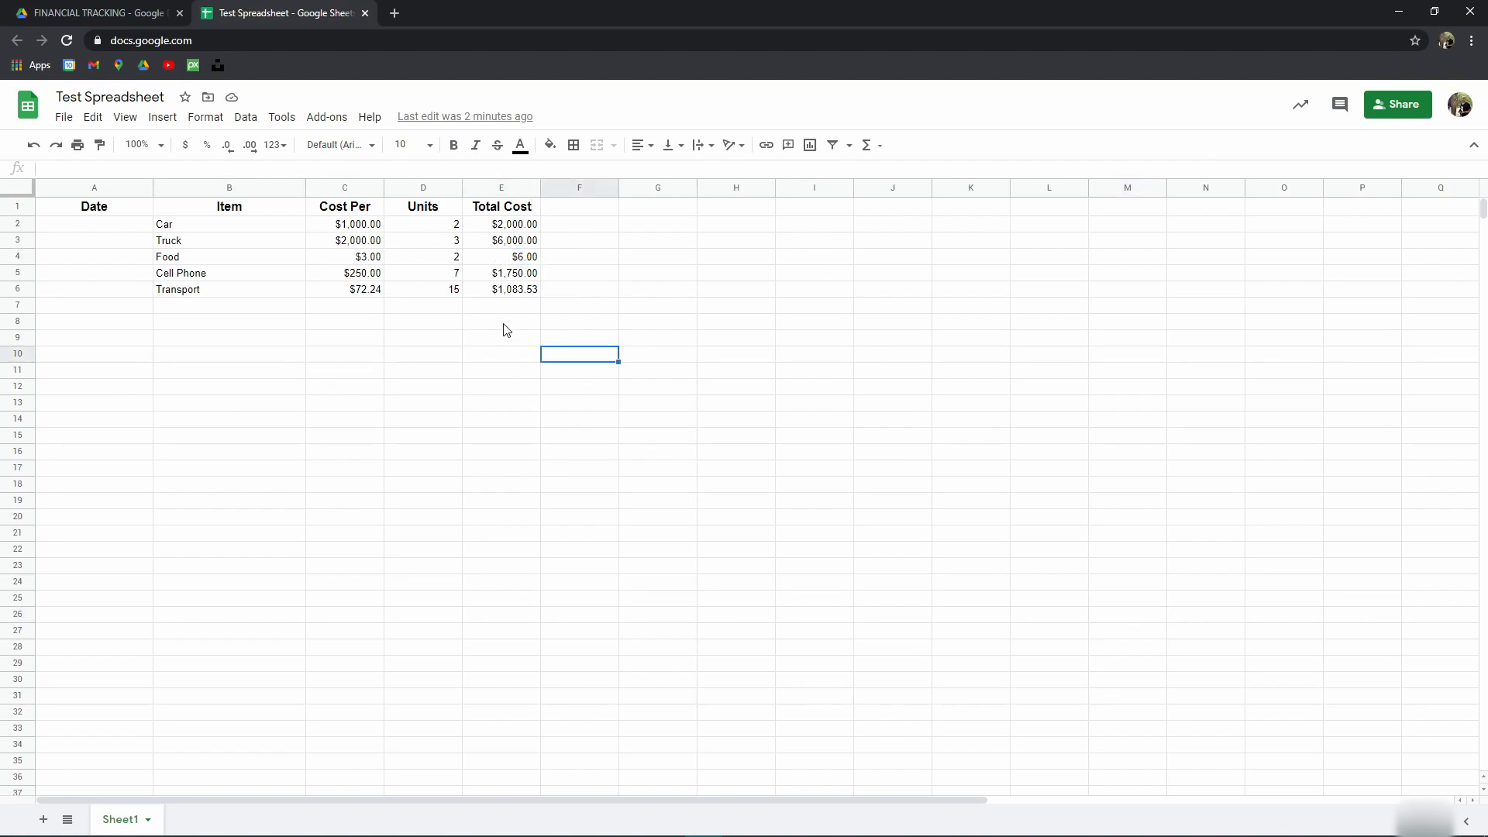
click(519, 276)
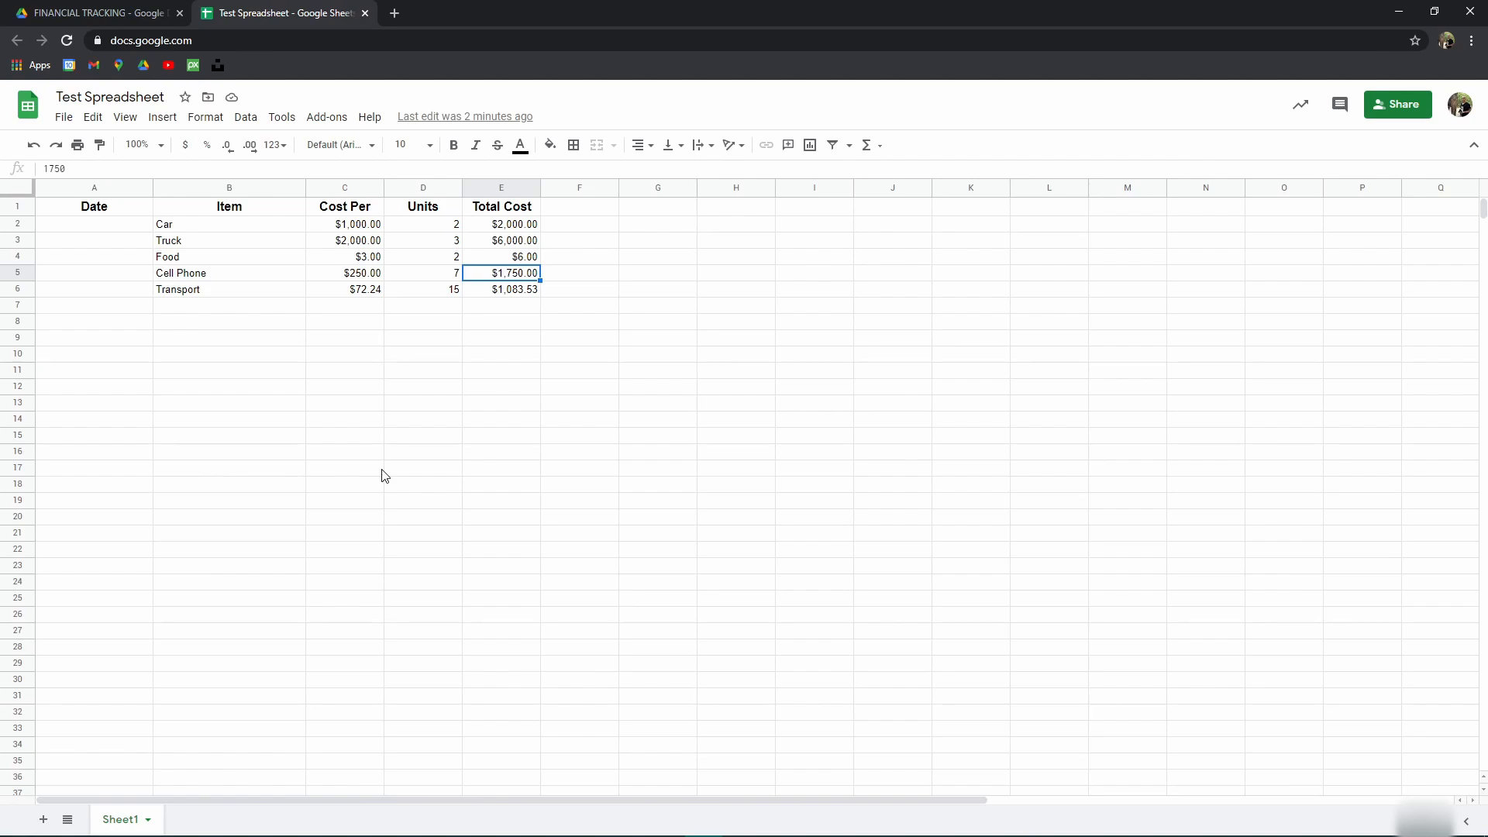
click(445, 420)
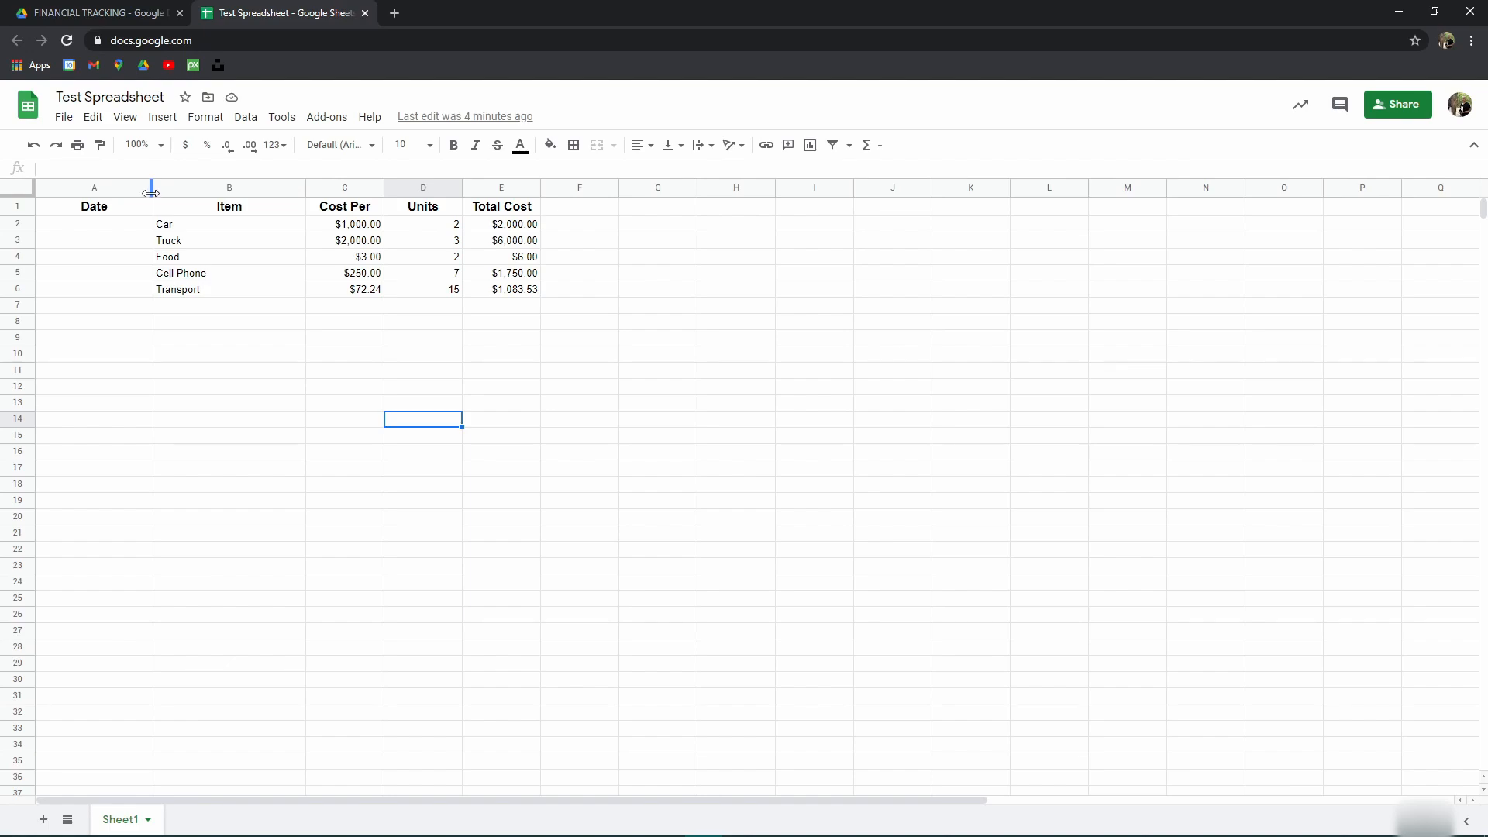
Step: Widen the Date column to roughly twice its width
drag(151, 192, 287, 193)
click(365, 288)
click(297, 460)
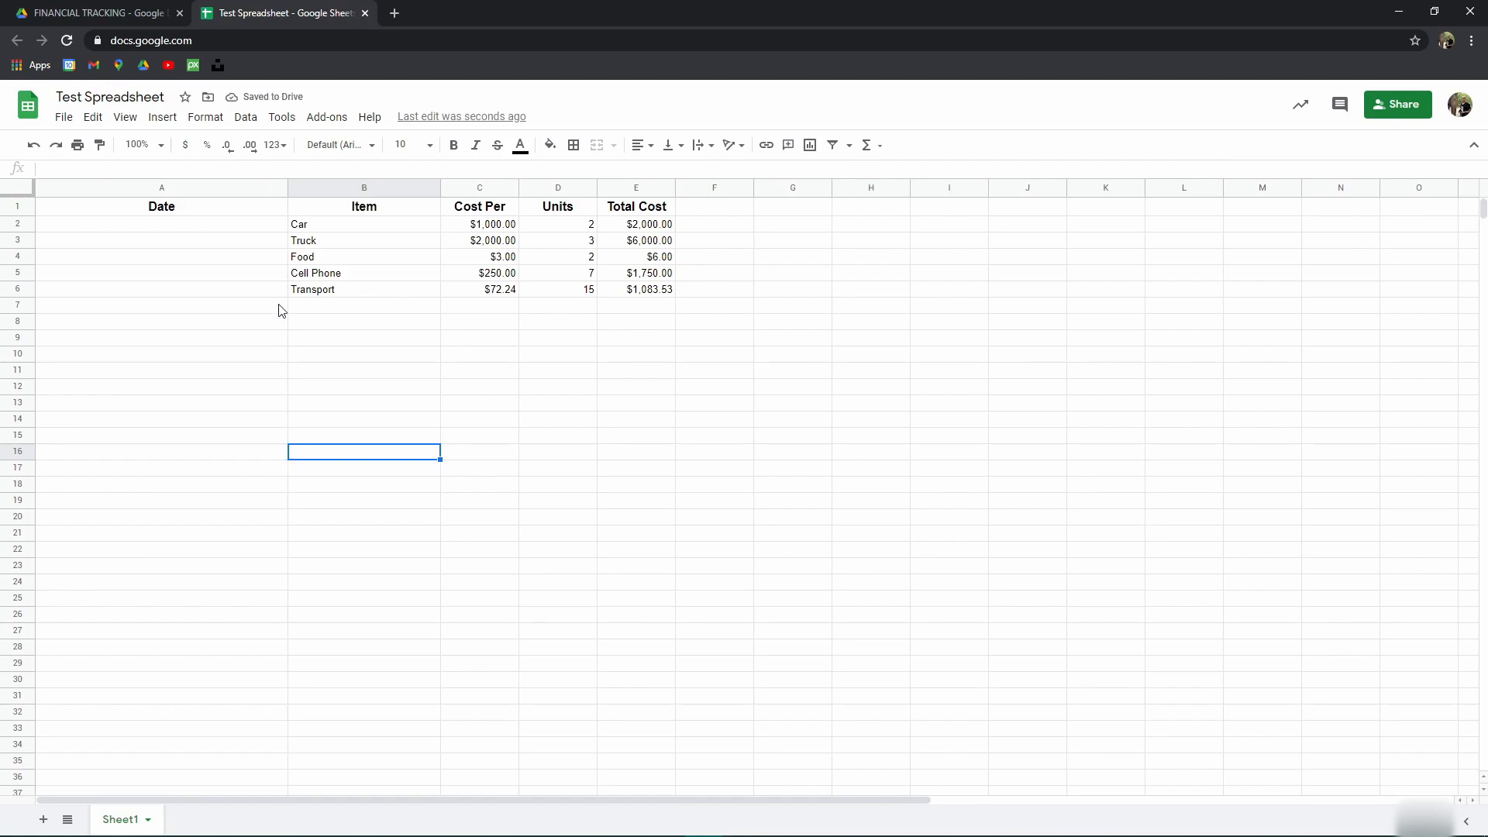
Step: Enter the date 12/15/2020 in the Date column for the Car row
click(196, 230)
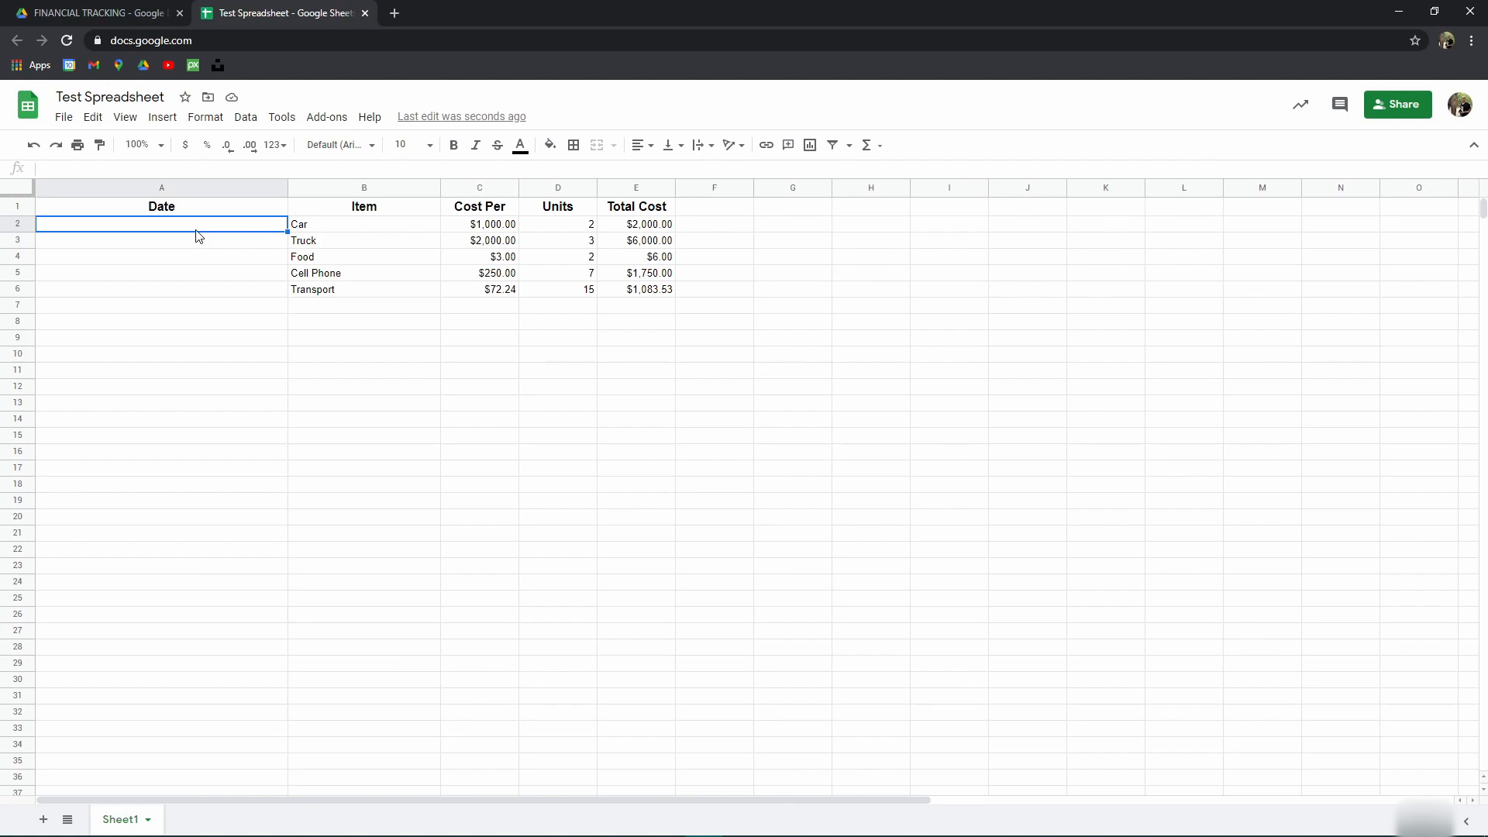
text(12/1)
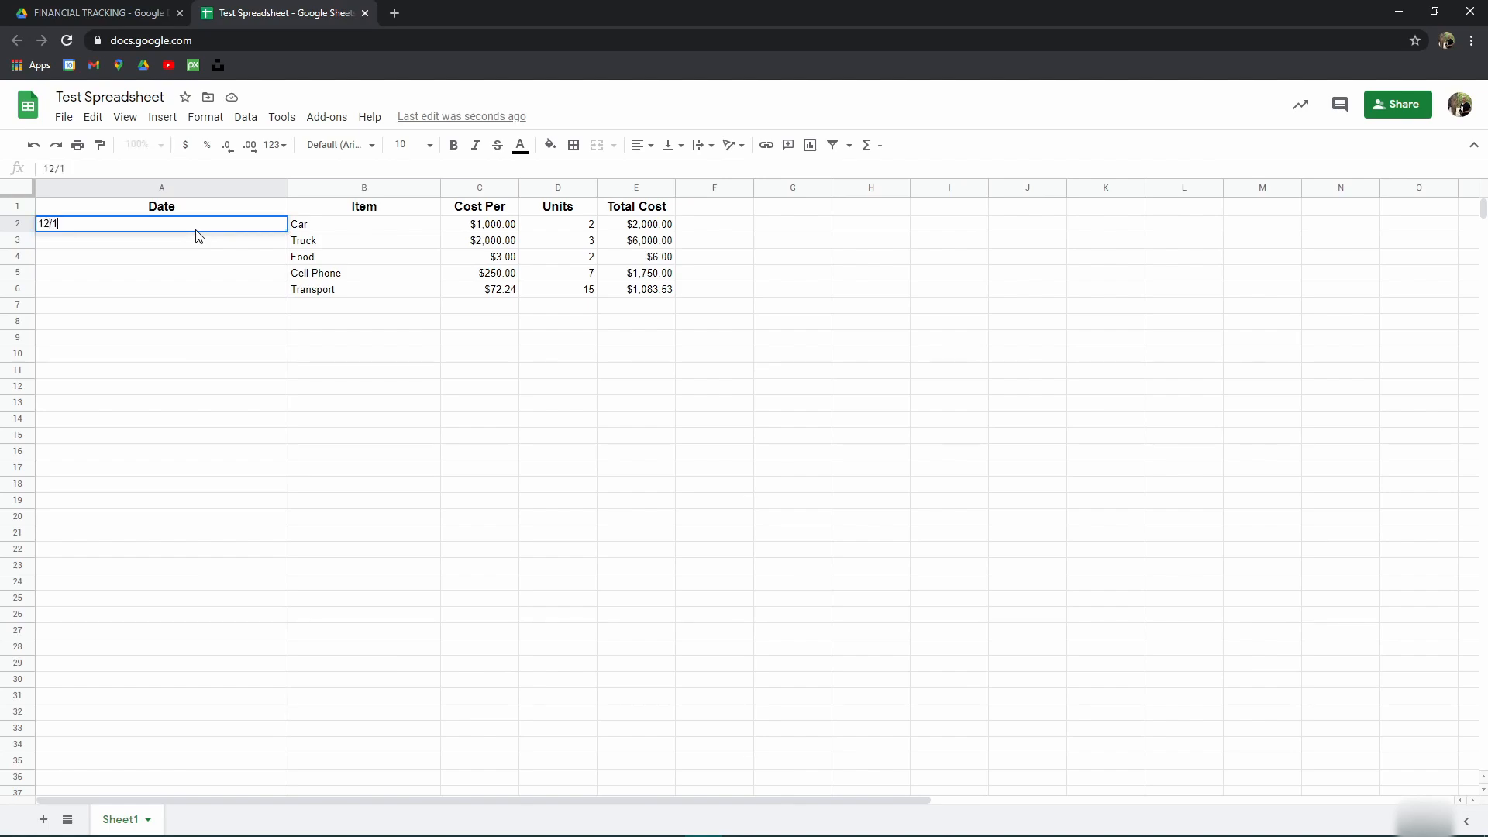
text(5/2020)
key(Tab)
key(Down)
key(Left)
key(Up)
key(Down)
key(Down)
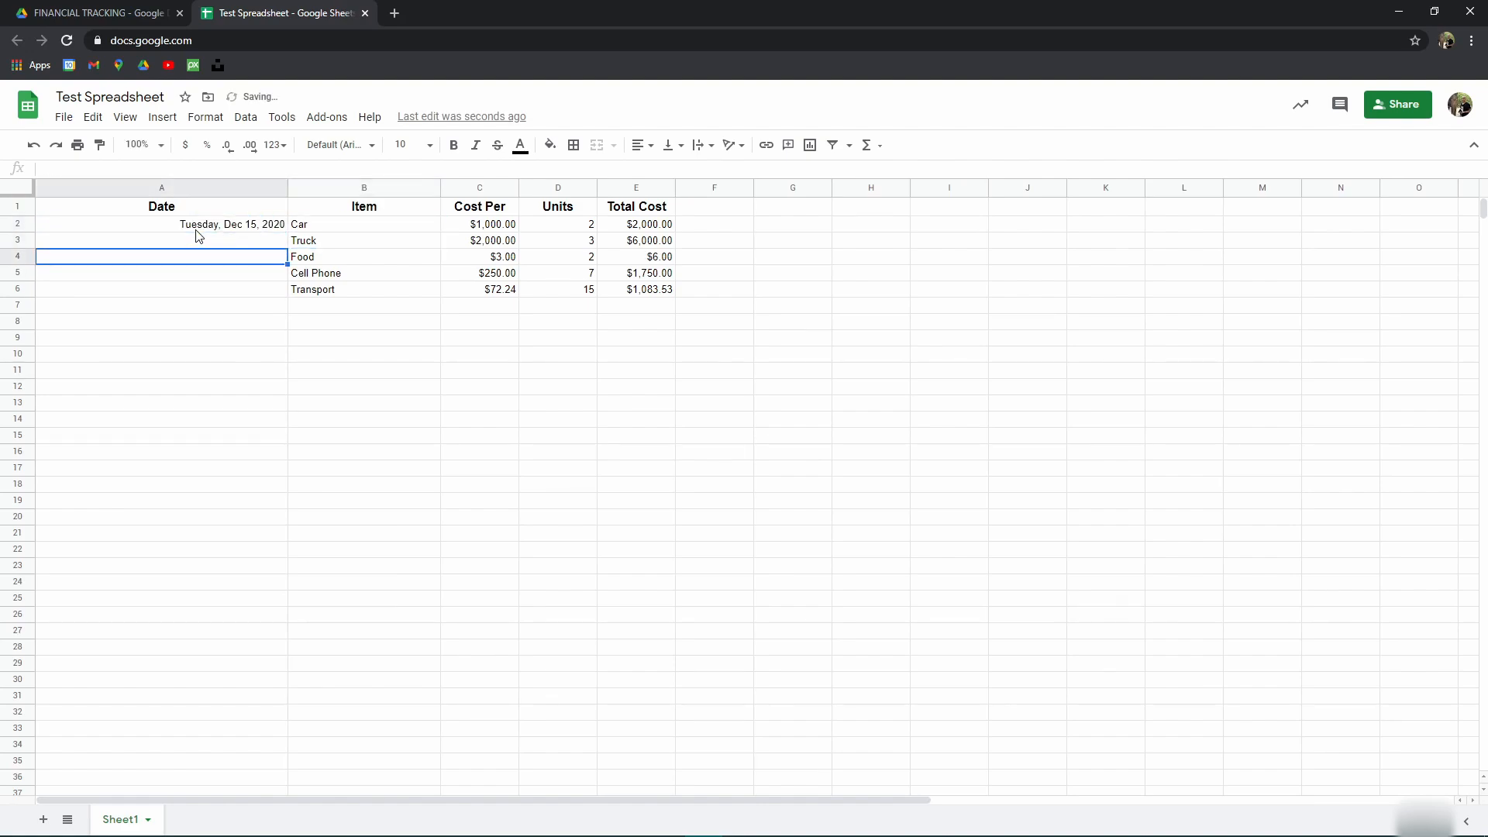
Step: Apply the standard Date number format (9/26/2008 style) to the whole Date column
click(209, 227)
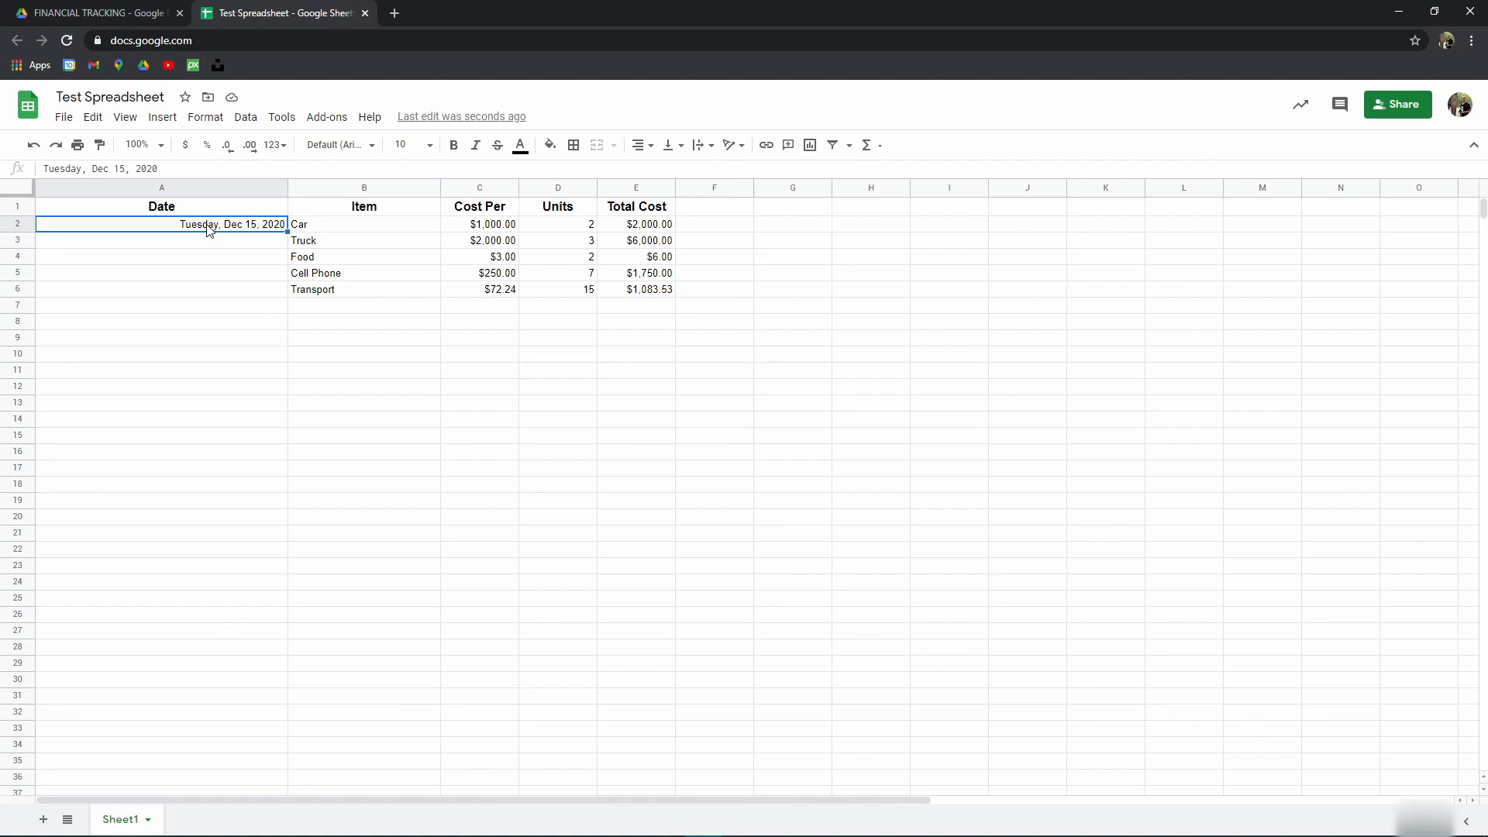
click(185, 191)
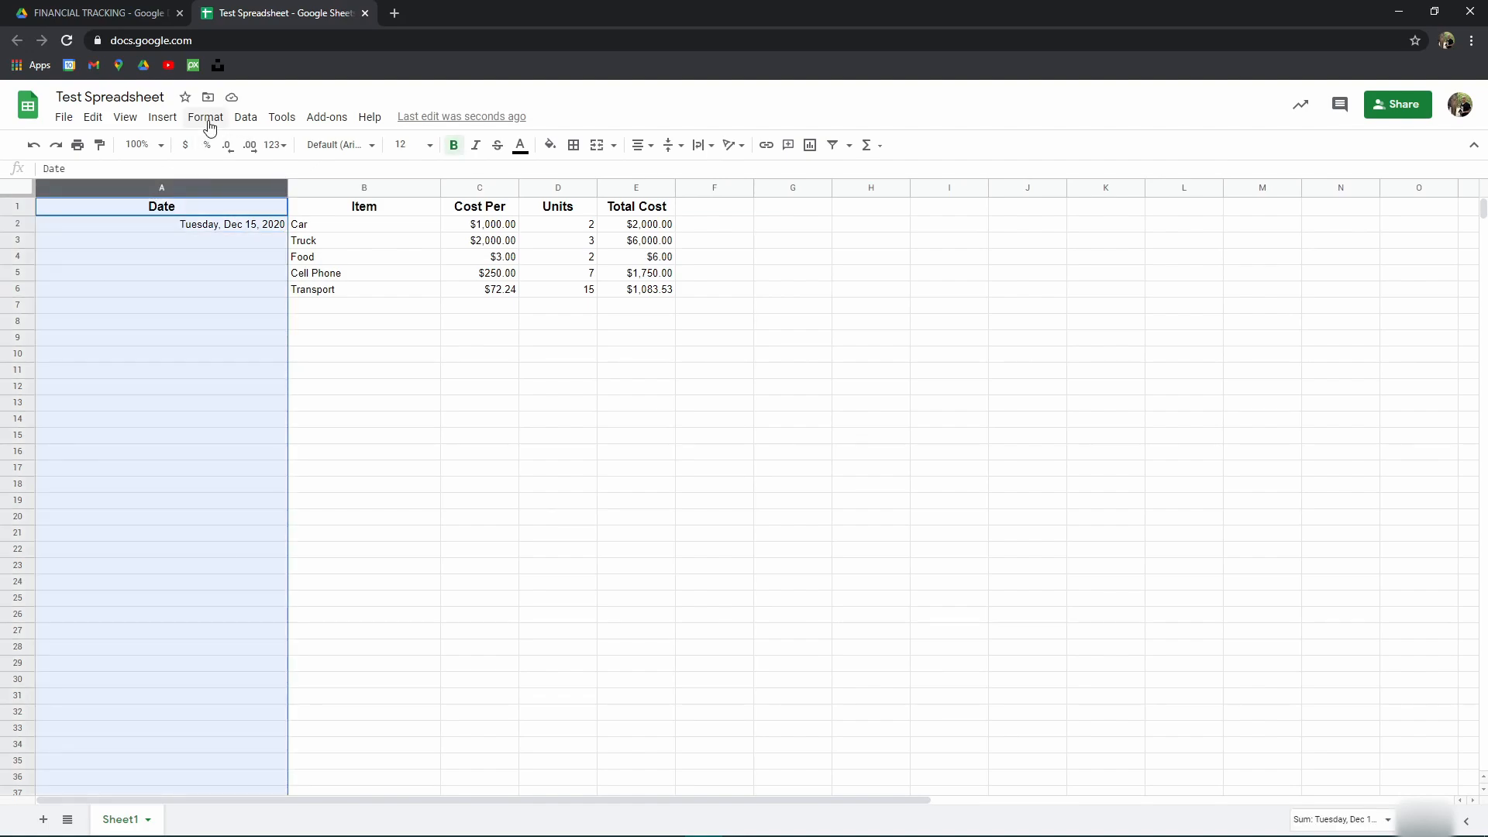
click(206, 117)
mouse_move(239, 185)
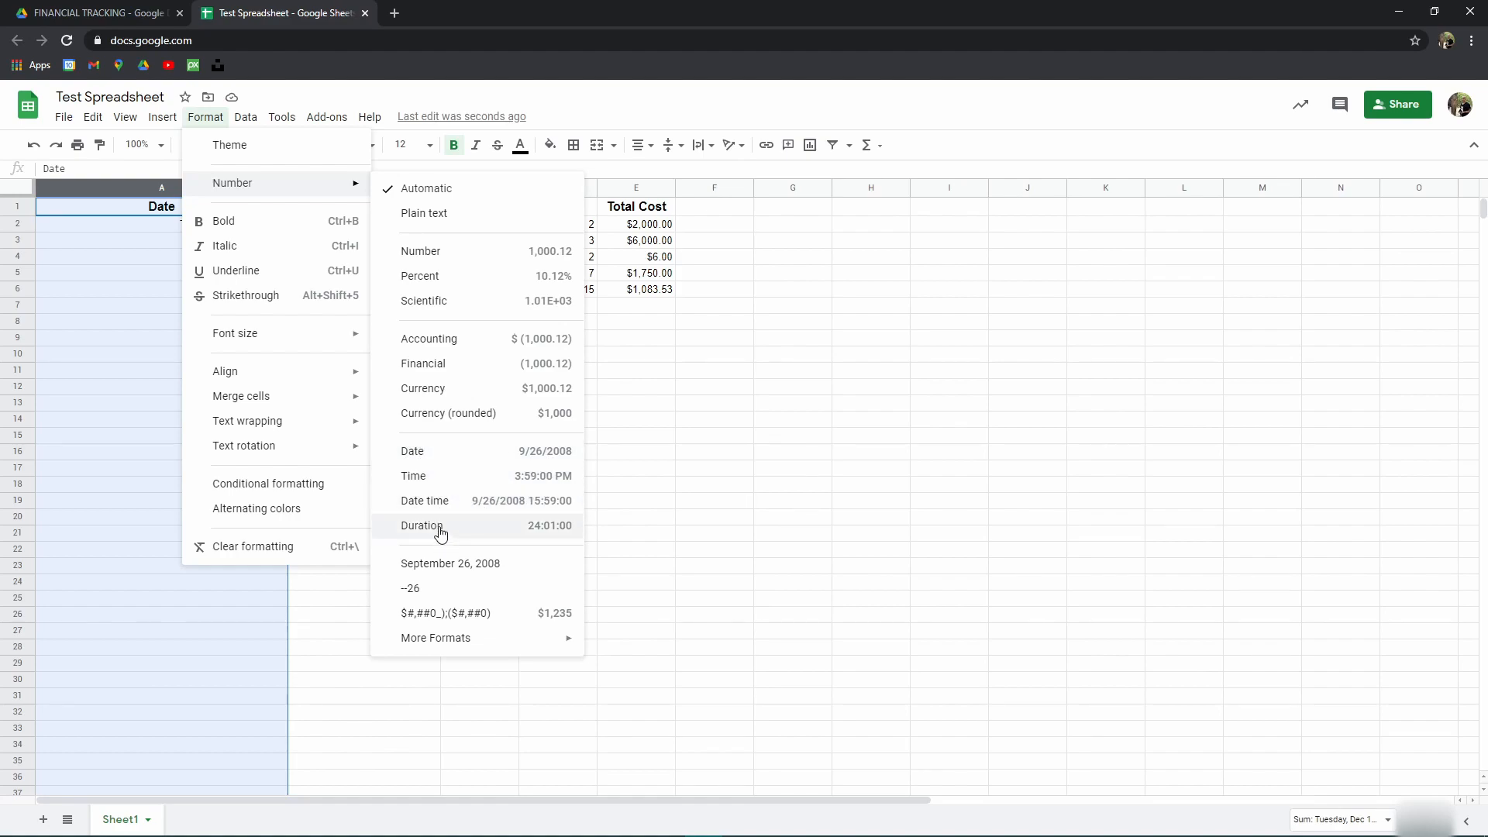
click(552, 457)
click(240, 232)
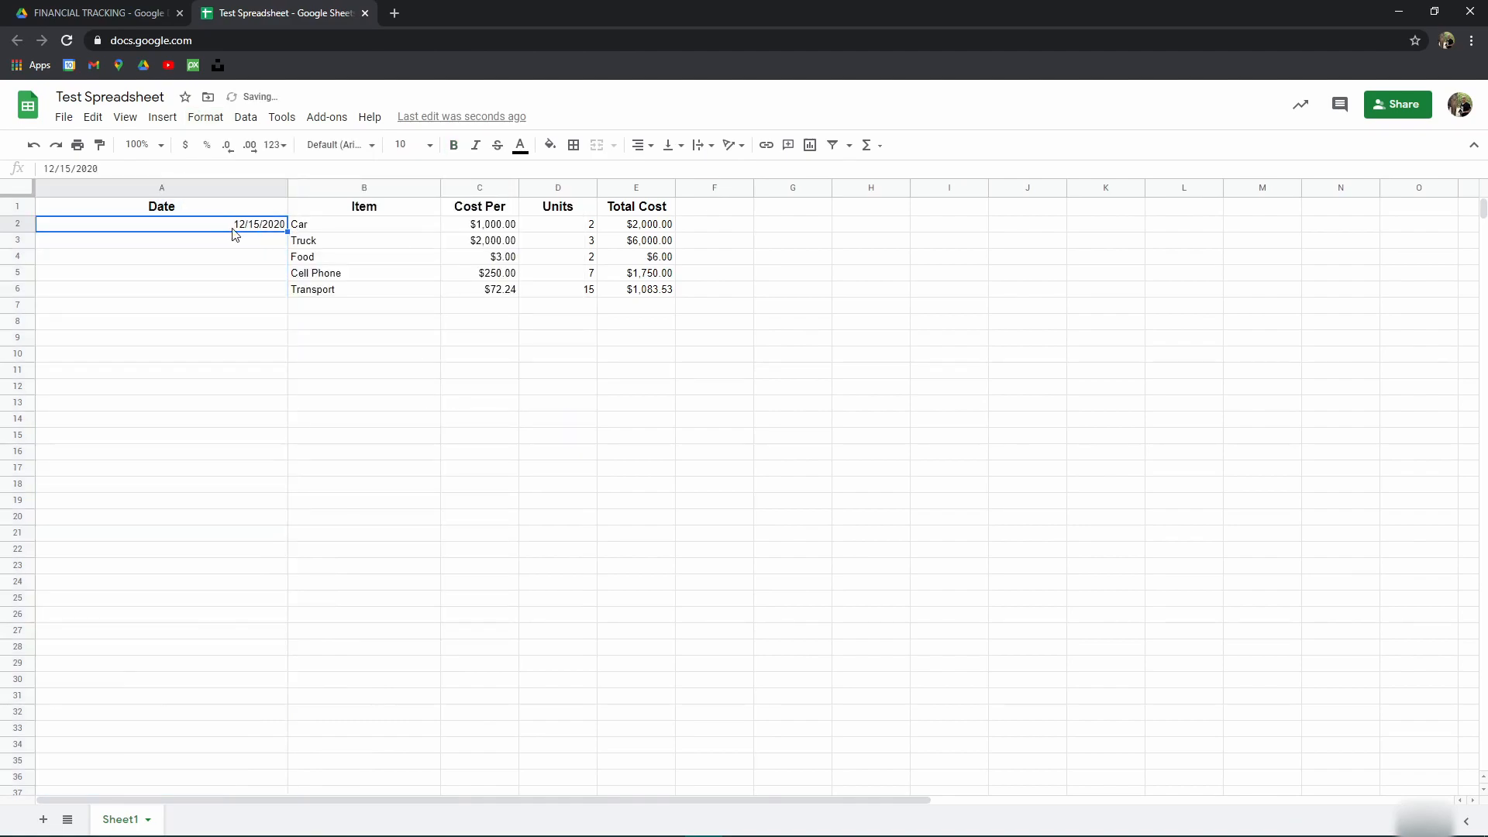
Step: Apply the 5-Aug-1930 style from the custom date and time formats to the whole Date column
click(239, 192)
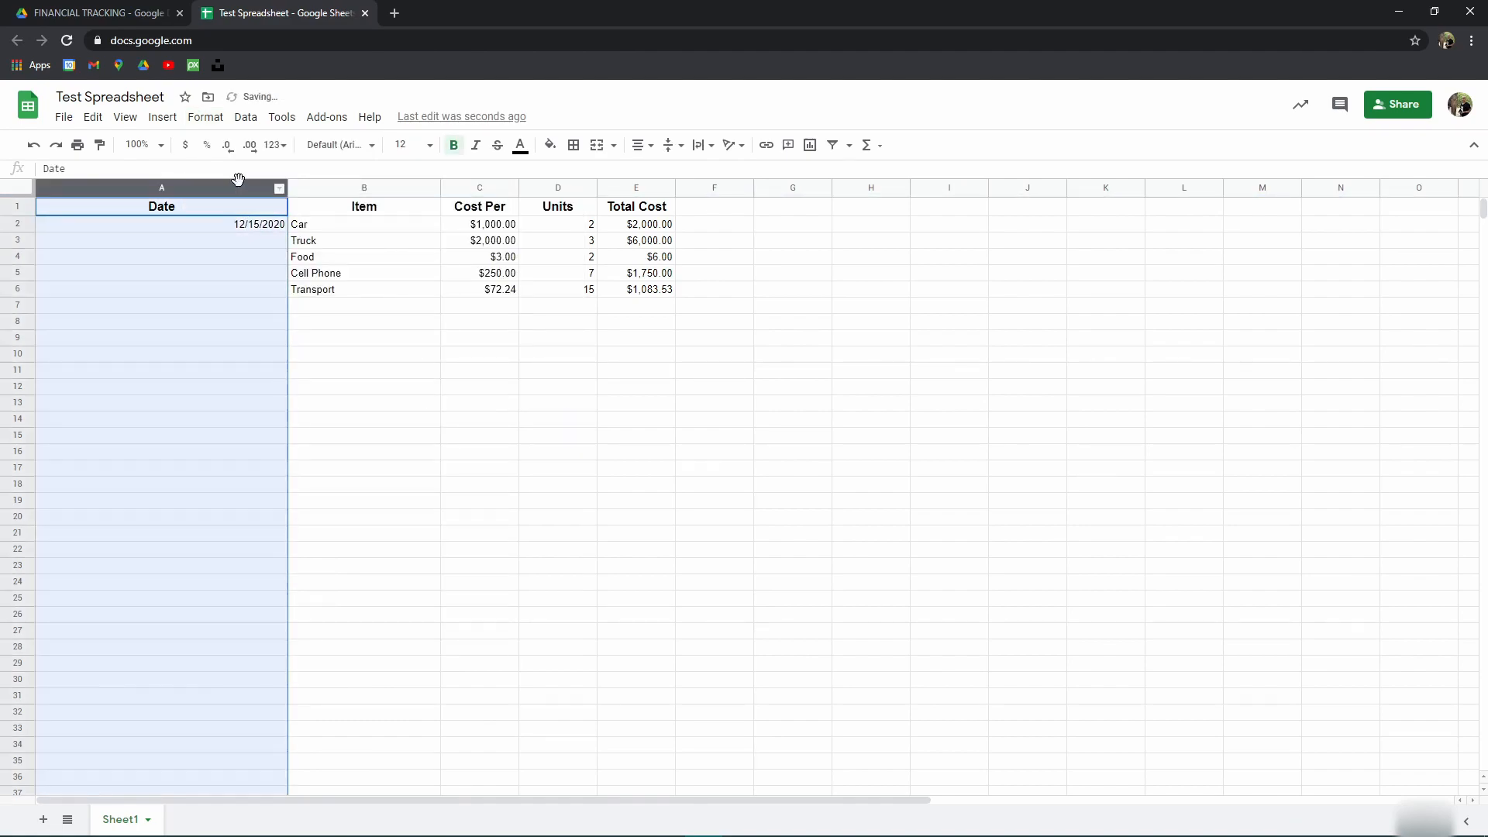
click(206, 116)
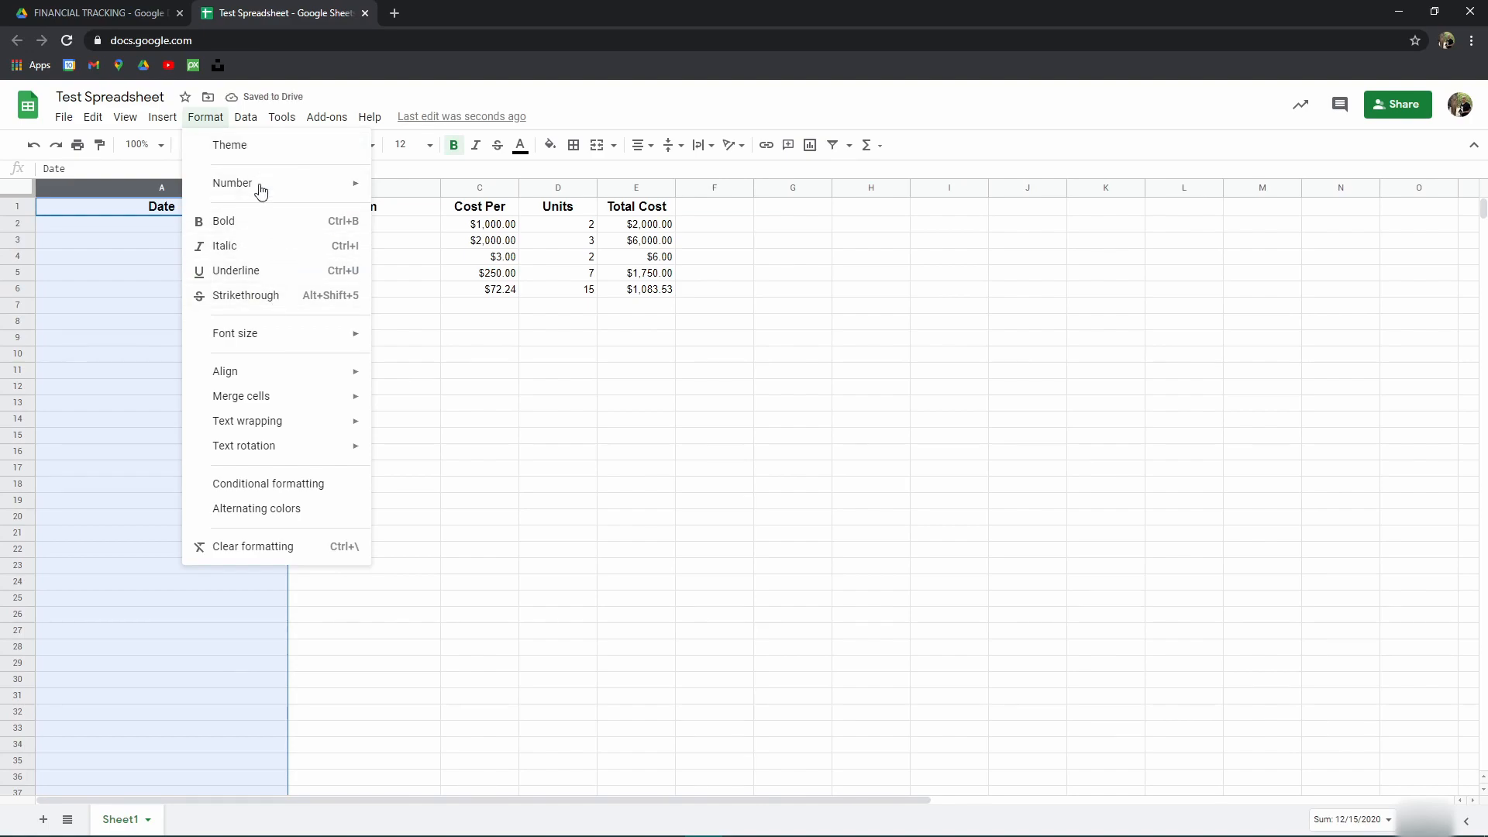
mouse_move(350, 196)
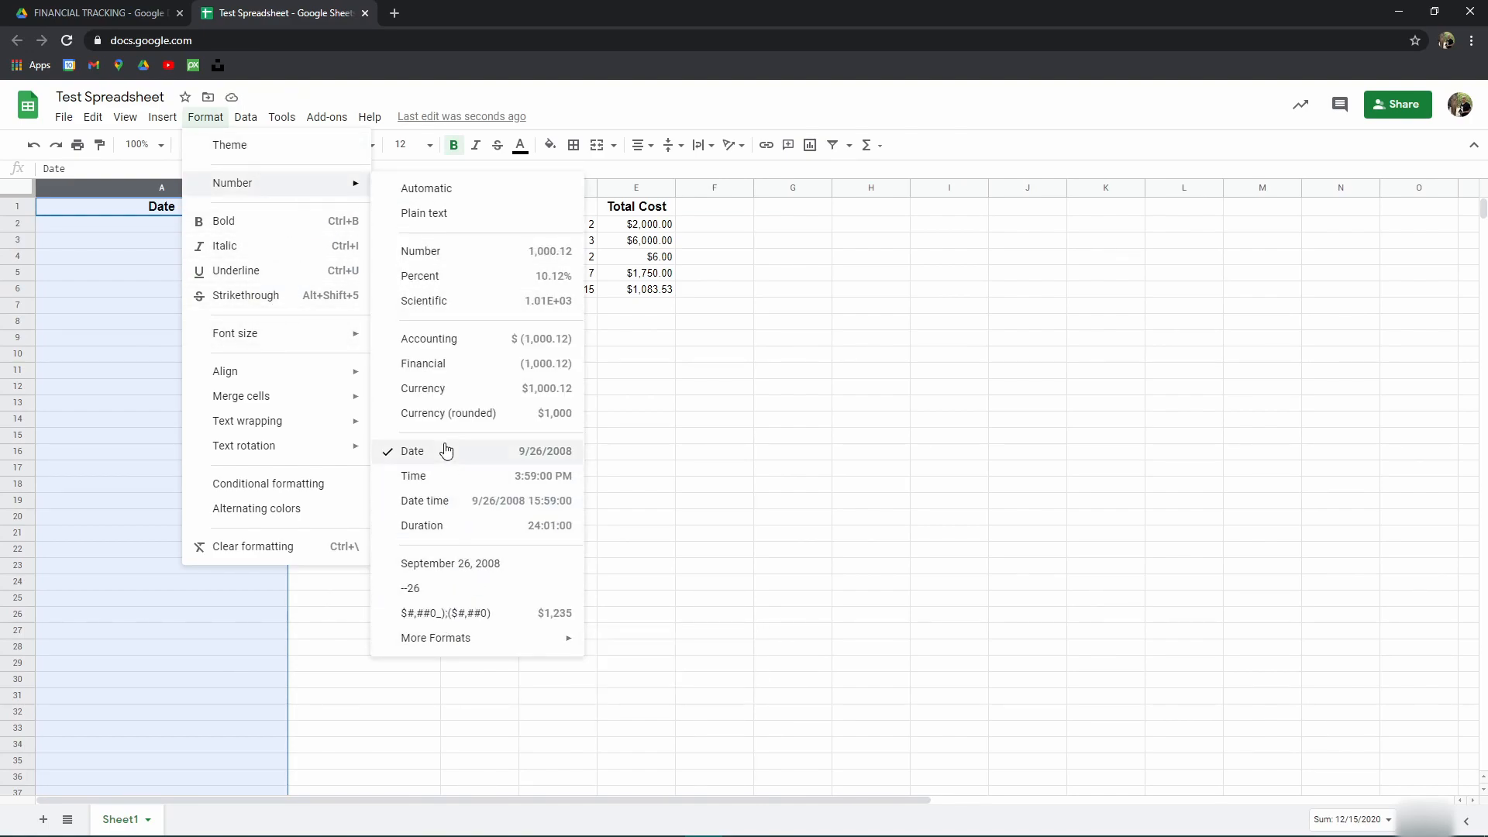
mouse_move(436, 638)
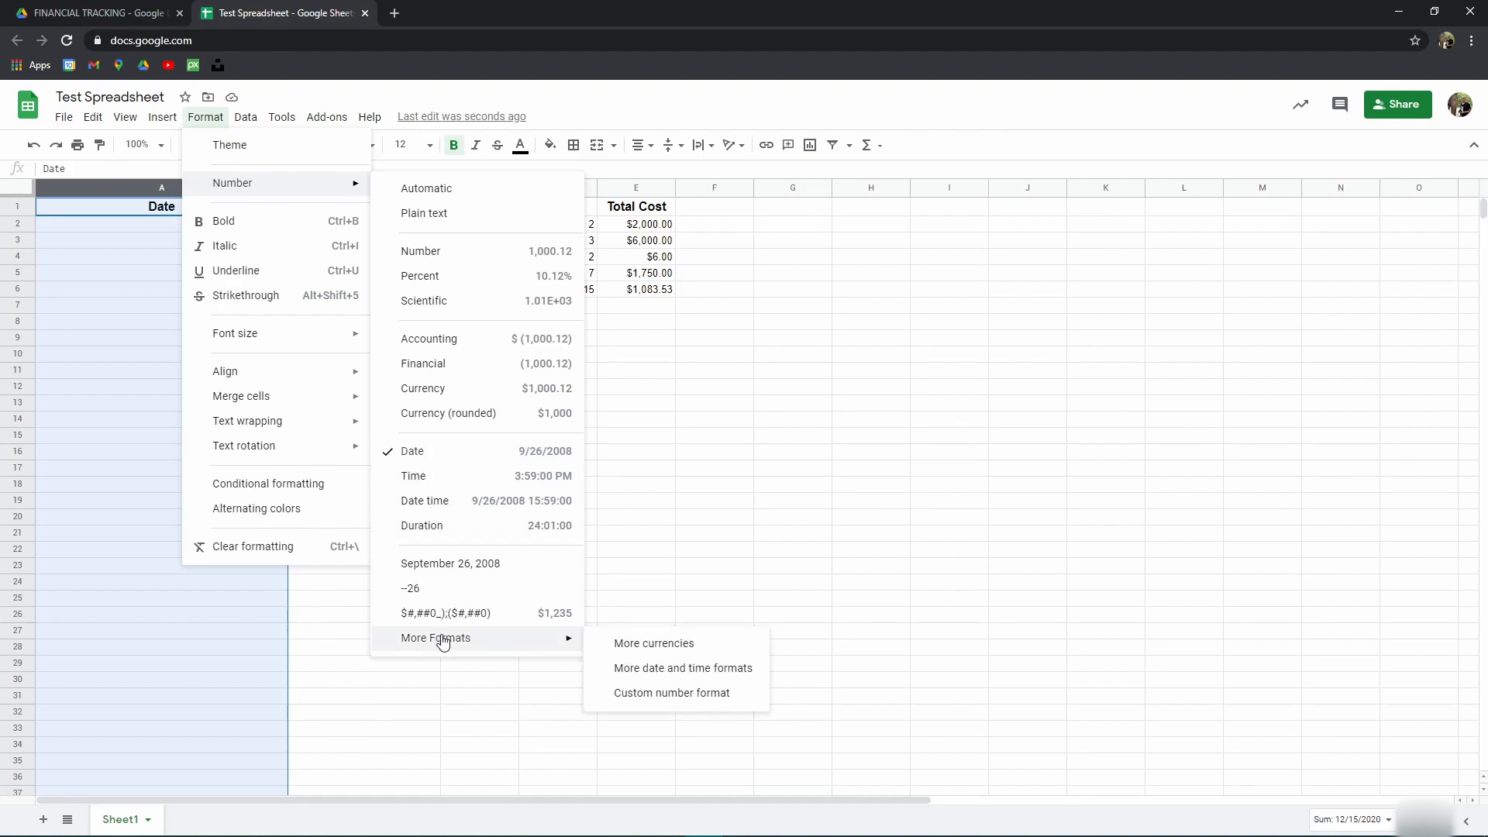
click(681, 668)
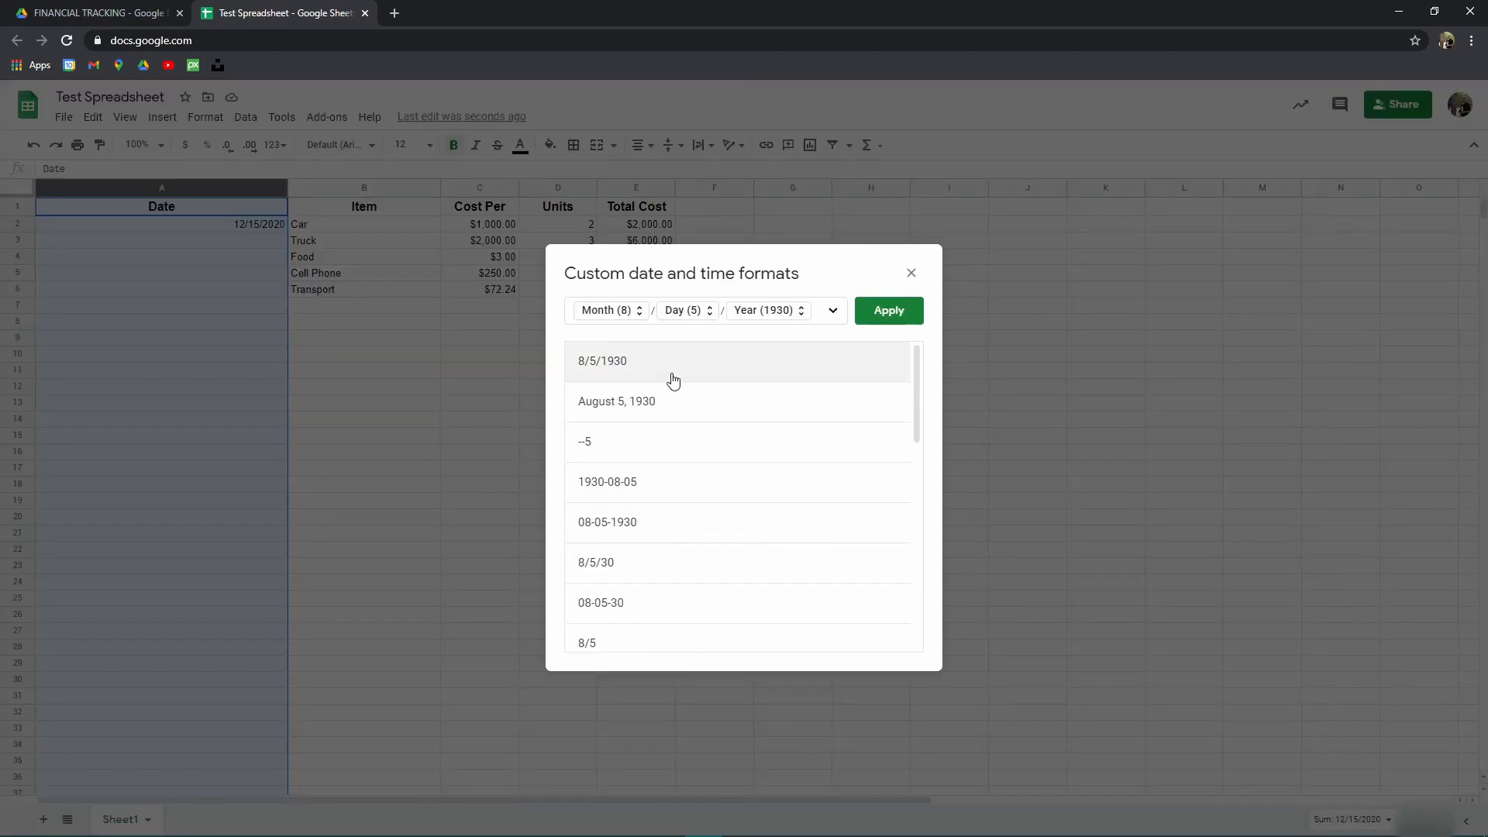
scroll(612, 589, down, 2)
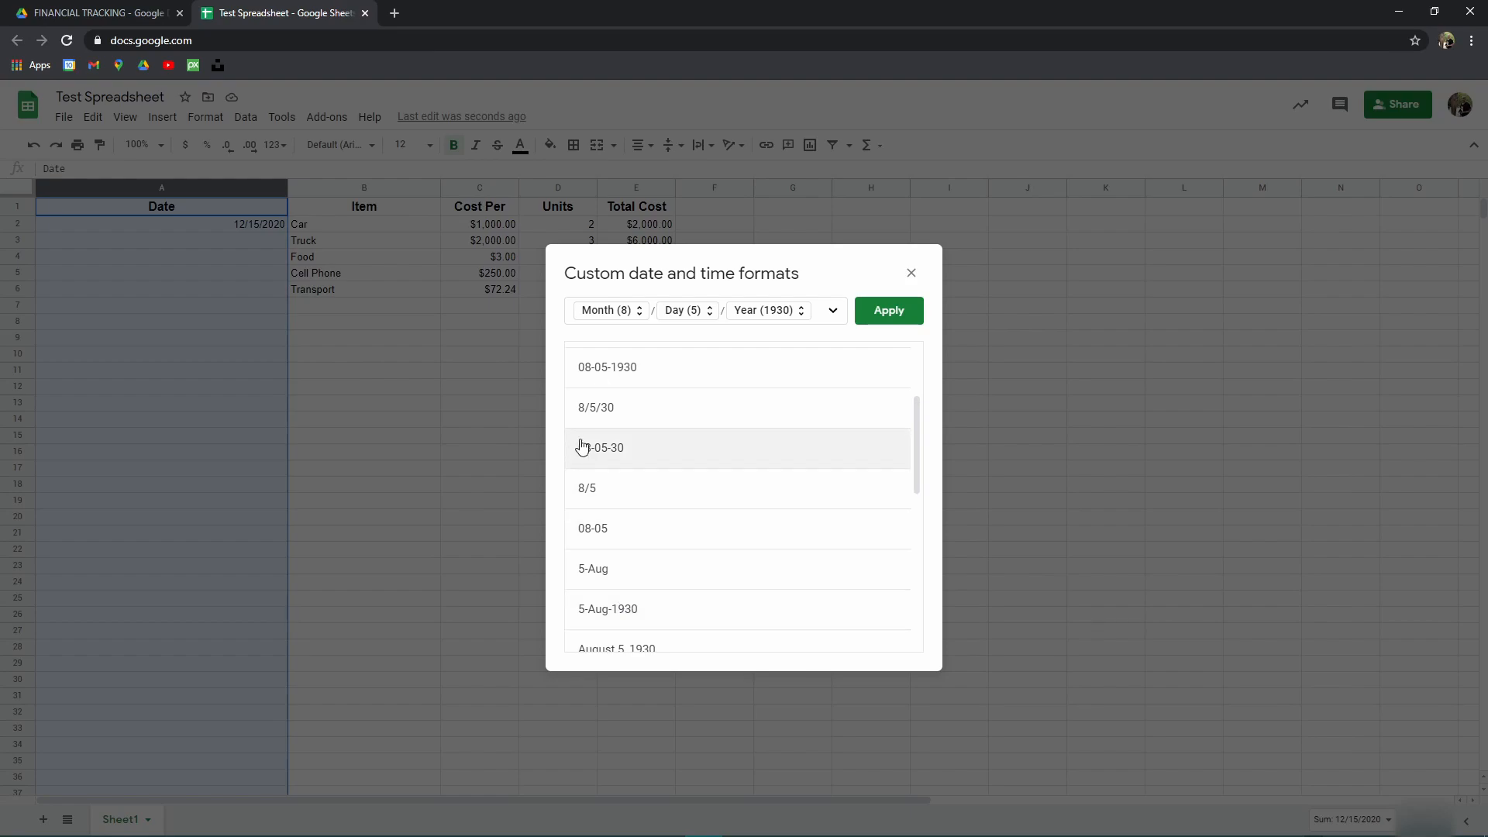
scroll(632, 459, down, 1)
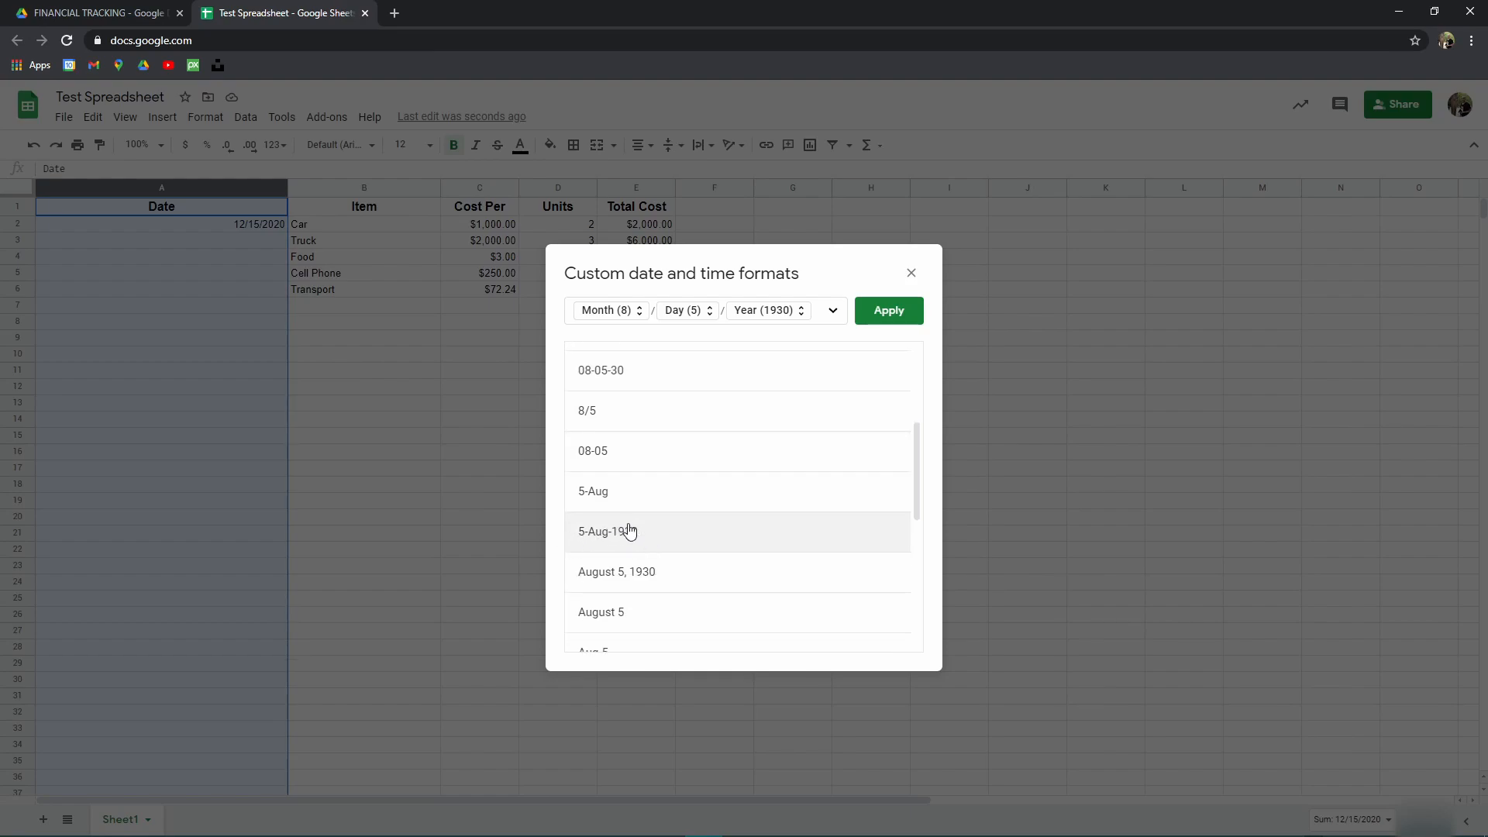
scroll(631, 539, up, 2)
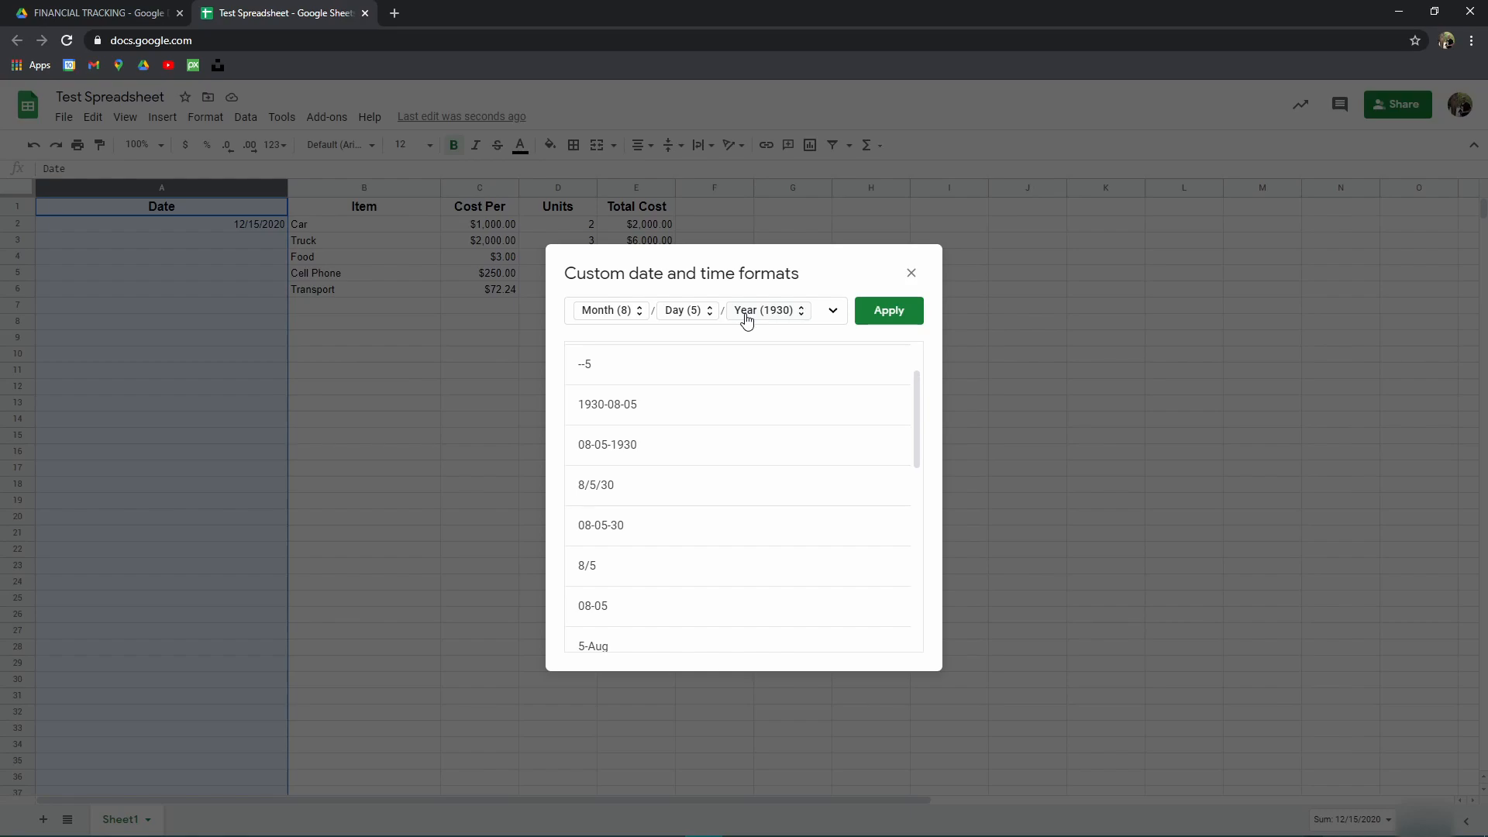
scroll(644, 418, down, 2)
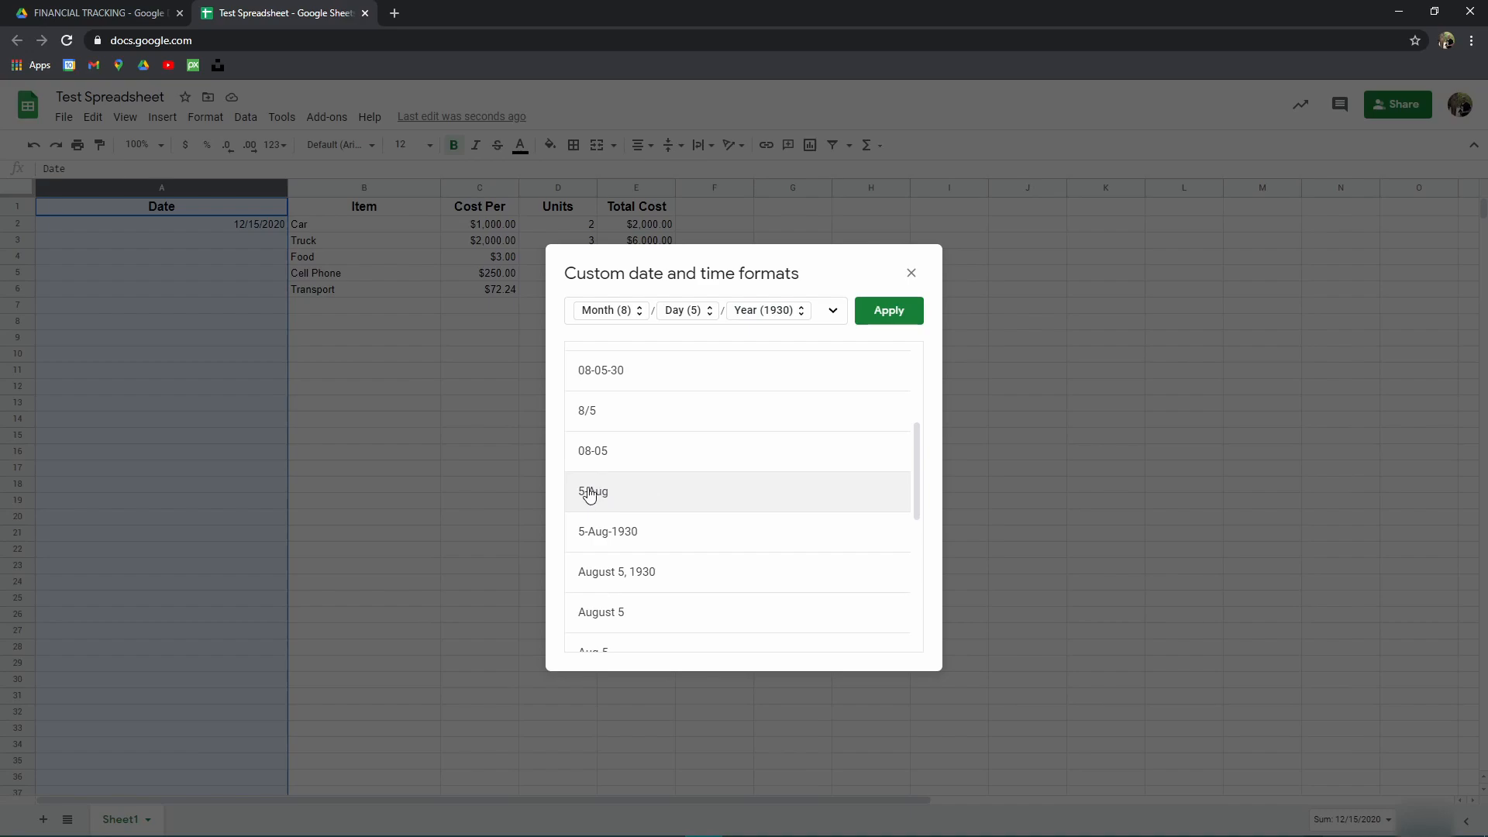
click(620, 533)
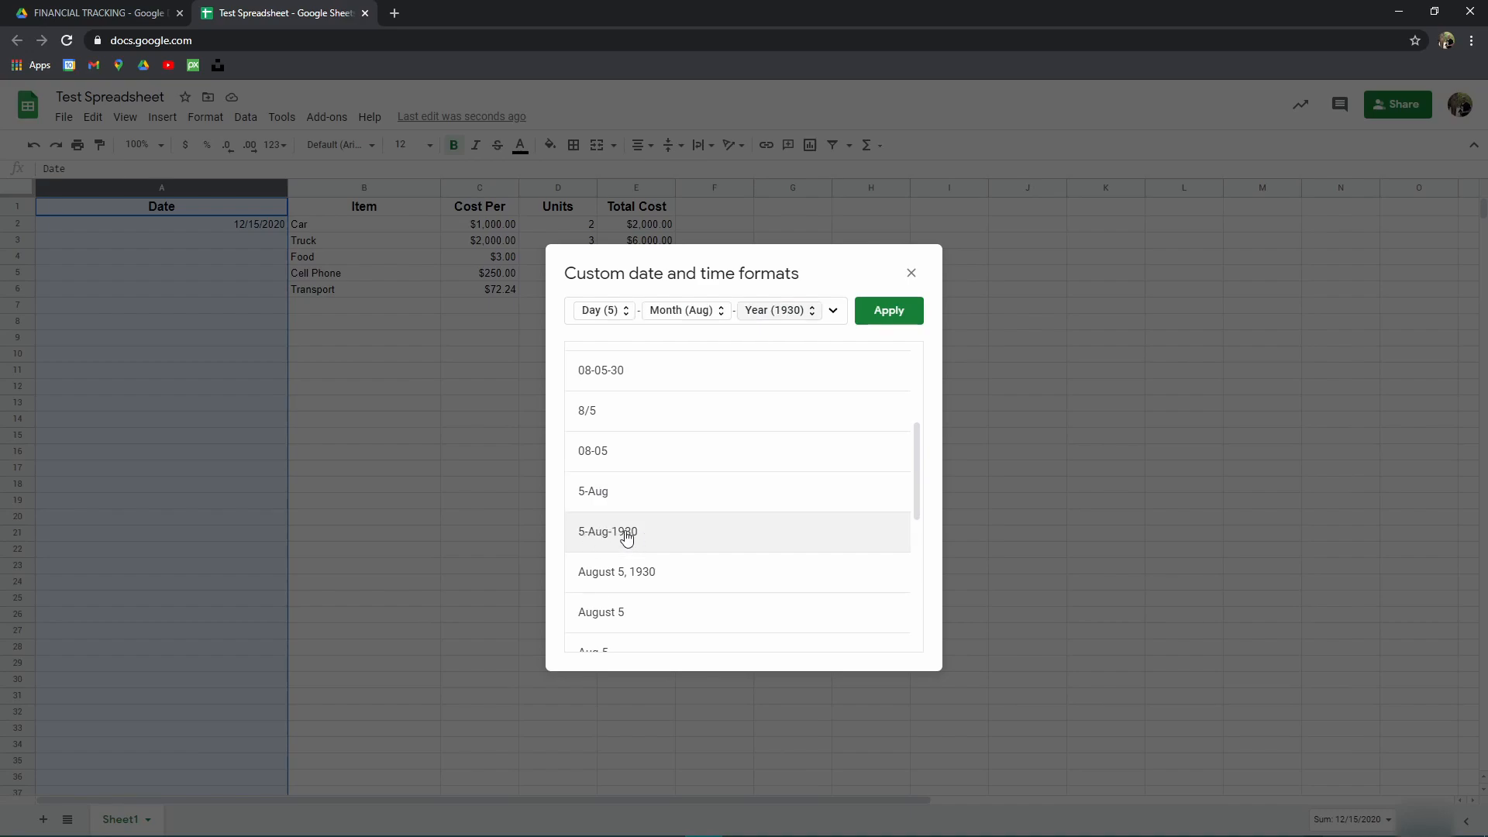
click(905, 313)
click(225, 271)
click(272, 230)
double_click(255, 243)
click(246, 338)
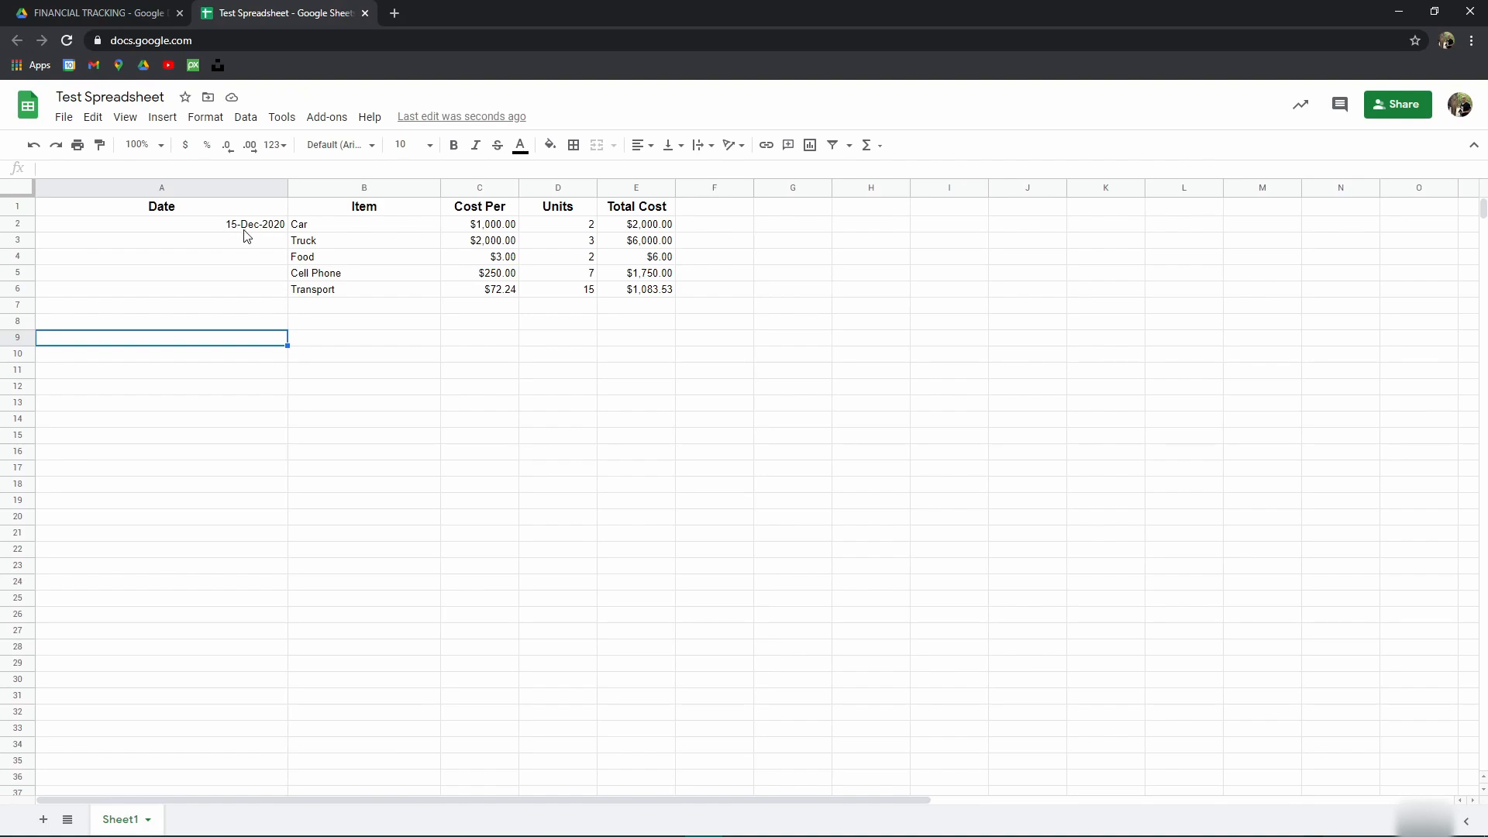
Step: Enter the date 12/10/2020 in the Date column for the Truck row
click(245, 241)
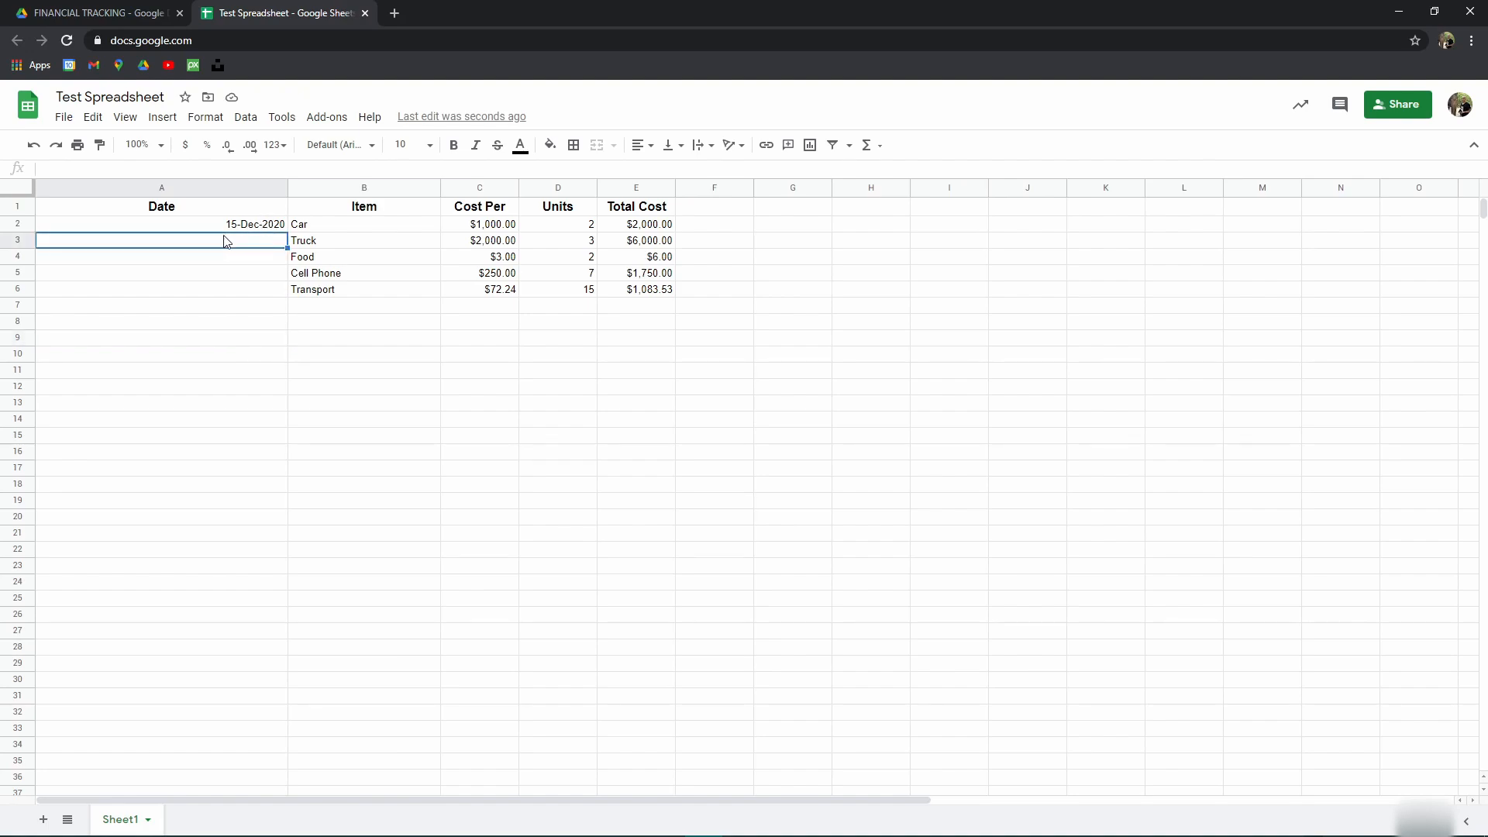
text(12/10/2020)
key(Return)
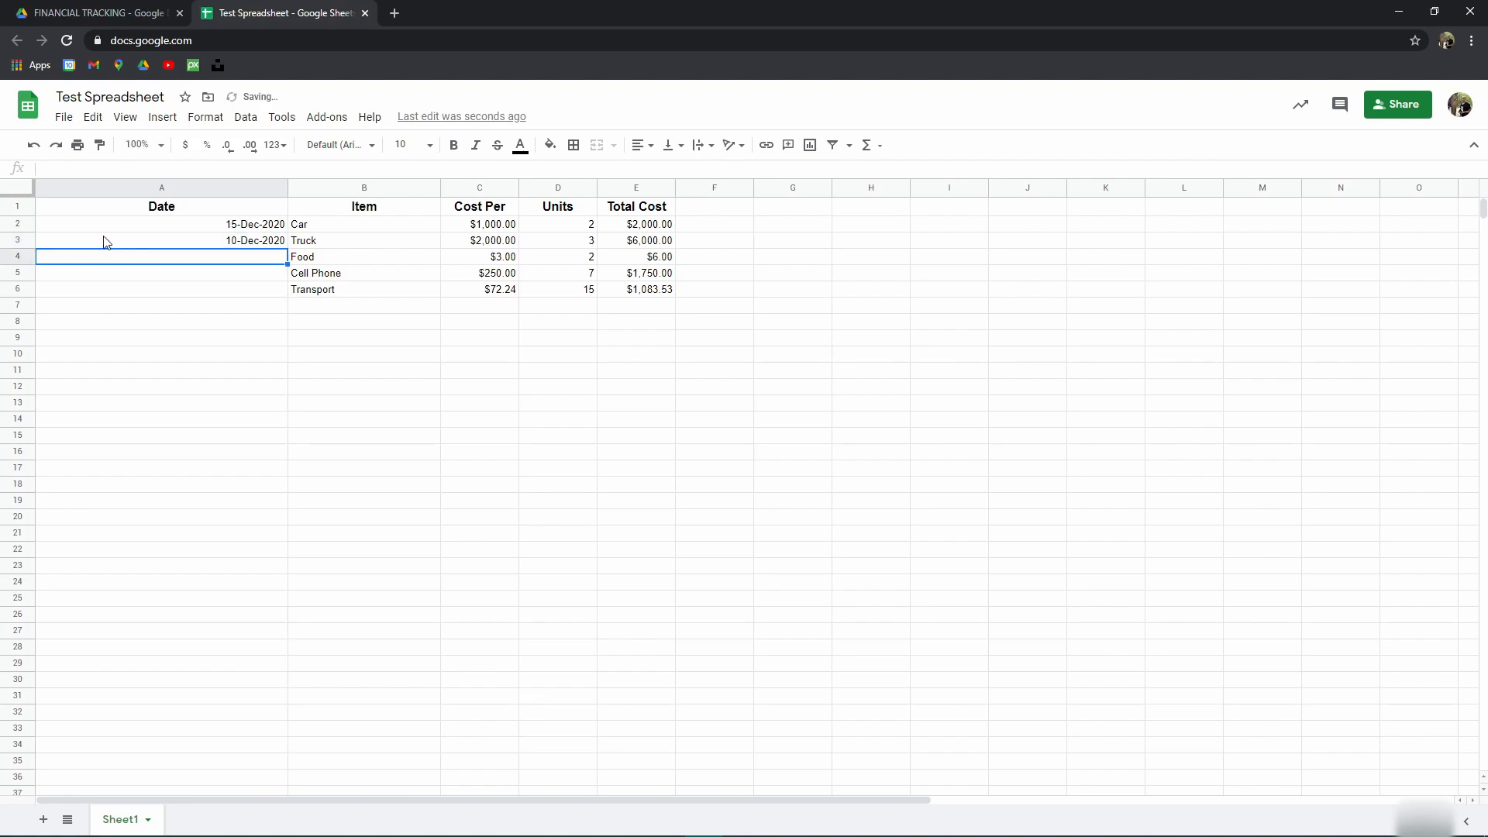
click(219, 245)
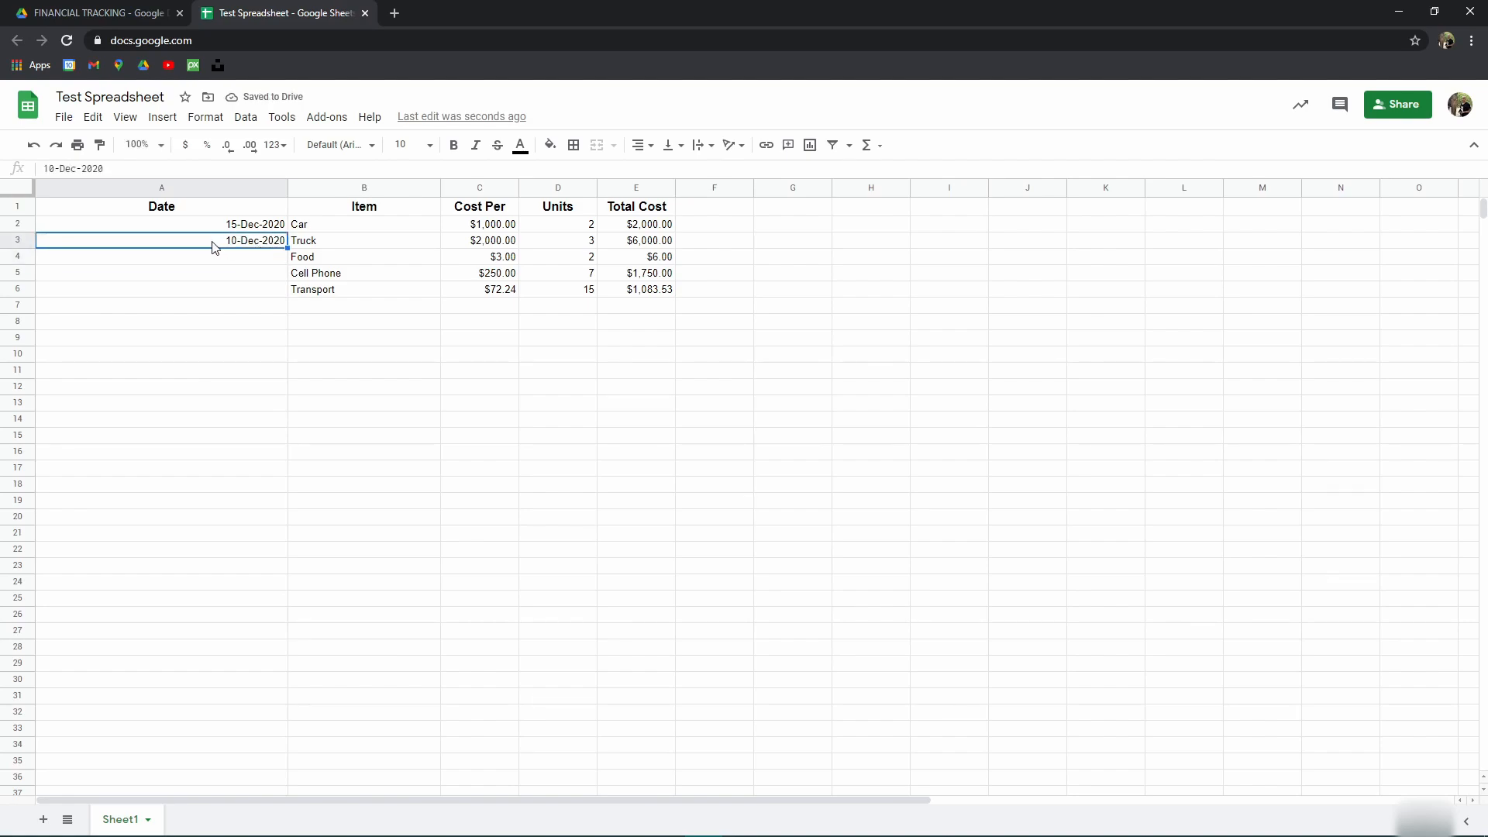
Step: Apply the August 5, 1930 style from the custom date and time formats to the whole Date column
click(249, 190)
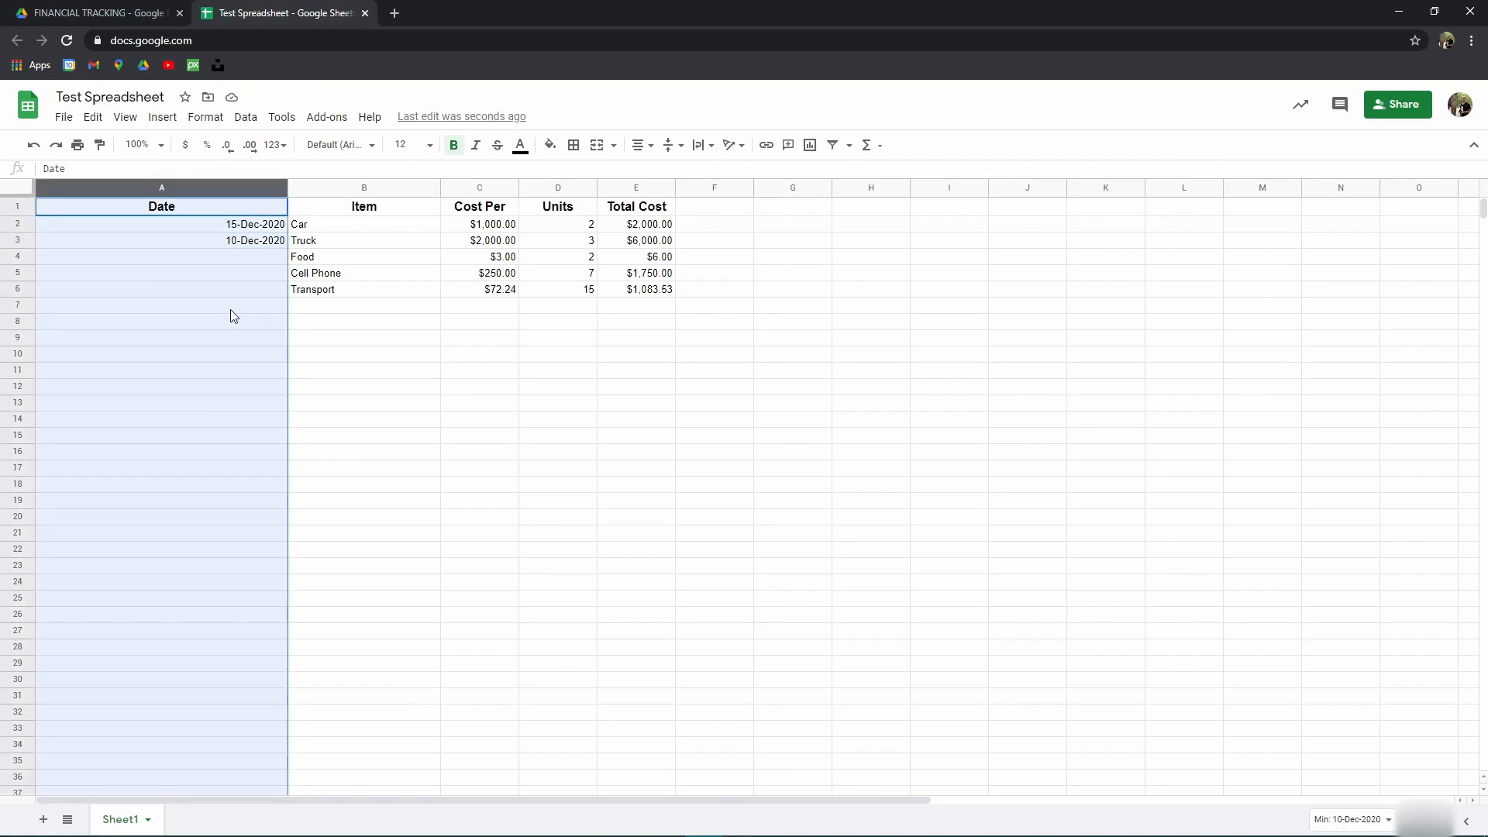
click(206, 117)
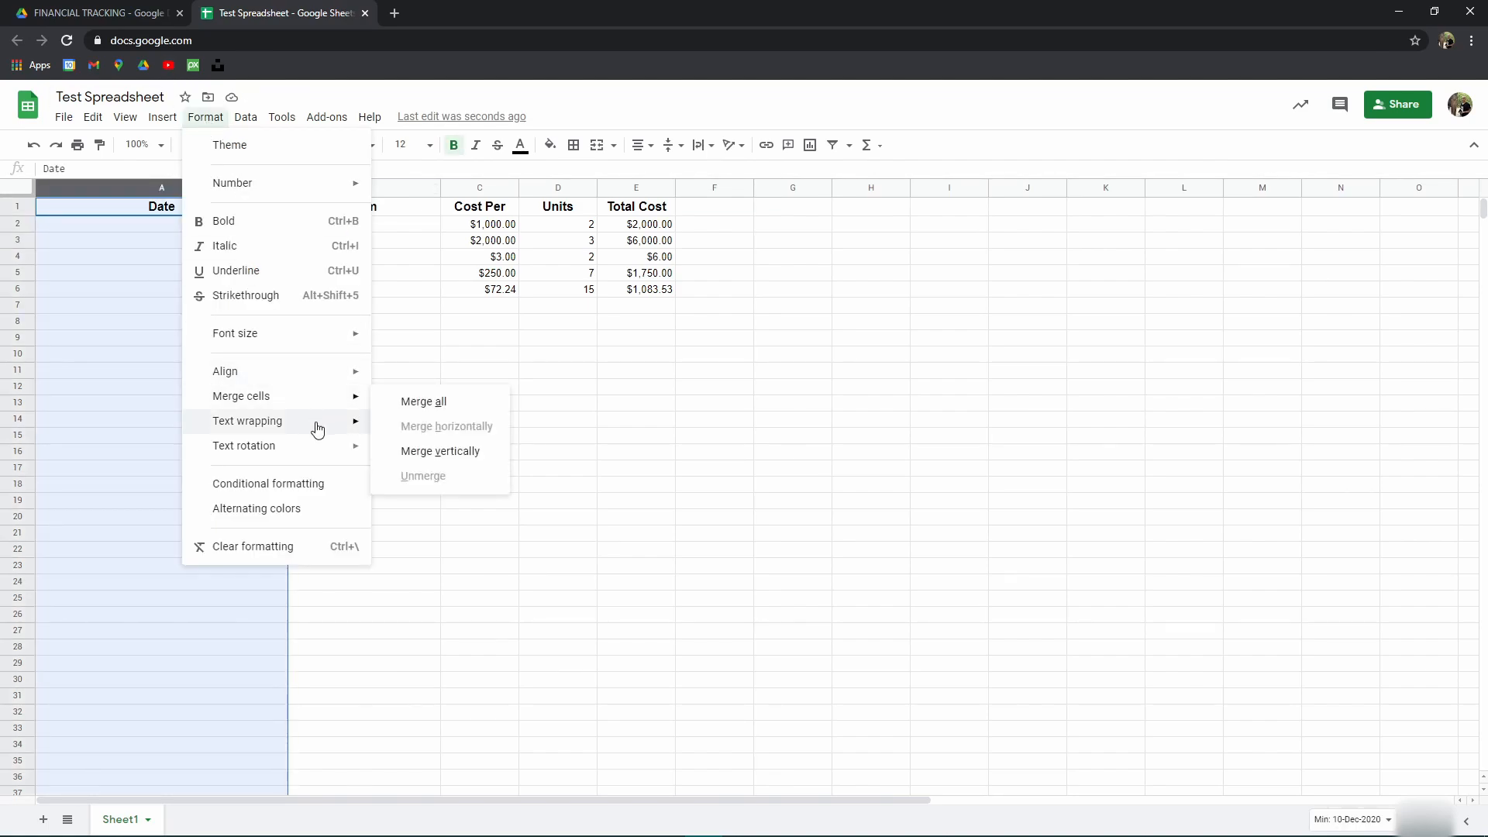
mouse_move(300, 184)
mouse_move(463, 642)
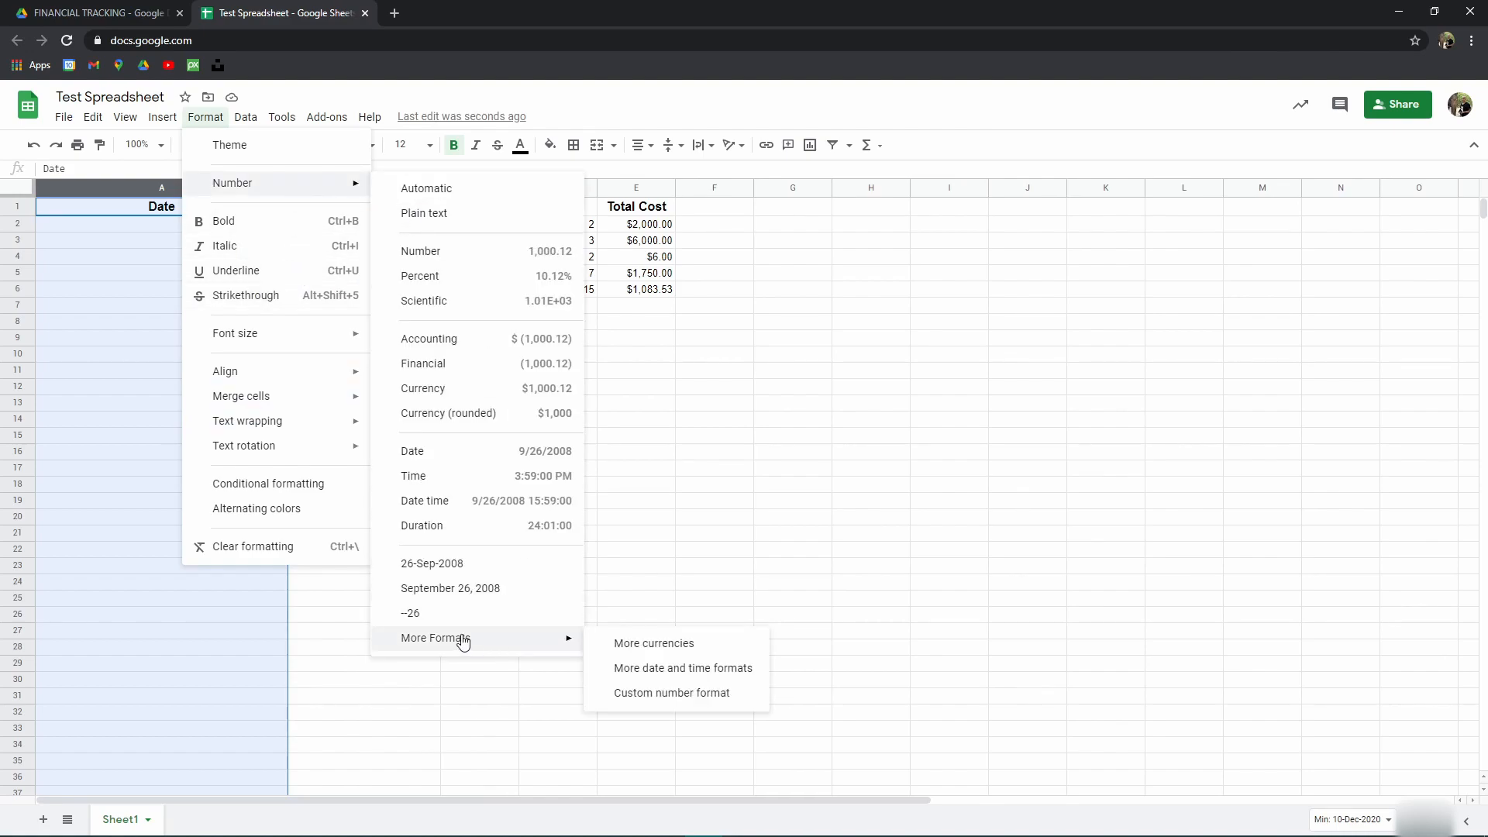
click(668, 668)
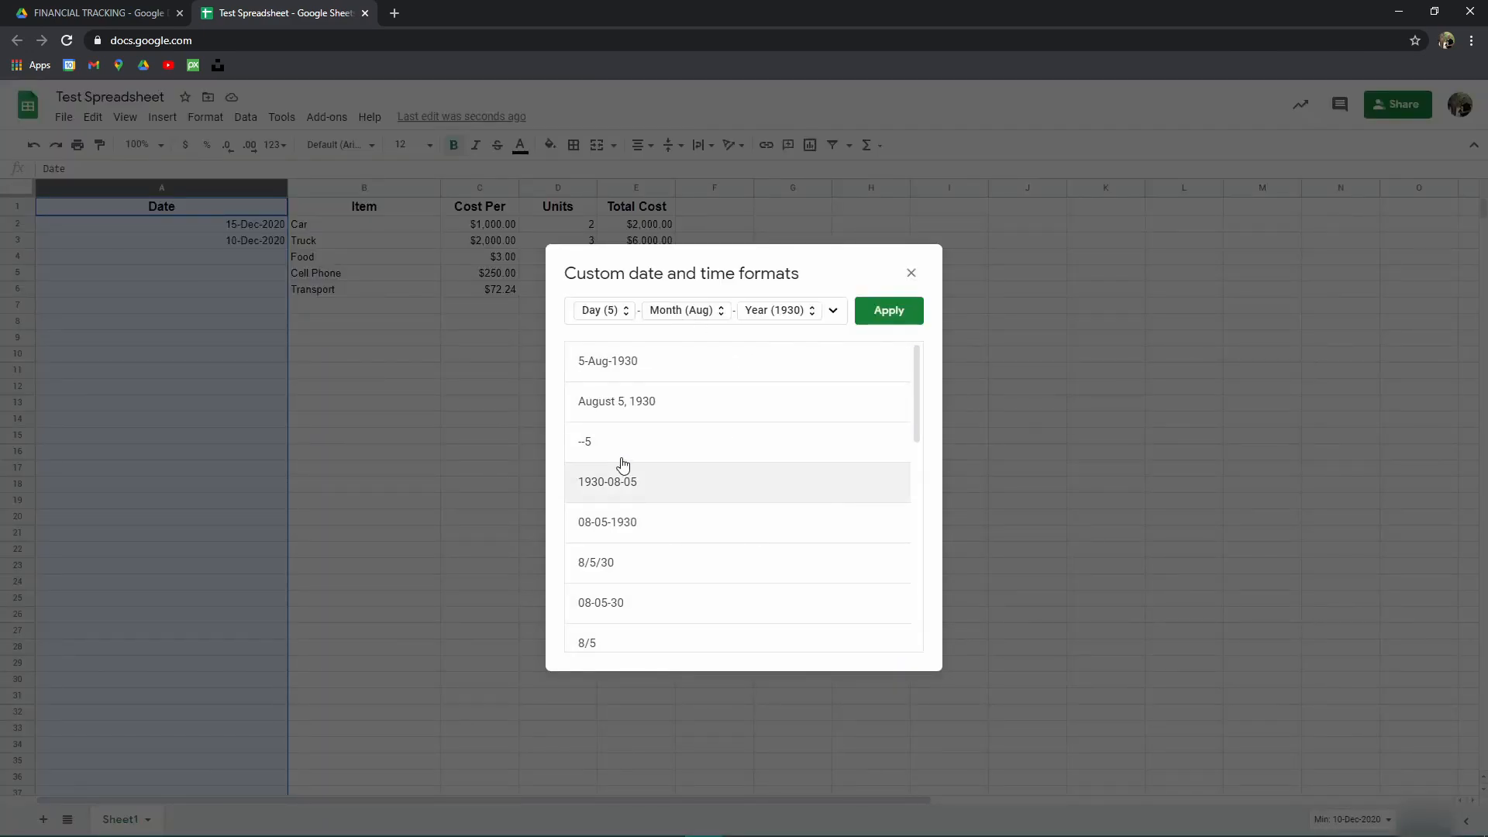
click(631, 402)
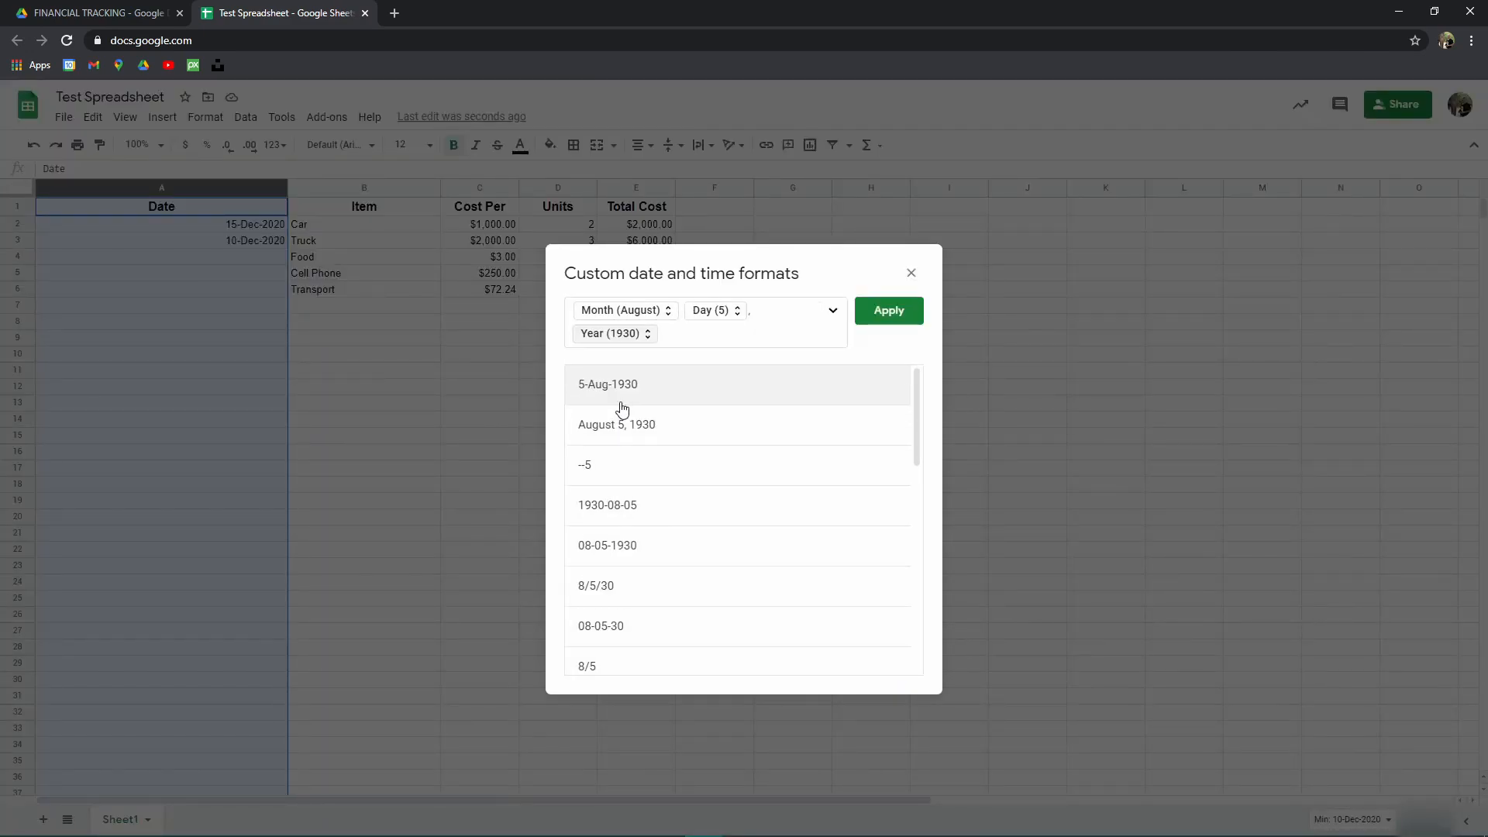
click(893, 313)
Step: Enter the date December 5, 2020 in the Date column for the Food row
click(157, 260)
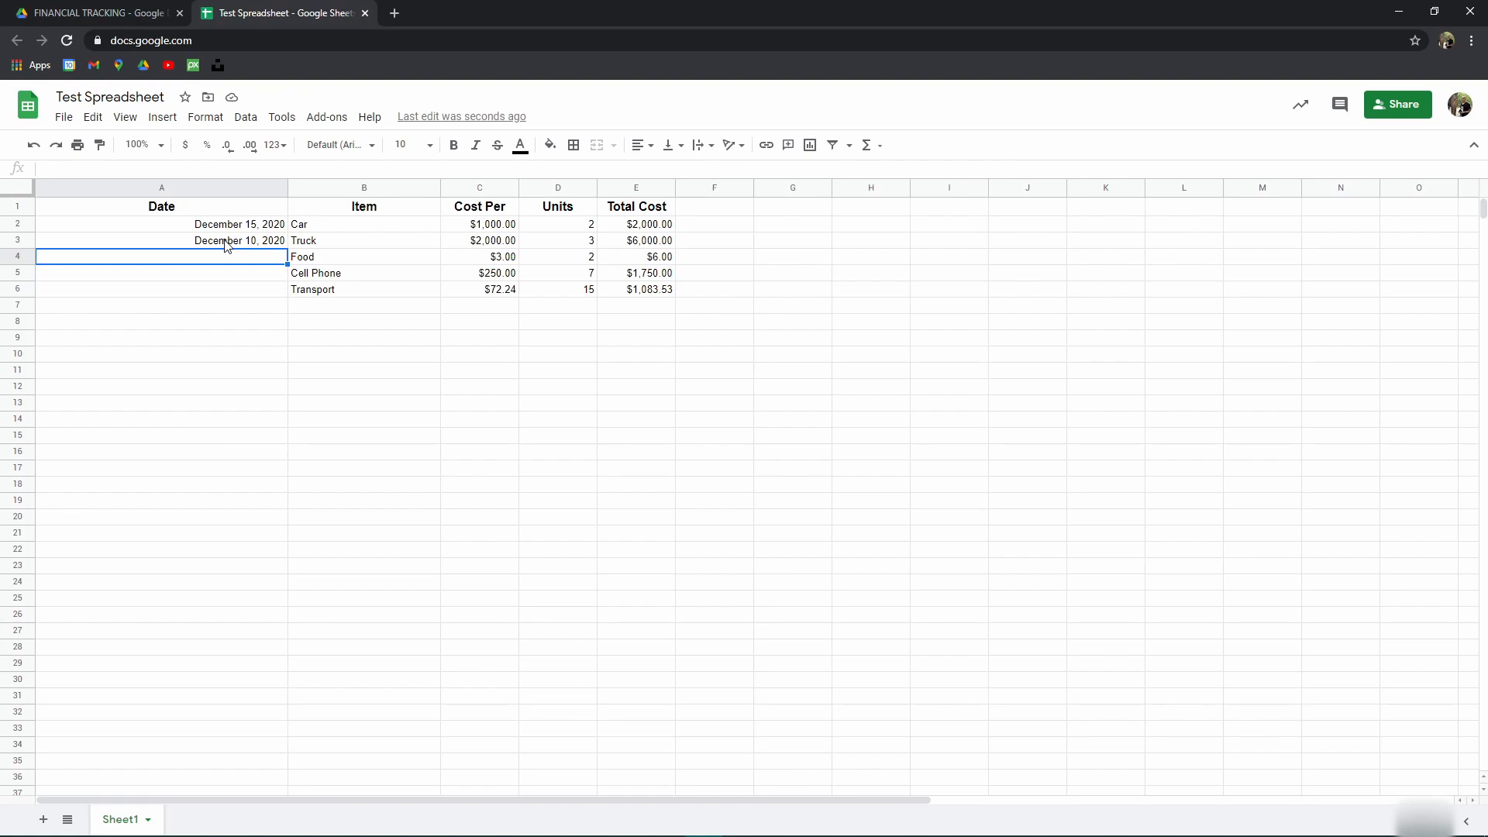
text(Dec)
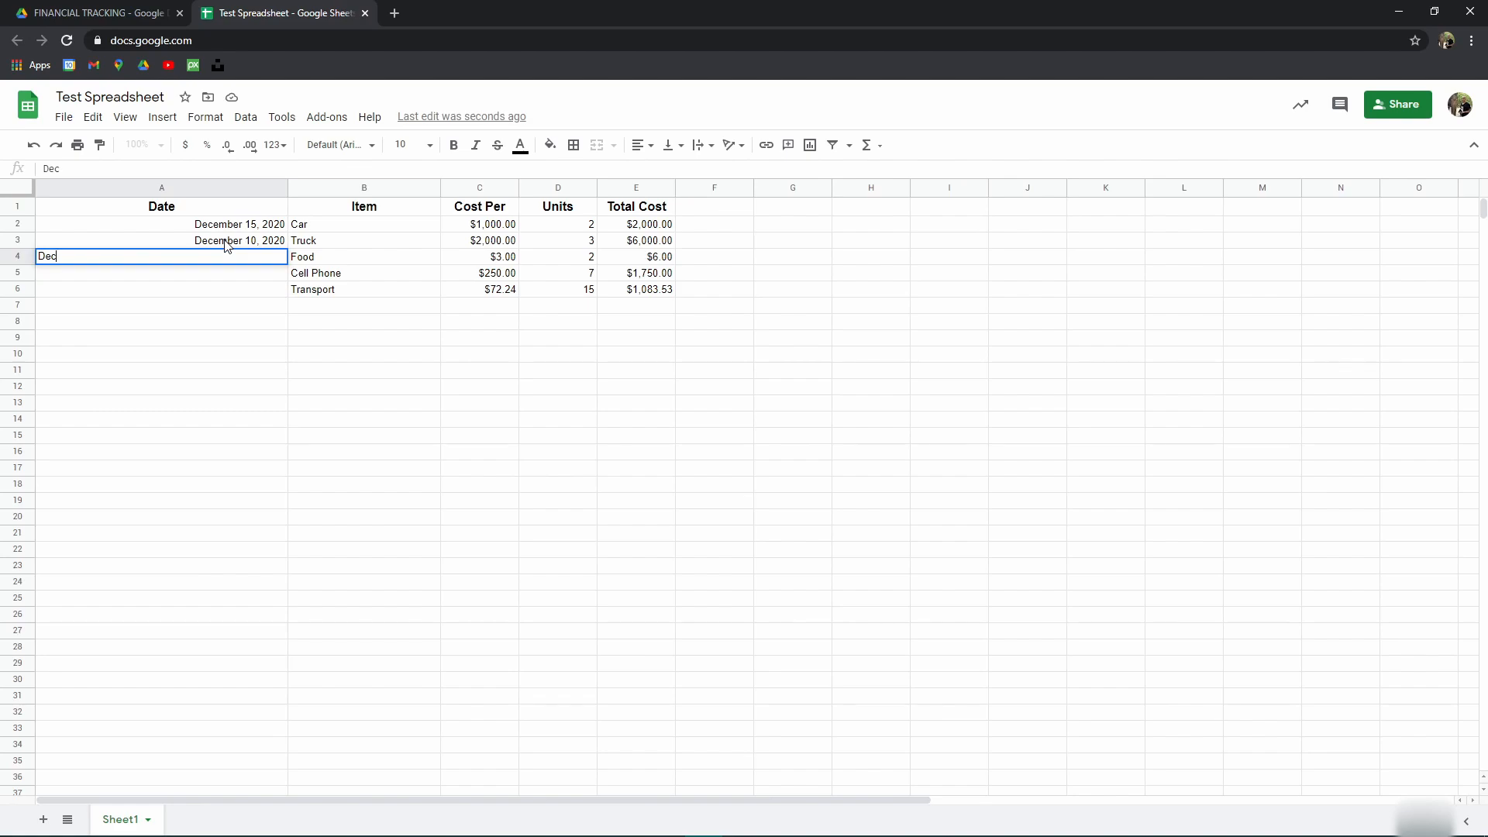
text(ember 5, 2020)
key(Return)
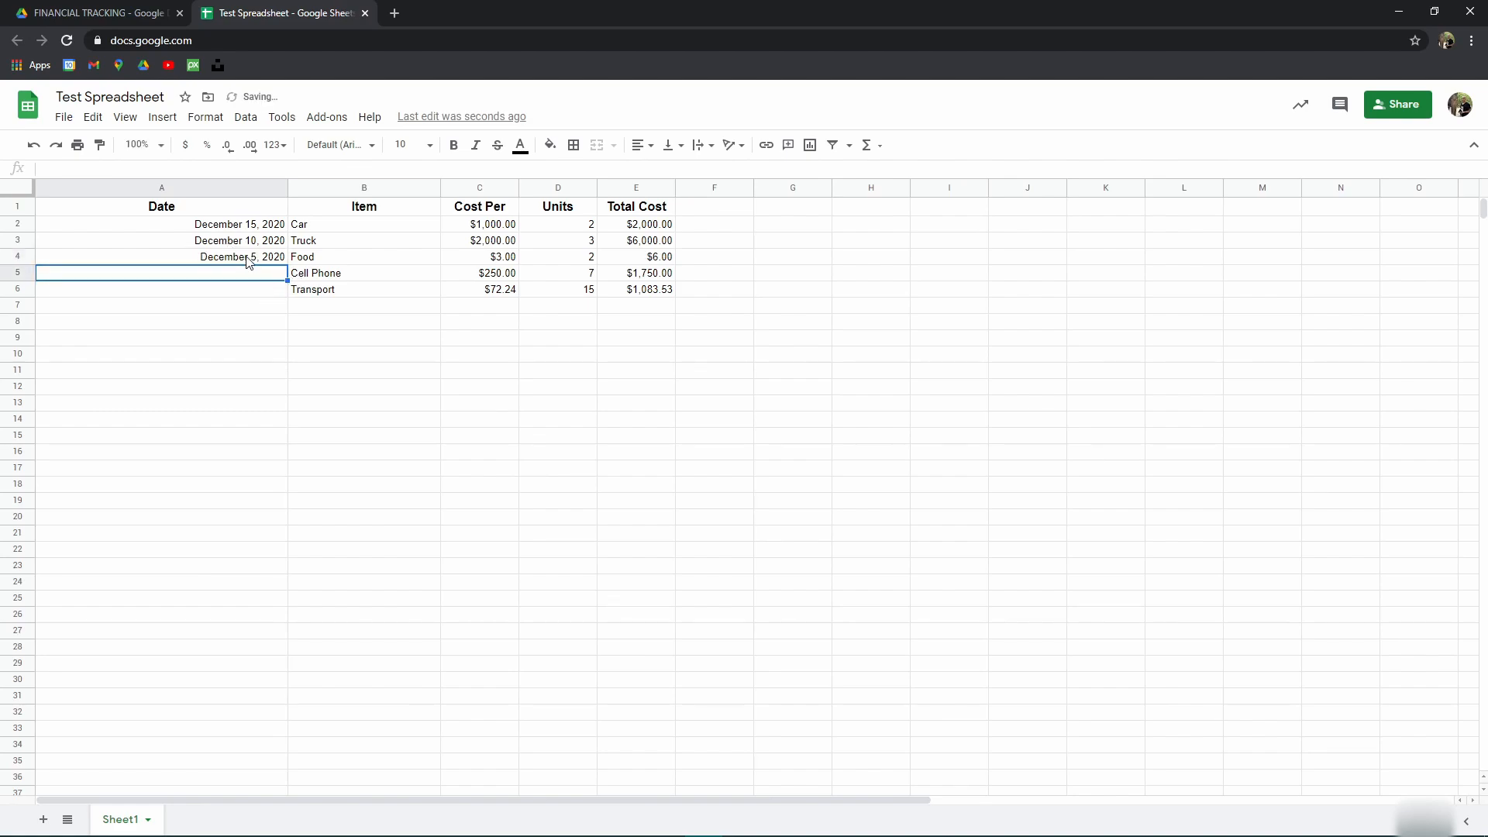
Step: Enter the date December 1, 2020 in the Date column for the Cell Phone row
text(Dec)
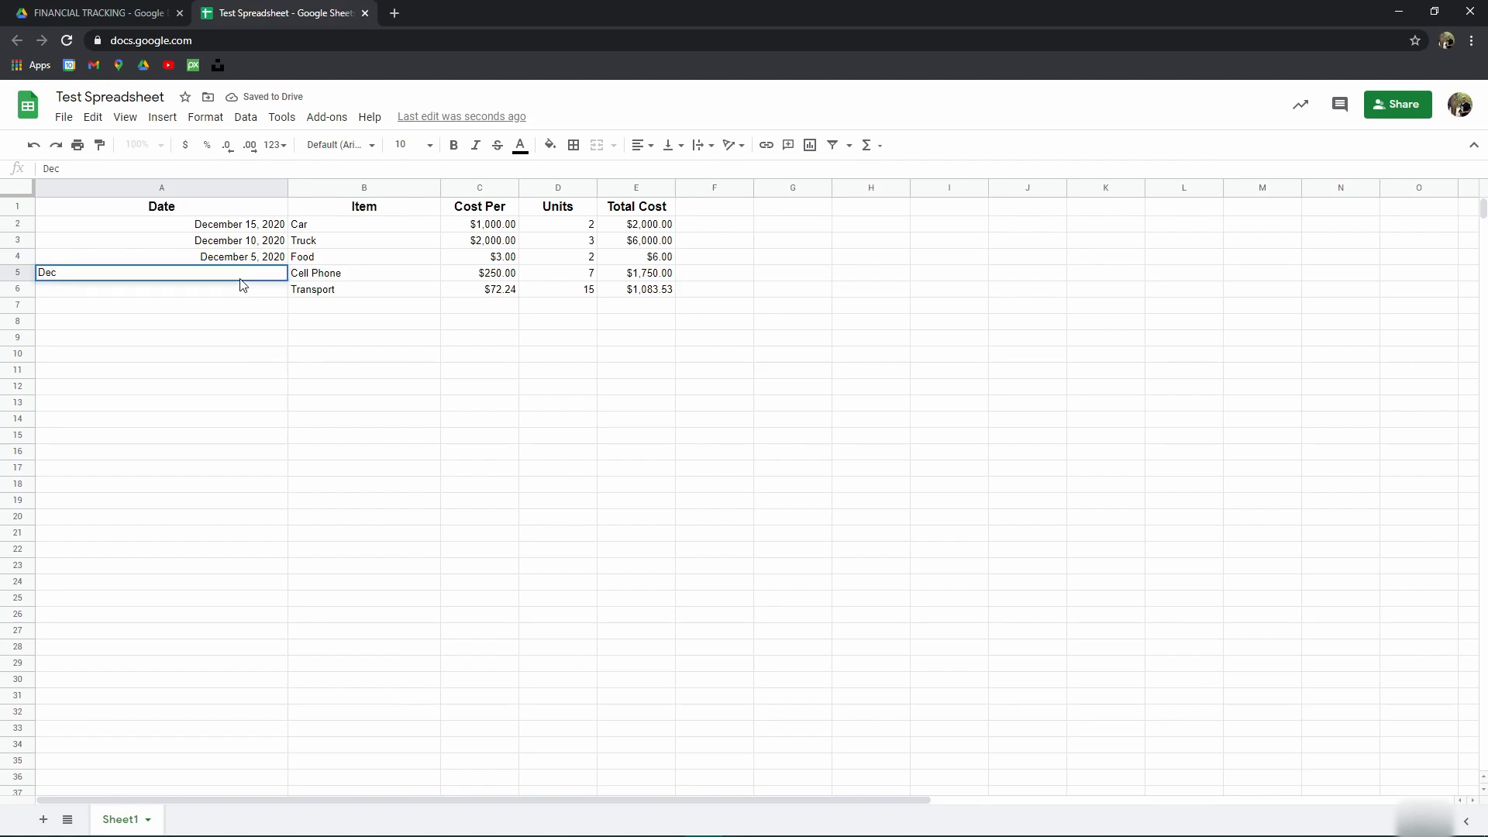
text( 1, 2020)
key(Return)
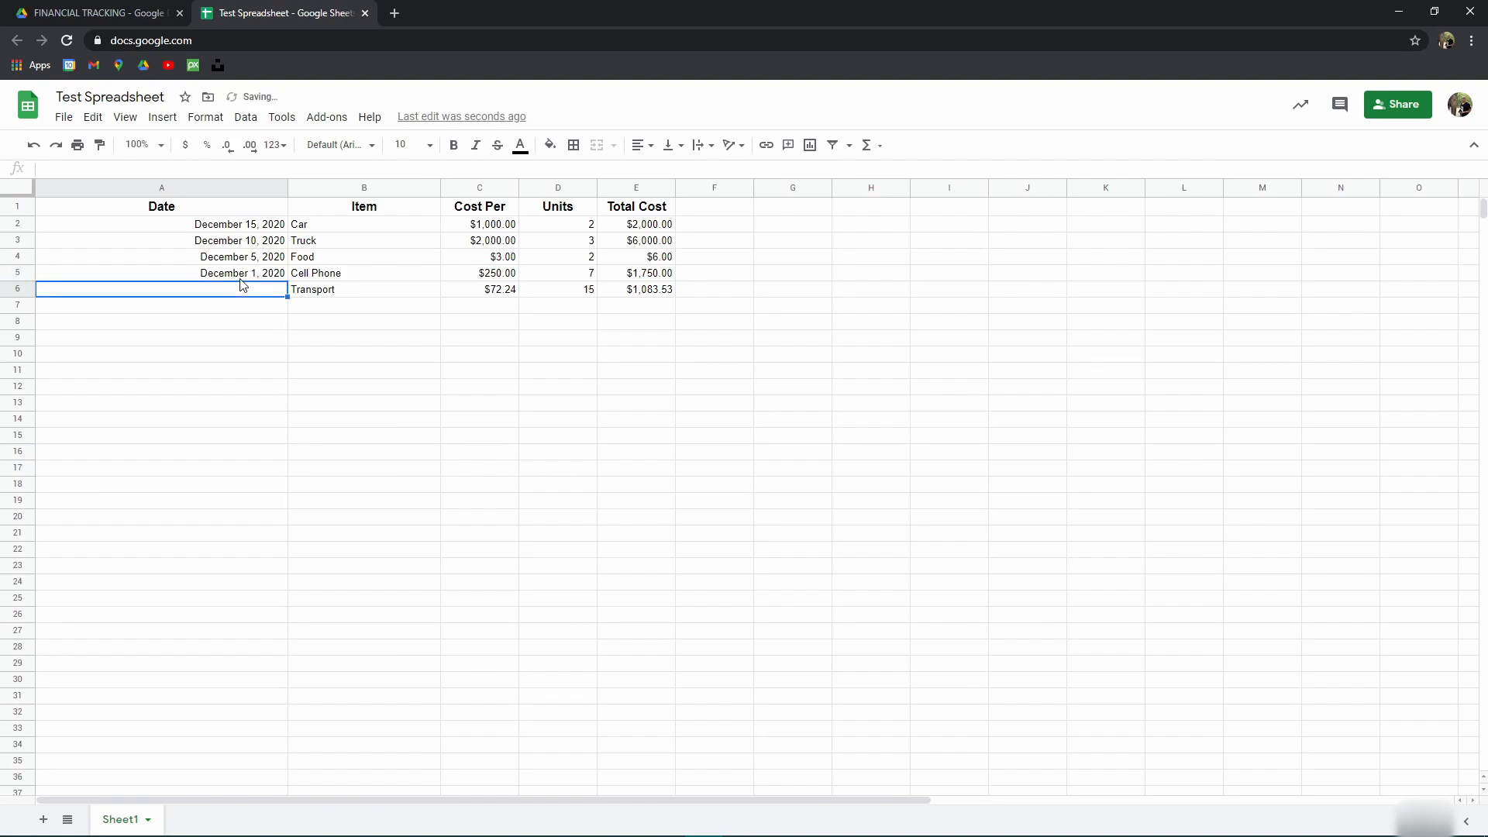
click(243, 275)
click(267, 188)
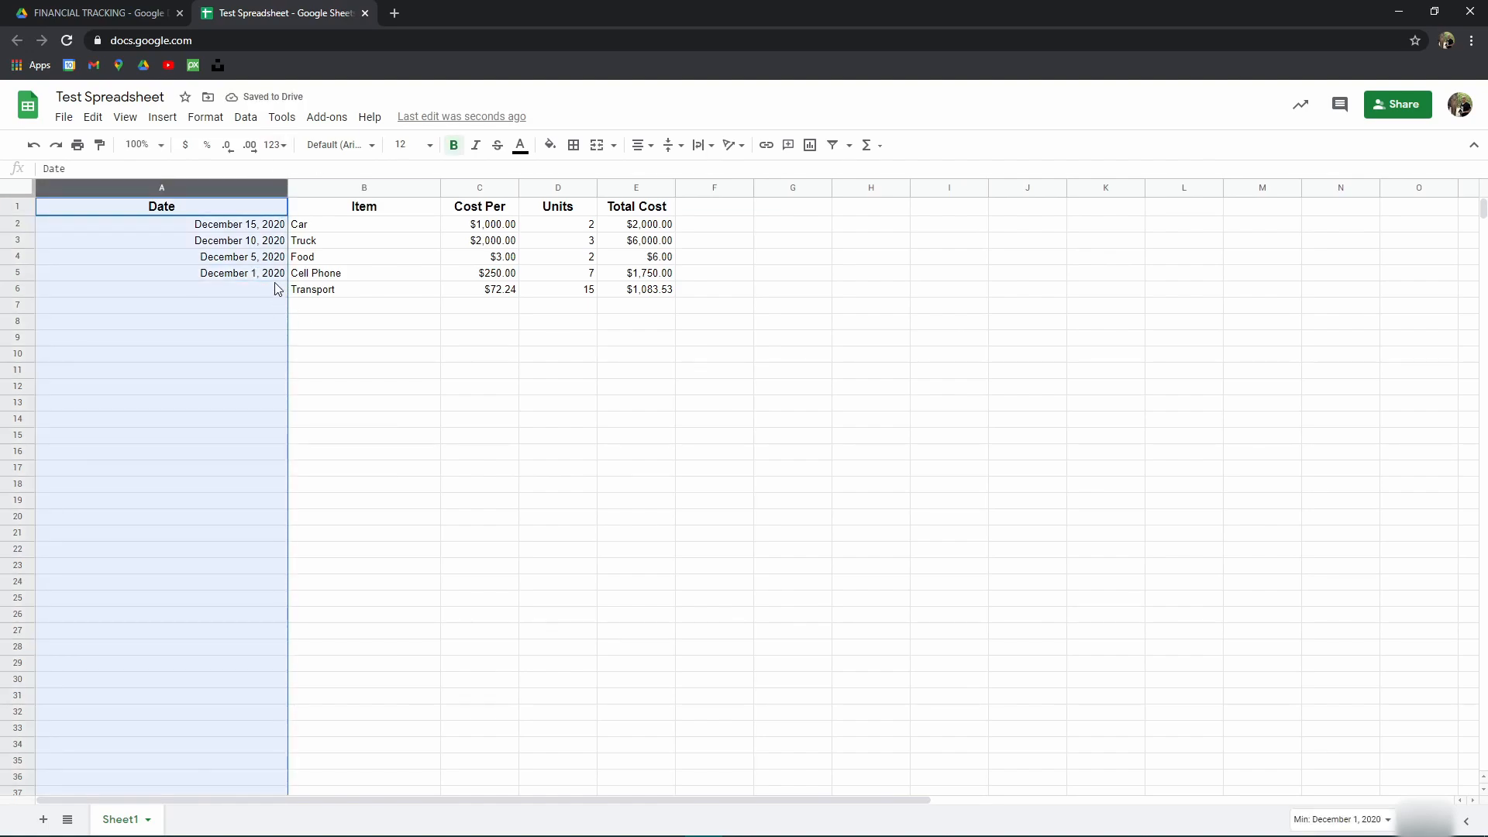
click(213, 242)
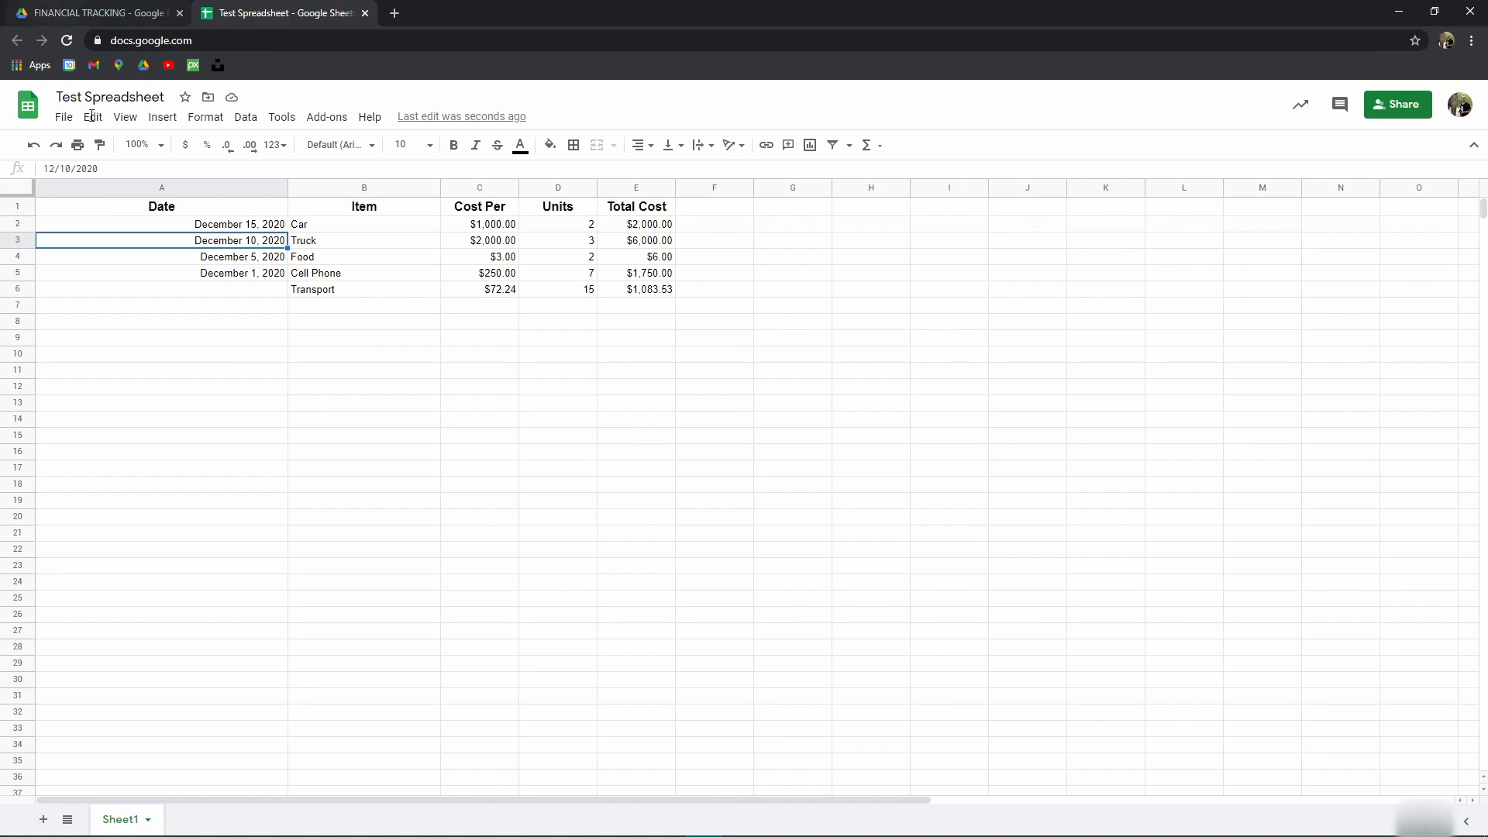
Step: Insert one blank row directly above the Car row
click(19, 221)
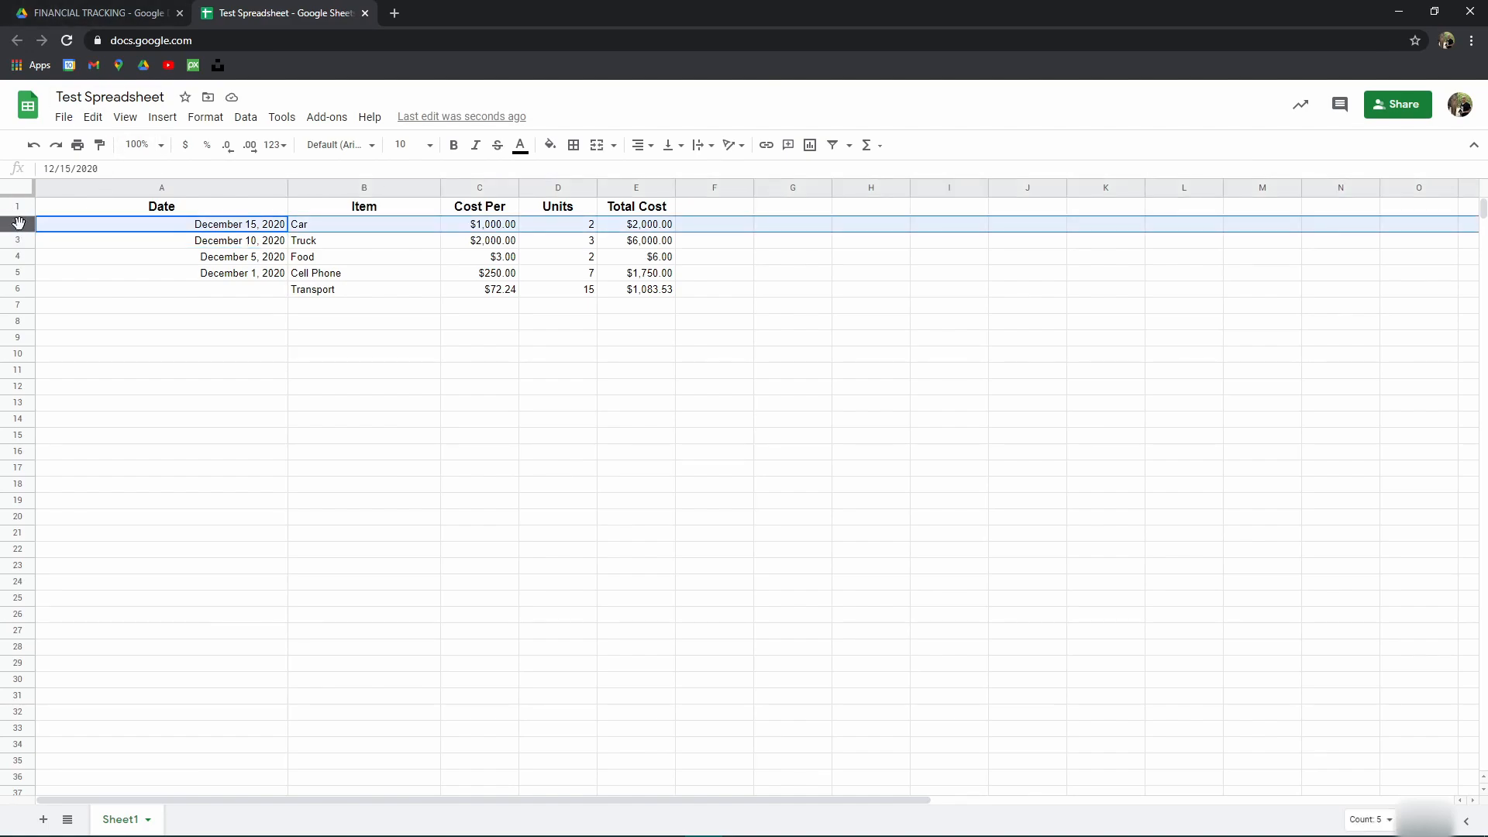
right_click(19, 223)
click(89, 352)
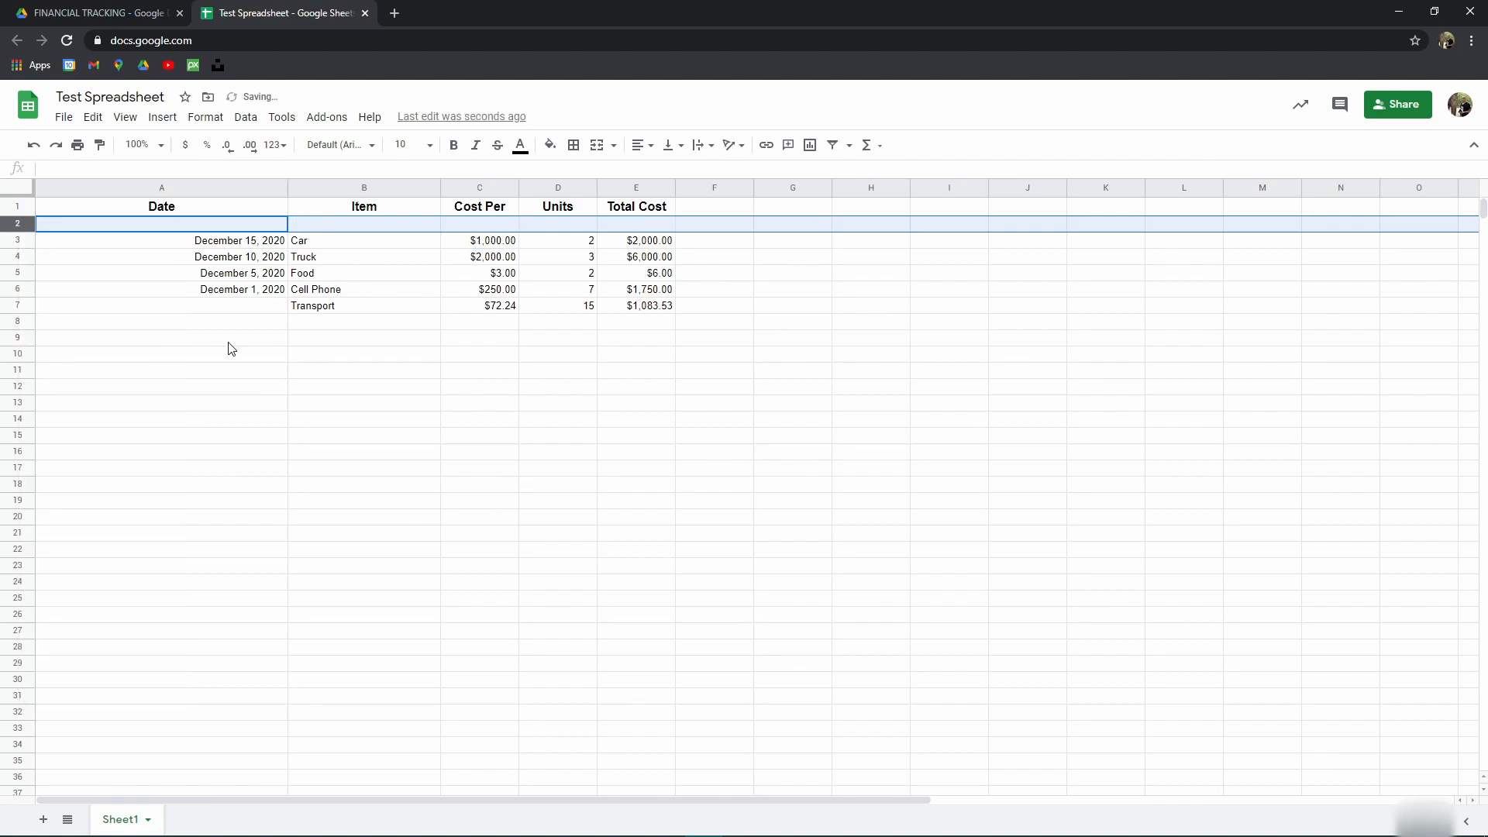
click(229, 342)
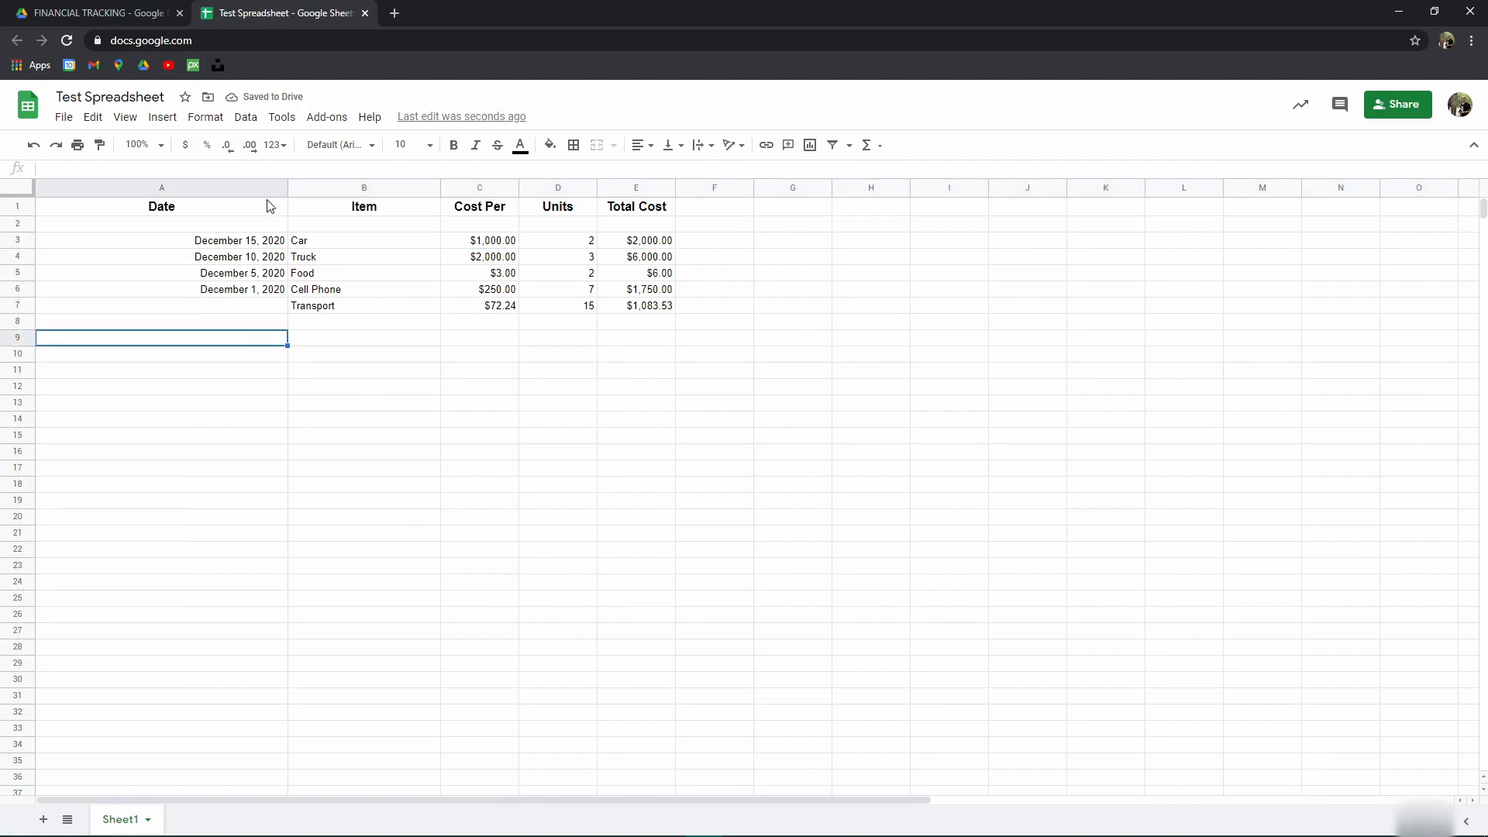
Step: Insert three empty columns between the Date and Item columns
click(246, 188)
right_click(246, 188)
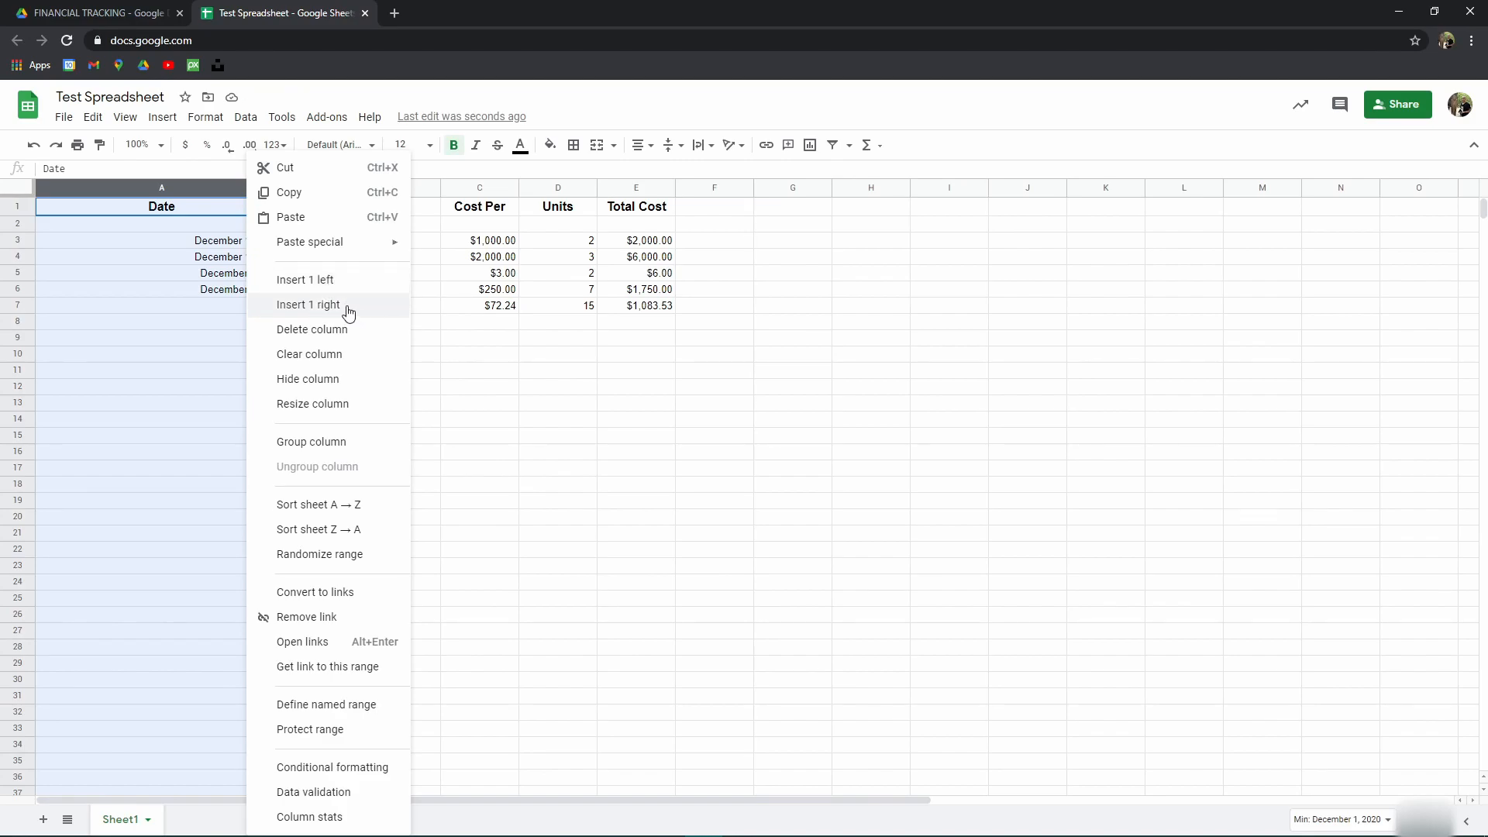
click(347, 306)
right_click(376, 189)
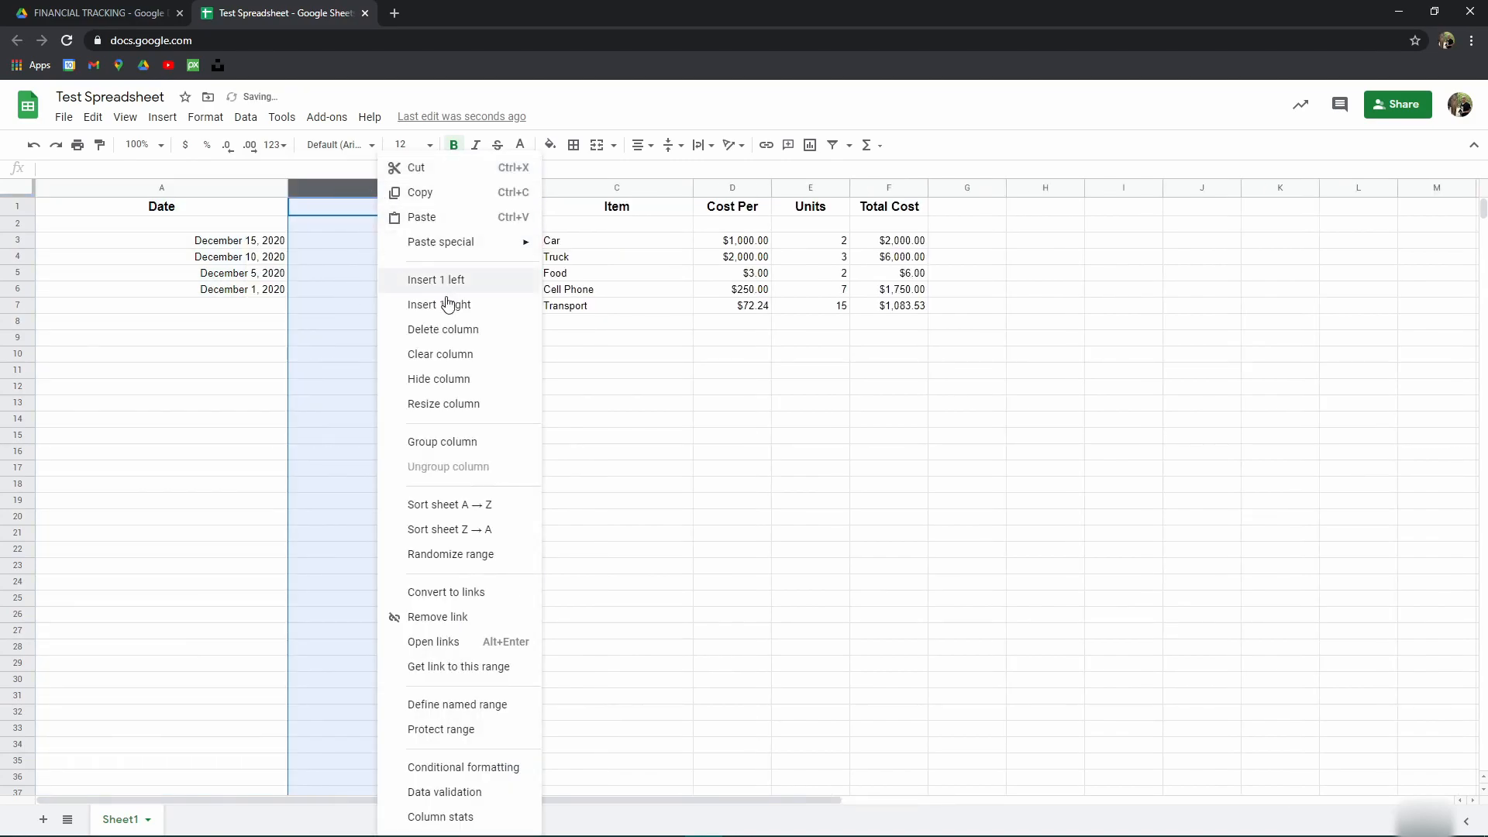
click(495, 304)
right_click(474, 187)
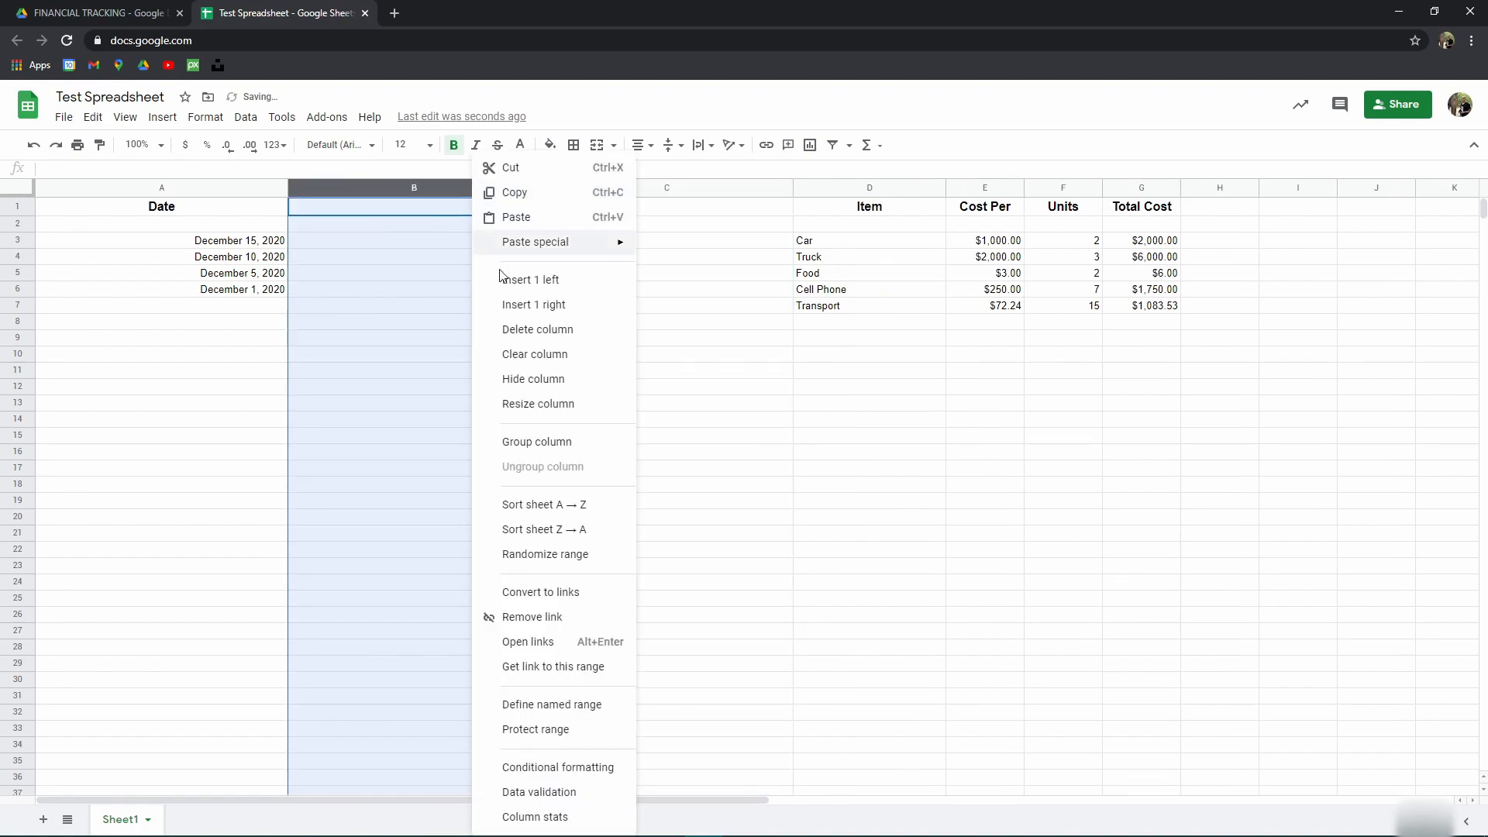
click(583, 306)
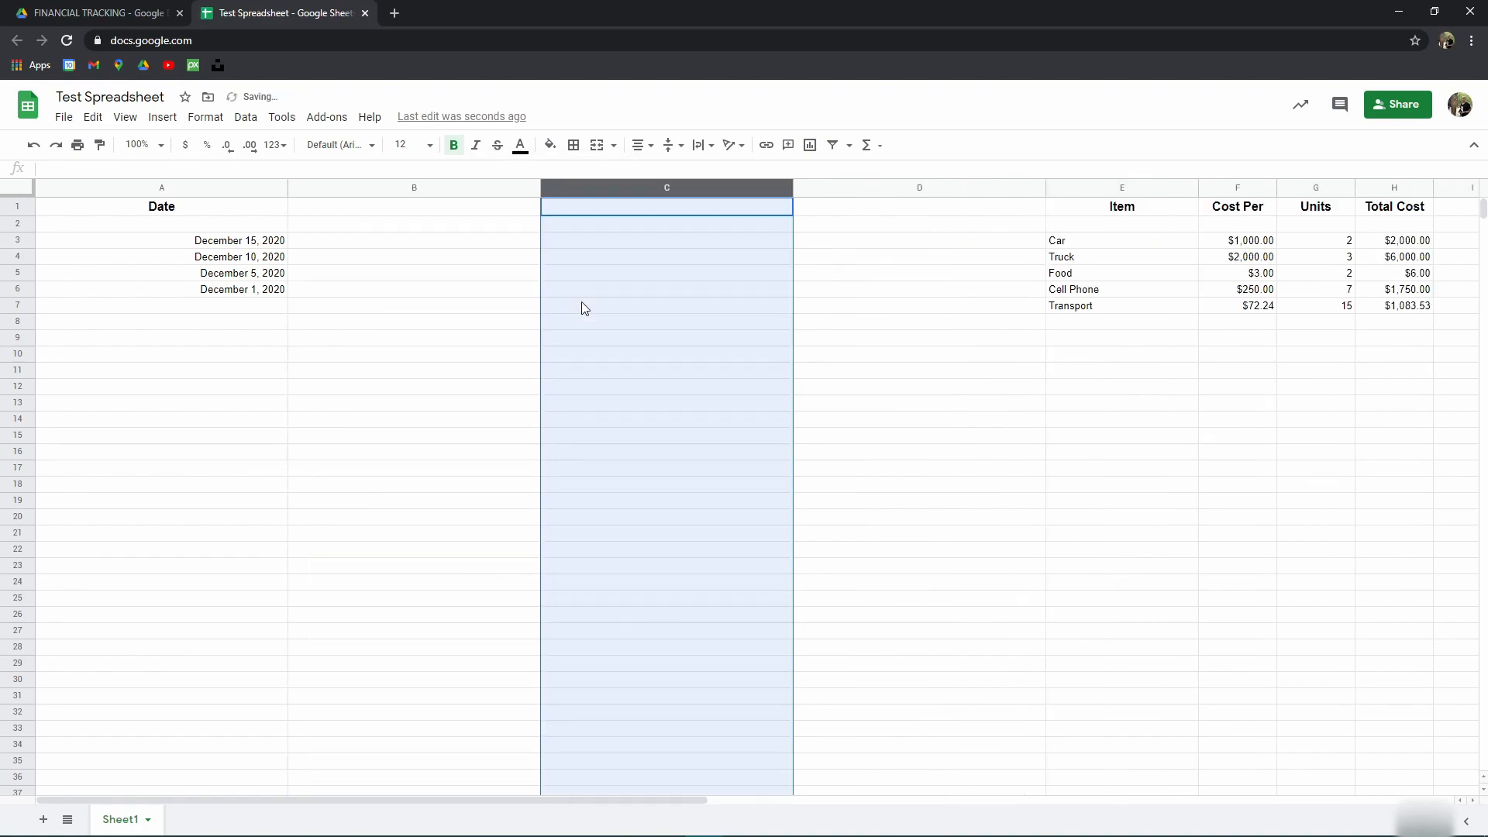
click(436, 322)
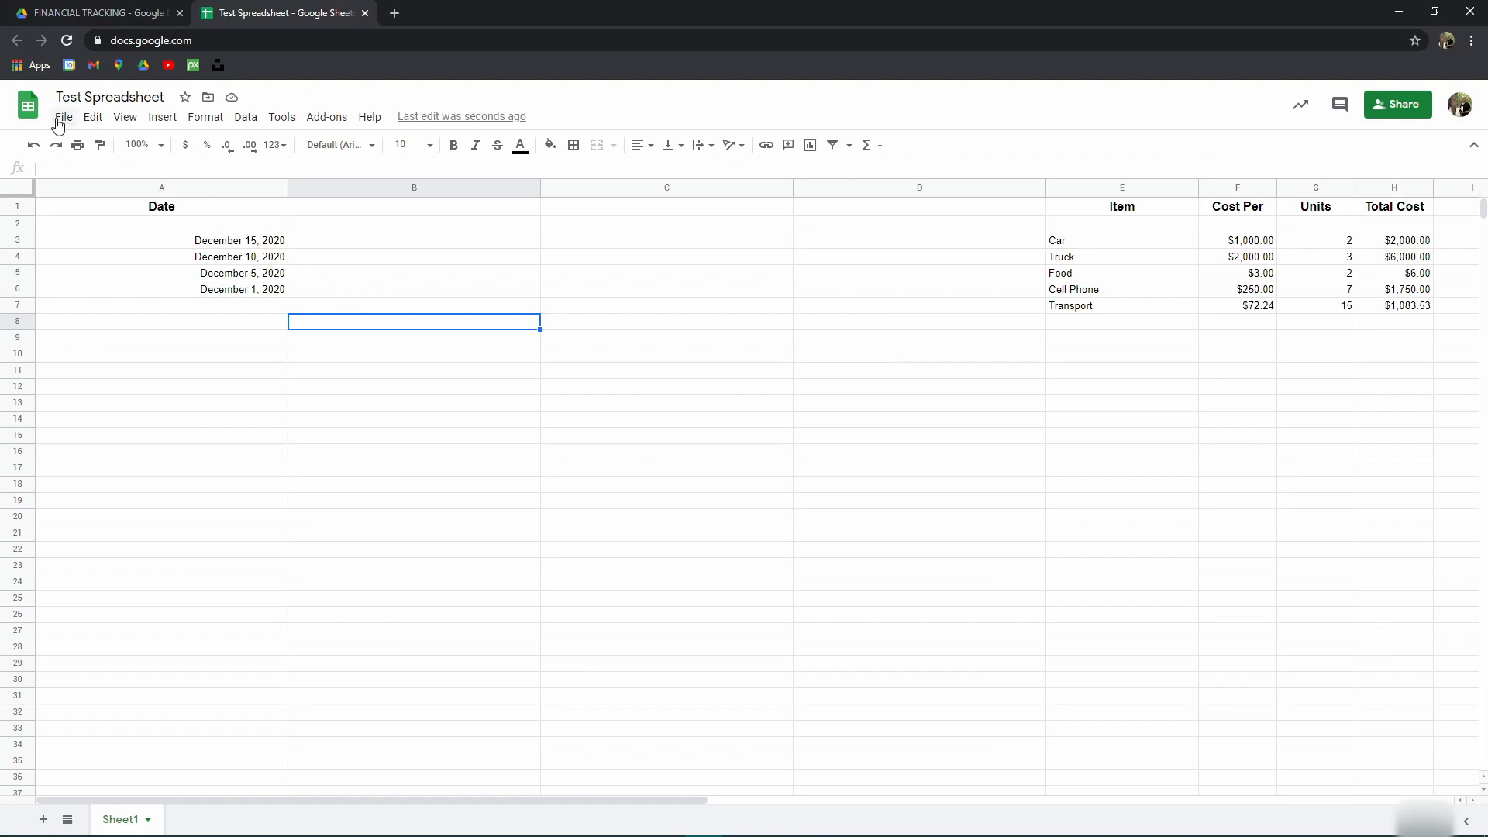
Step: Select the whole sheet and auto-fit the column widths to their contents
click(22, 191)
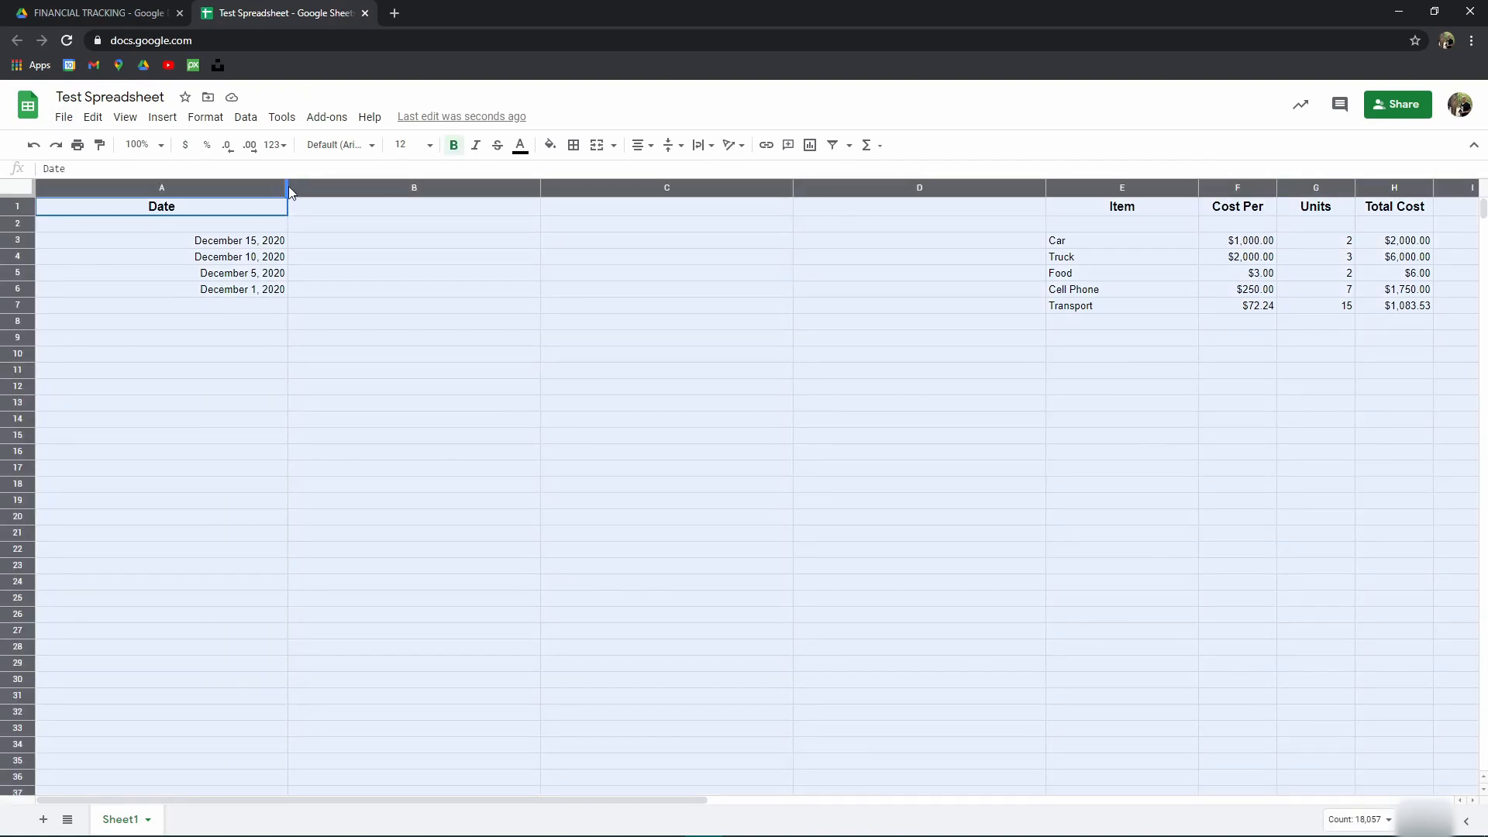
drag(538, 188, 538, 190)
double_click(538, 190)
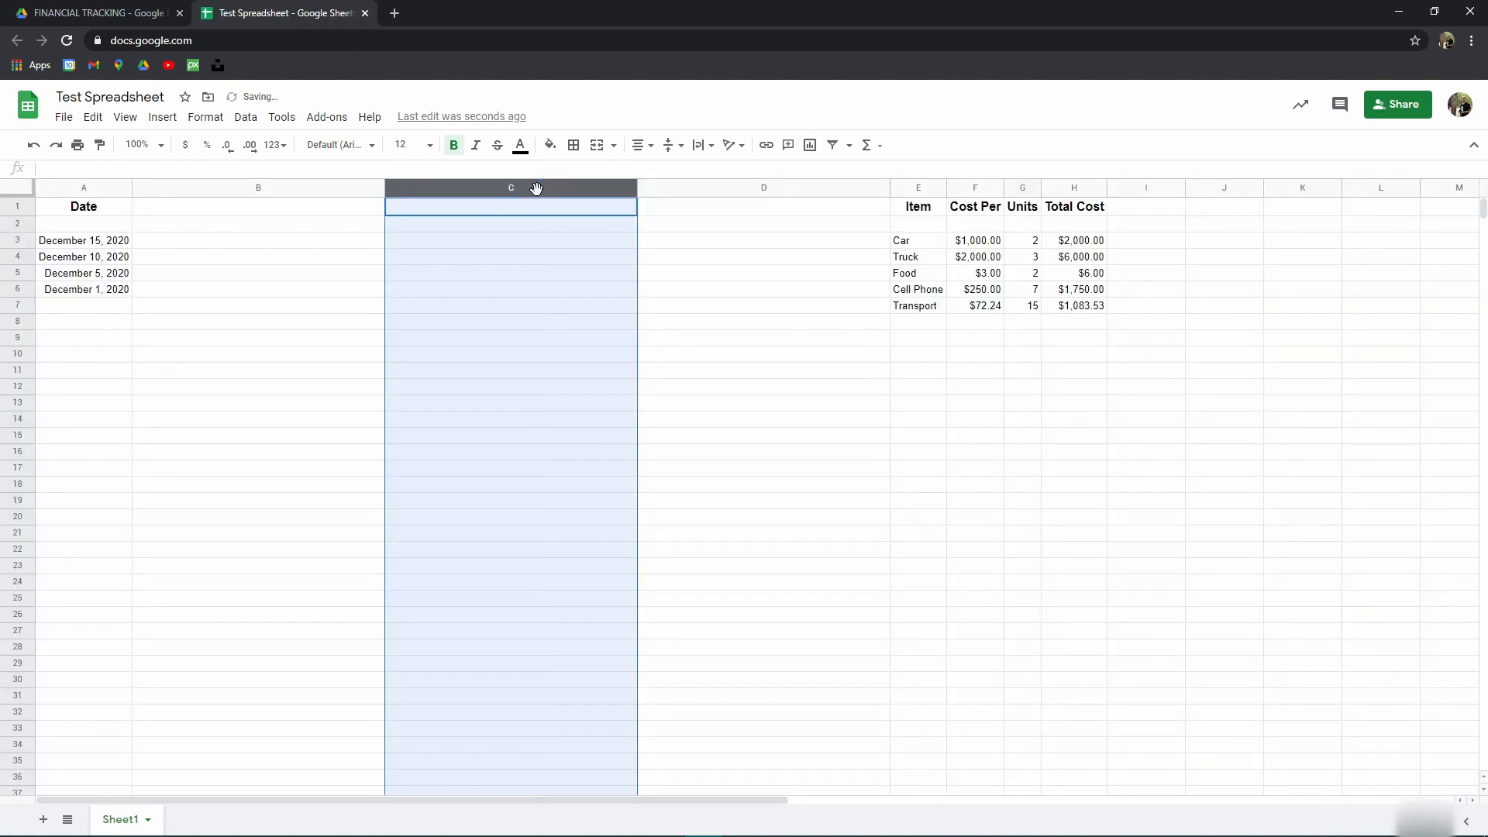
click(175, 290)
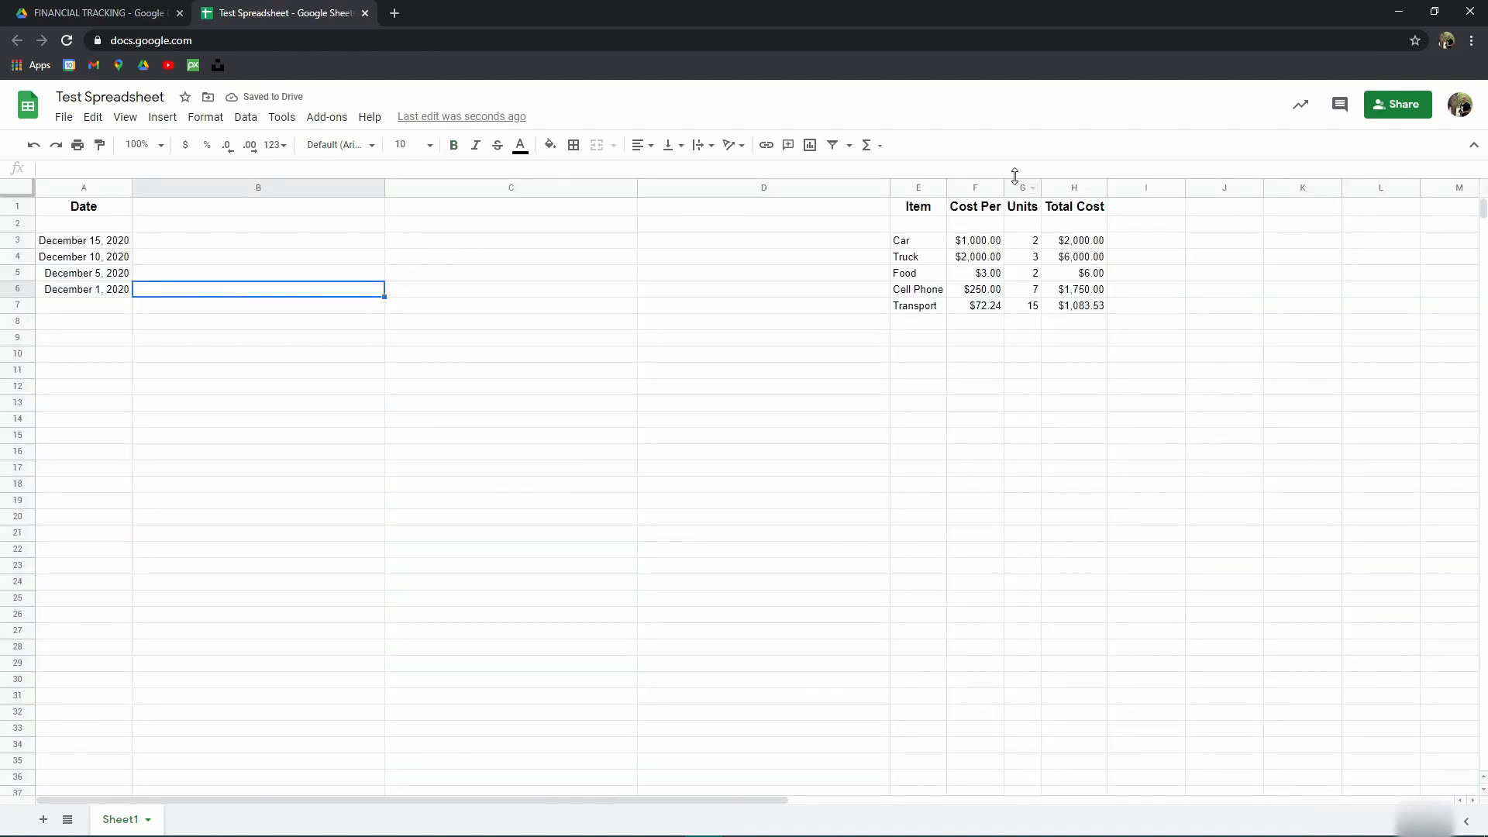
Step: Narrow the empty columns B, C and D together to one equal, much smaller width
click(879, 189)
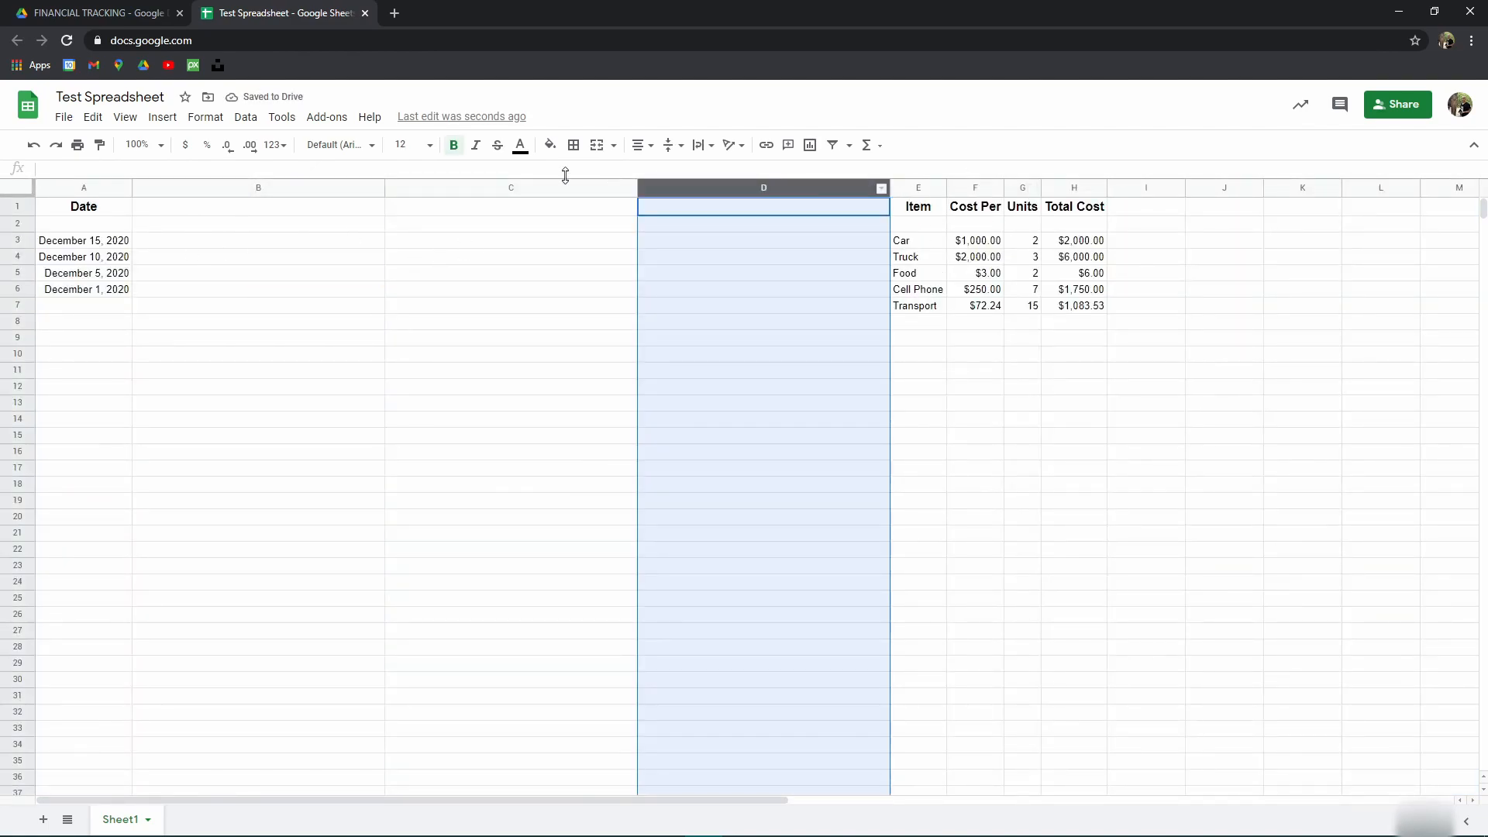
shift+click(469, 189)
shift+click(372, 188)
drag(383, 185, 243, 186)
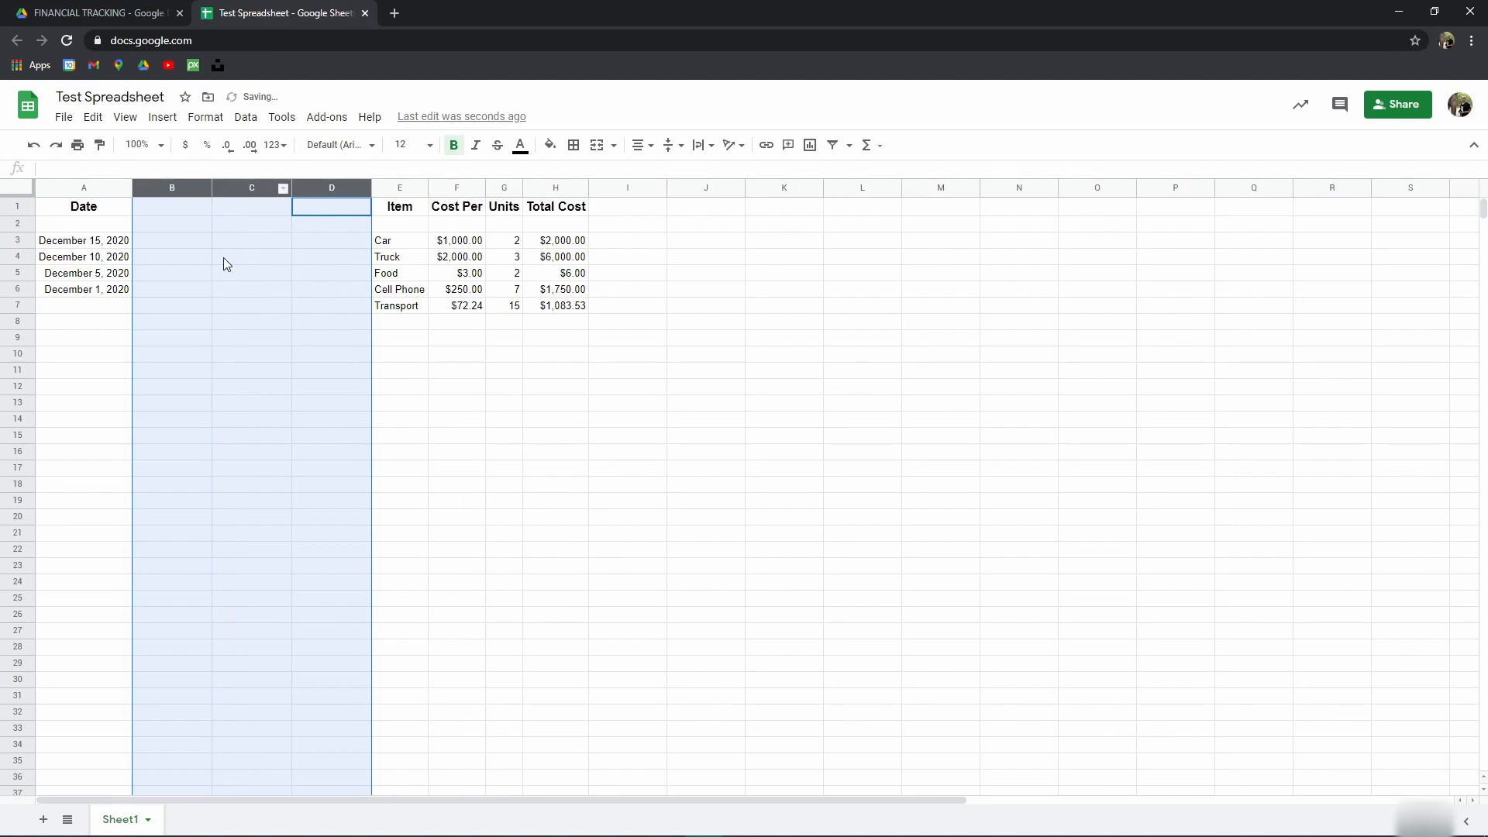
click(172, 273)
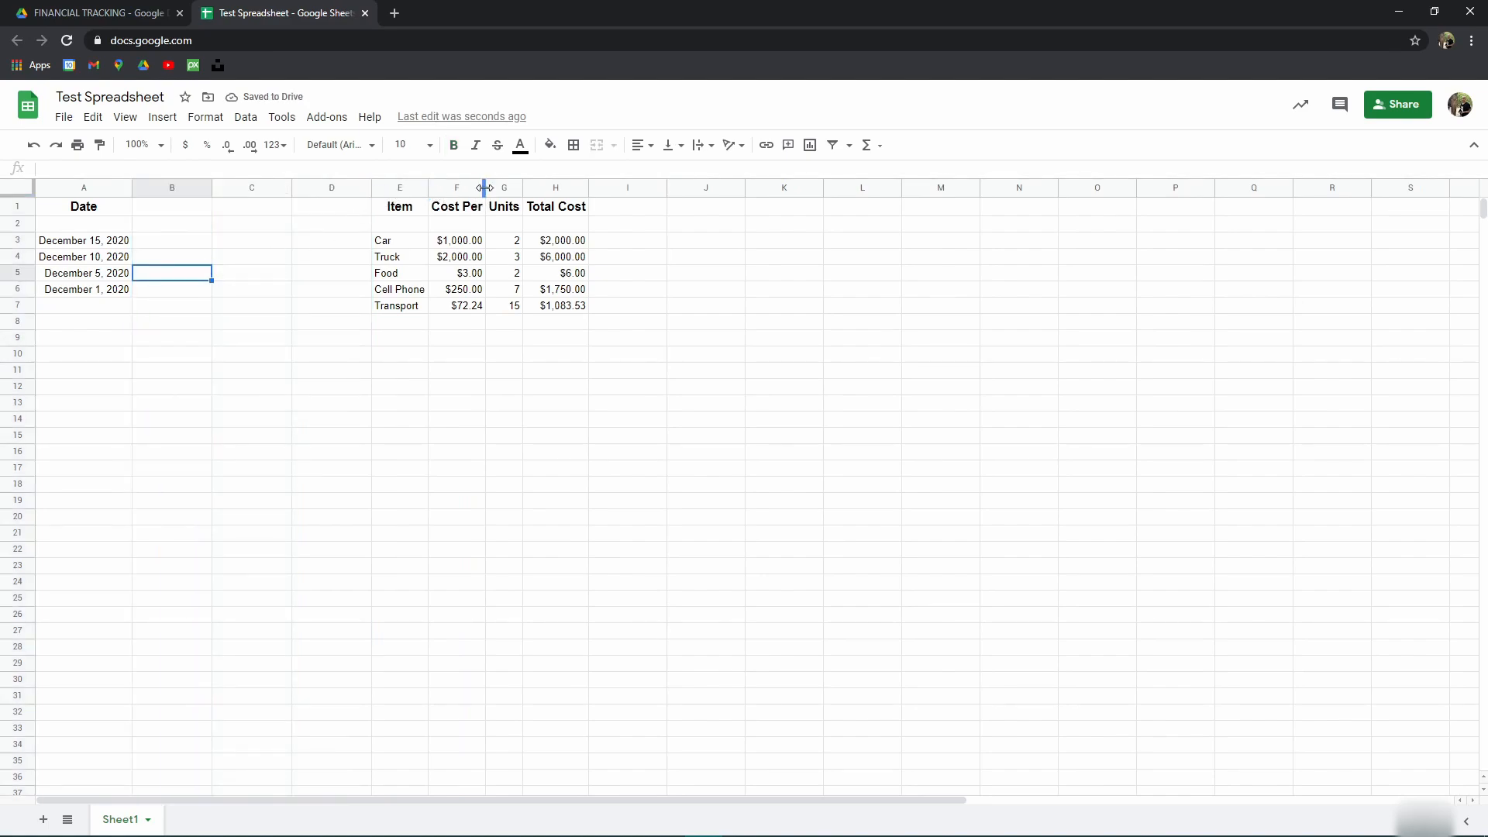
Step: Widen the Cost Per column and auto-fit it back to its contents
drag(484, 187, 641, 188)
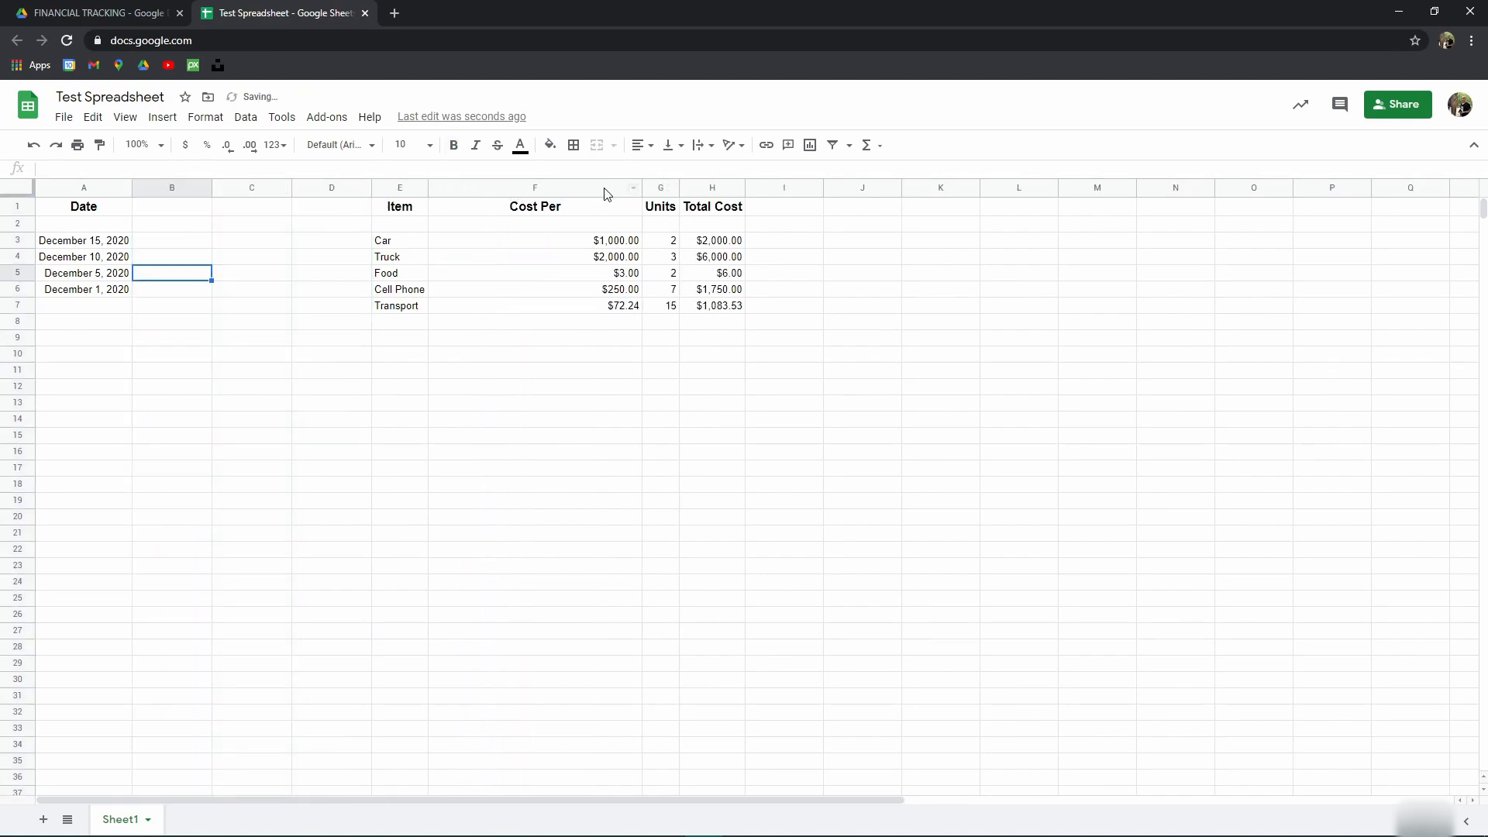
double_click(641, 188)
Step: Enter "so inf you have some really wide text" in cell F8 and auto-fit the Cost Per column to it
click(465, 337)
click(467, 306)
click(467, 322)
text(so inf you have some really wide text)
key(Return)
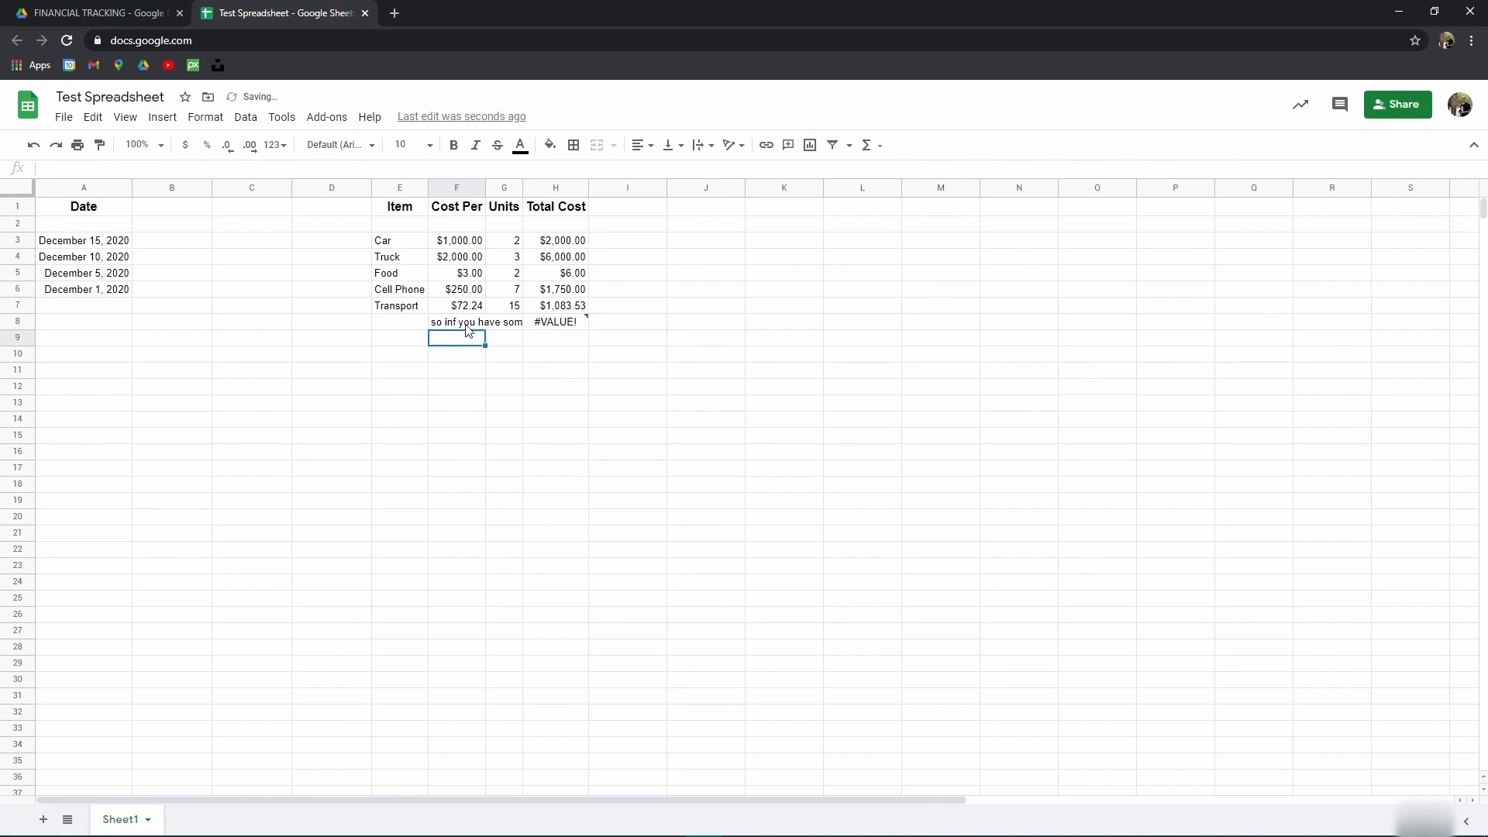
double_click(485, 186)
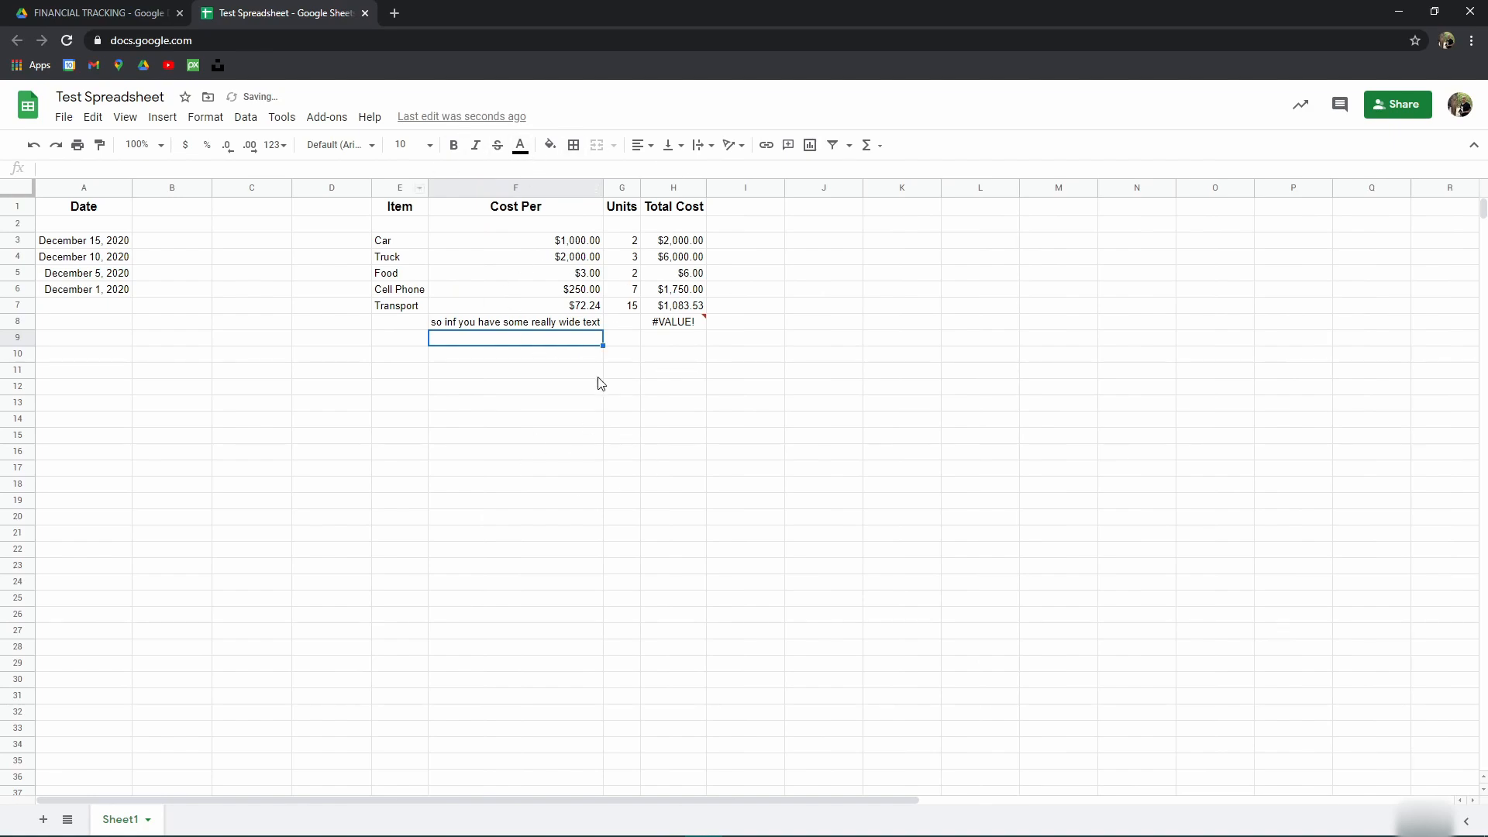
Step: Clear the sample text from cell F8 in the Cost Per column
click(504, 324)
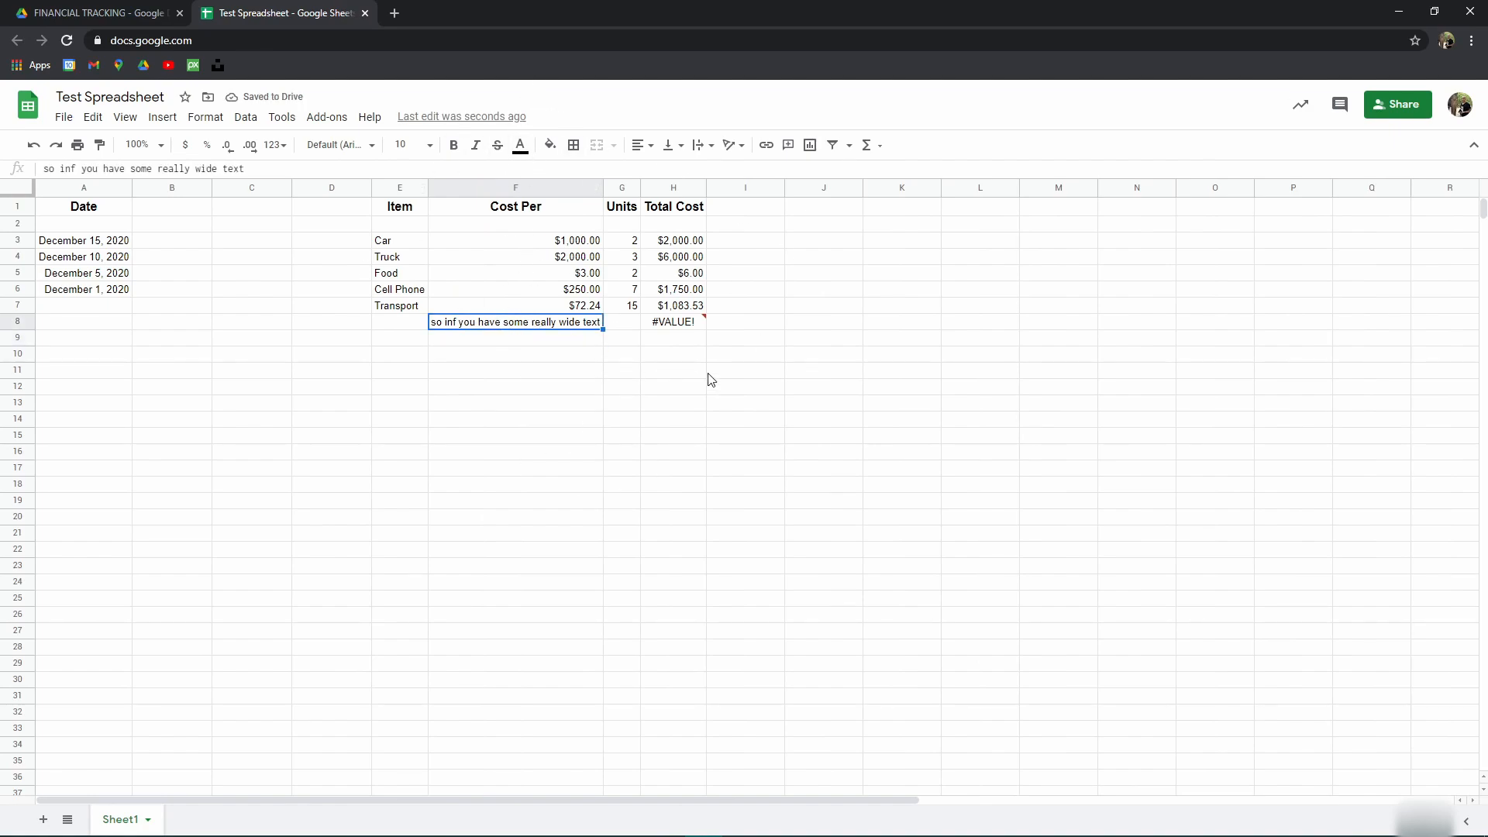
key(Delete)
click(673, 370)
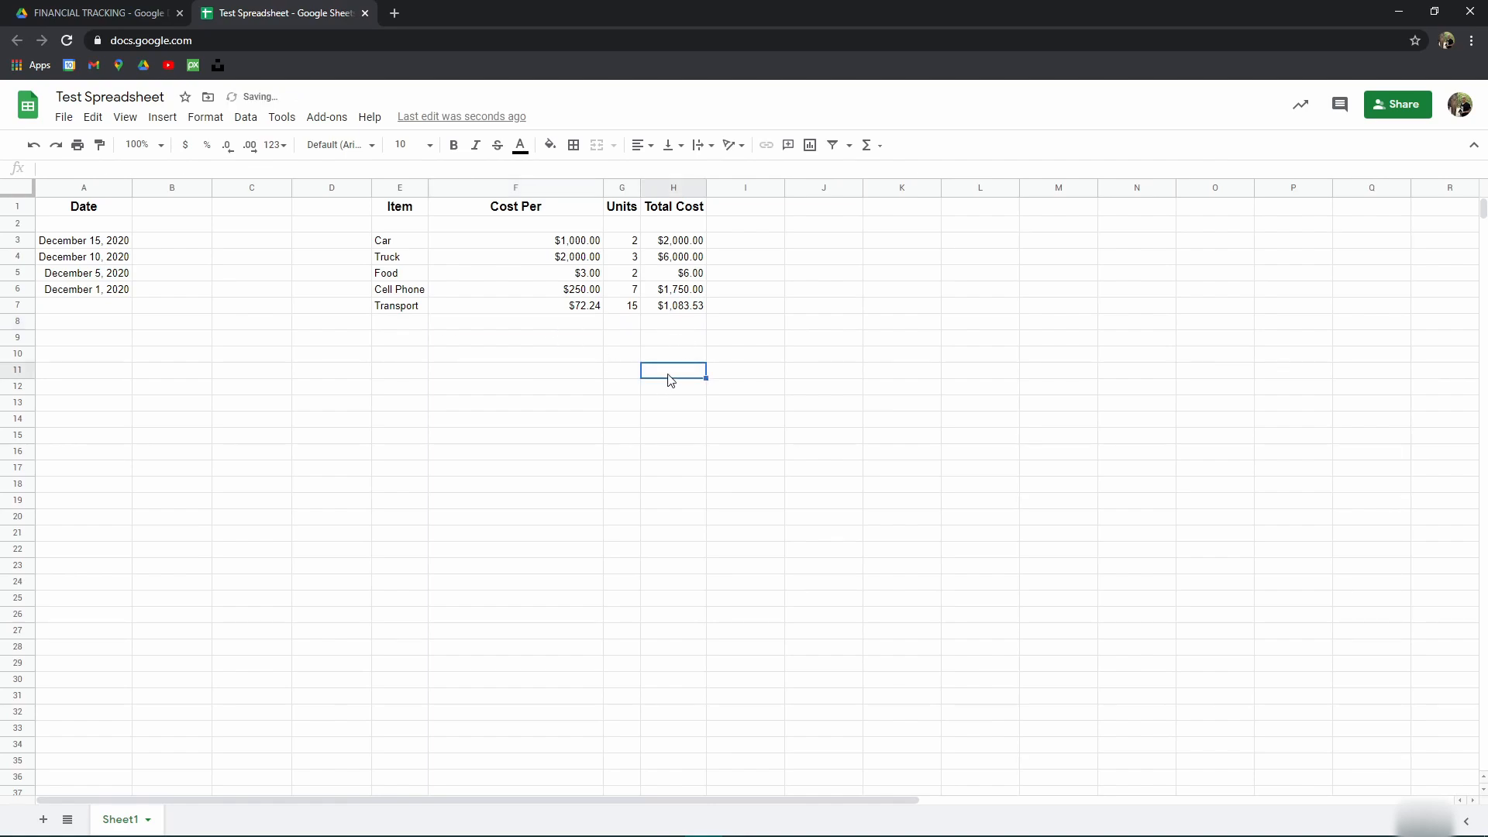
click(687, 322)
Step: Enter "asdasd" in cell F8 below the Transport cost and clear it again
click(509, 328)
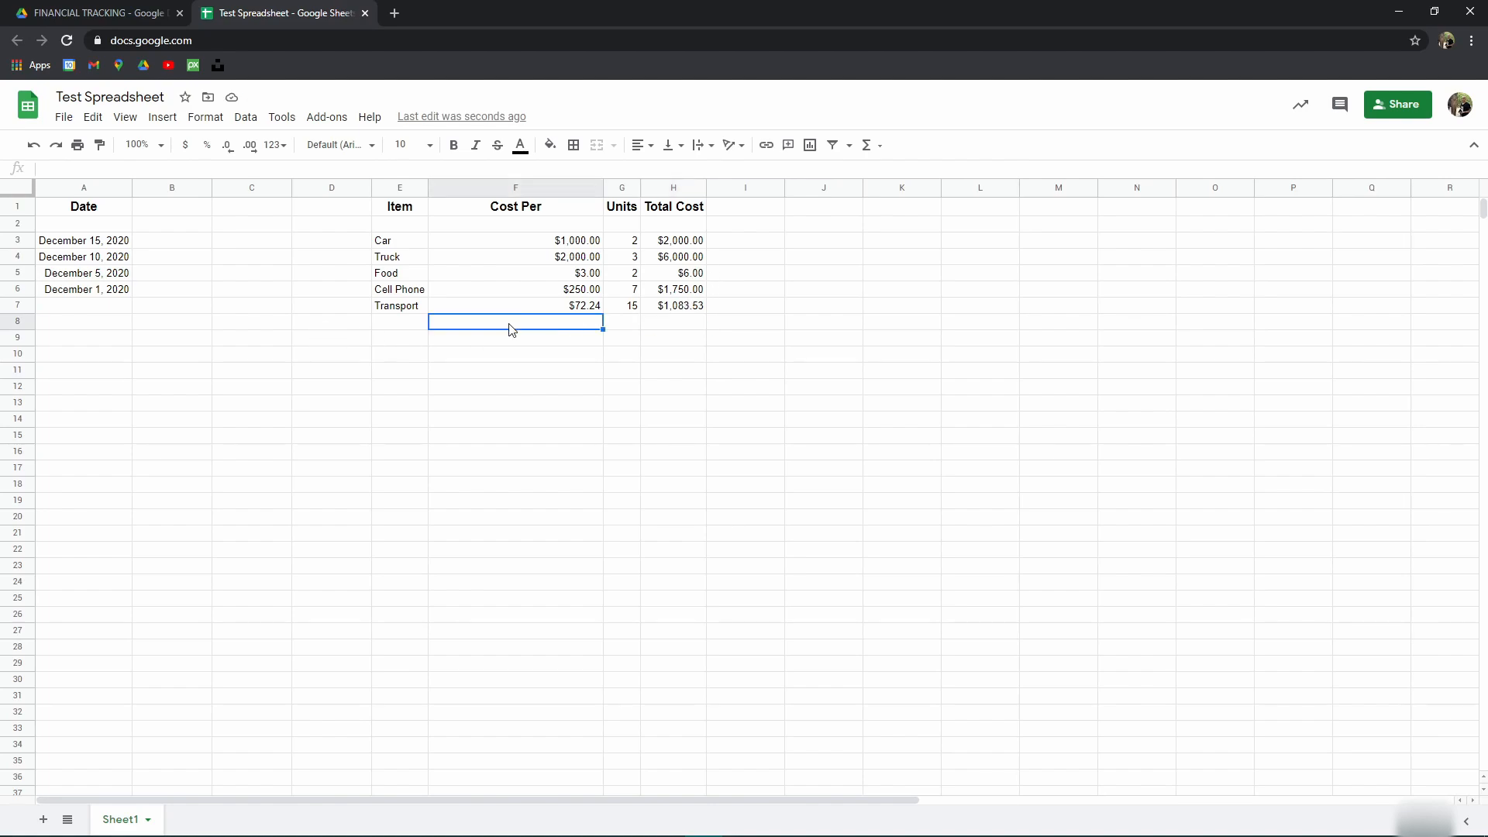
text(asdasd)
click(576, 405)
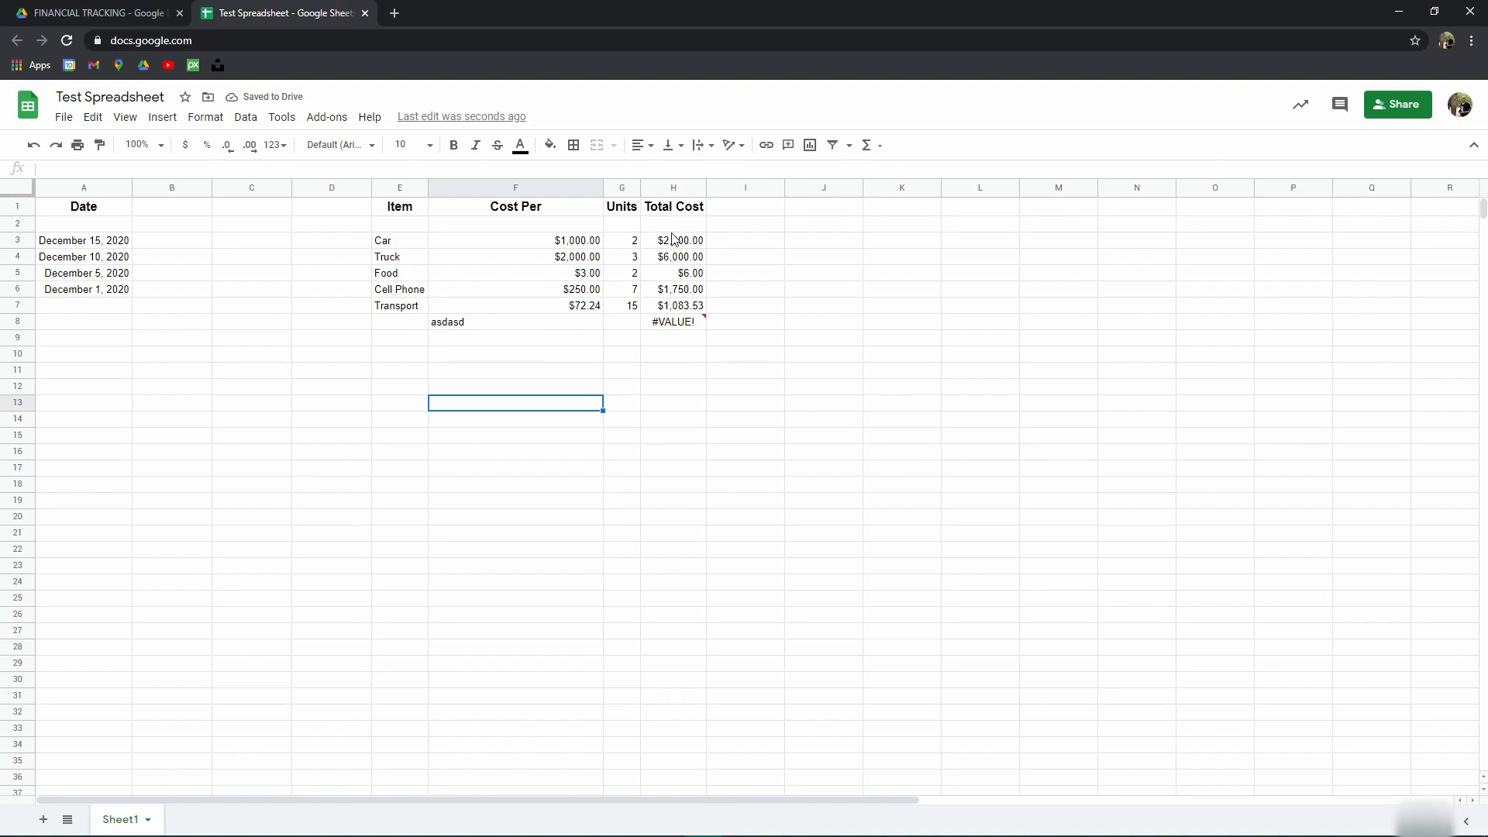
click(475, 327)
key(Delete)
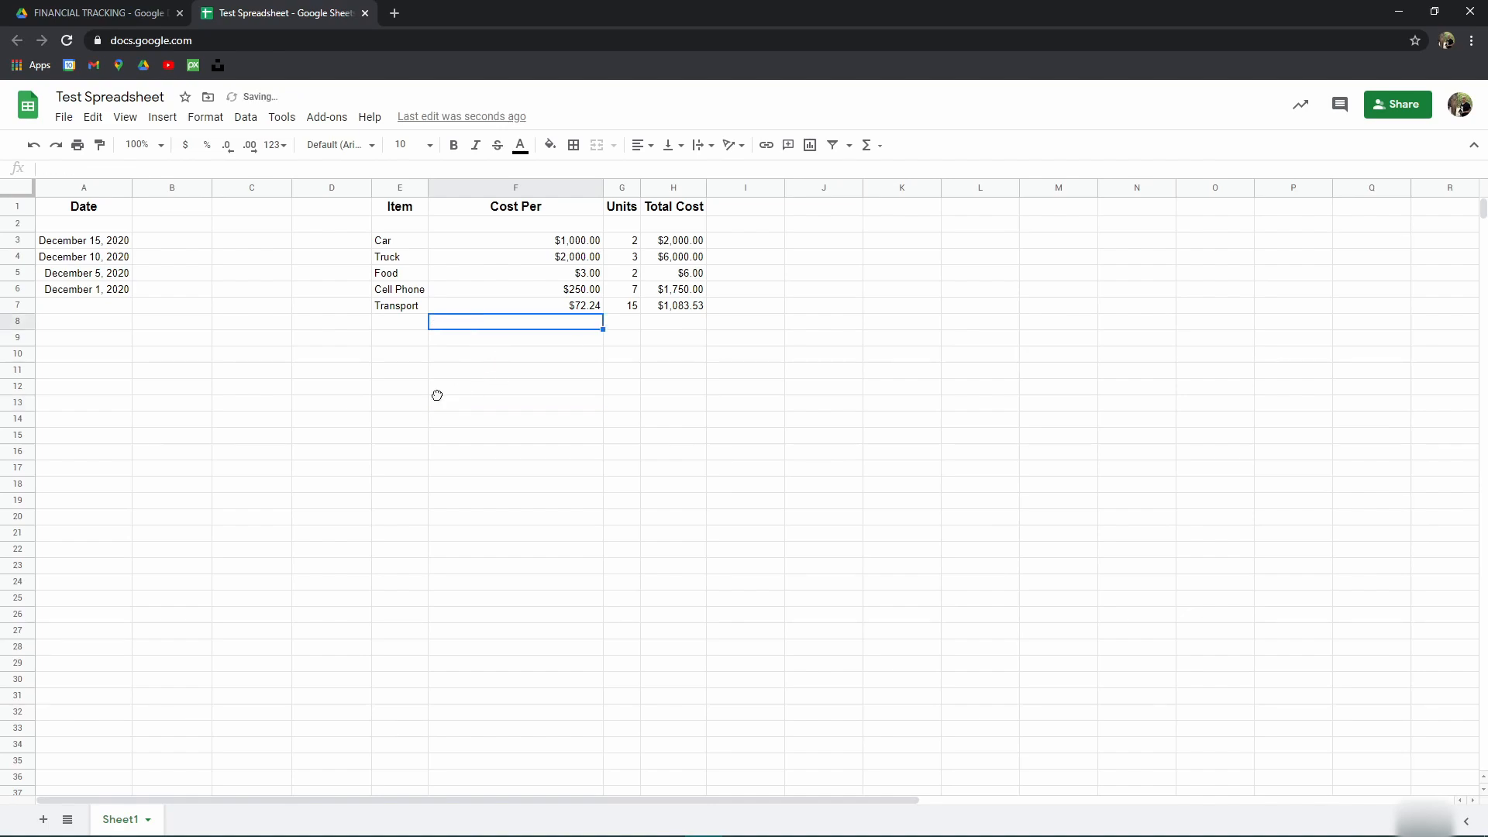
click(191, 357)
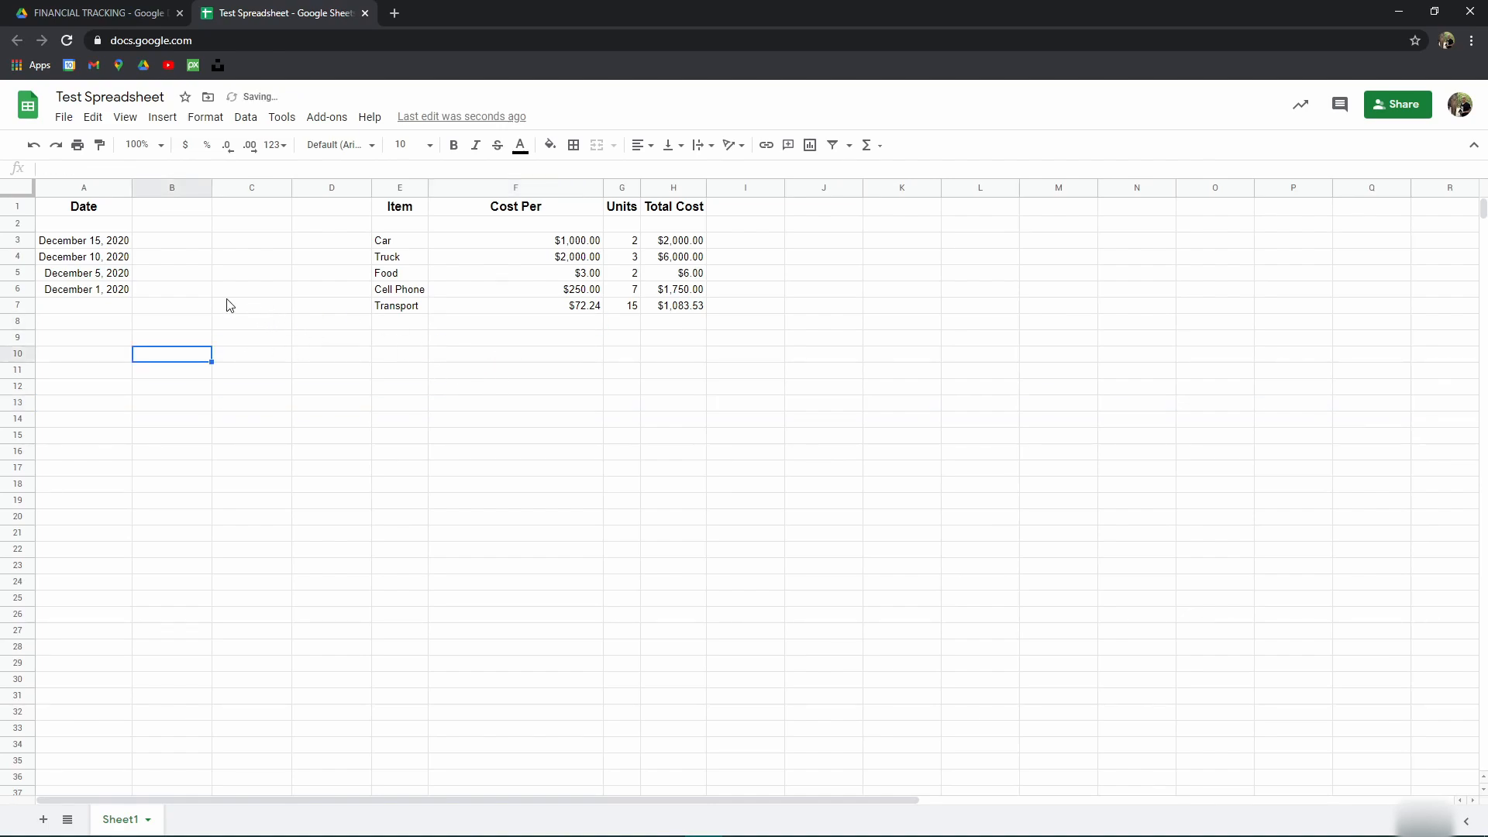
click(173, 241)
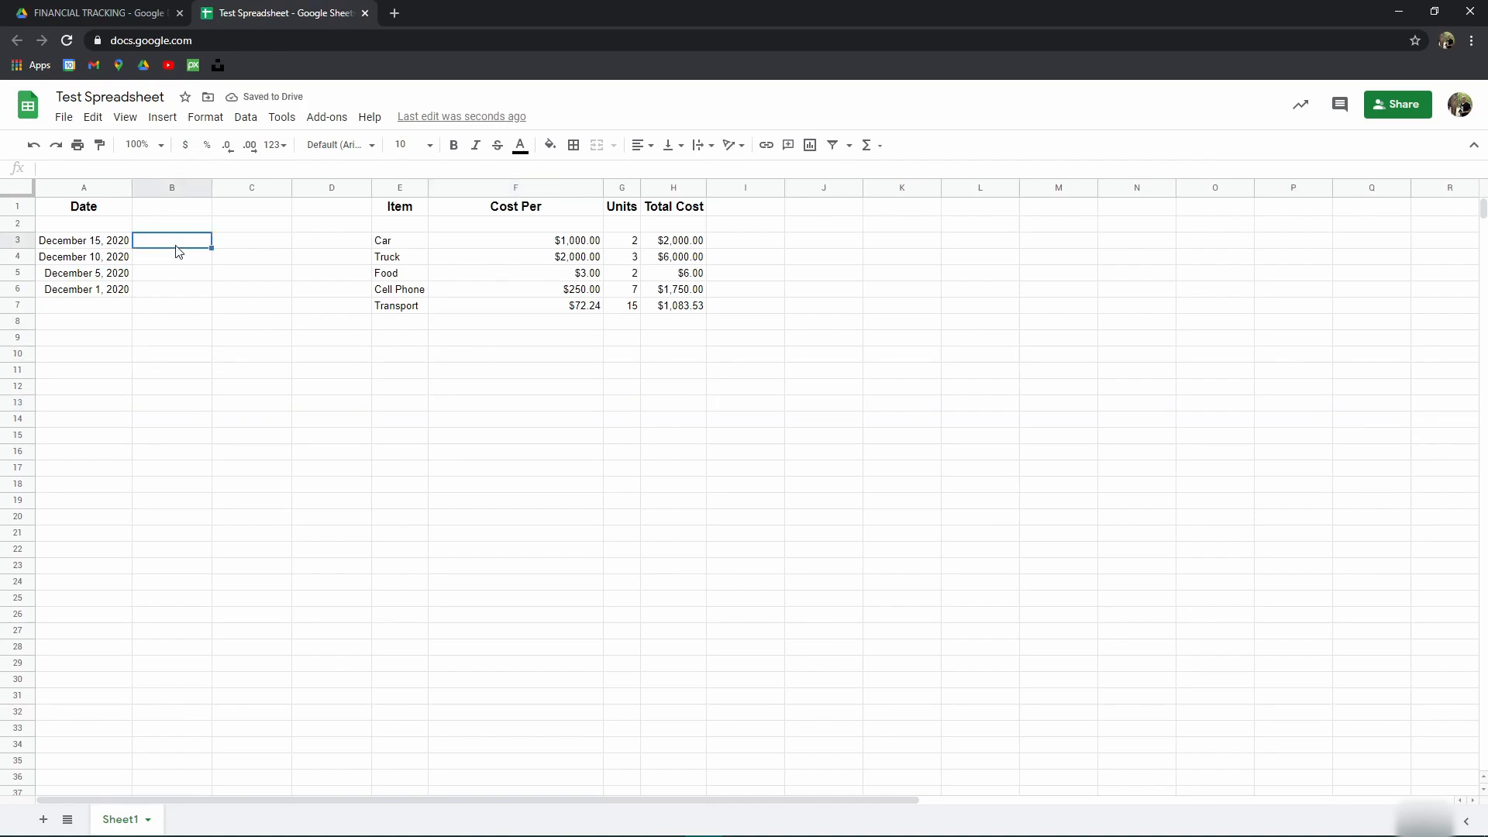
click(180, 188)
click(240, 188)
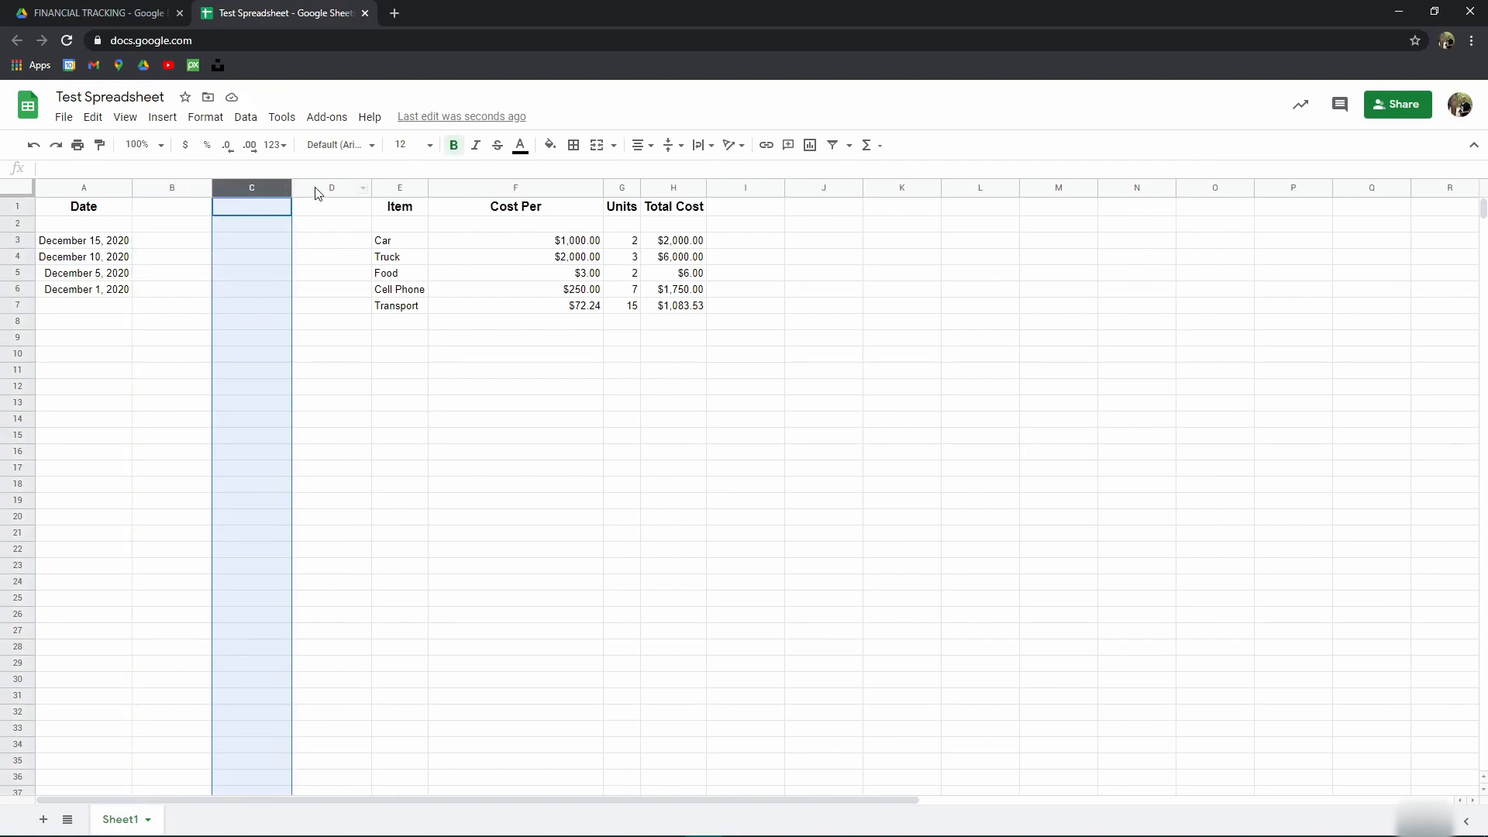
click(314, 188)
click(158, 212)
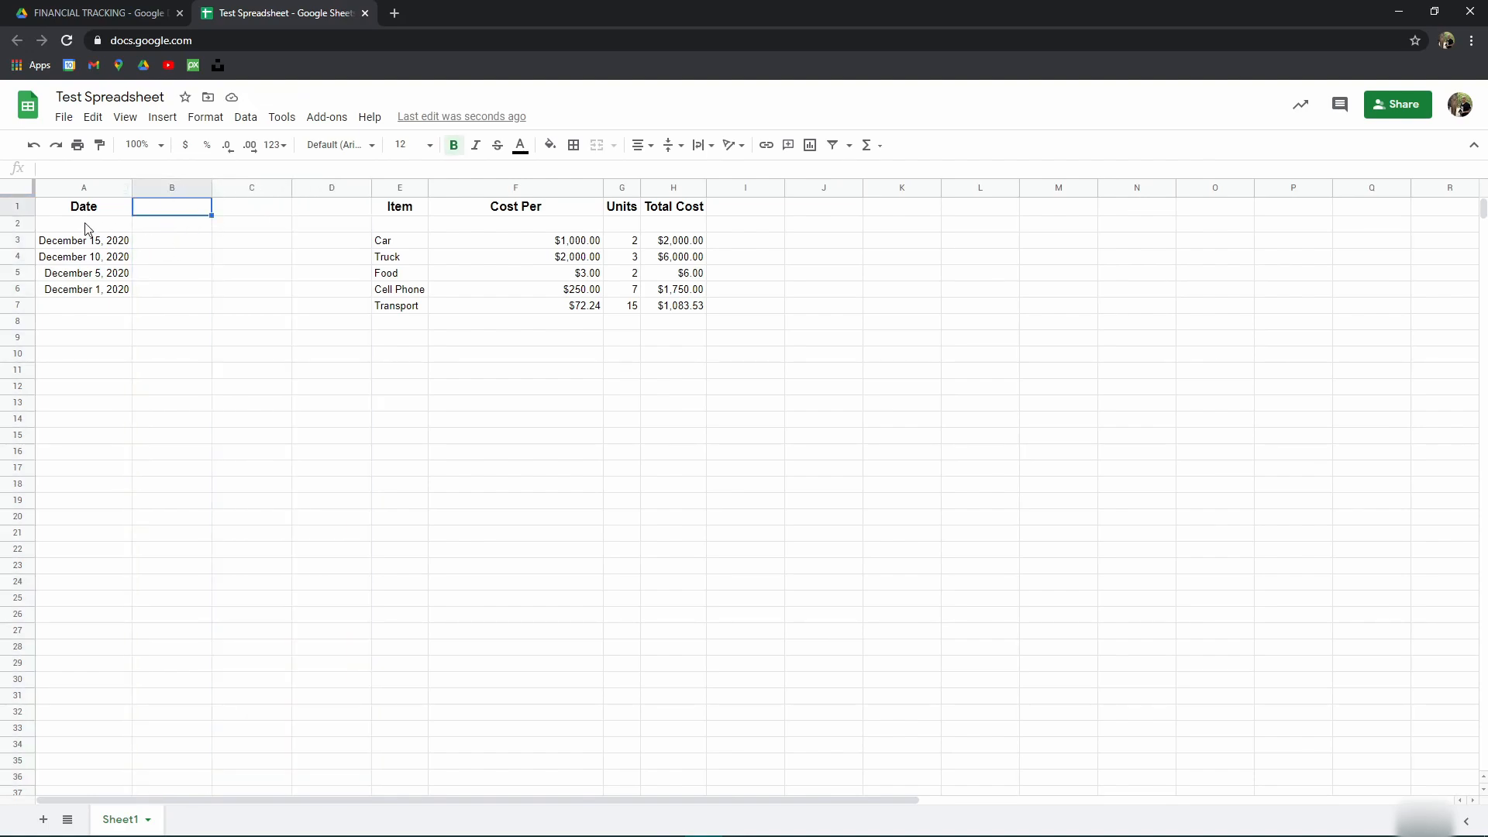
Step: Fill the Date heading from A1 across B1 and C1 and undo the fill
click(83, 215)
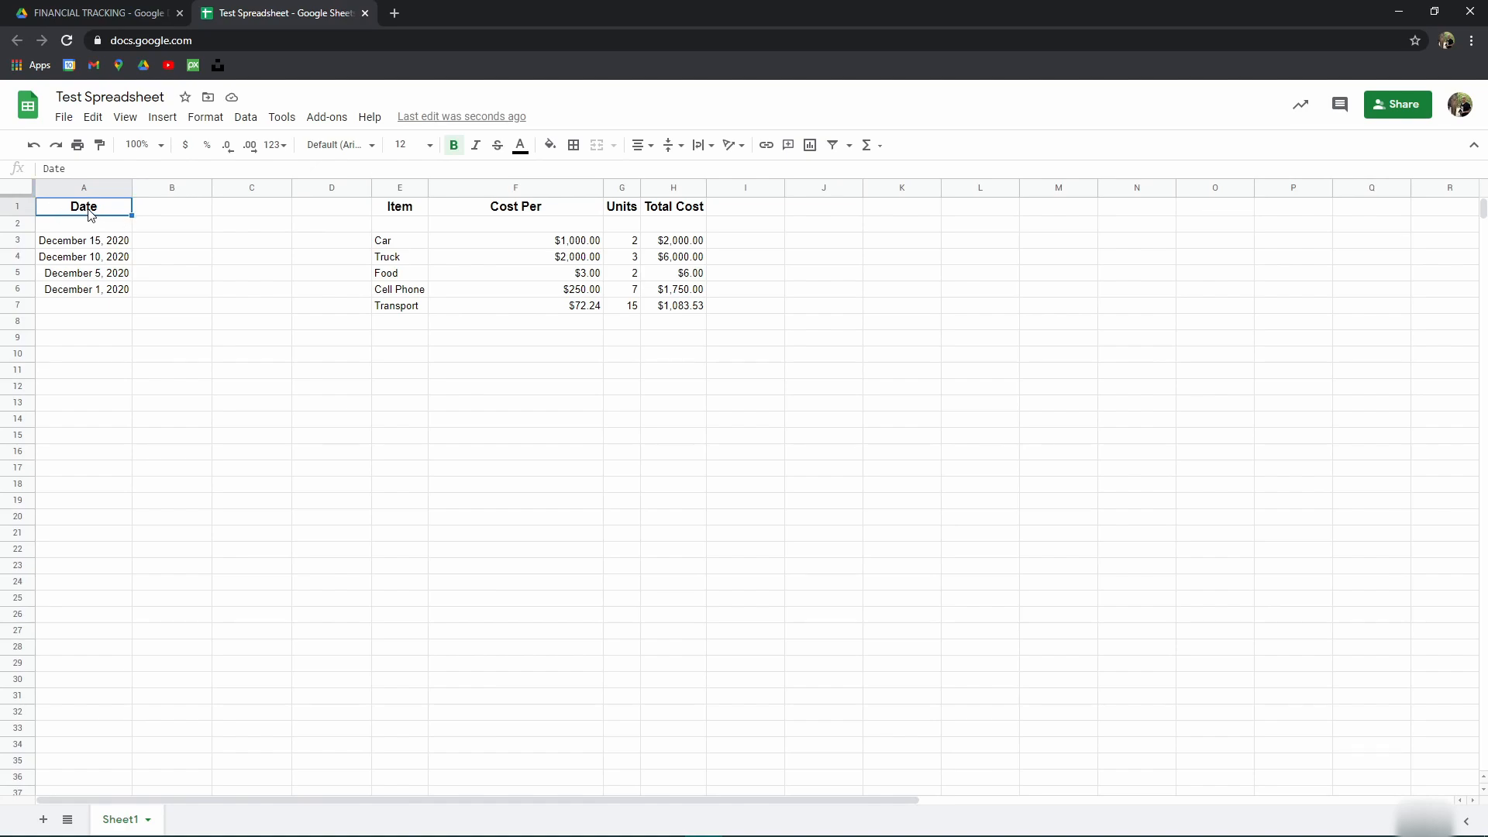
drag(126, 213, 330, 217)
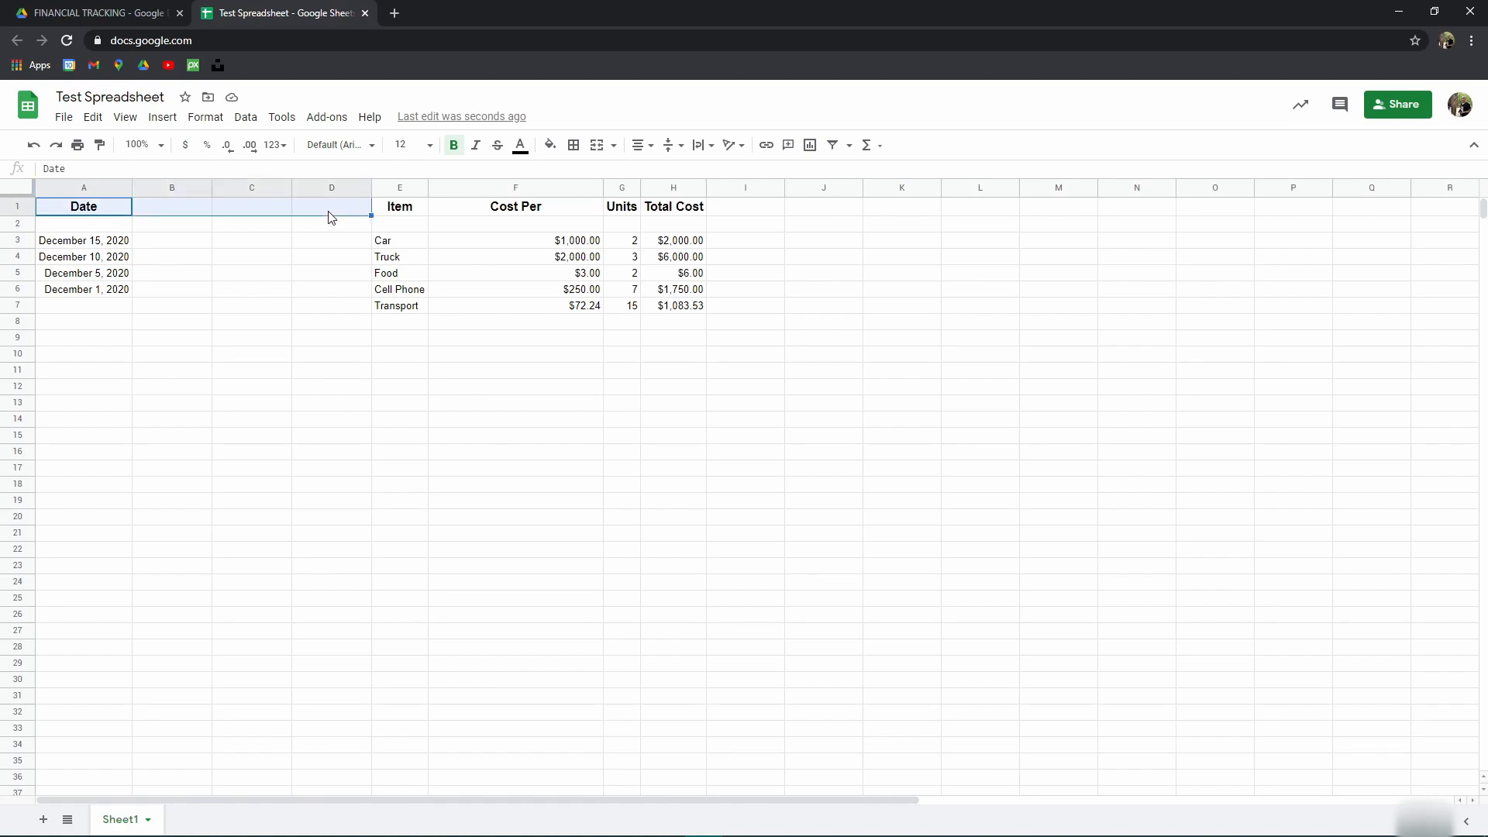
click(75, 211)
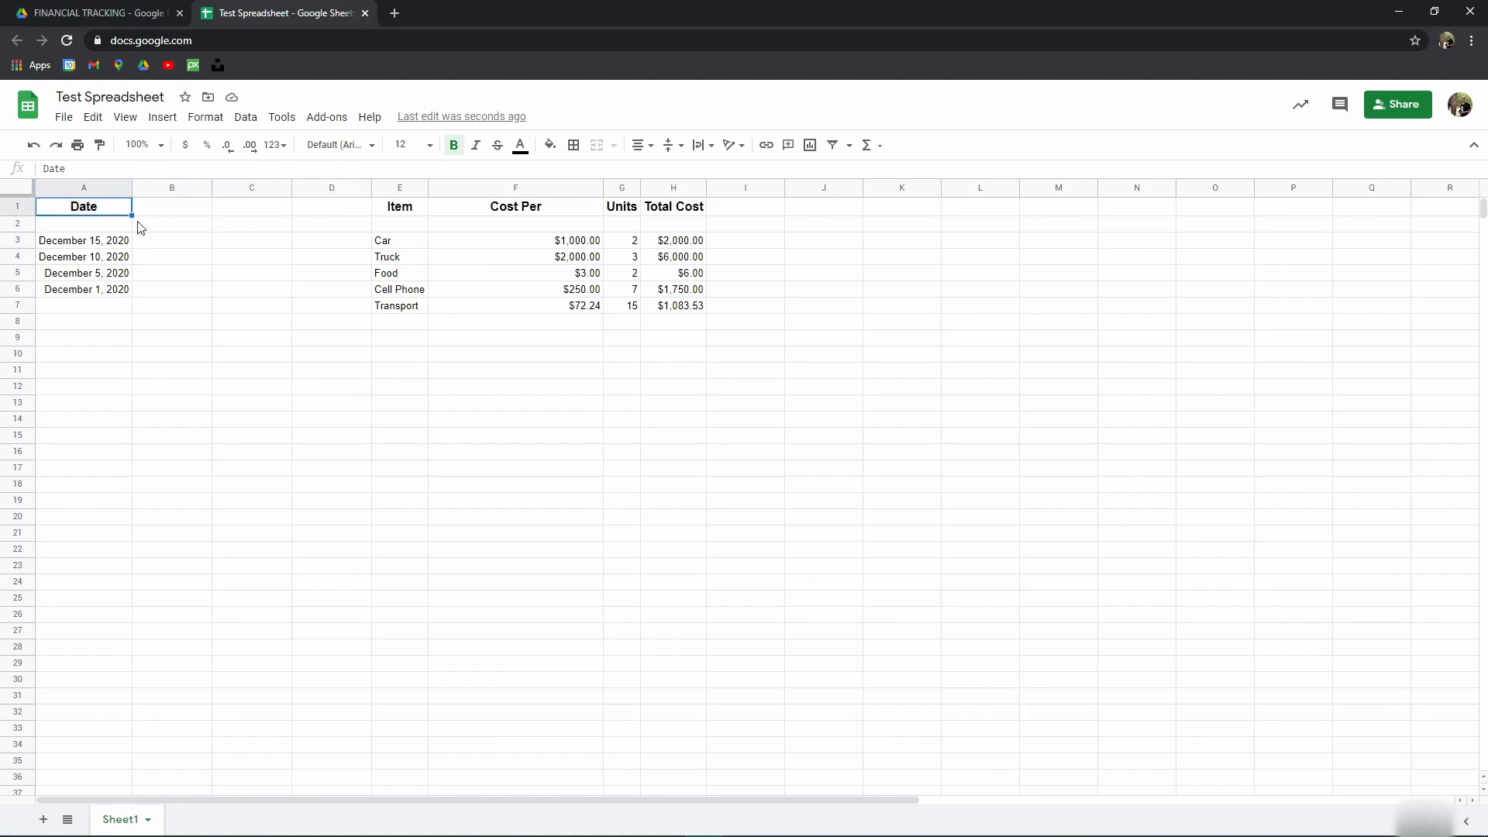
drag(130, 217, 285, 221)
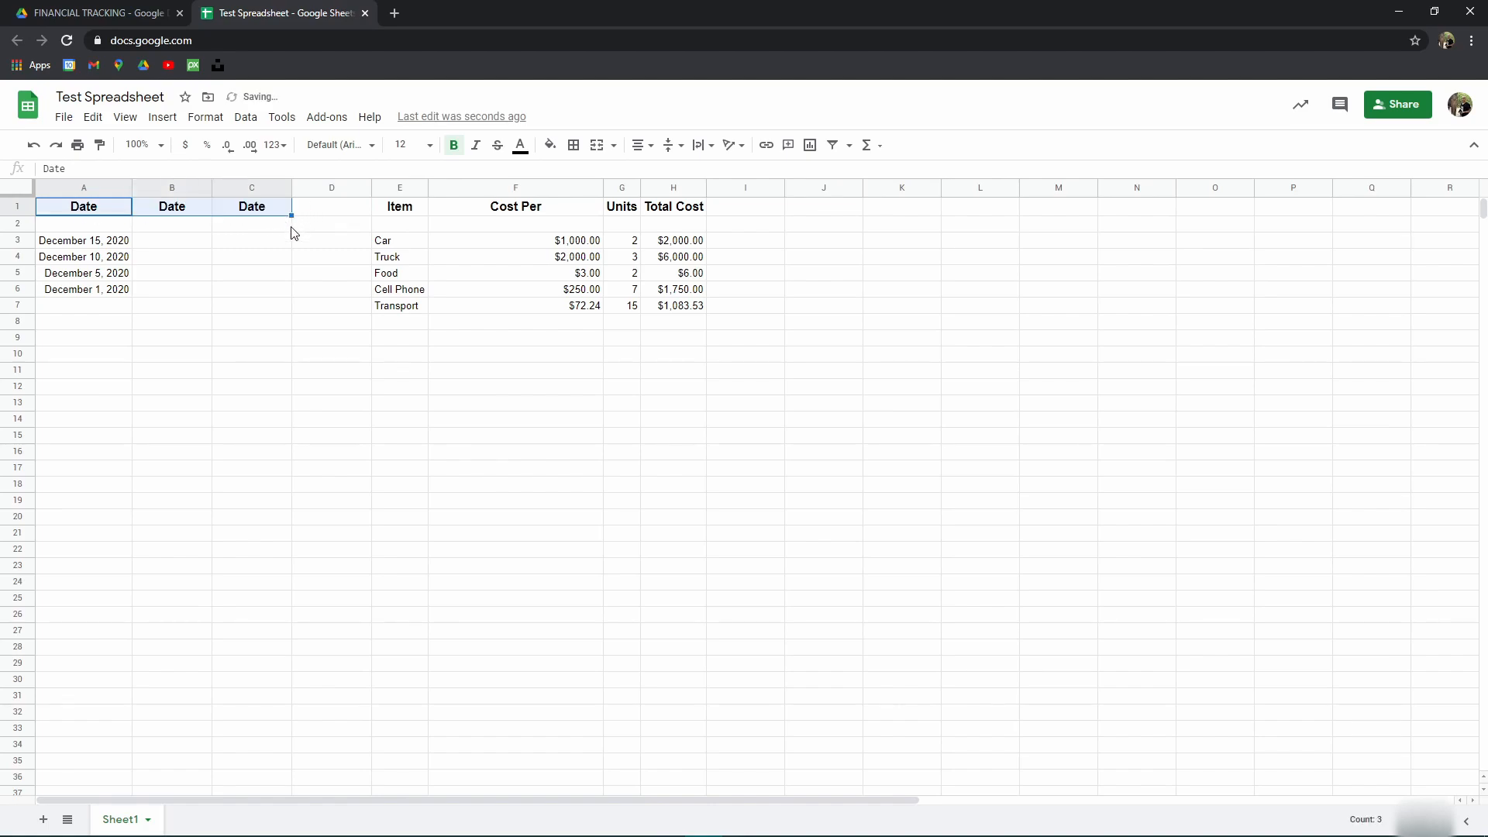
key(ctrl+z)
Step: Merge cells A1 through D1 into one cell holding the Date heading
drag(83, 210, 332, 212)
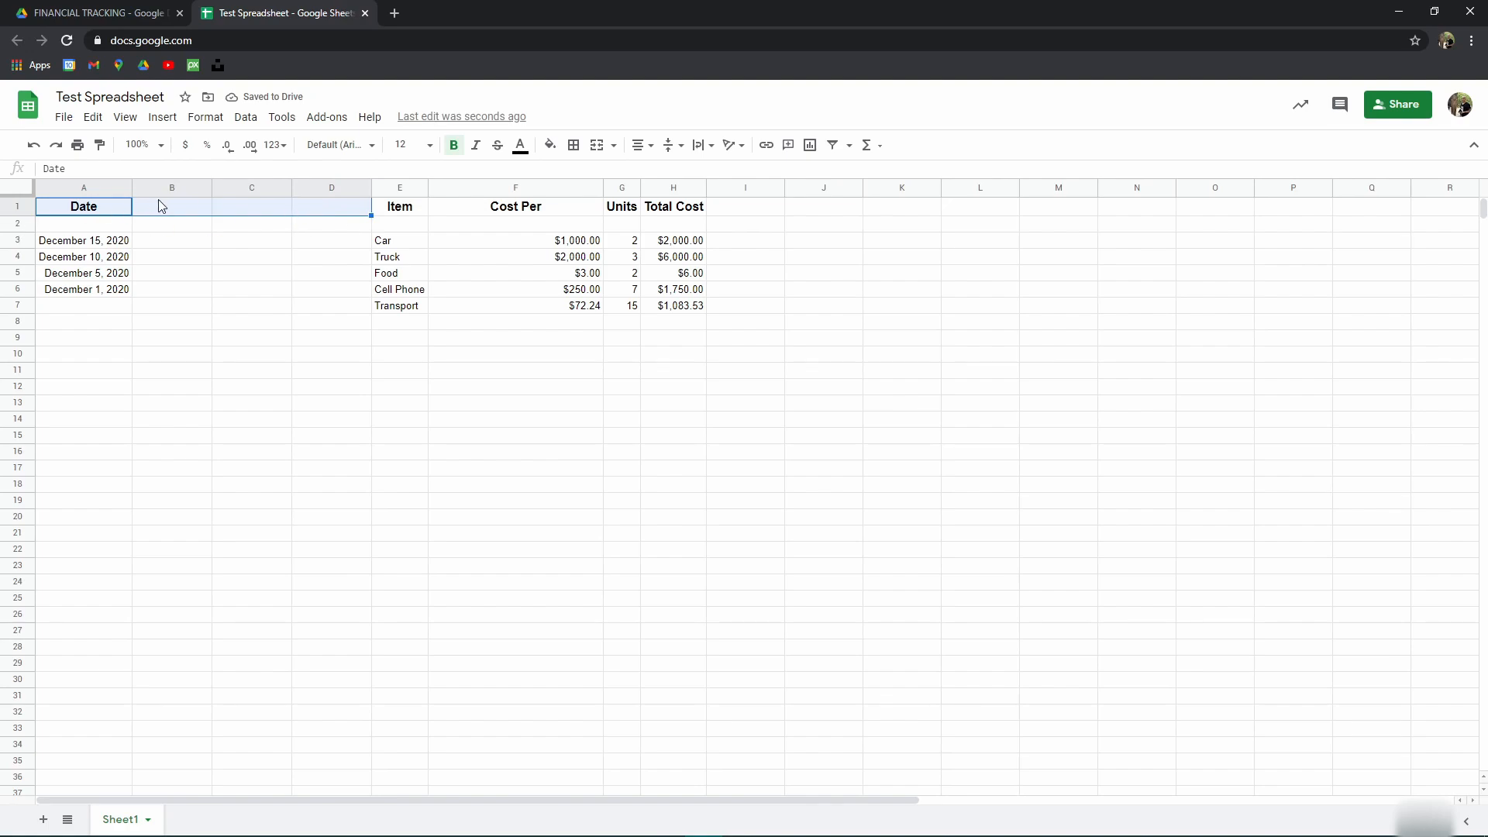
click(597, 146)
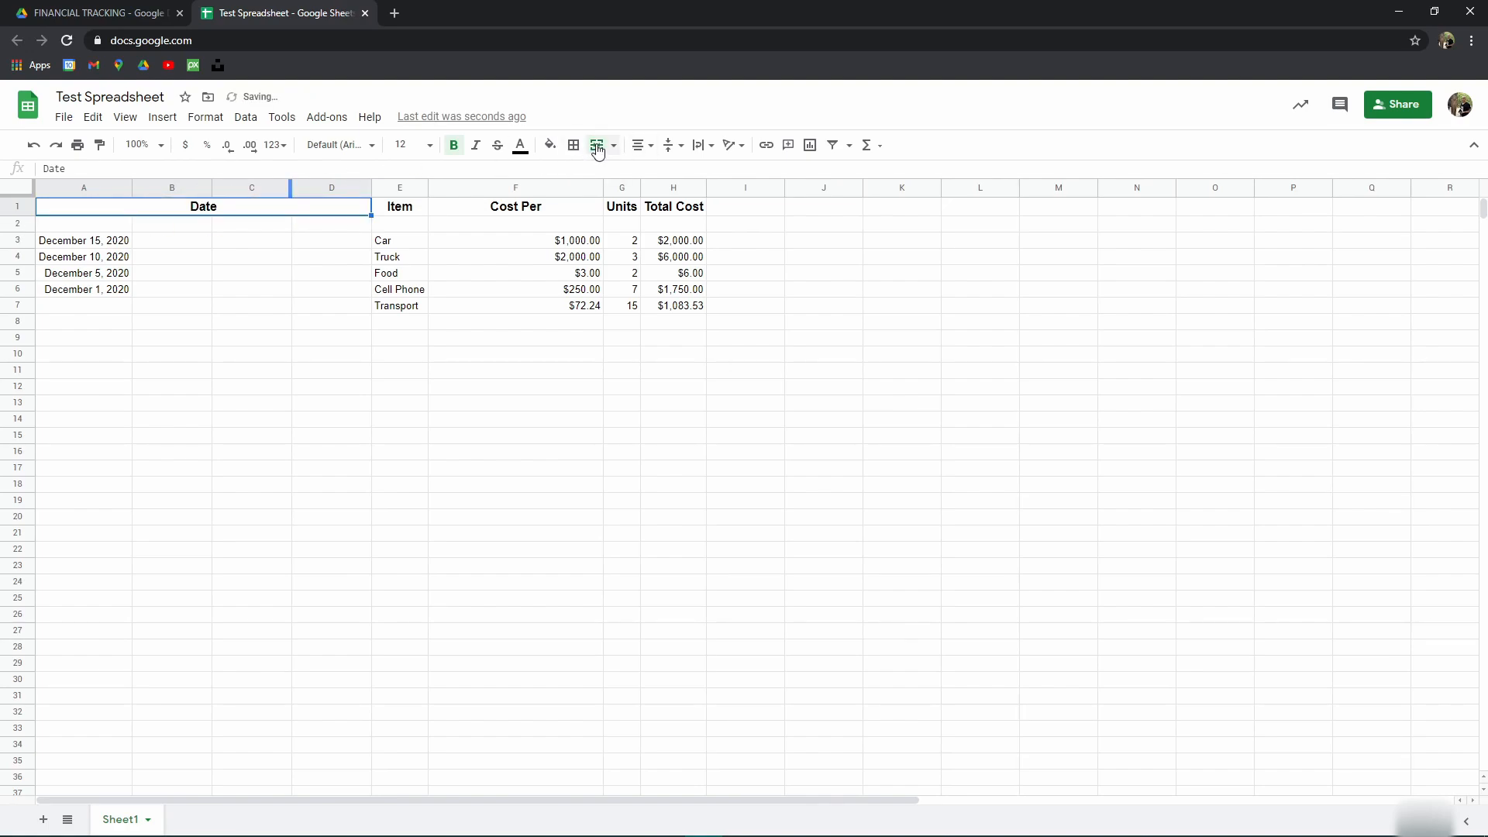
click(240, 278)
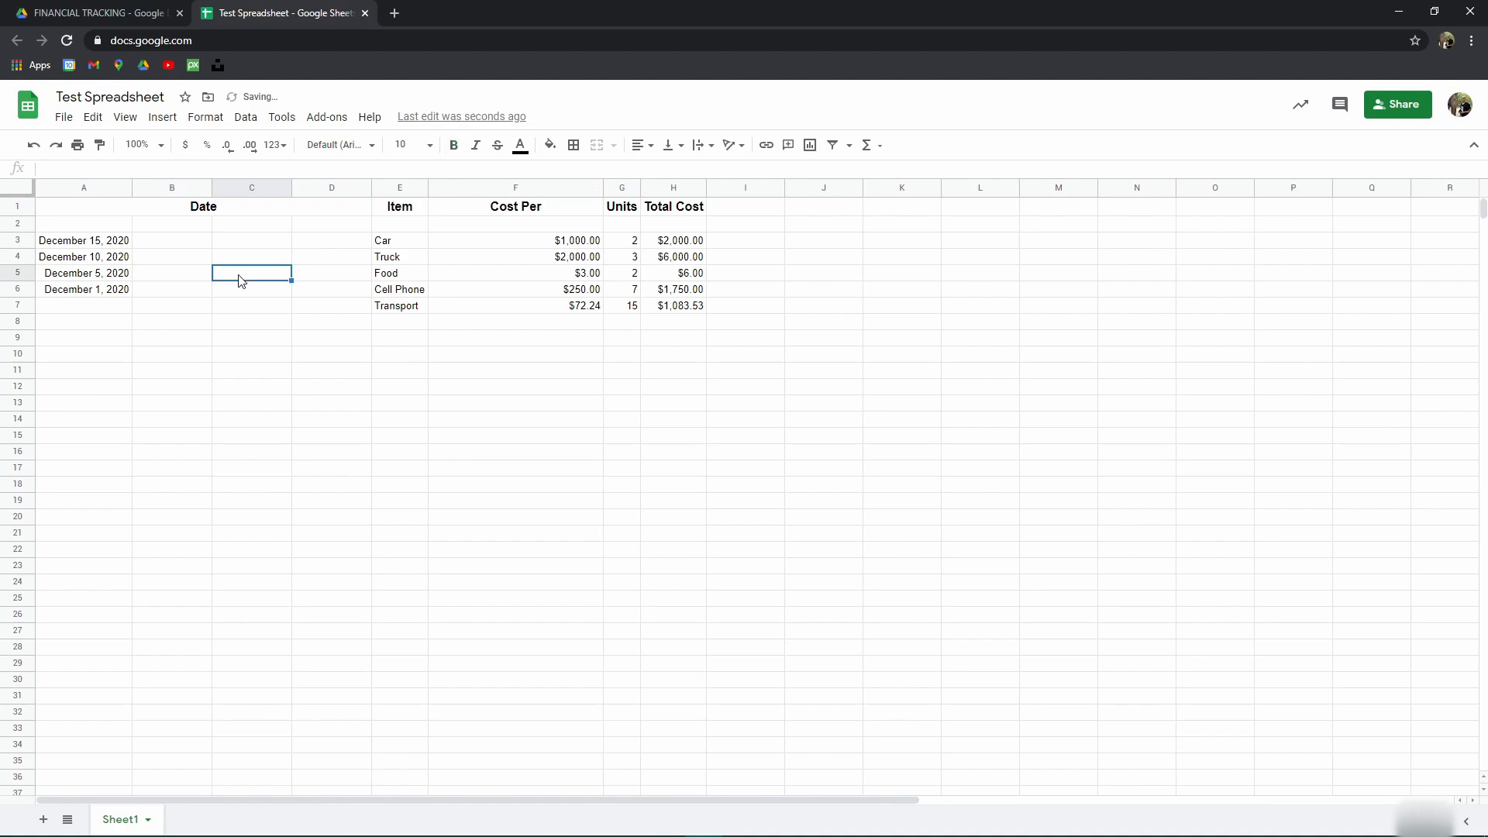
Step: Enter the subheadings "Day", "Month" and "Year" in cells B2, C2 and D2 under the Date heading
click(177, 227)
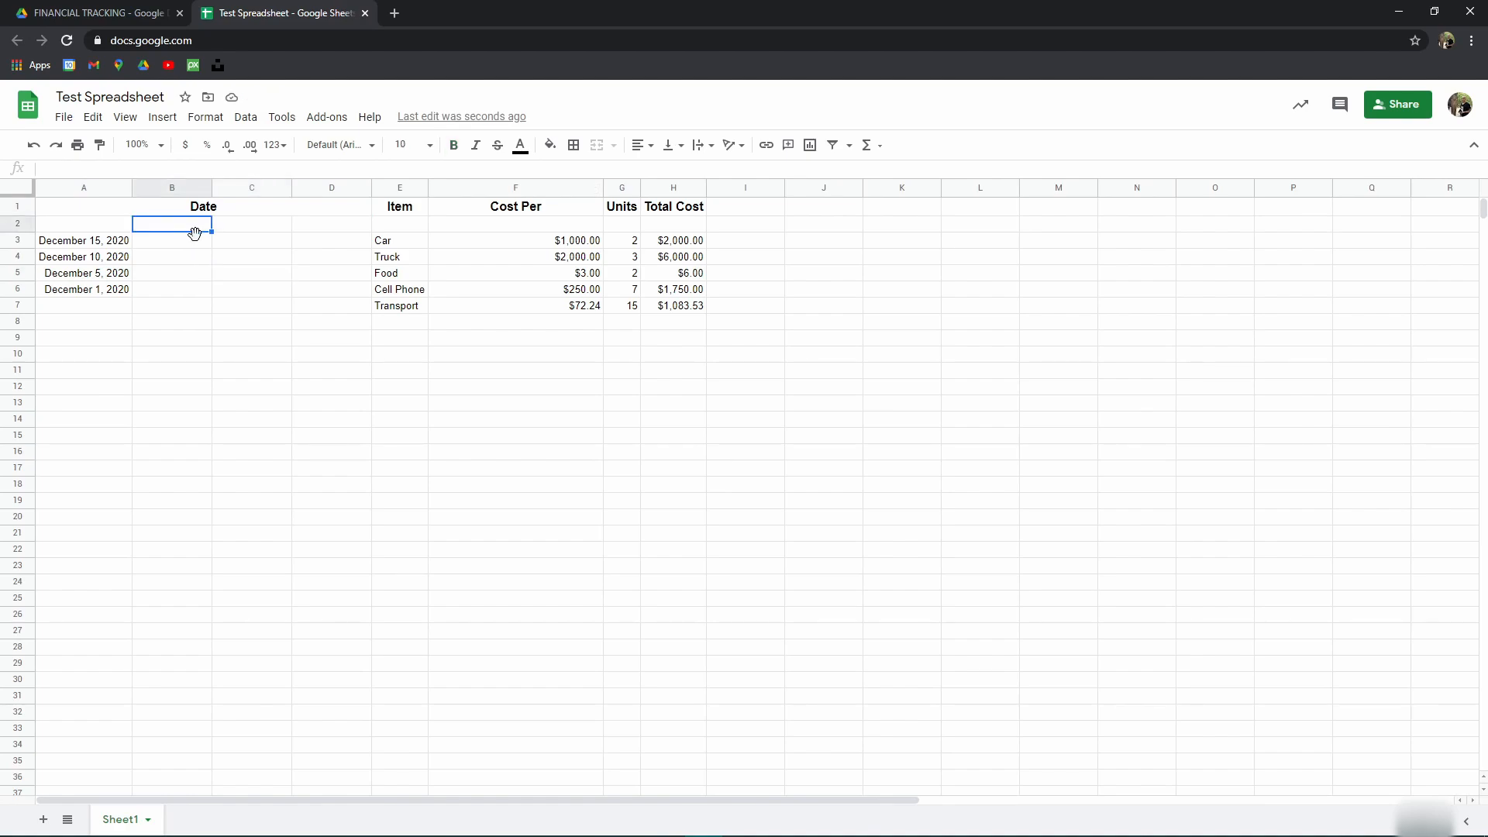
text(Day)
key(Tab)
text(Month)
key(Tab)
text(Year)
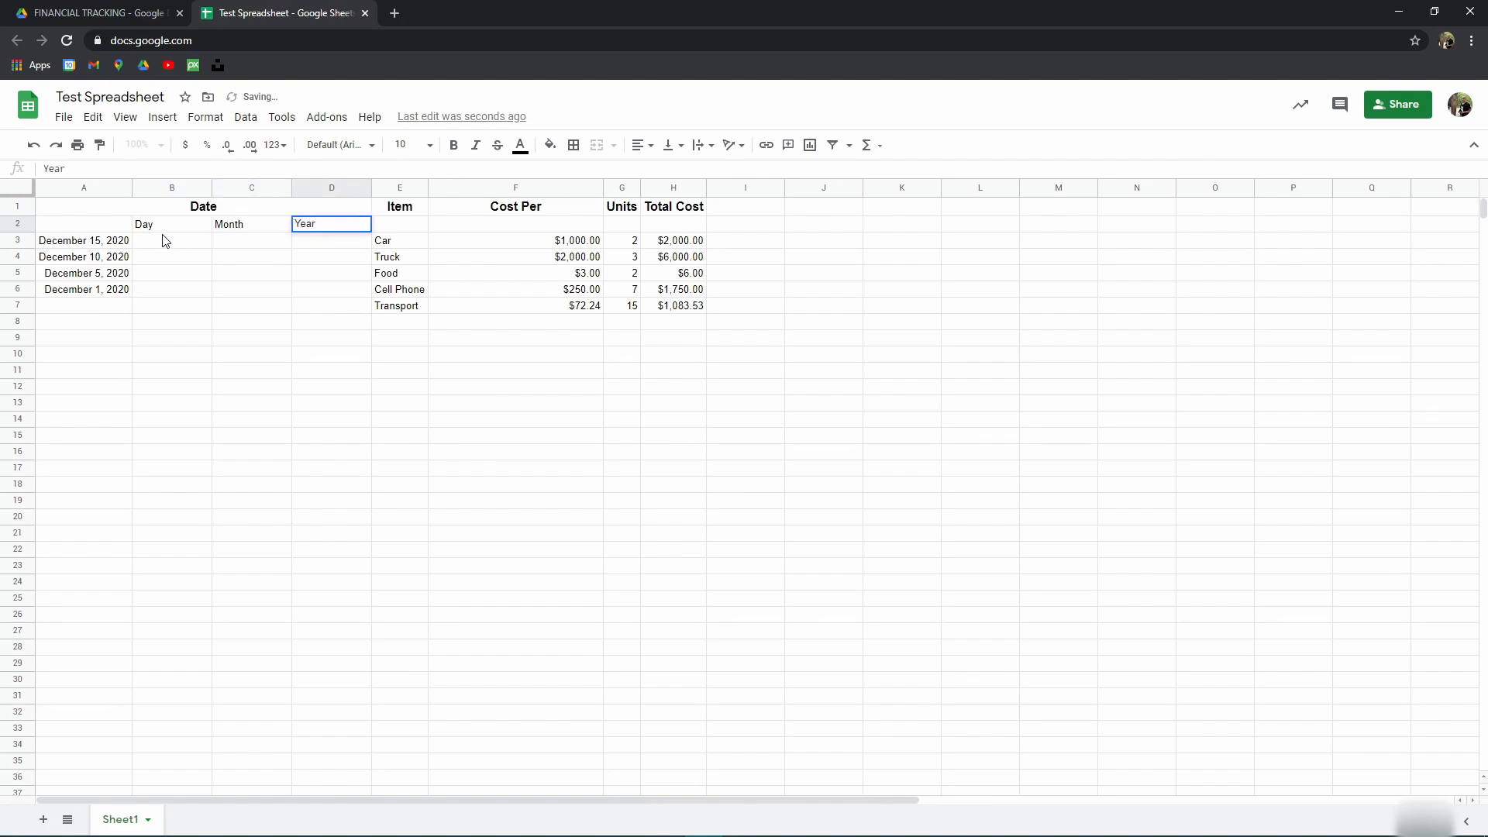
Step: Centre the Day, Month and Year subheadings in B2:D2 and make them bold
key(shift+Left)
key(shift+Left)
click(639, 146)
click(659, 170)
click(455, 146)
click(272, 287)
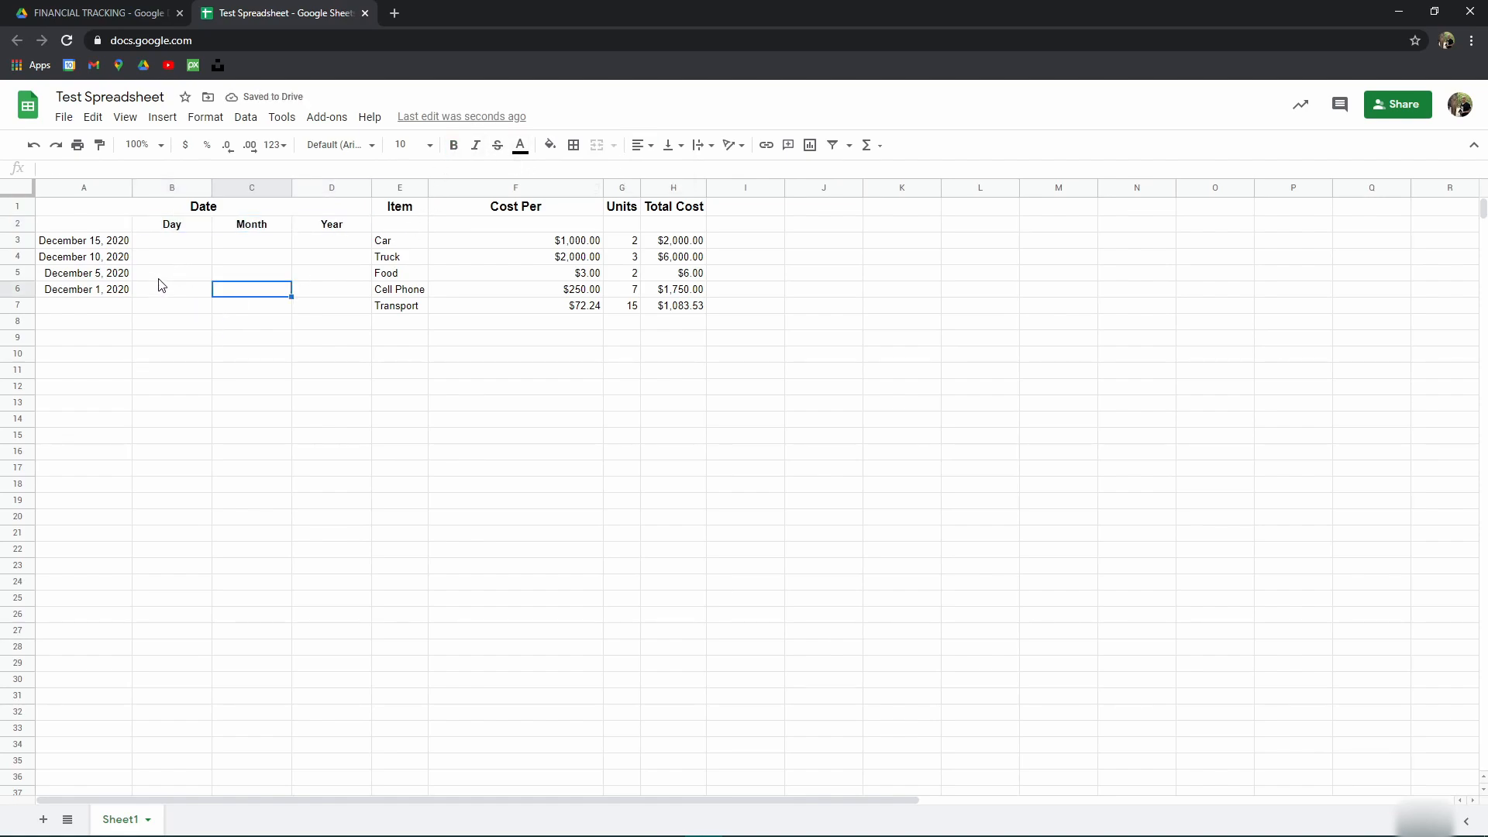
click(172, 188)
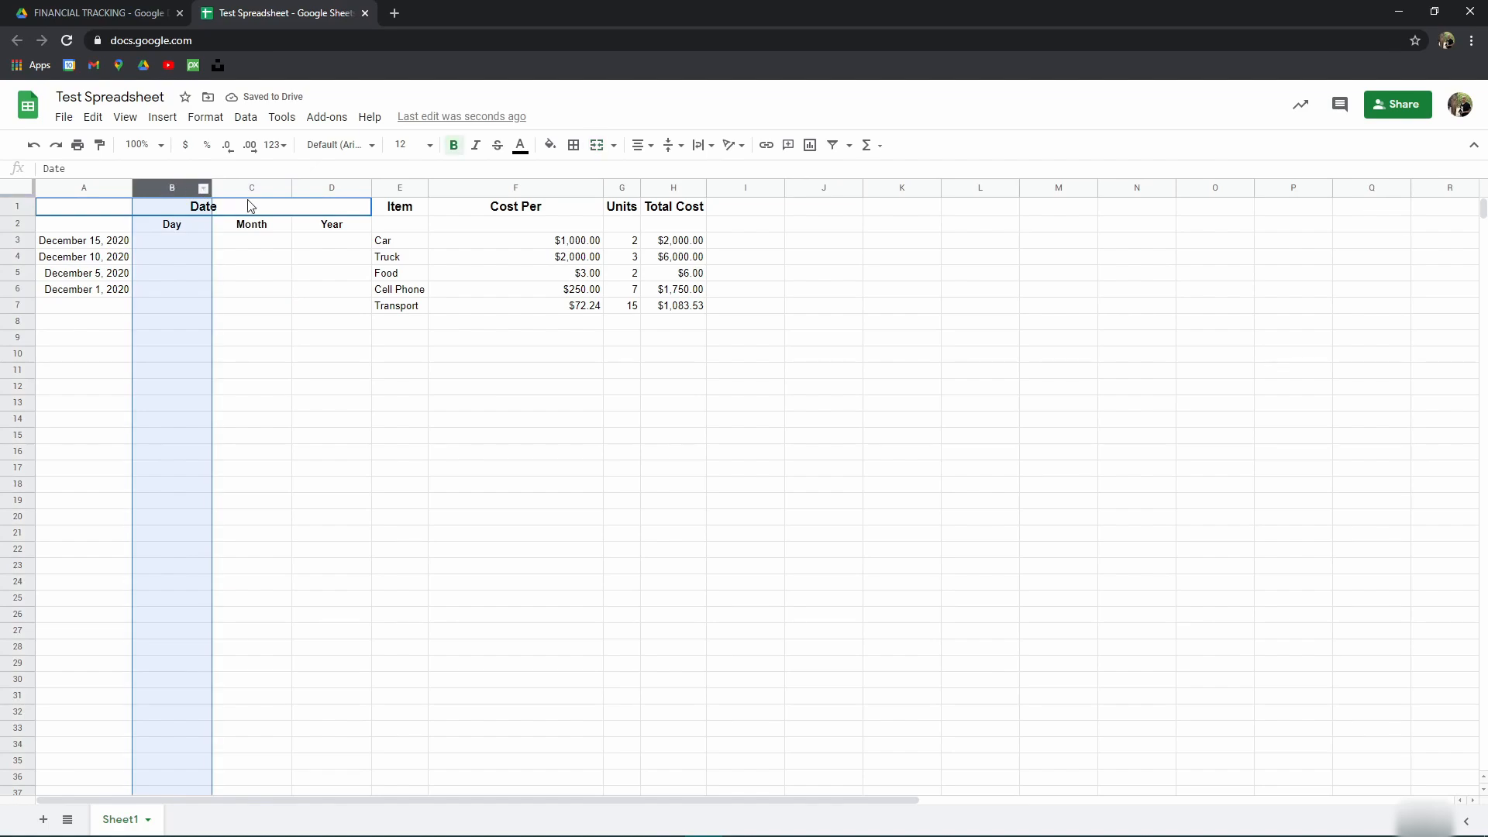
click(246, 225)
click(198, 211)
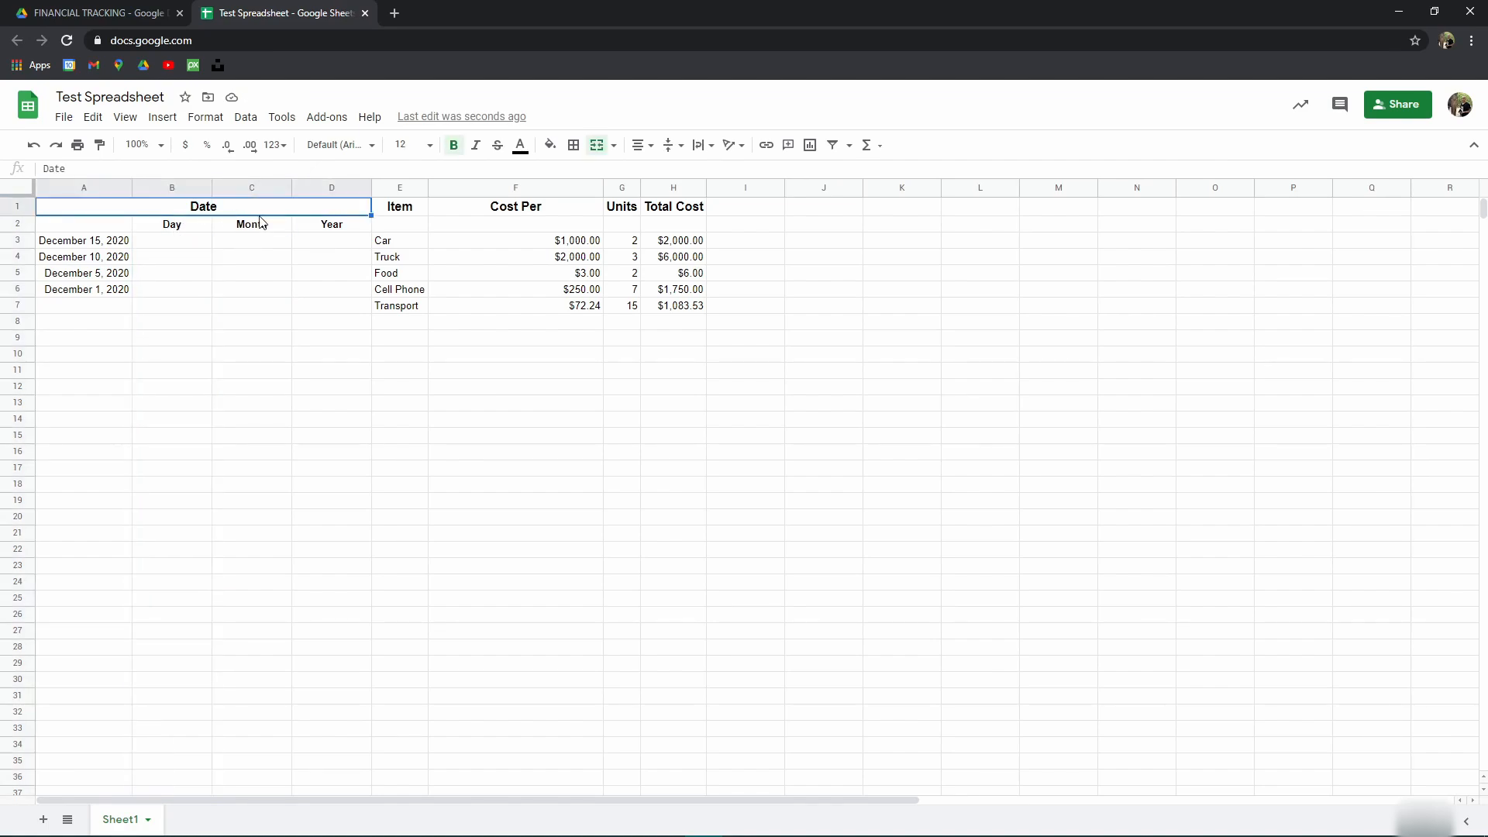
click(90, 245)
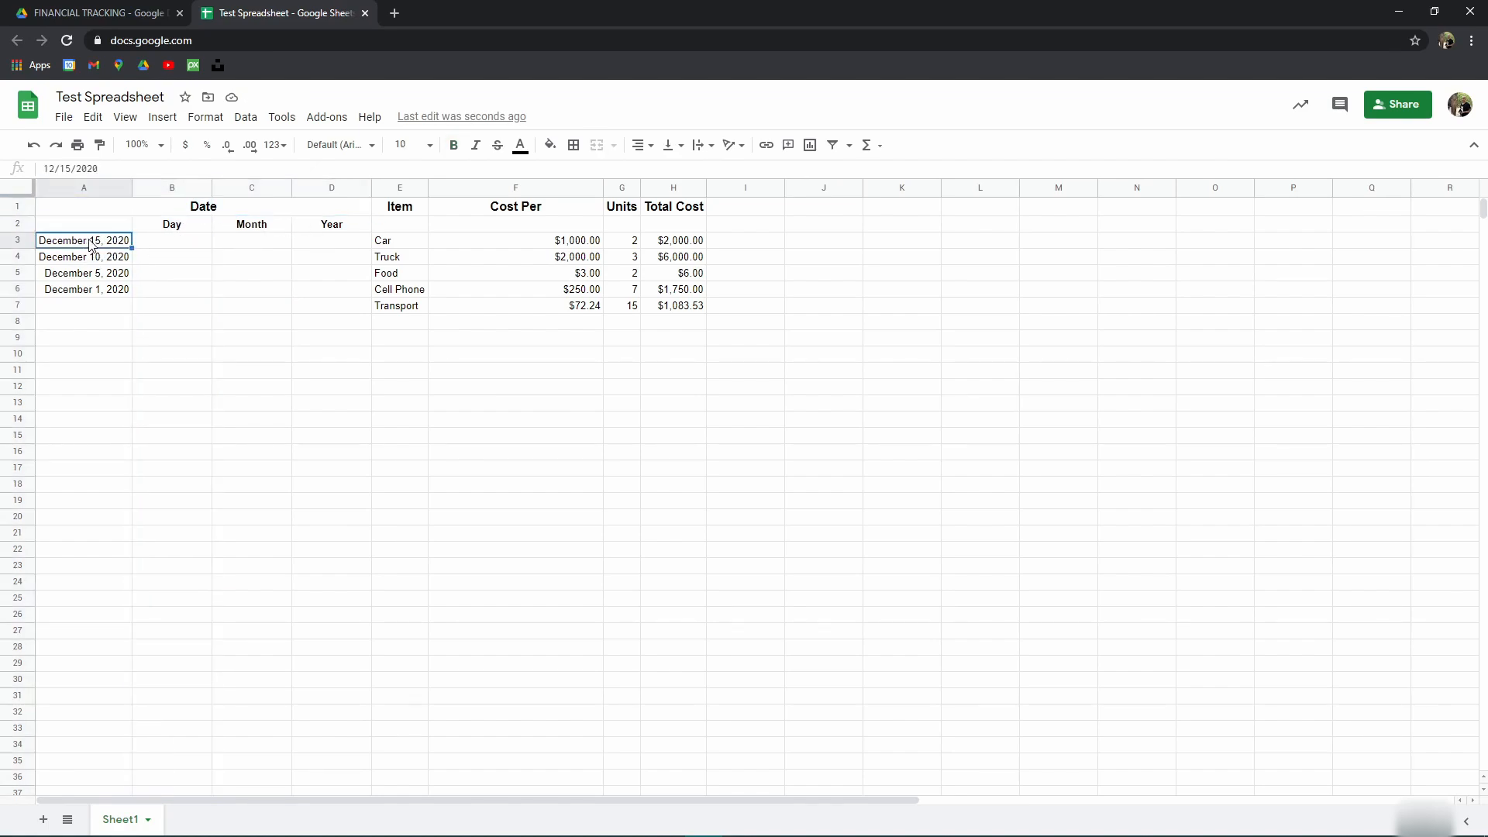
click(174, 245)
click(246, 243)
click(335, 247)
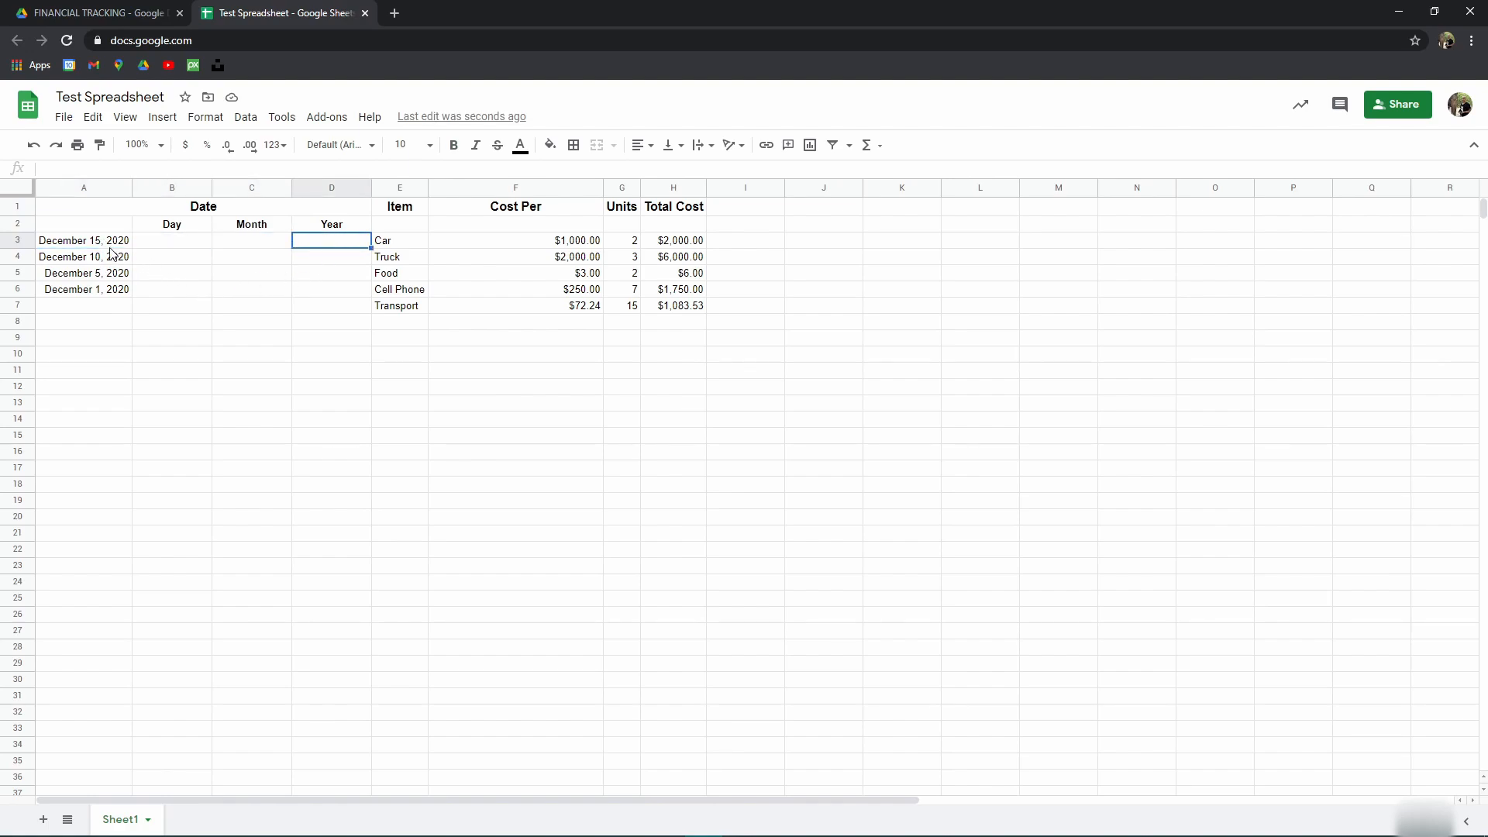
Step: Delete the four dates in cells A3 through A6
drag(109, 245, 113, 285)
key(Delete)
click(108, 376)
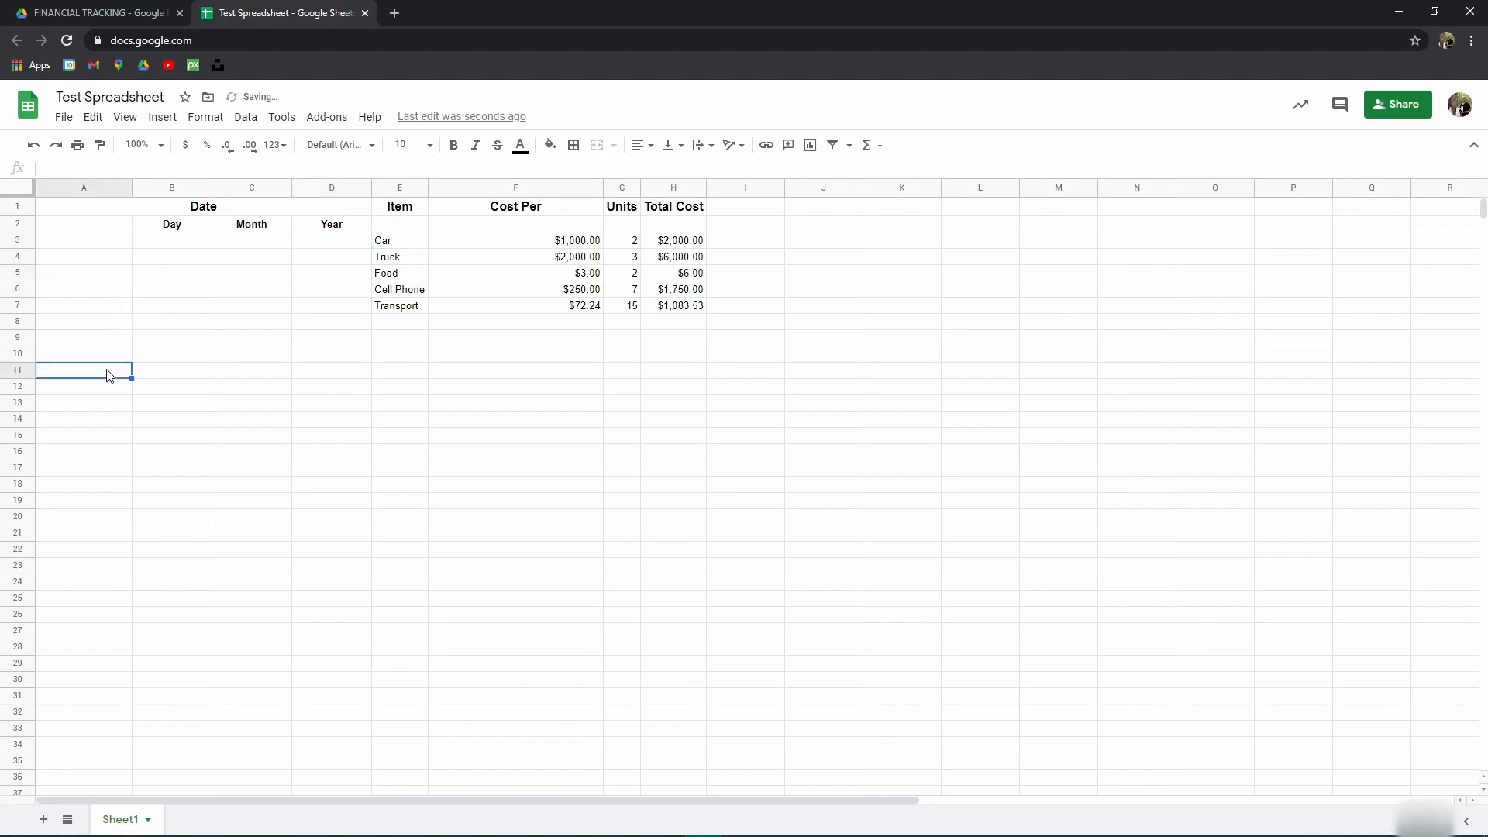
Step: Widen column A to roughly one and a half times its width
click(101, 191)
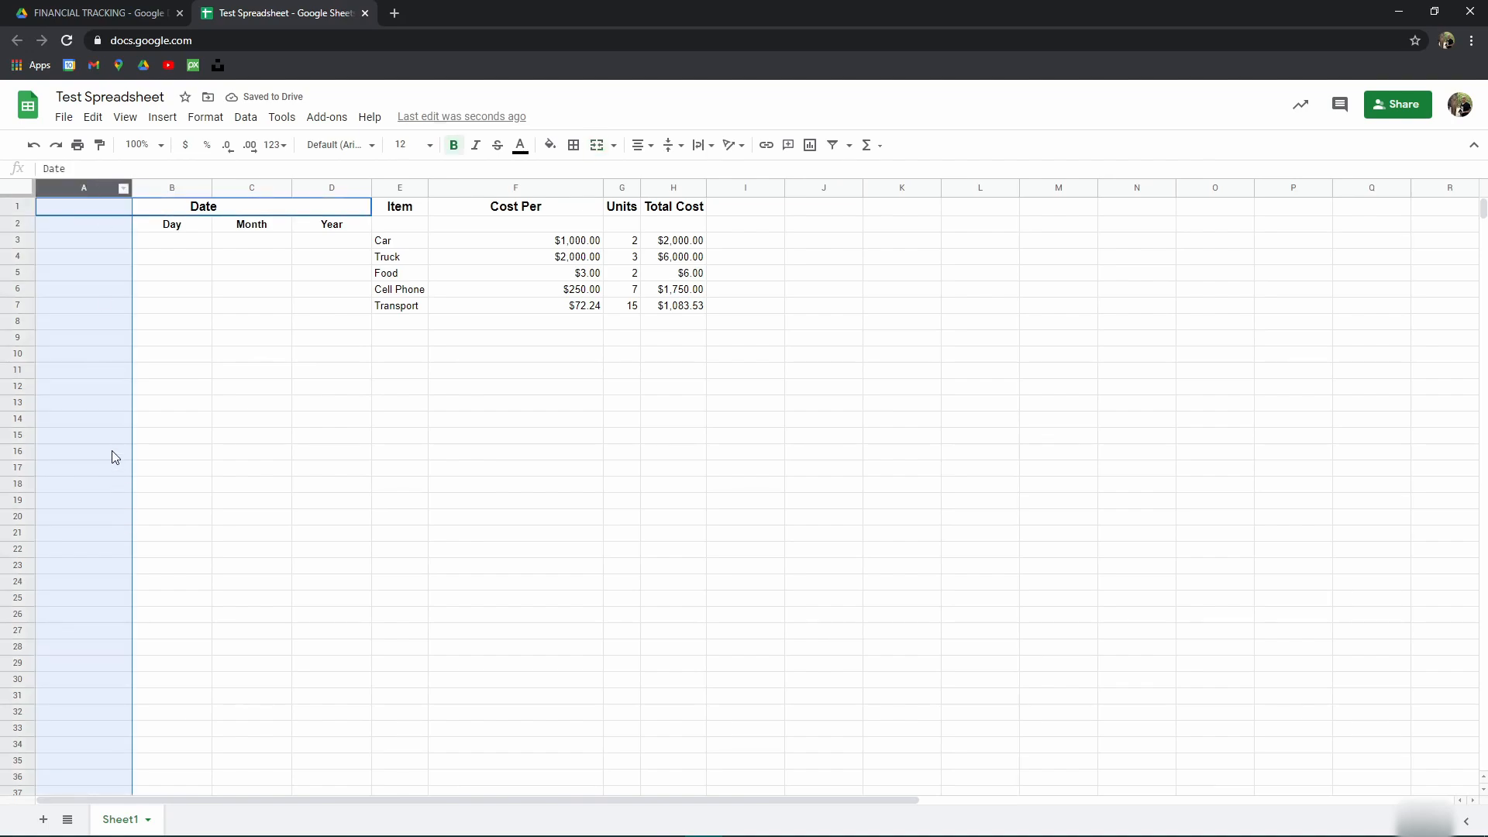
drag(129, 191, 179, 191)
click(175, 357)
click(136, 241)
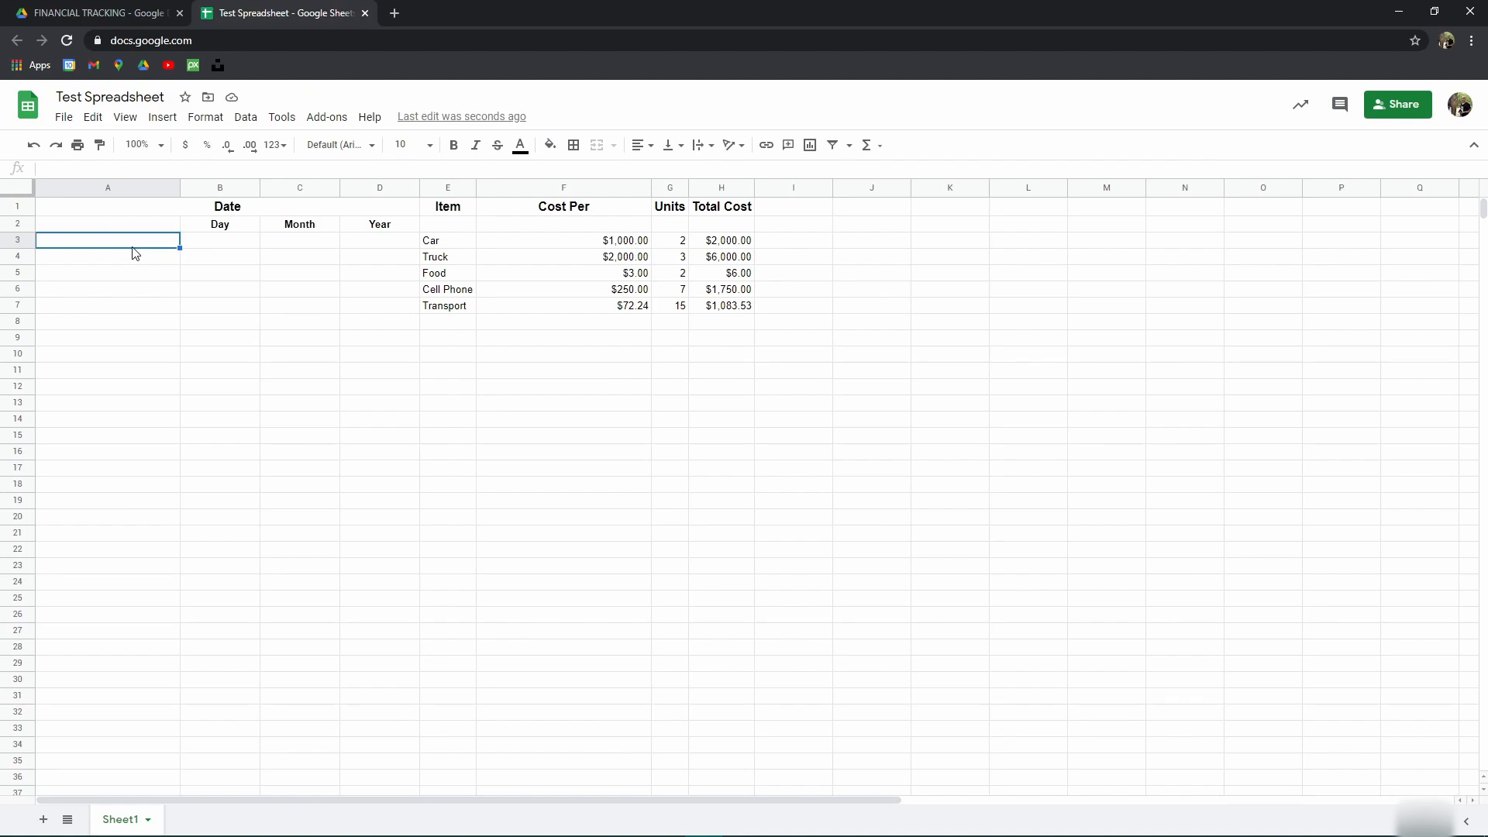
Step: Add data validation to column A with the criteria Date, is valid date, and reject invalid input
click(114, 186)
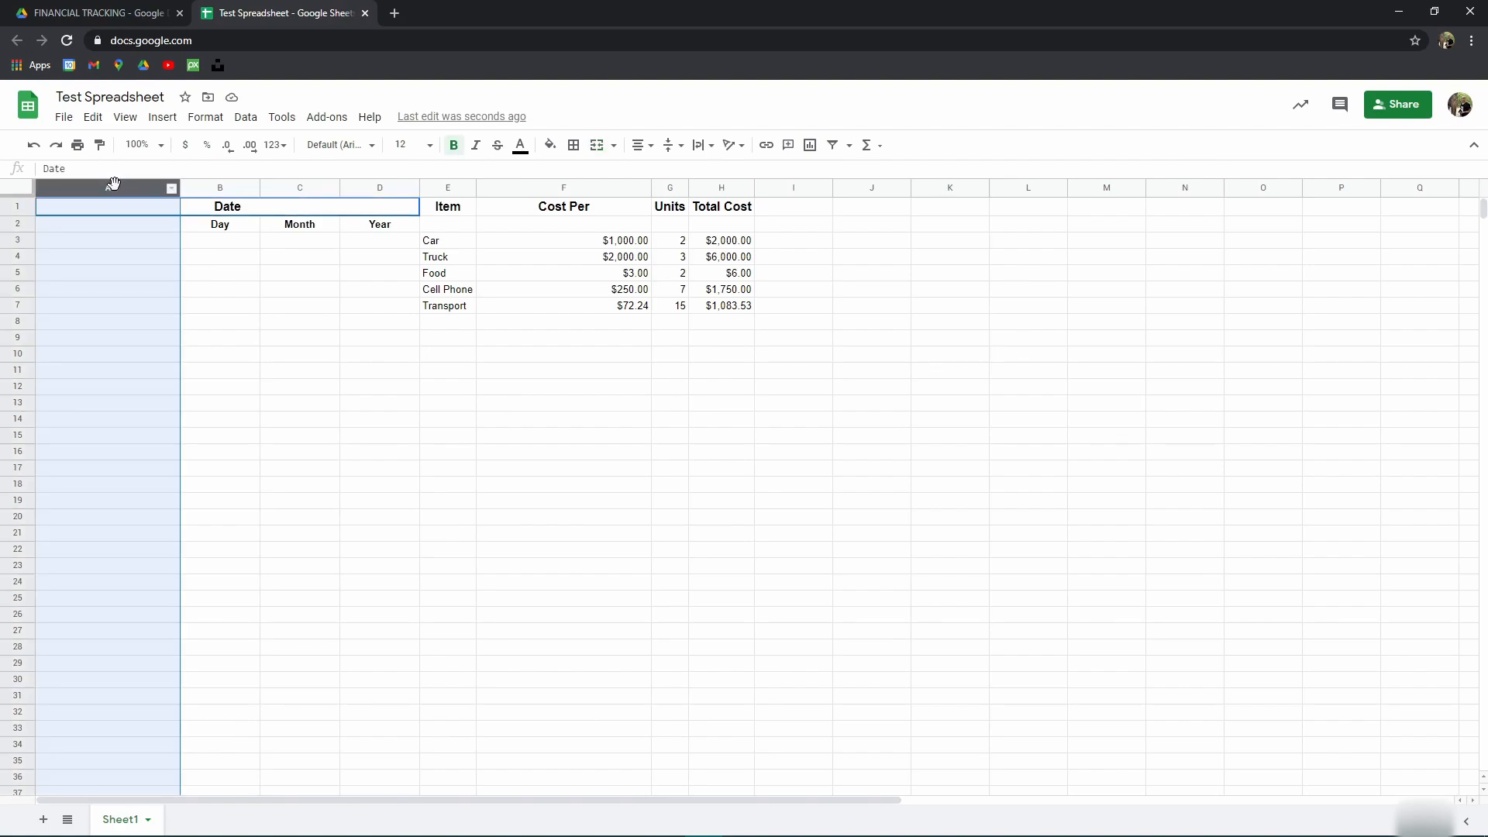
click(210, 118)
mouse_move(247, 122)
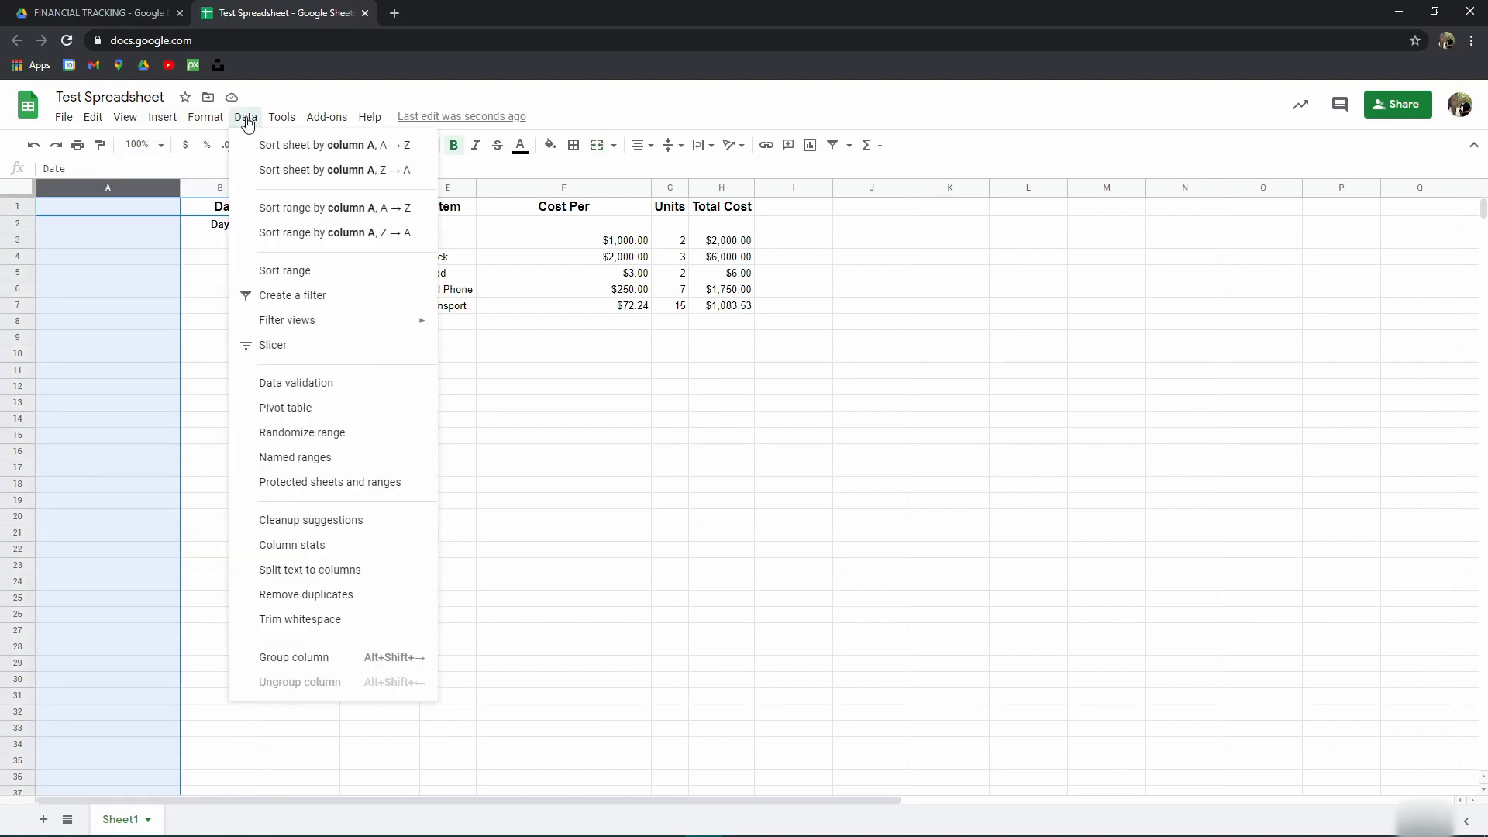
click(297, 383)
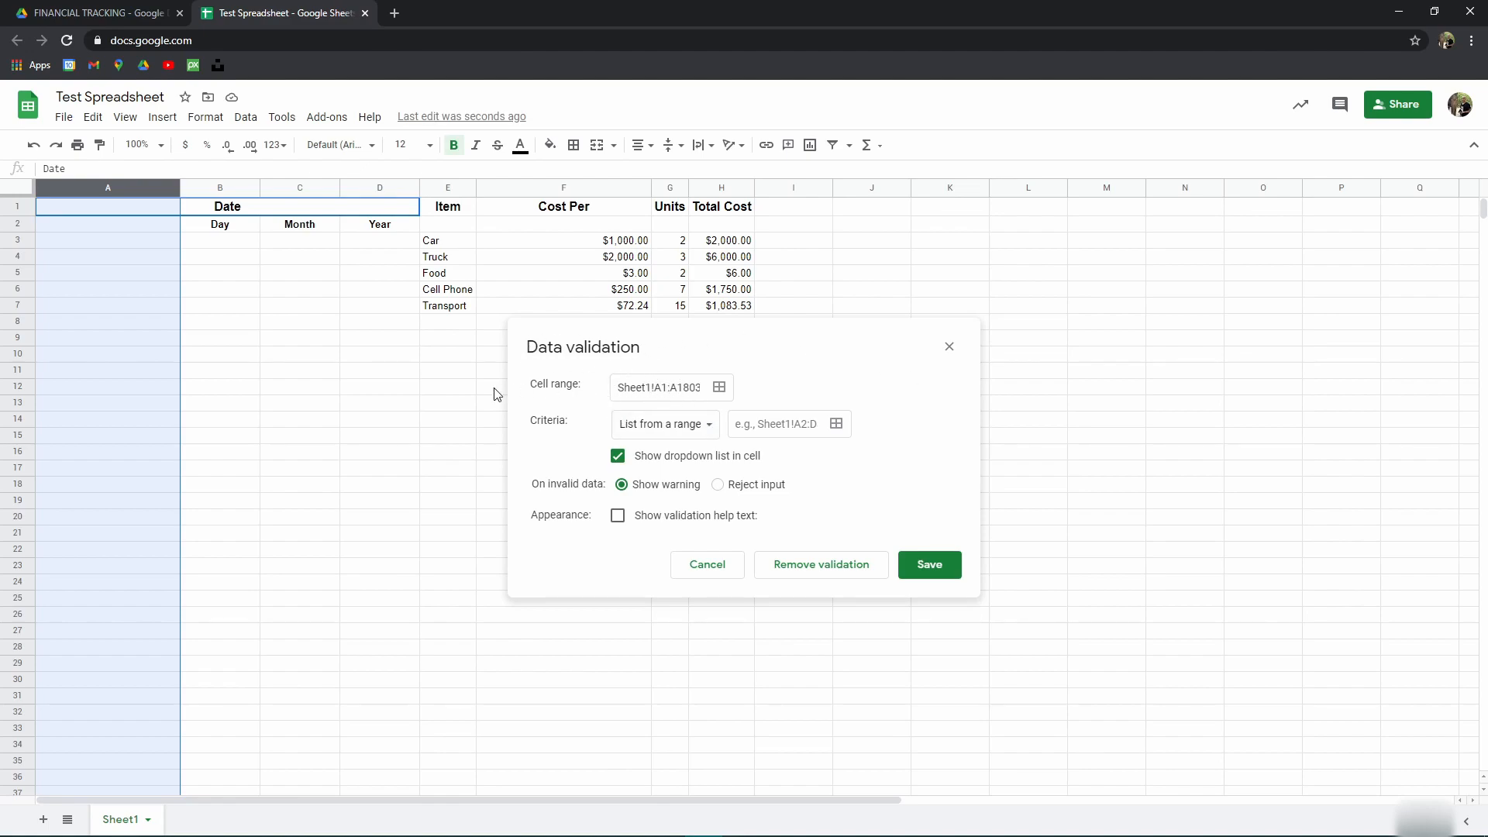
click(681, 428)
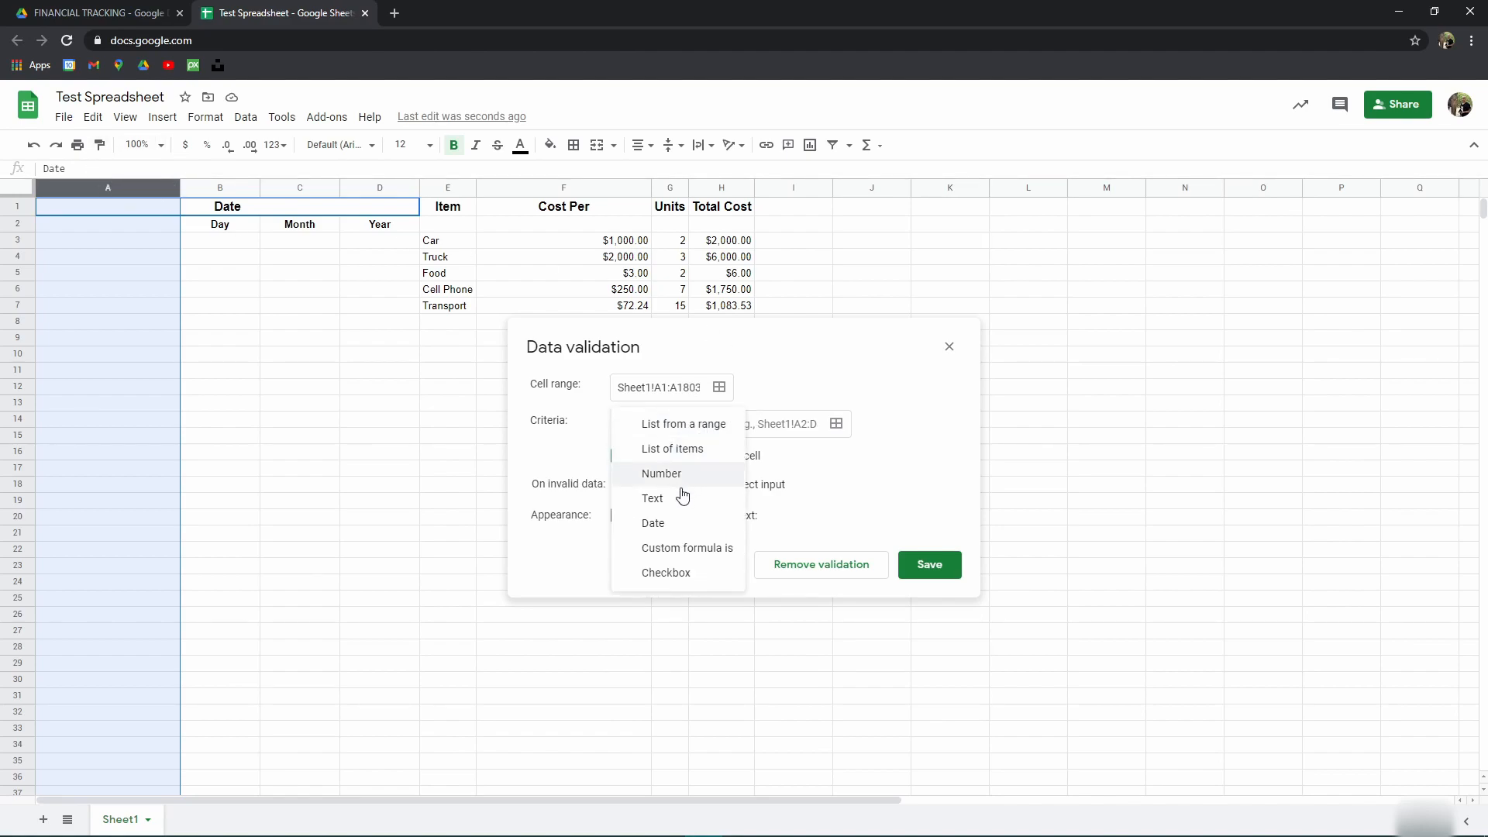
click(654, 524)
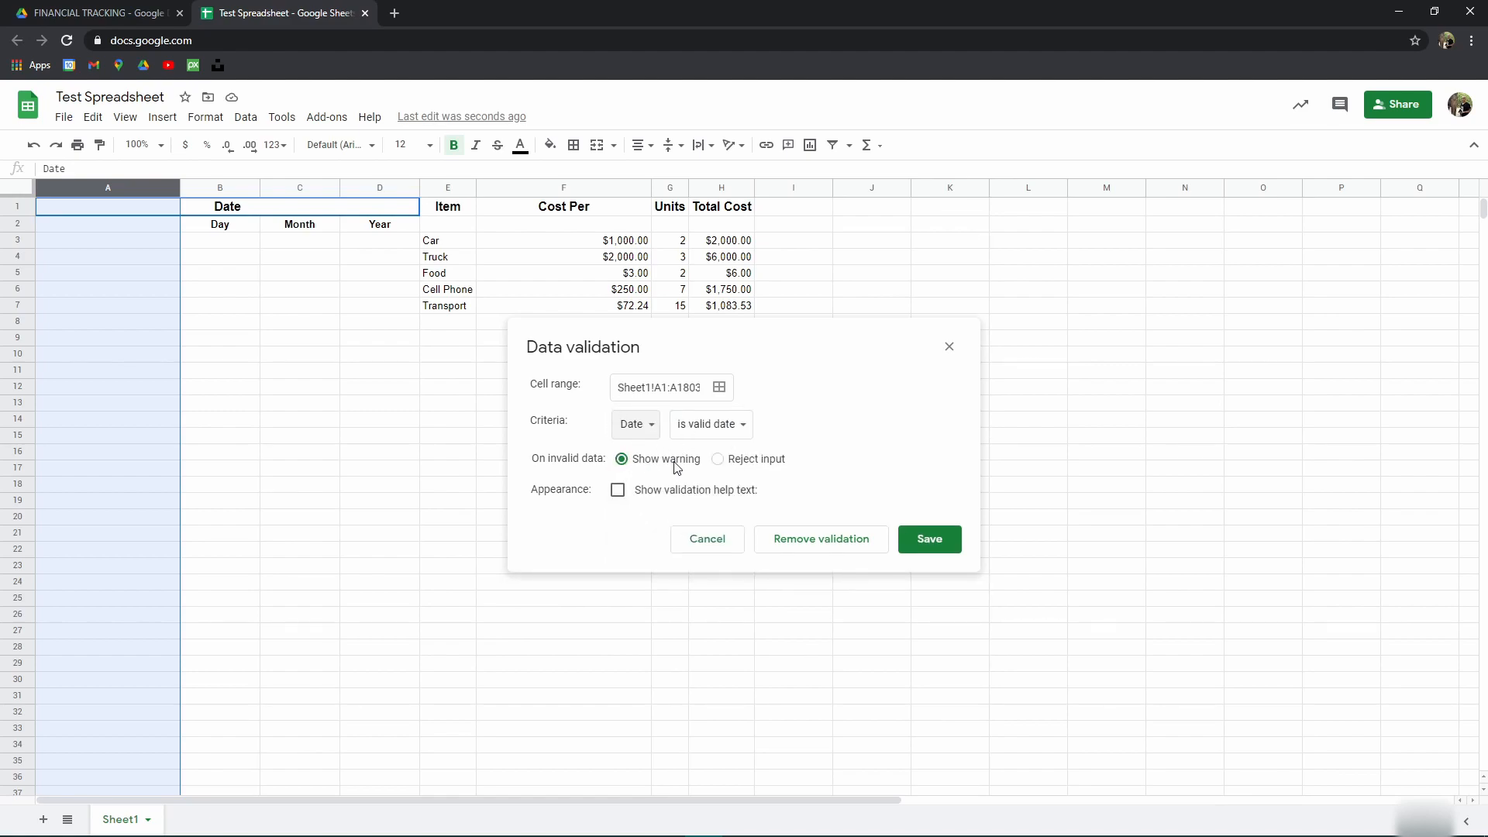
click(717, 462)
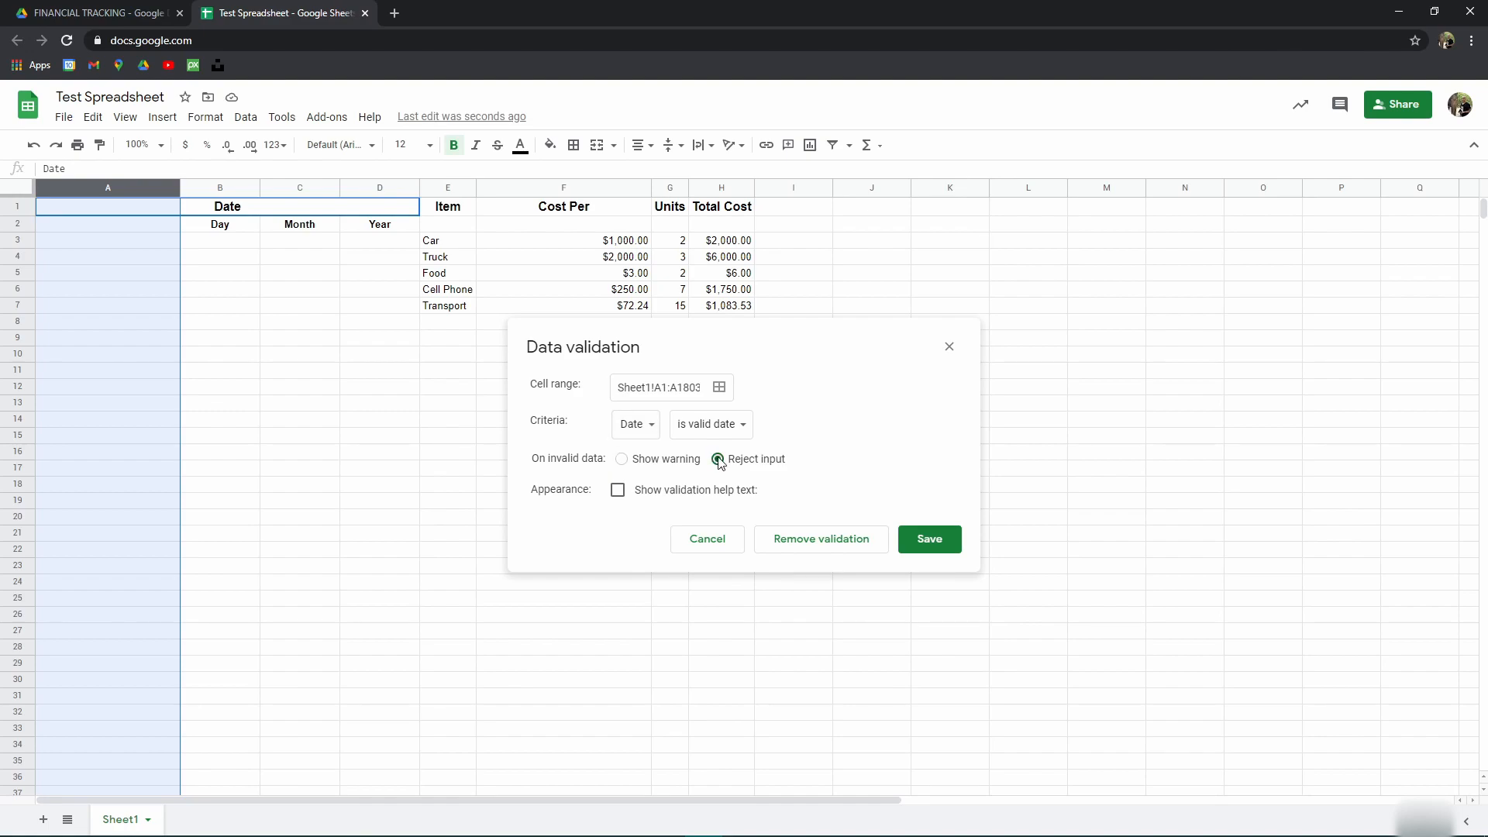
click(943, 541)
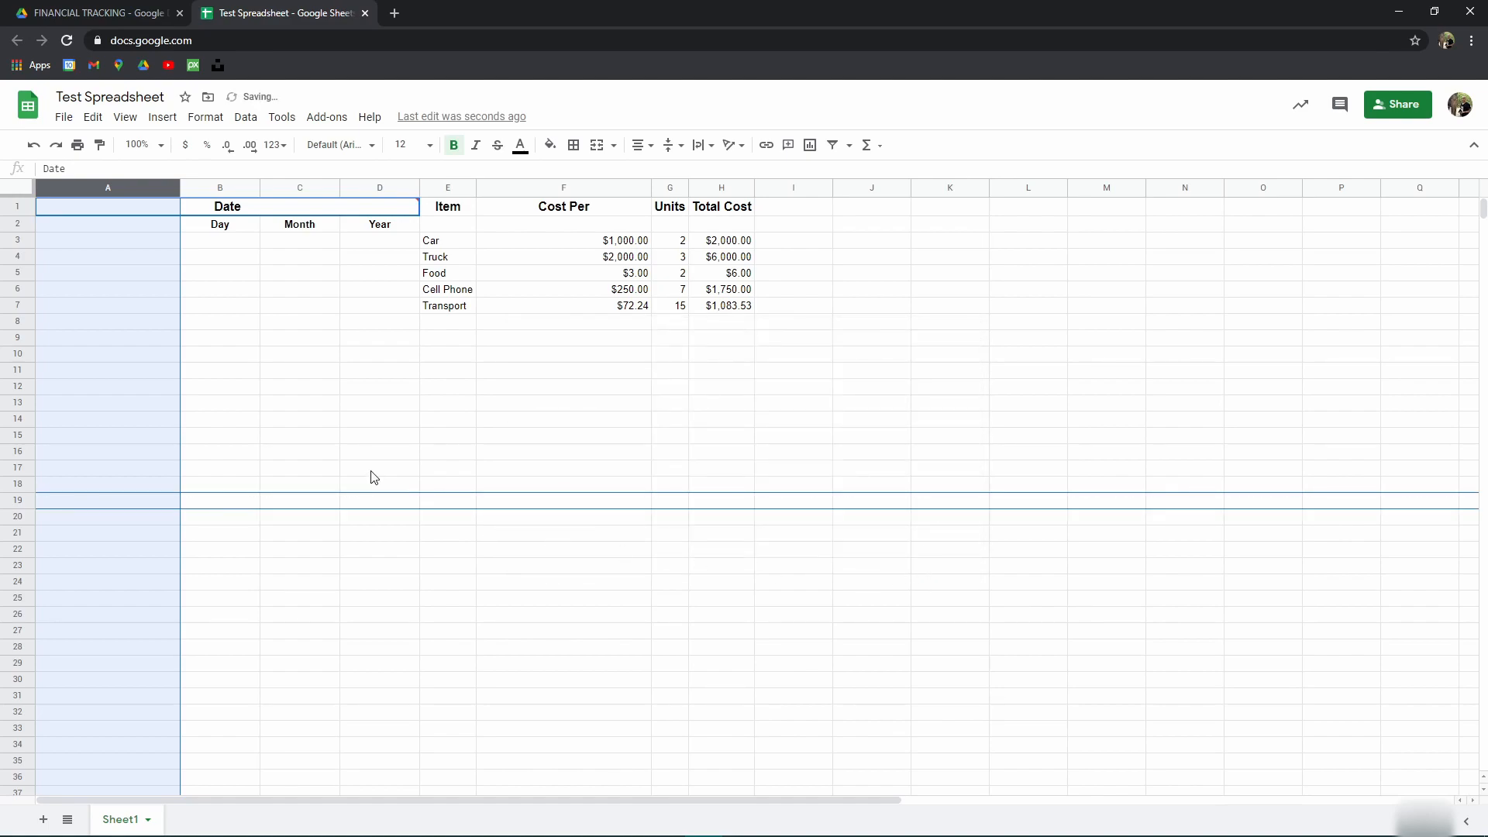
click(378, 466)
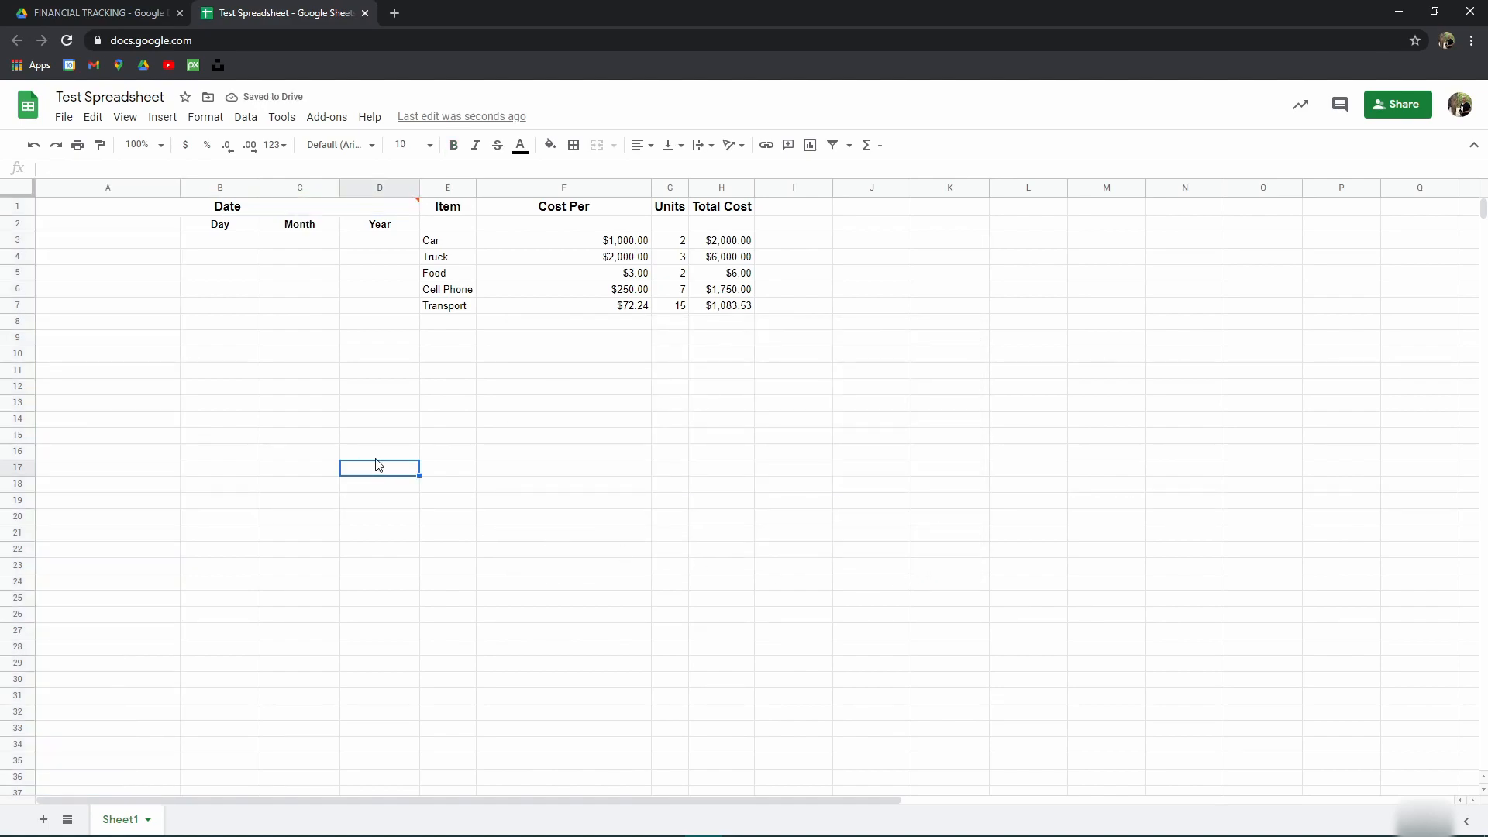
Step: Test column A's date validation by trying to enter "fughjfg" in cell A3
click(143, 247)
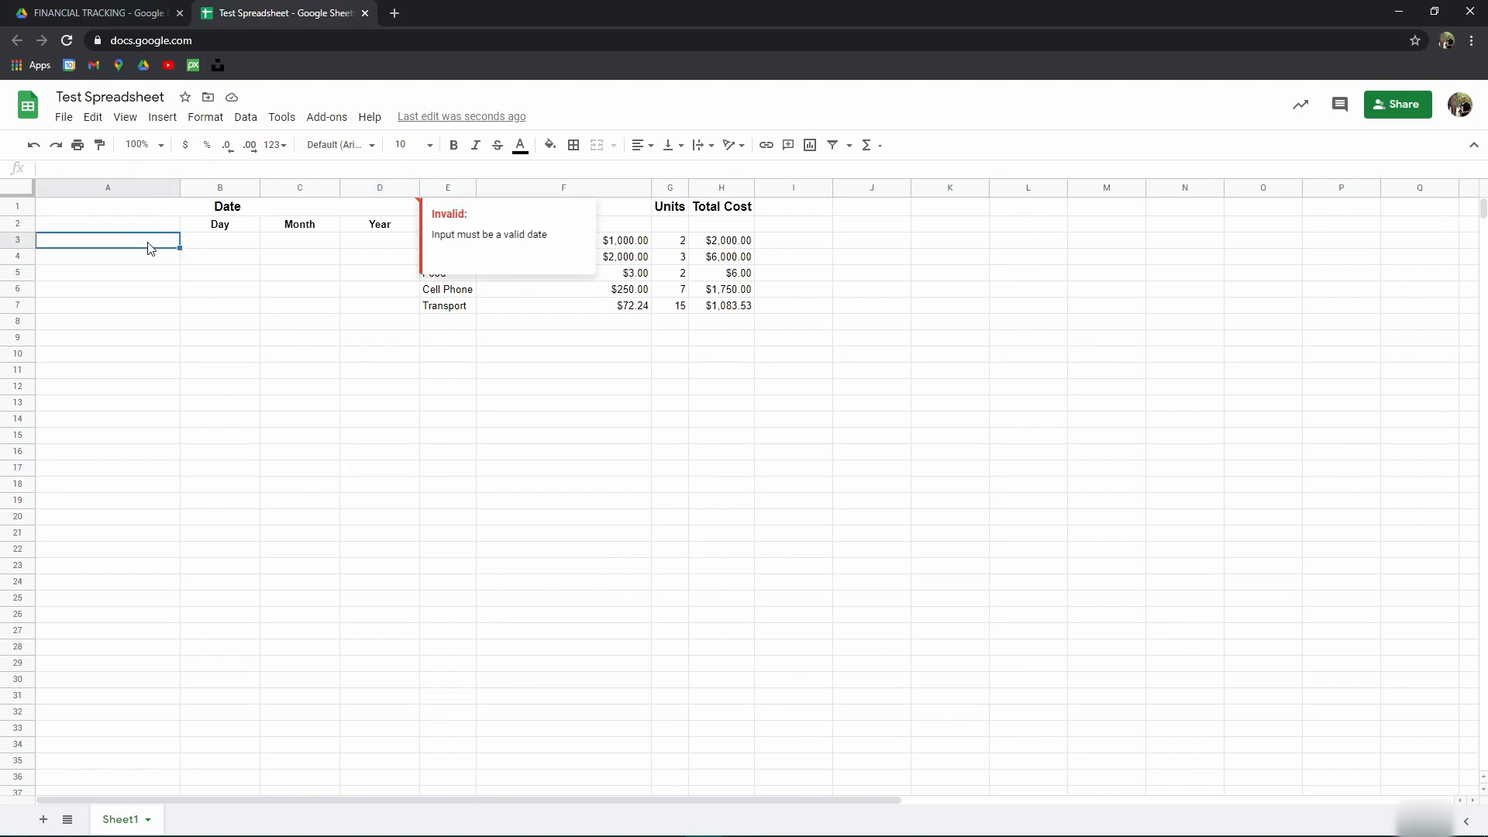
text(fughjfg)
click(249, 308)
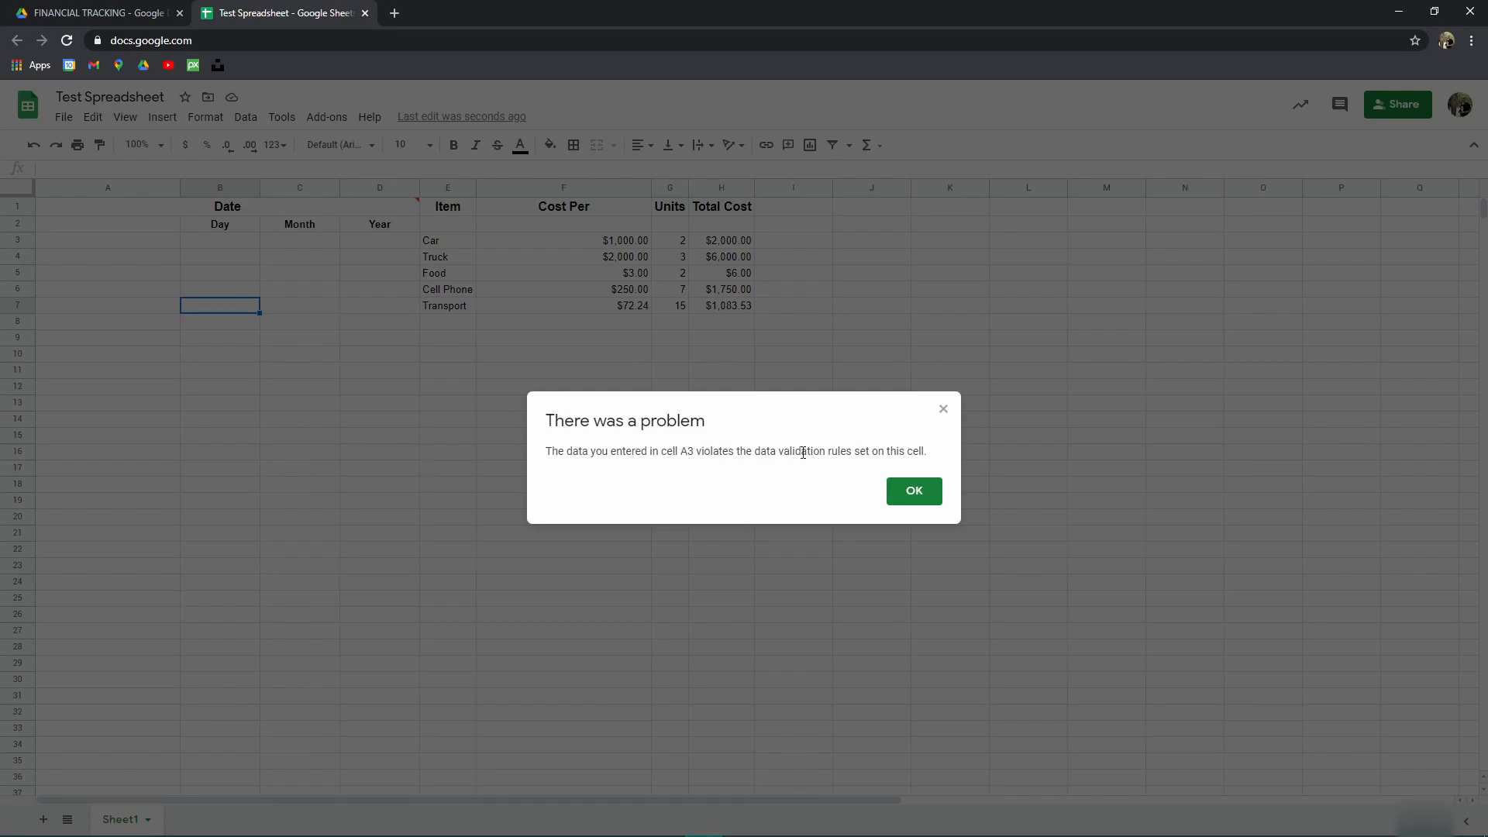
click(914, 492)
click(539, 439)
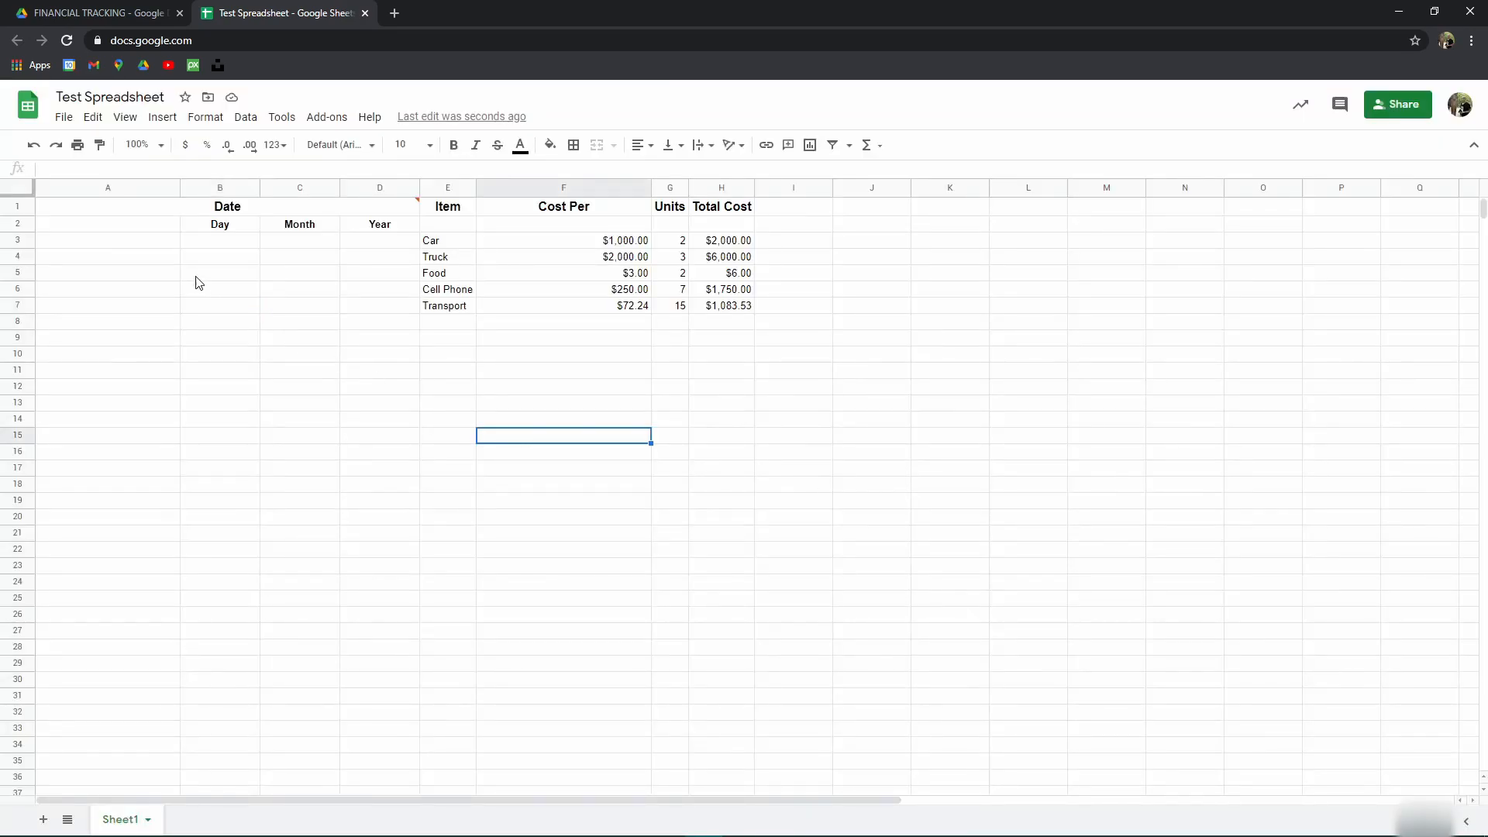
Step: Try to enter the incomplete dates "Decembse" in cell A3 and "December" in cell A4
click(135, 248)
text(Decembse)
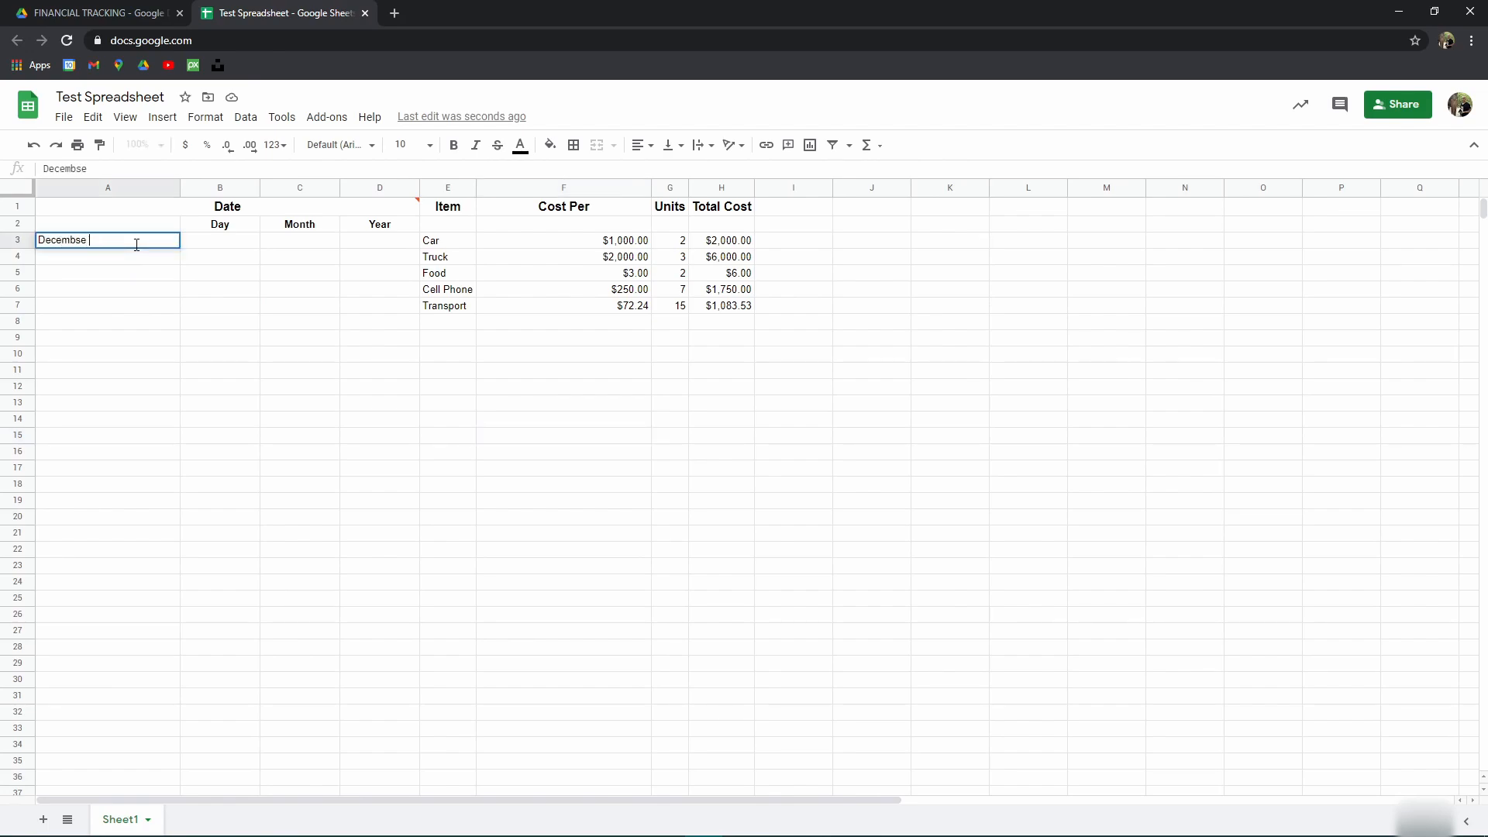
key(Return)
click(930, 496)
text(December)
key(Return)
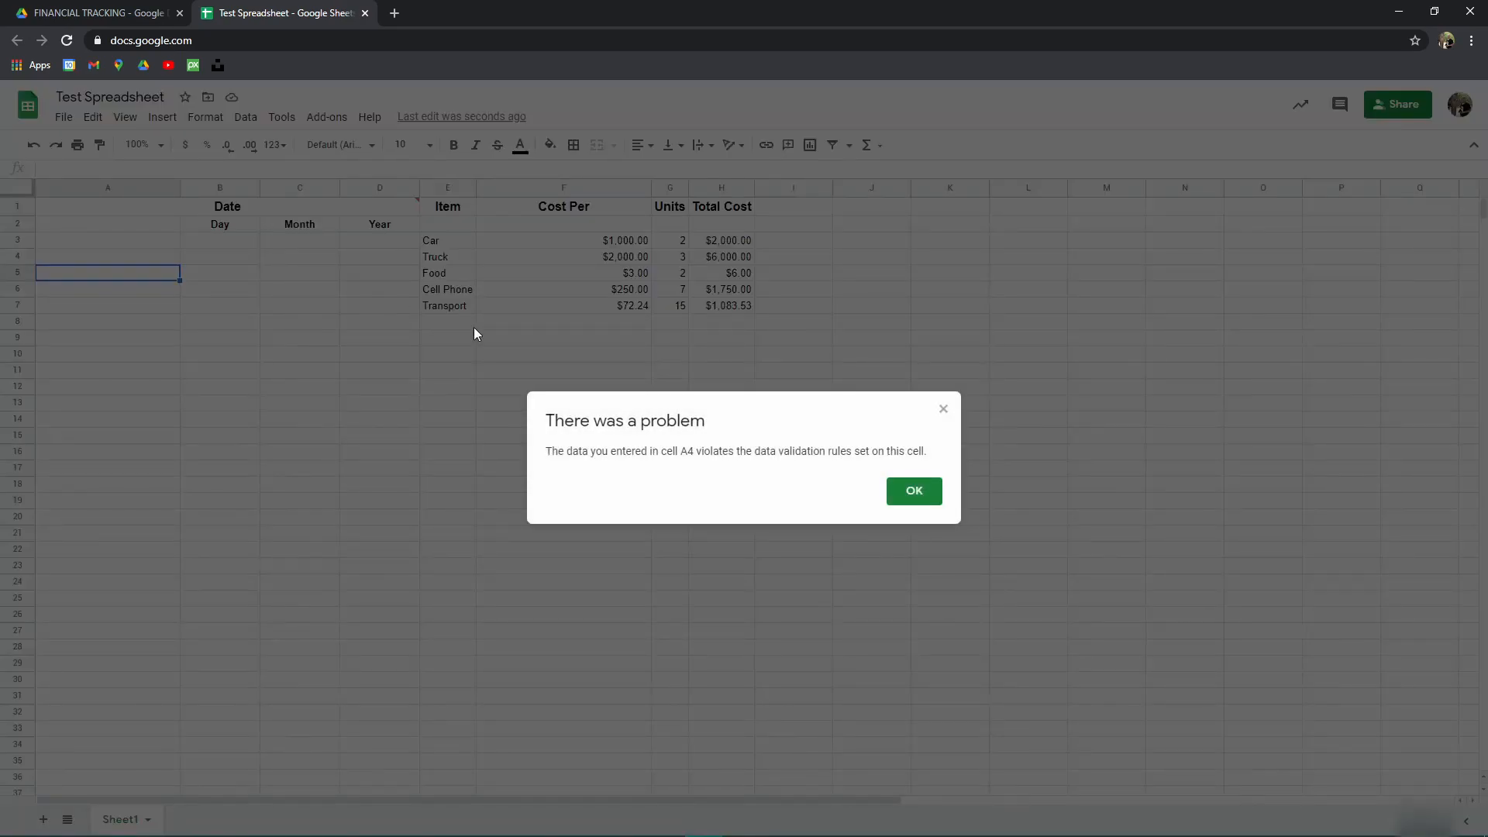
click(899, 498)
Step: Enter November 7, 2020 in cell A3 using the calendar date picker
click(154, 240)
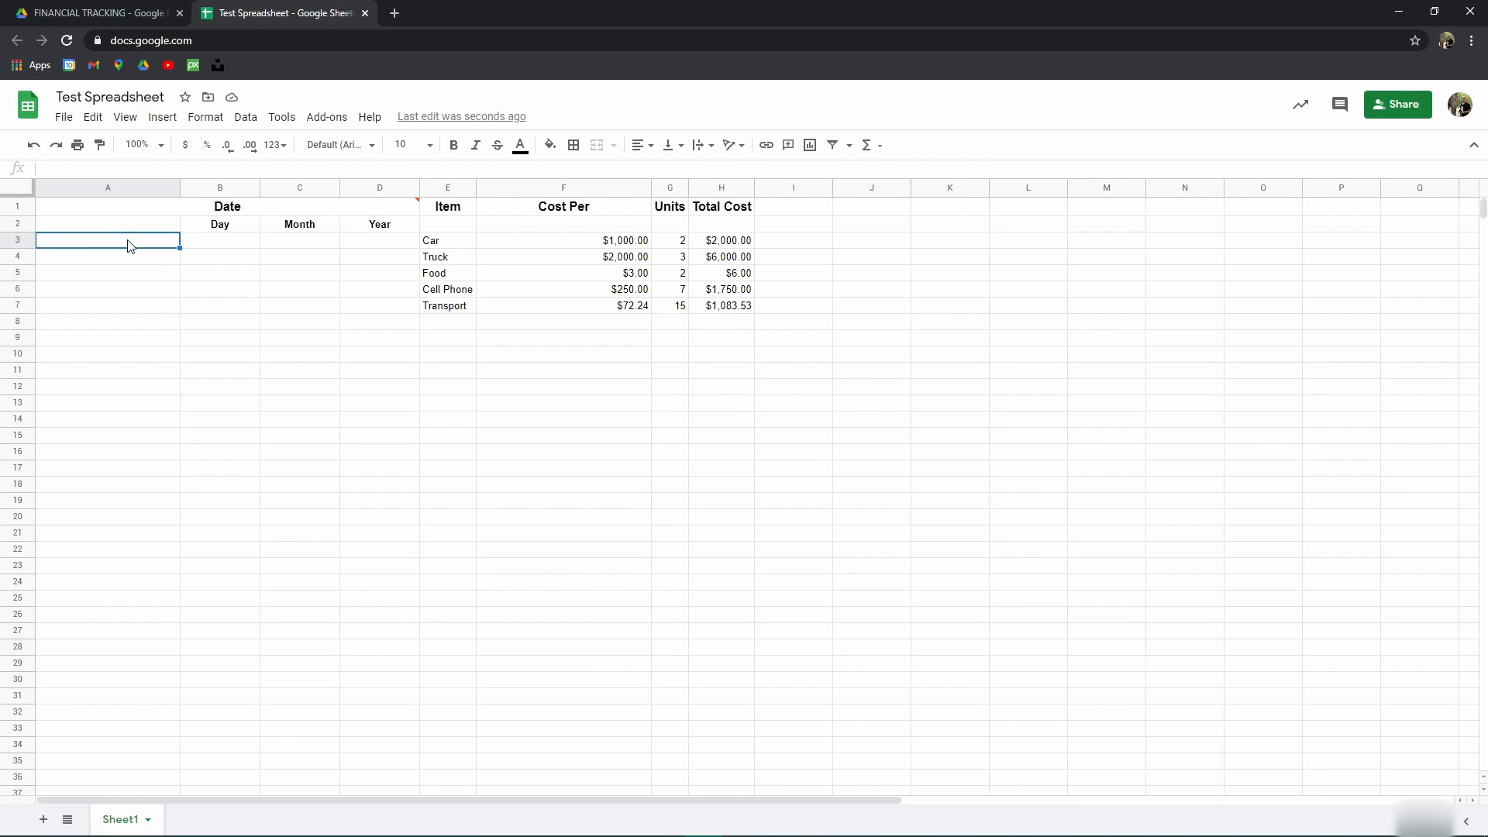
double_click(129, 245)
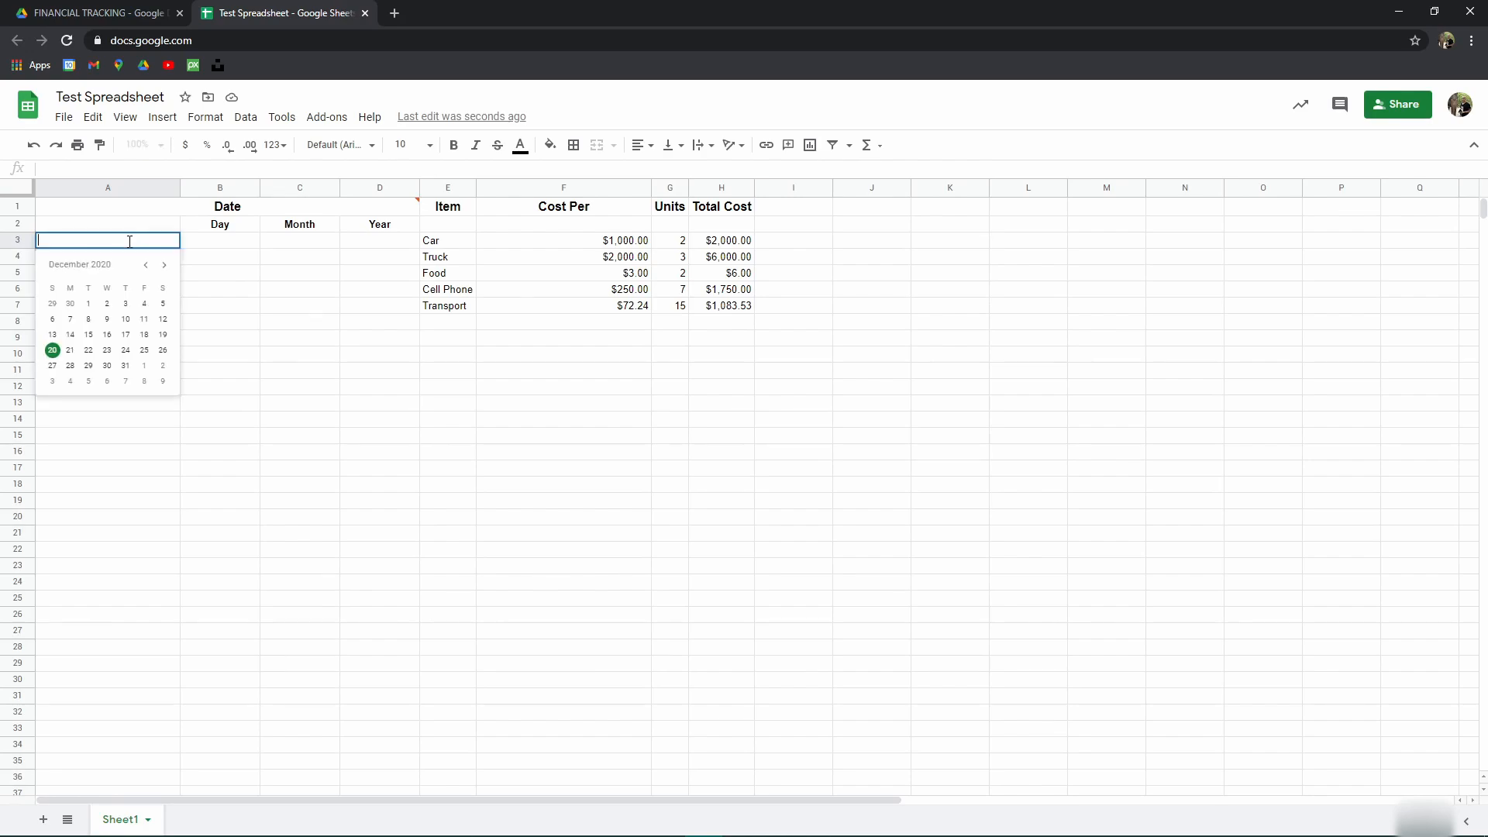
click(165, 266)
click(164, 265)
click(146, 266)
click(164, 268)
click(147, 267)
click(147, 267)
click(163, 304)
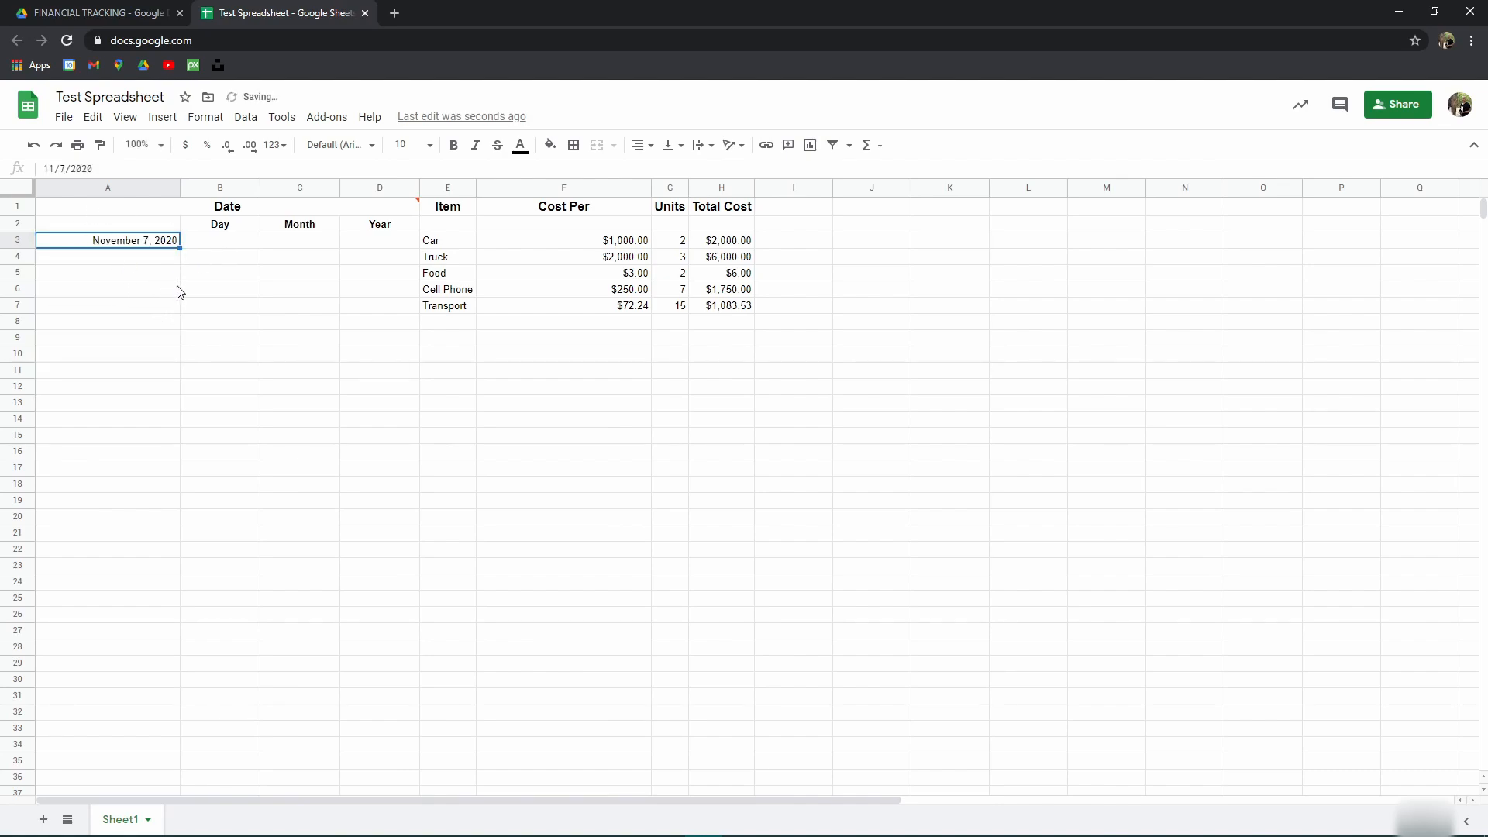
Step: Apply the Date number format in the style 9/26/2008 to the whole of column A
click(133, 188)
click(204, 118)
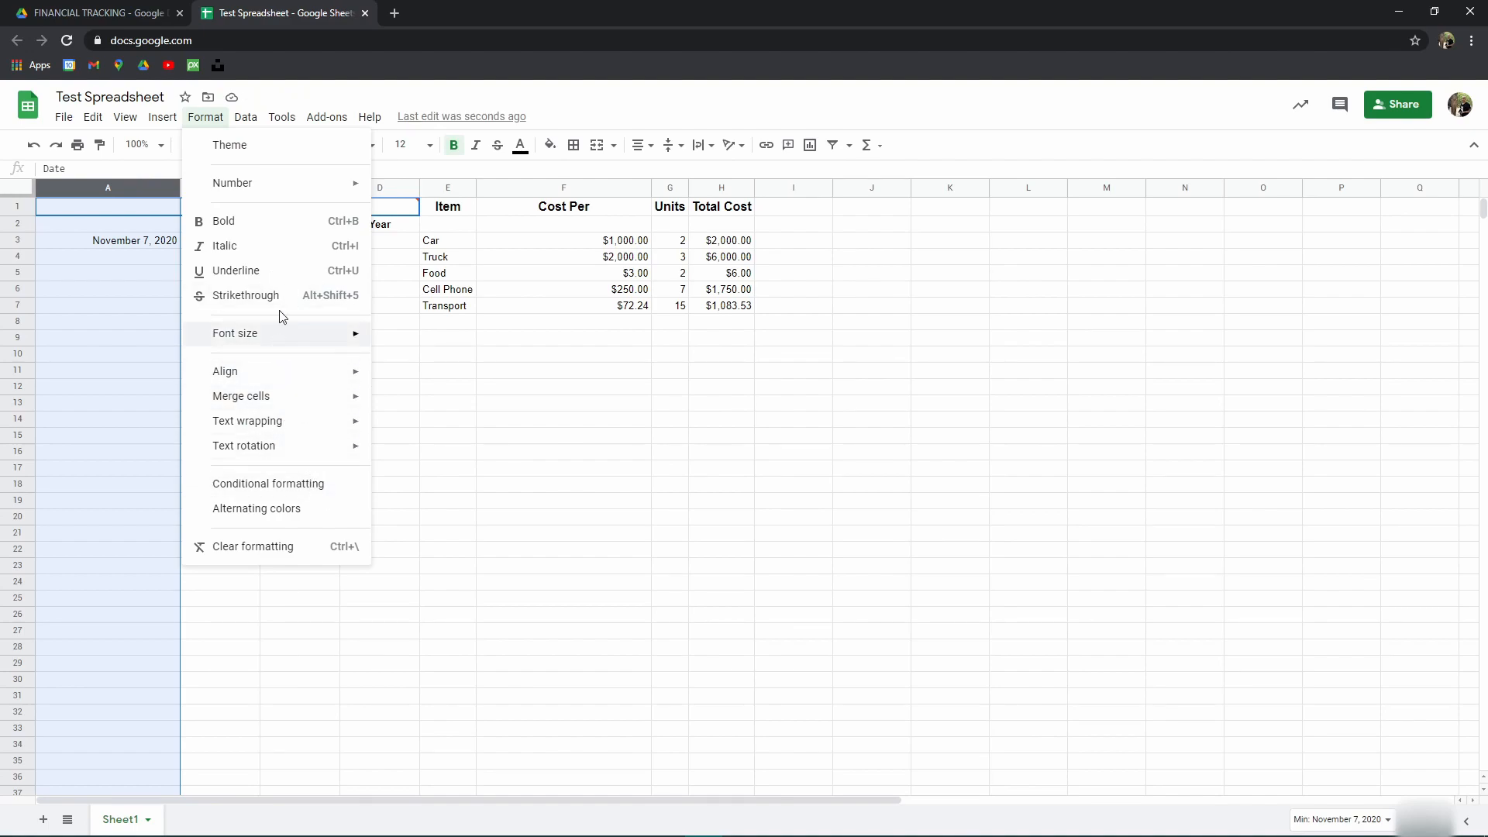
mouse_move(254, 125)
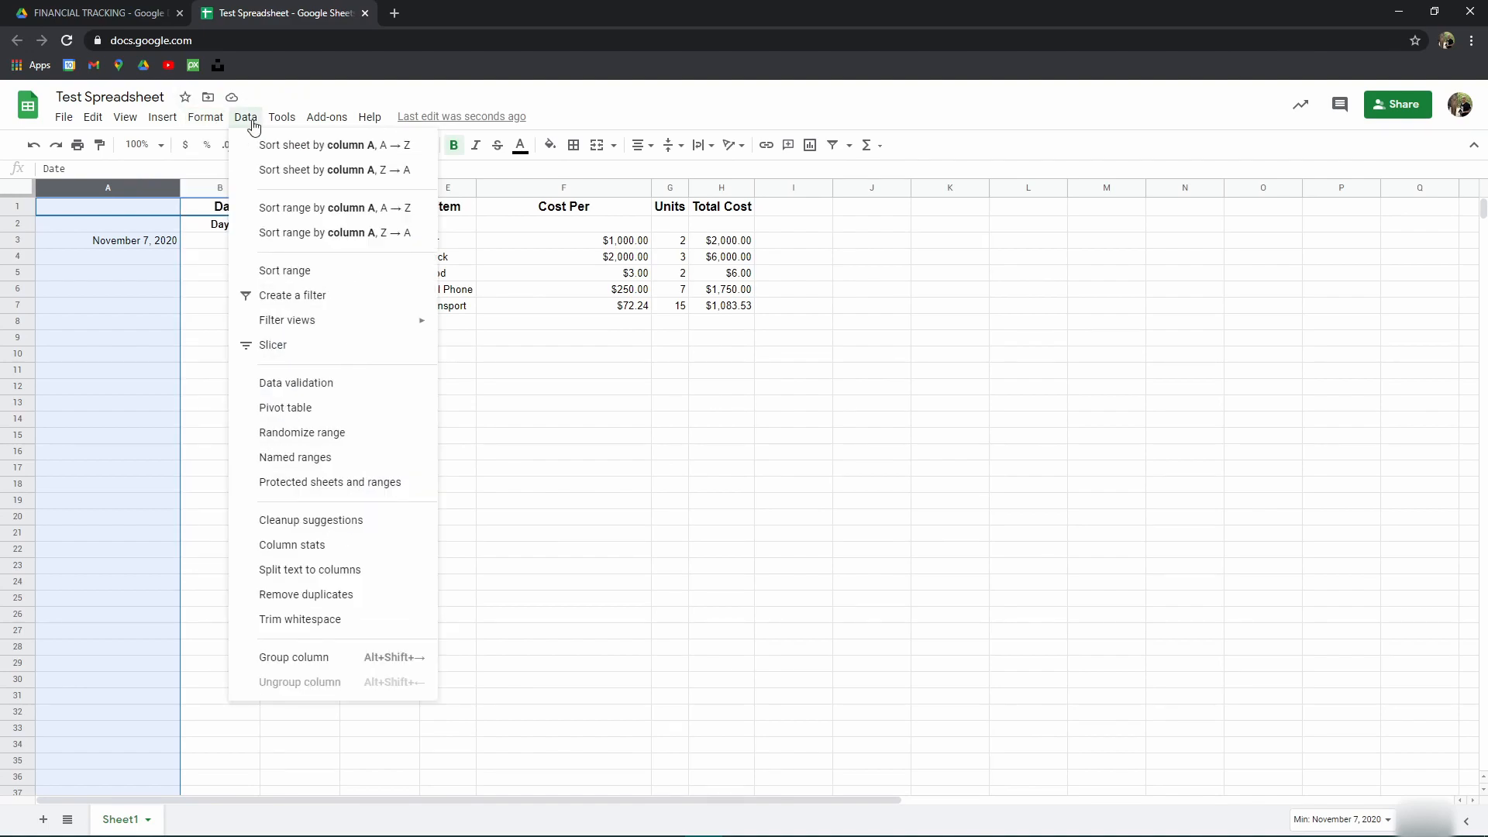
mouse_move(206, 119)
mouse_move(333, 186)
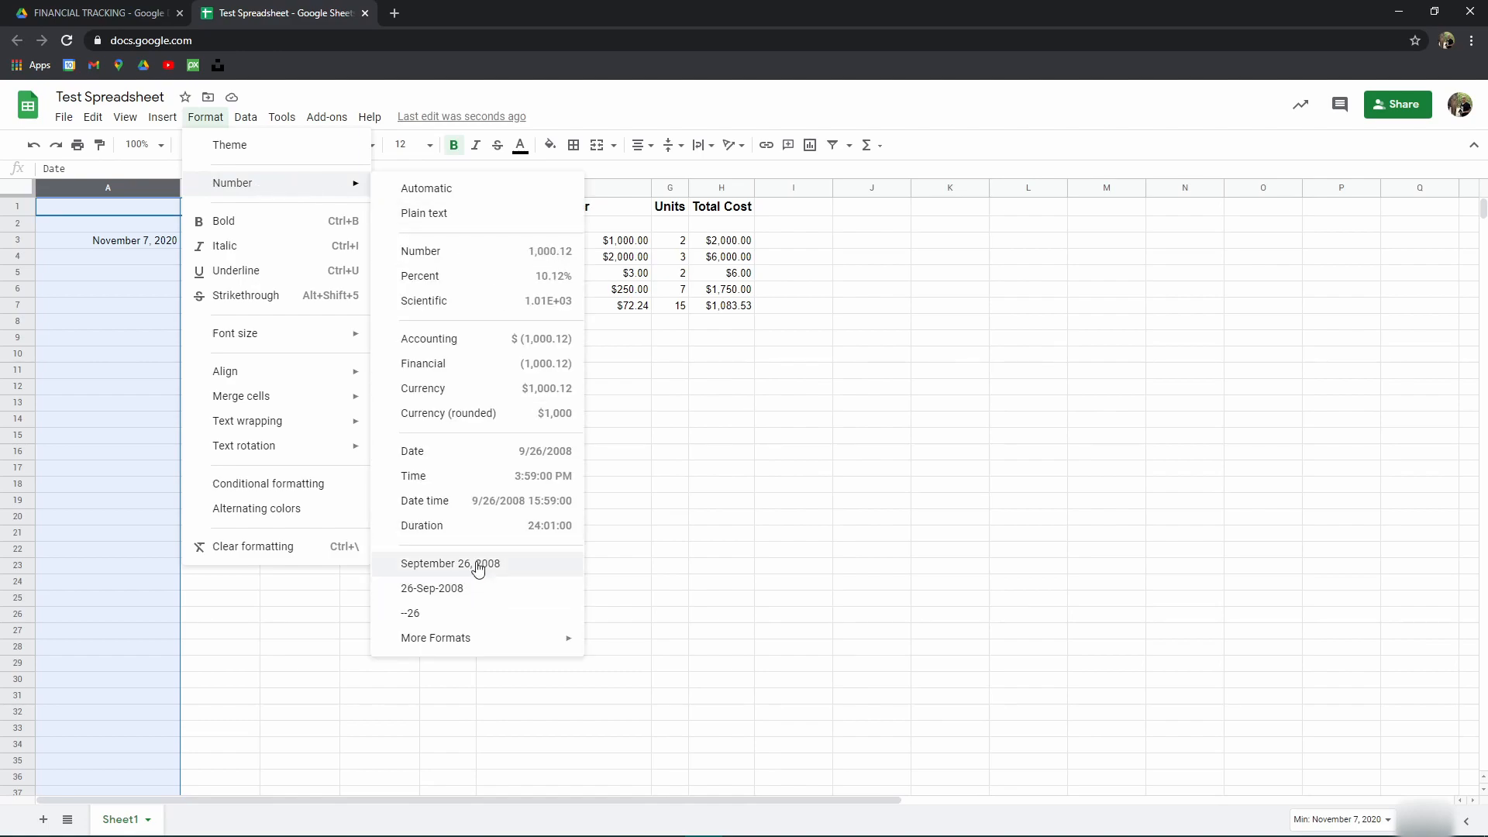
click(488, 452)
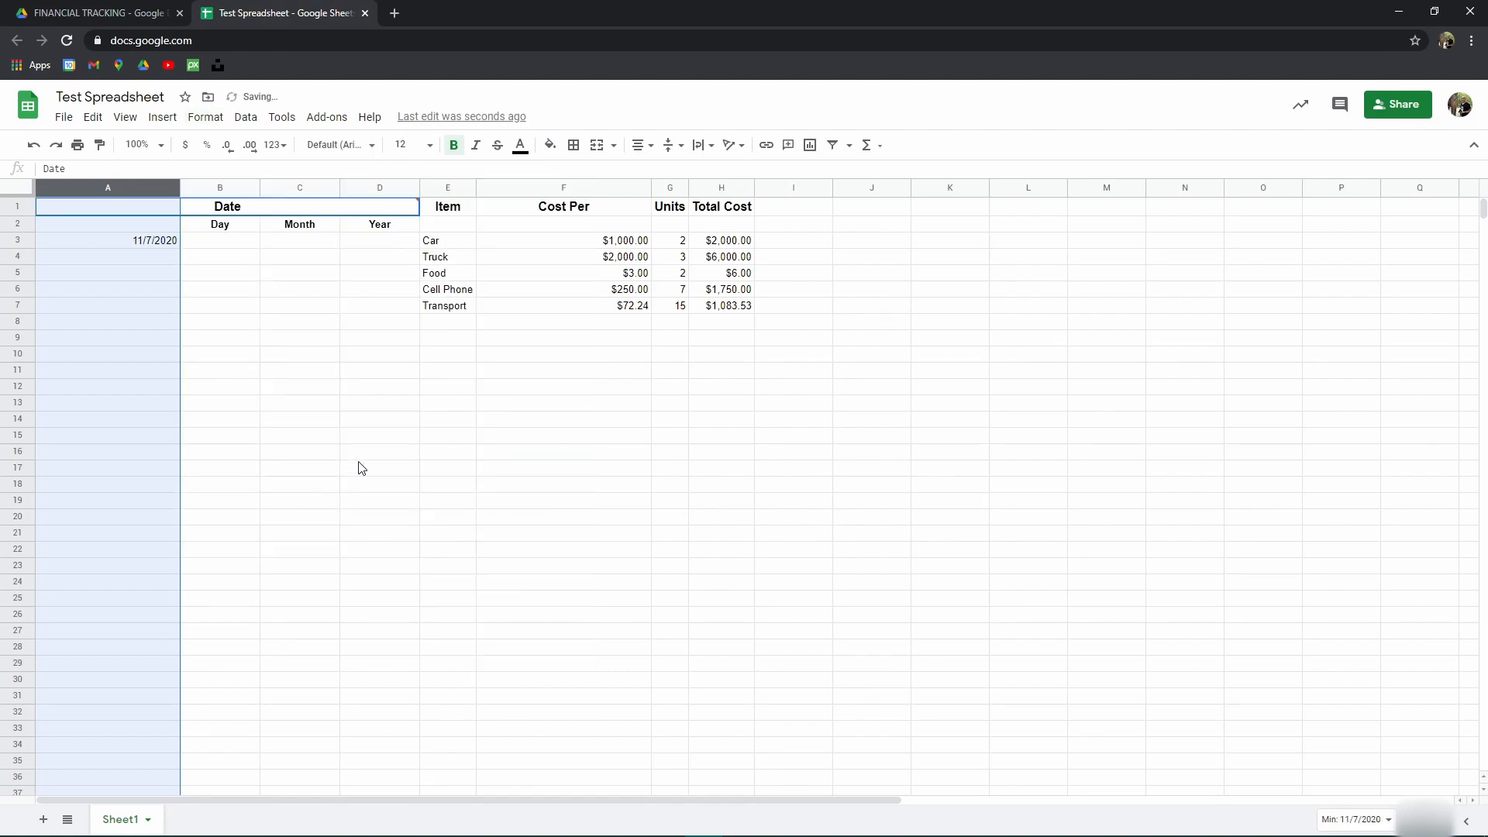
click(314, 437)
Step: Enter 11/25/2020 in cell A4 using the calendar date picker
click(157, 259)
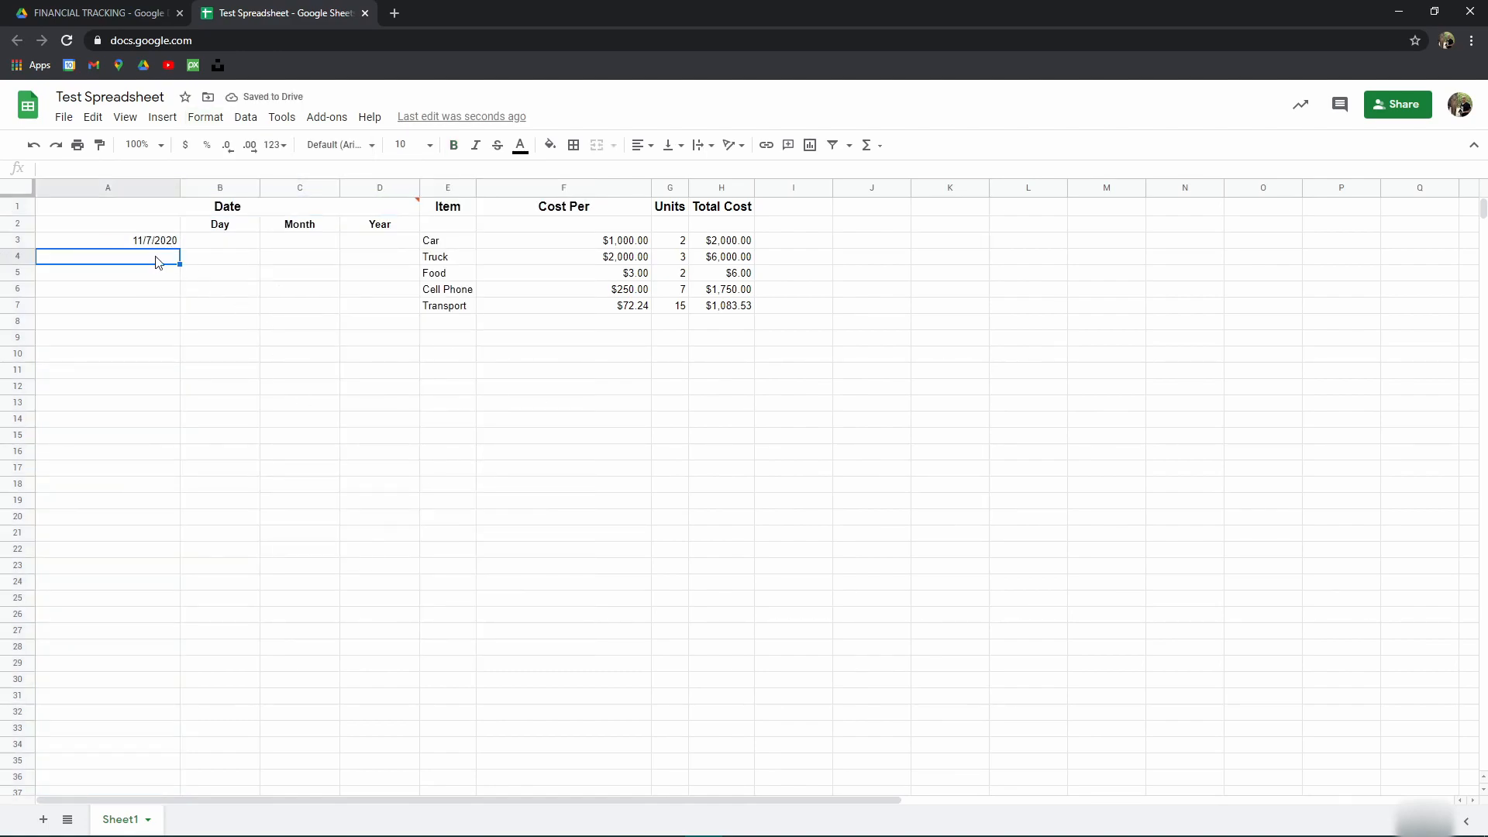
double_click(151, 261)
click(114, 371)
click(238, 322)
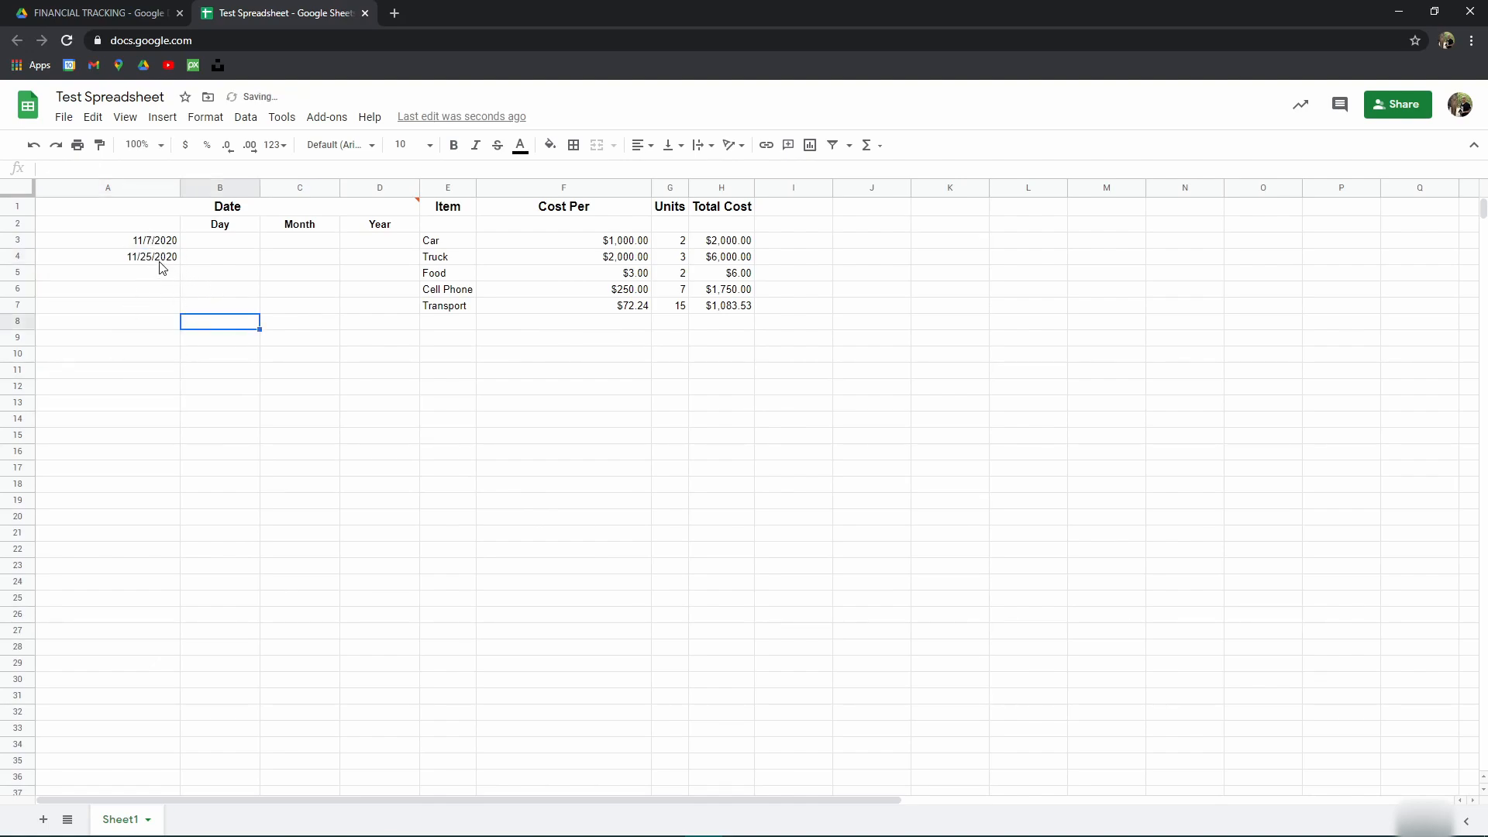
Step: Enter 11/9/2020, 11/7/2020 and 11/23/2020 in cells A5, A6 and A7 using the calendar date picker
click(147, 282)
double_click(147, 278)
click(83, 355)
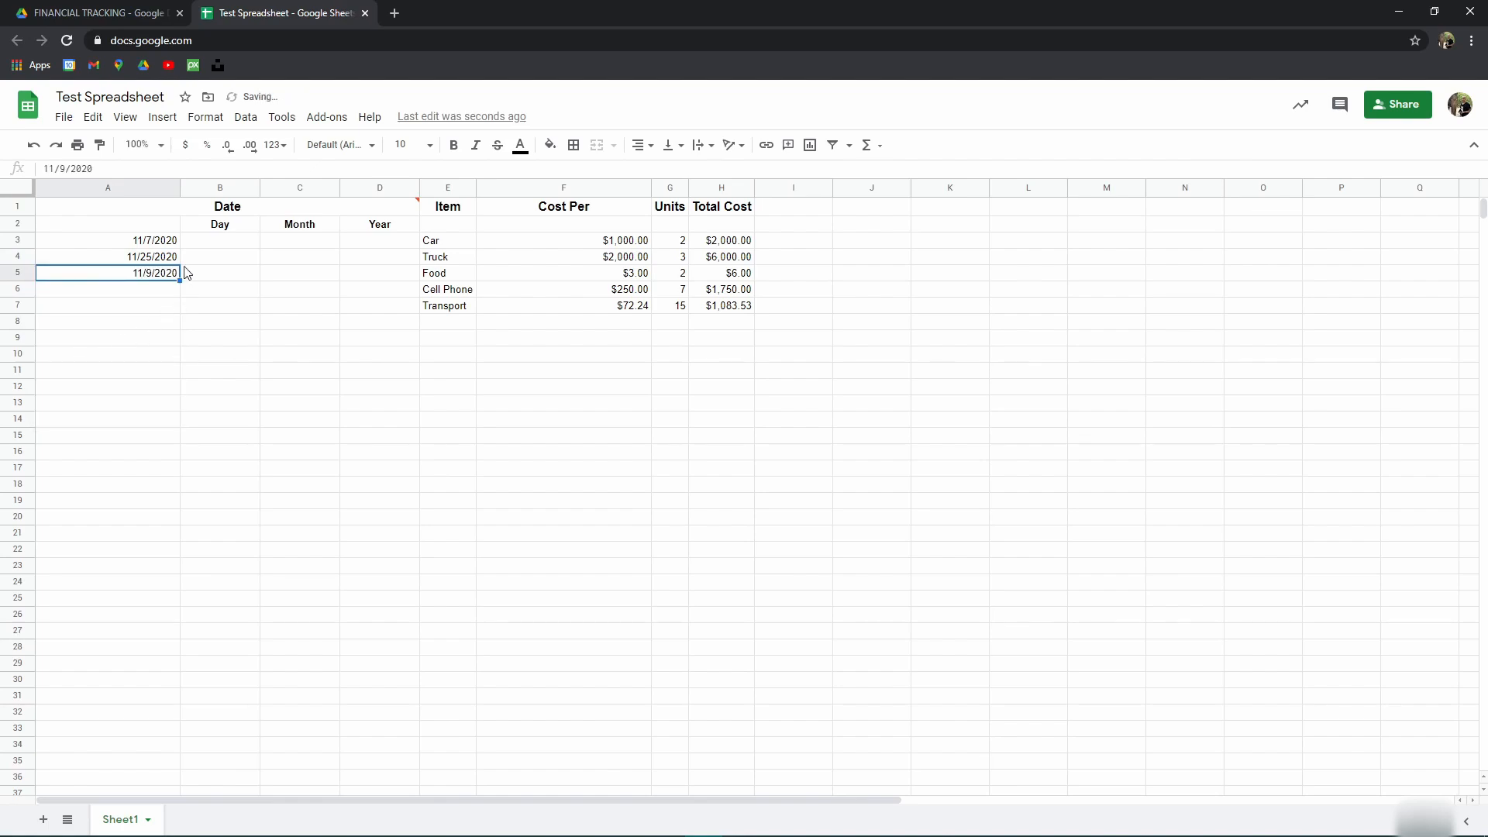
click(158, 293)
double_click(159, 293)
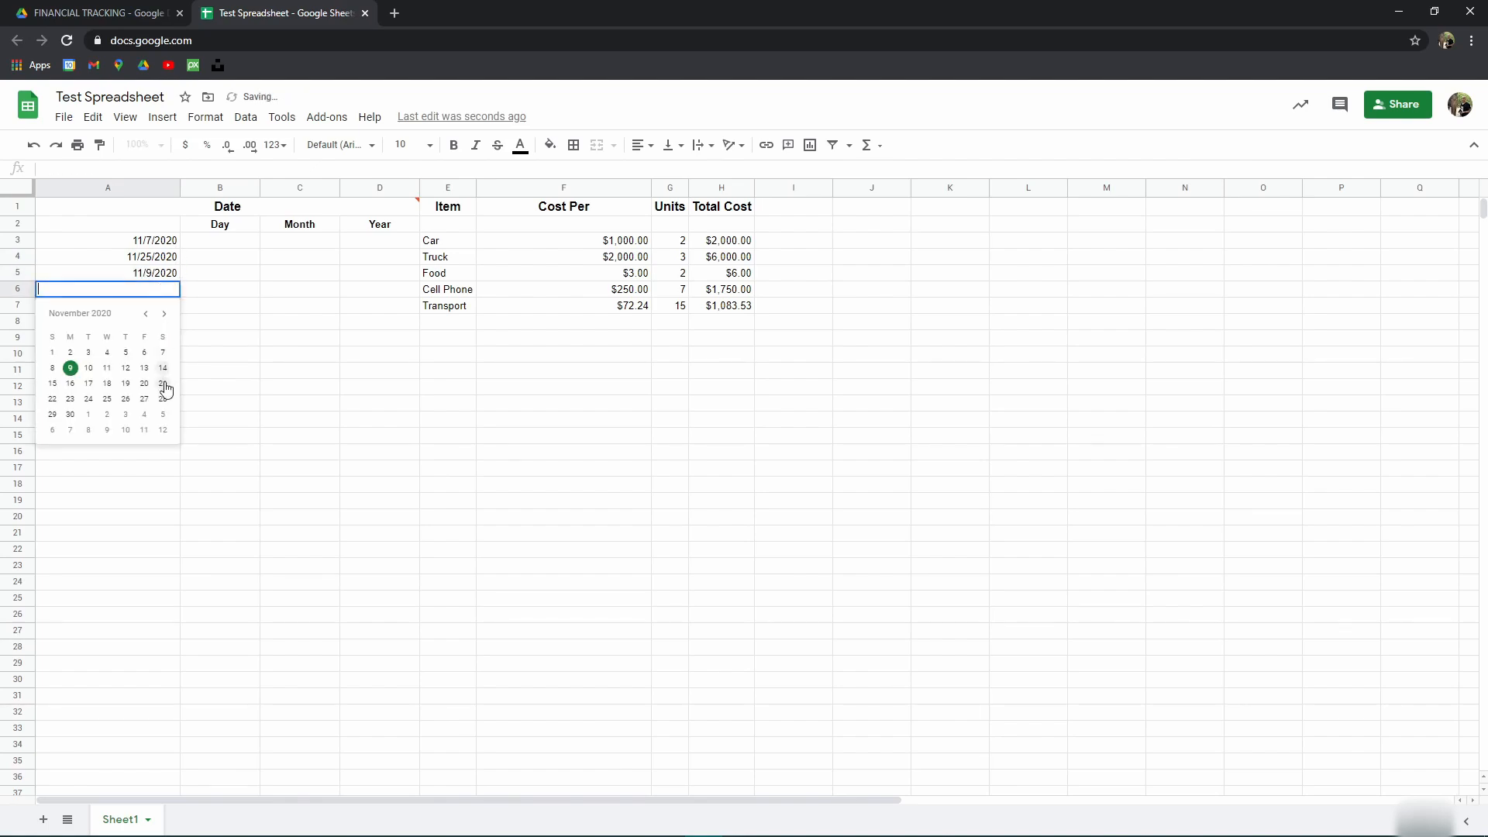
click(159, 355)
double_click(156, 305)
click(69, 421)
click(233, 242)
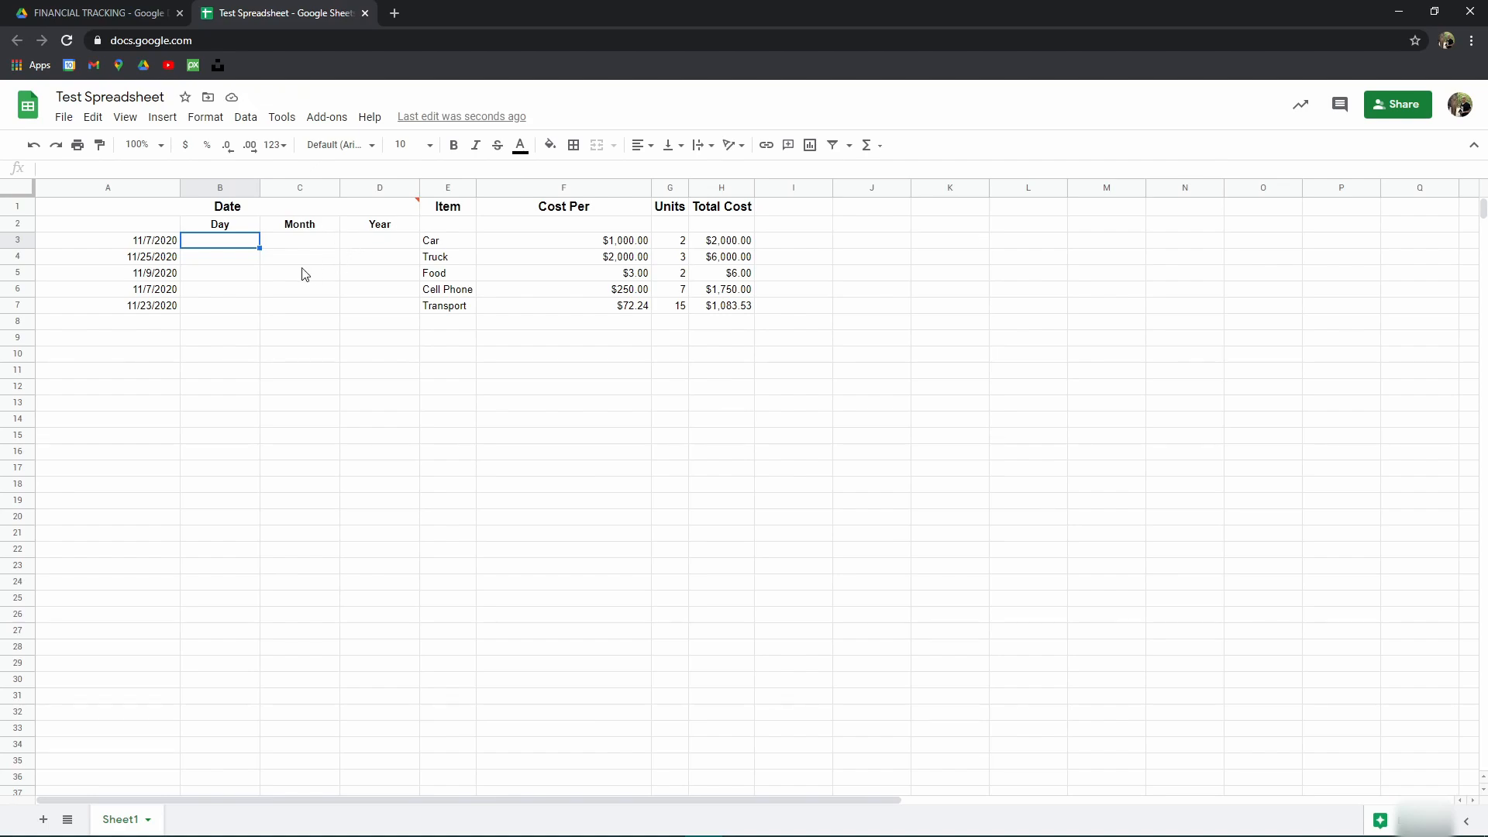
text(11)
click(149, 245)
Step: Apply the date number format in the style September 26, 2008 to the whole of column A
click(159, 188)
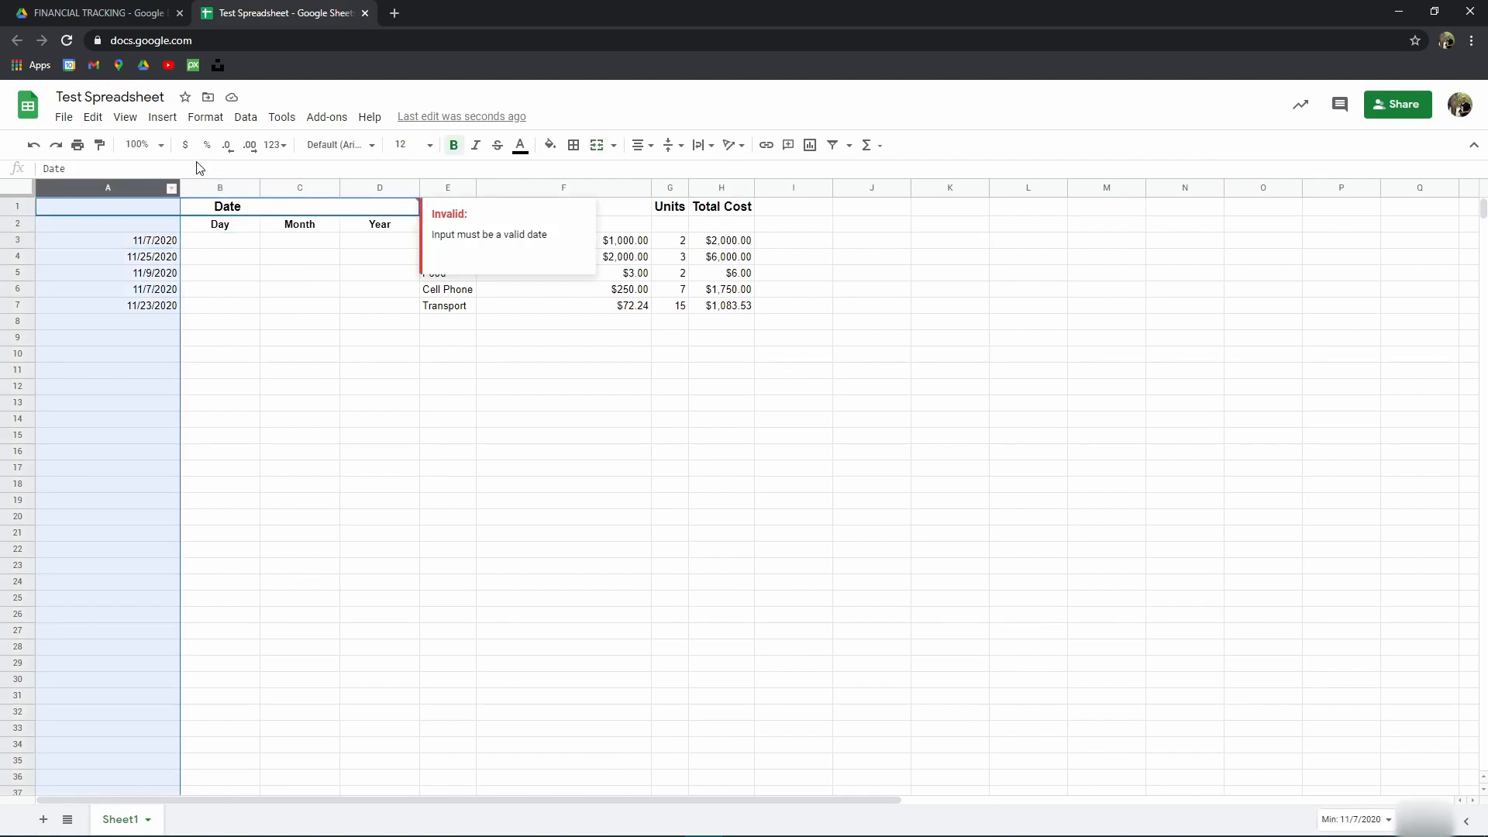
click(205, 116)
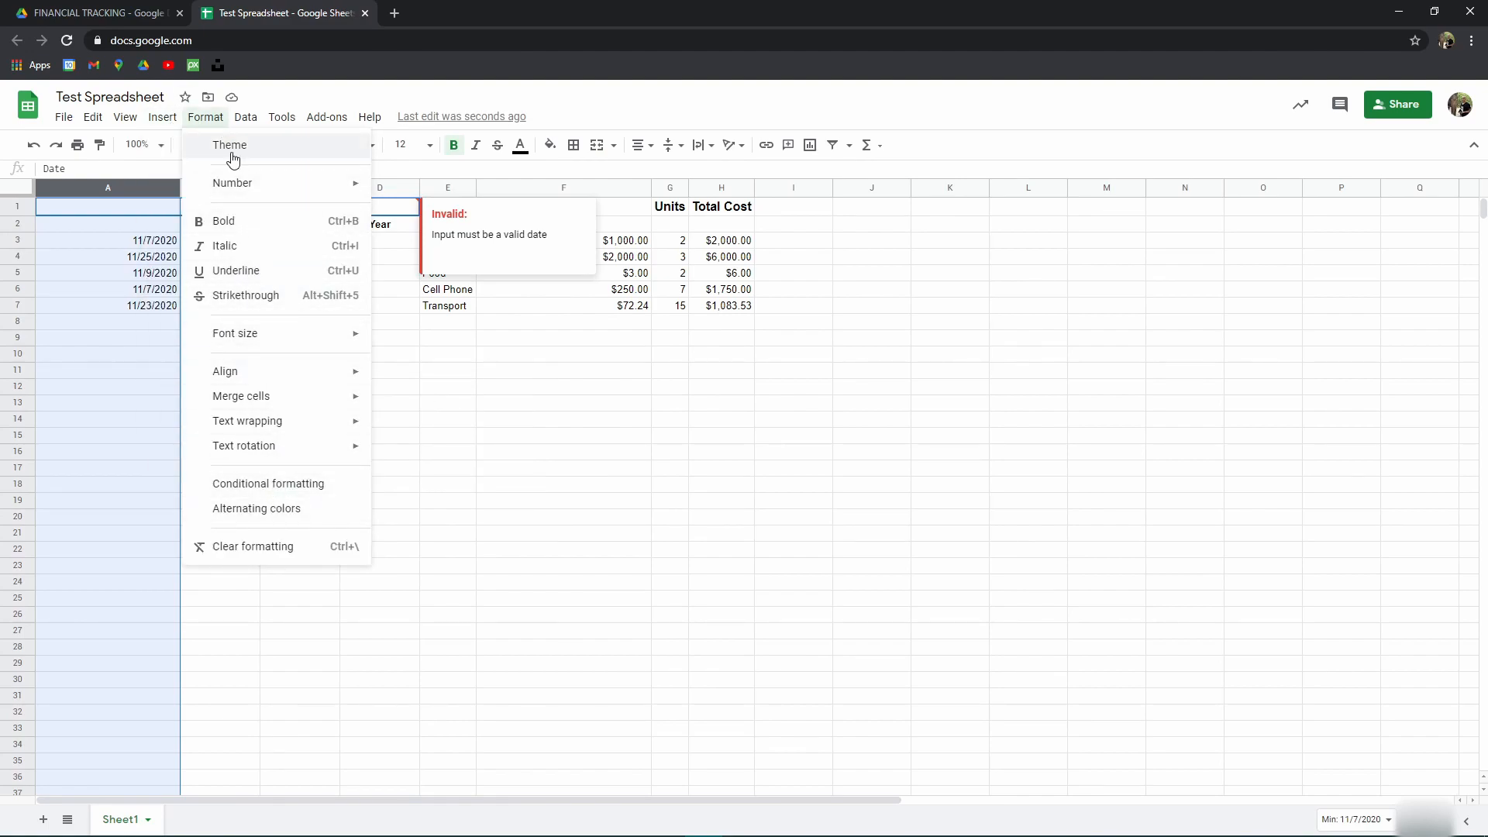
mouse_move(284, 188)
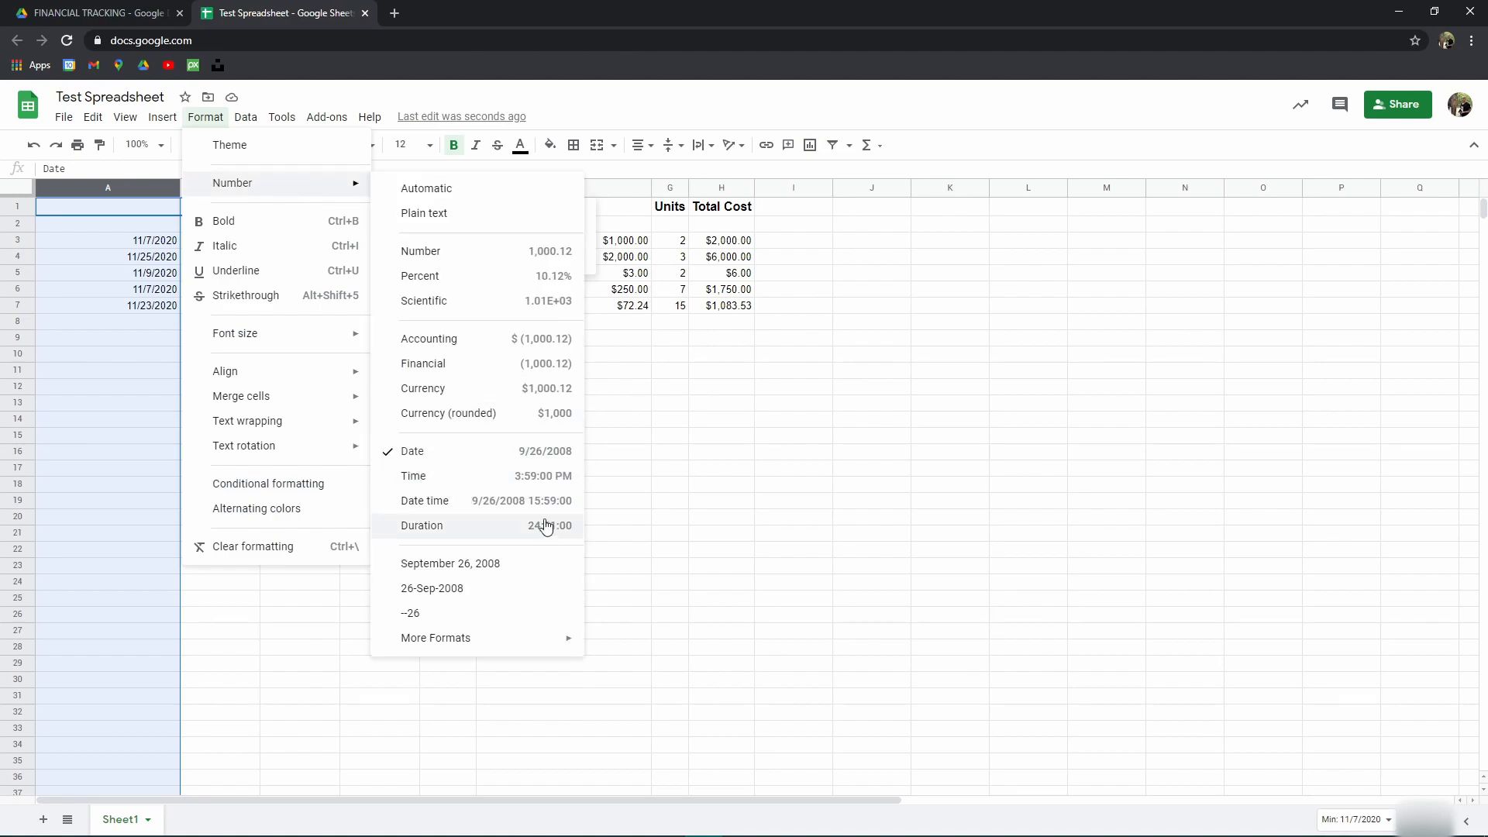
click(422, 565)
click(94, 356)
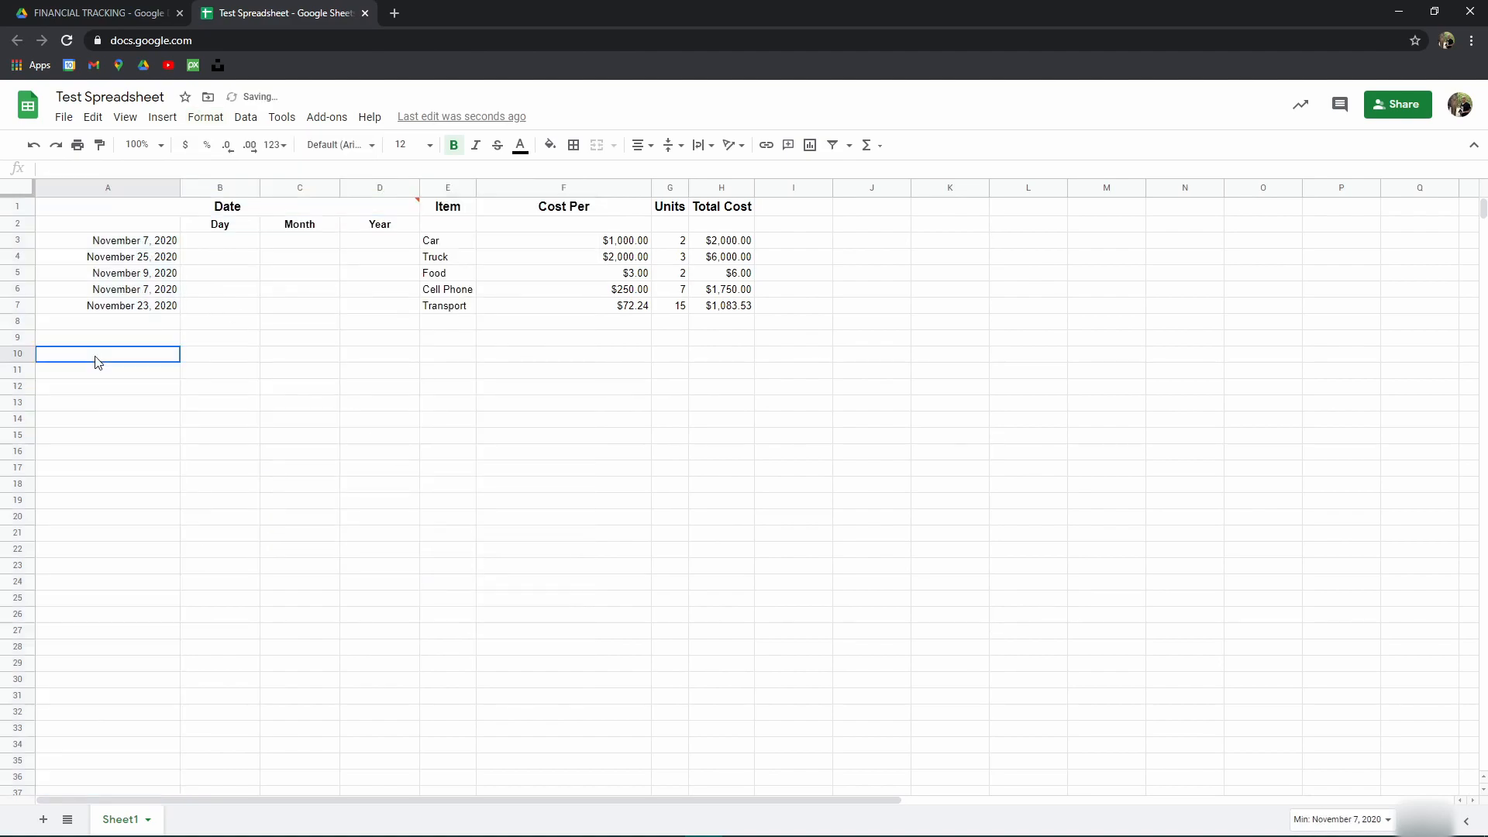
Step: Enter the first date's parts by hand: 7 in cell B3, 11 in C3 and 2020 in D3
click(225, 240)
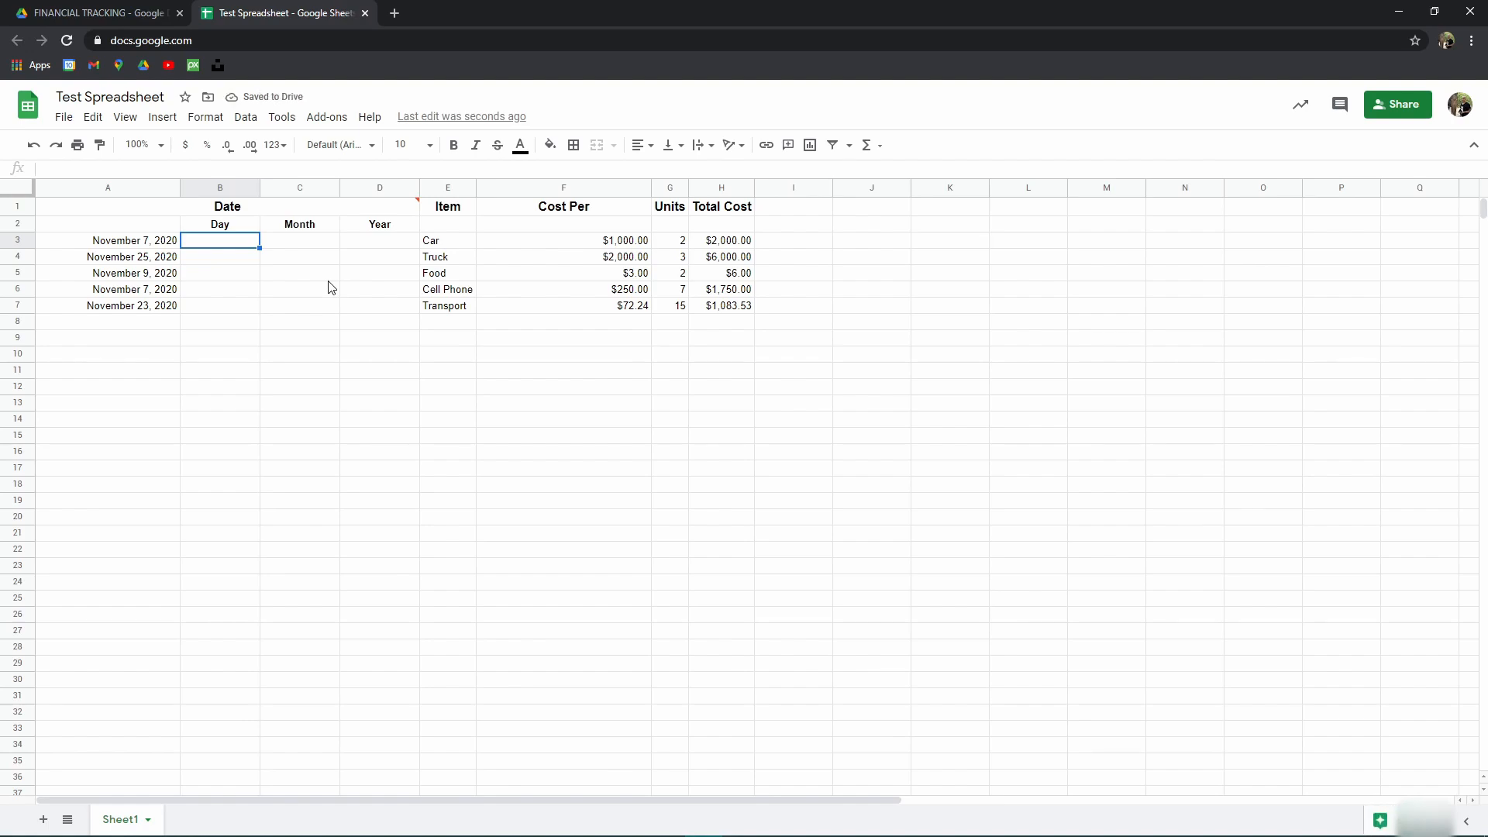
text(7)
key(Tab)
text(1)
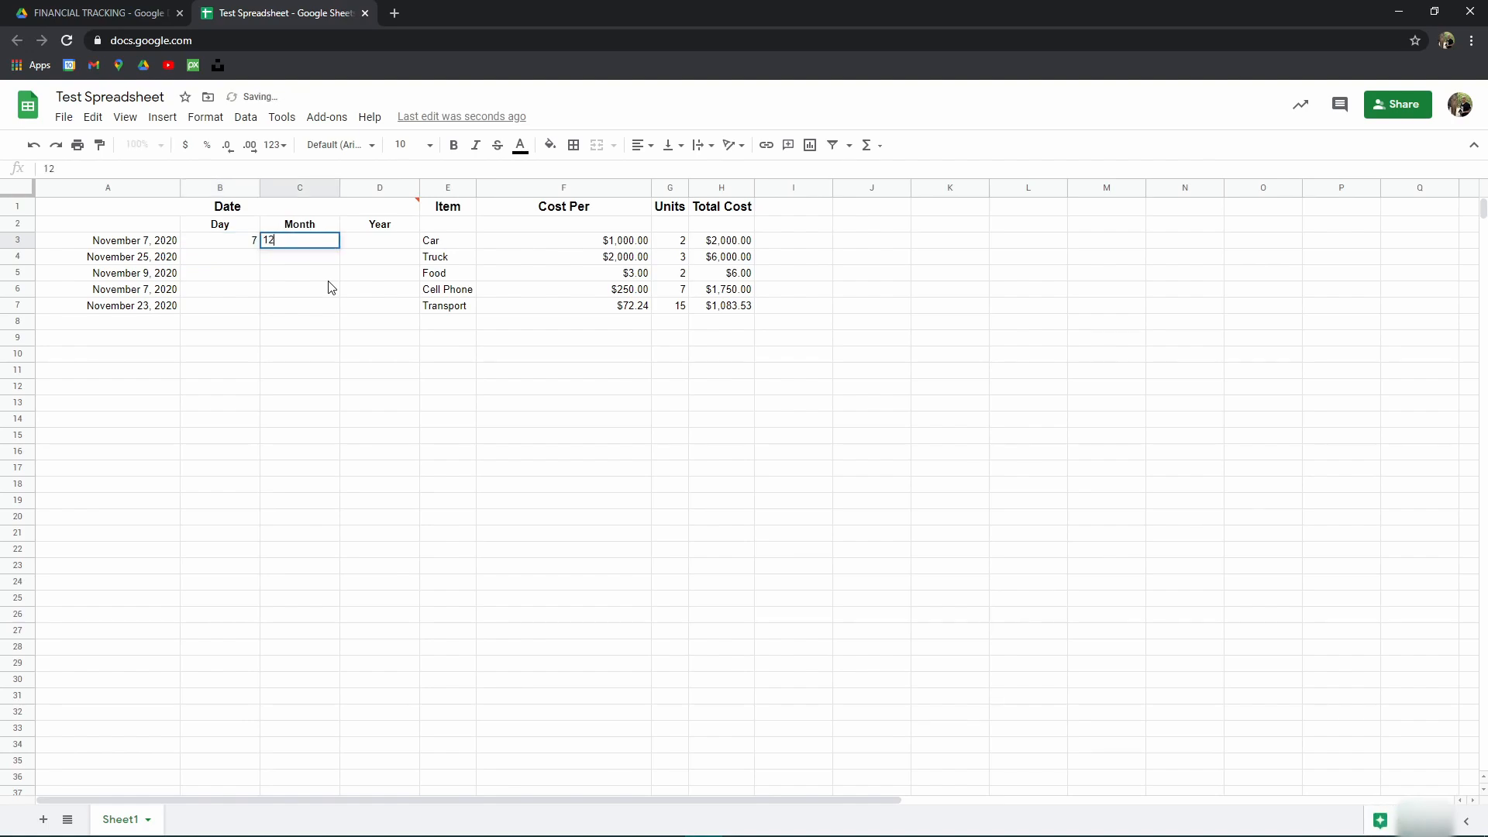
text(1)
key(Tab)
text(2020)
key(Return)
key(Left)
key(Left)
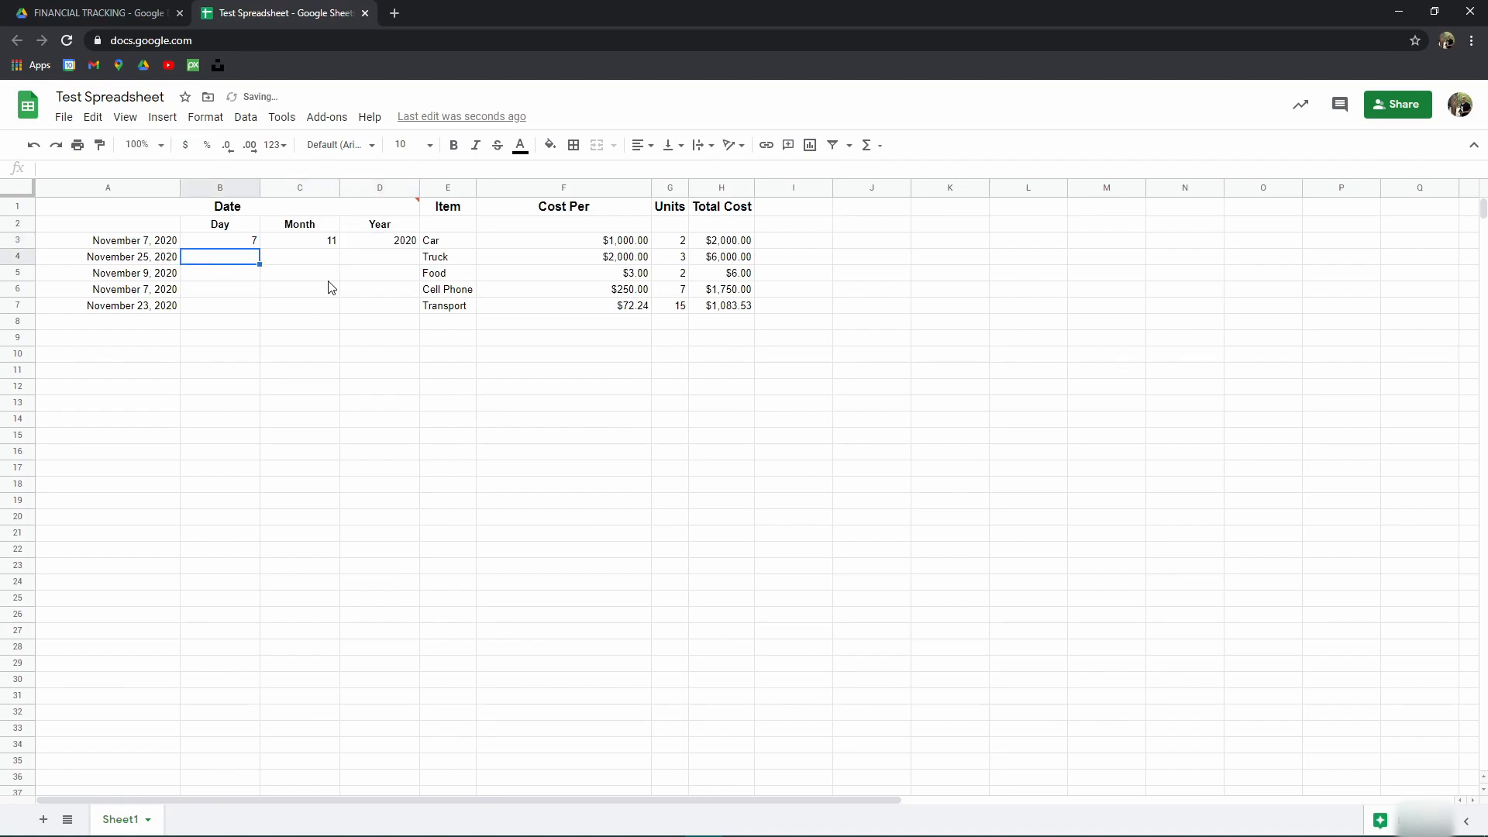
Step: Enter the second date's day 25 in cell B4 and month 11 in cell C4
text(25)
key(Tab)
text(11)
key(Tab)
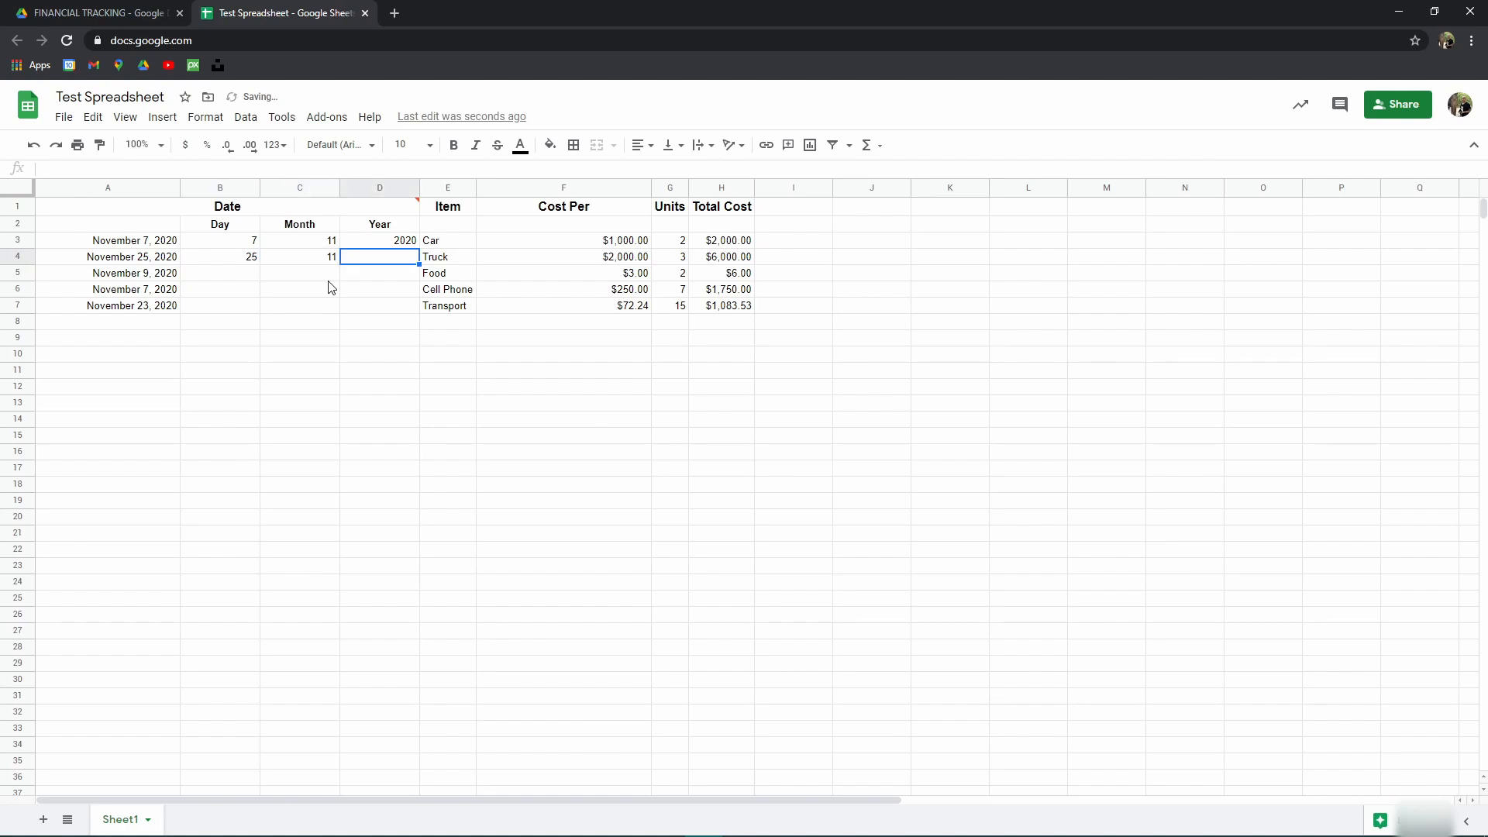
Step: Change the date in cell A7 to December 1, 2020 using the calendar date picker
click(132, 310)
double_click(135, 307)
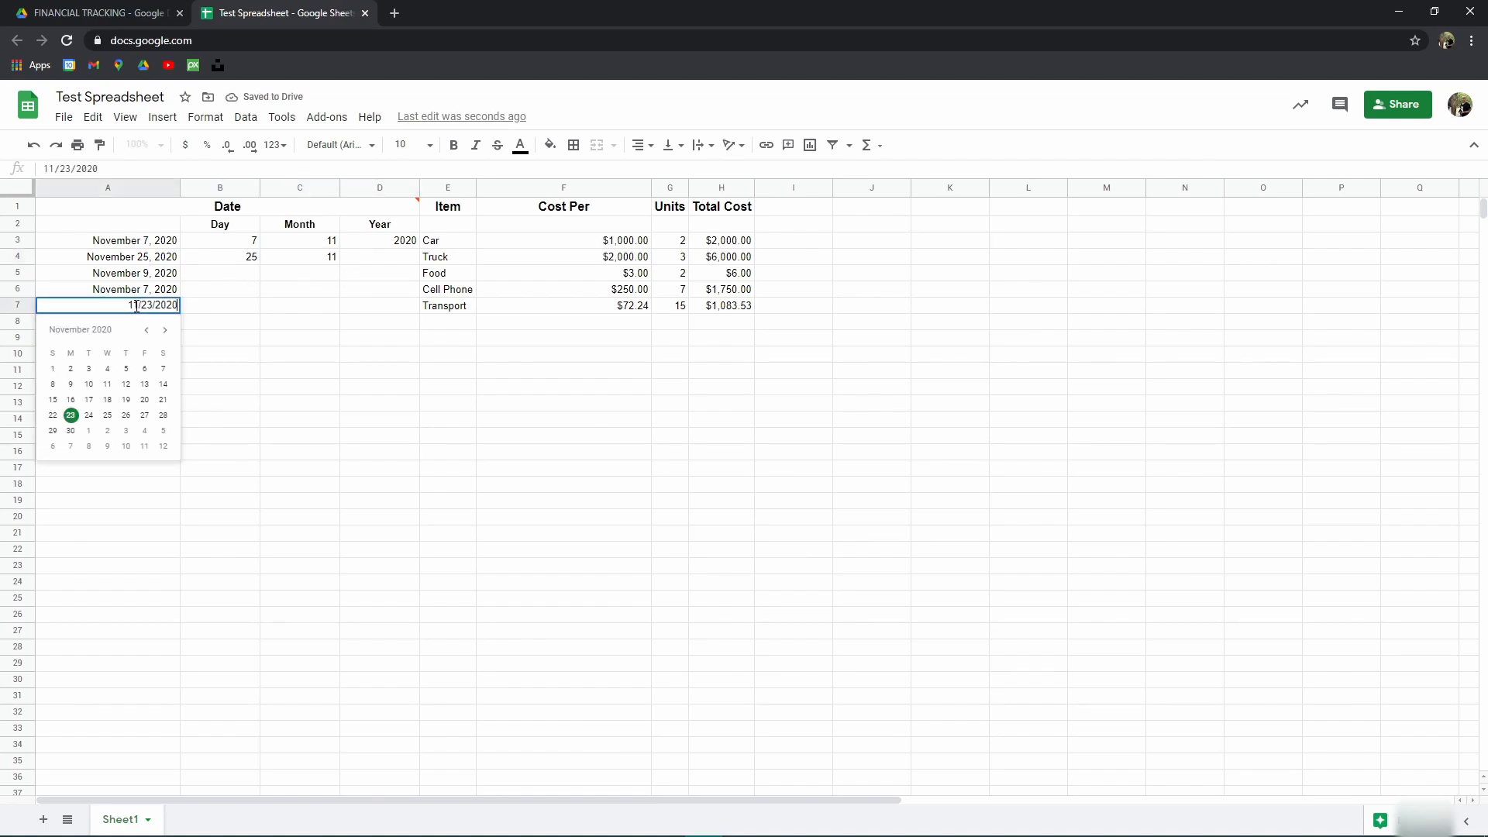
click(146, 330)
click(165, 330)
click(165, 330)
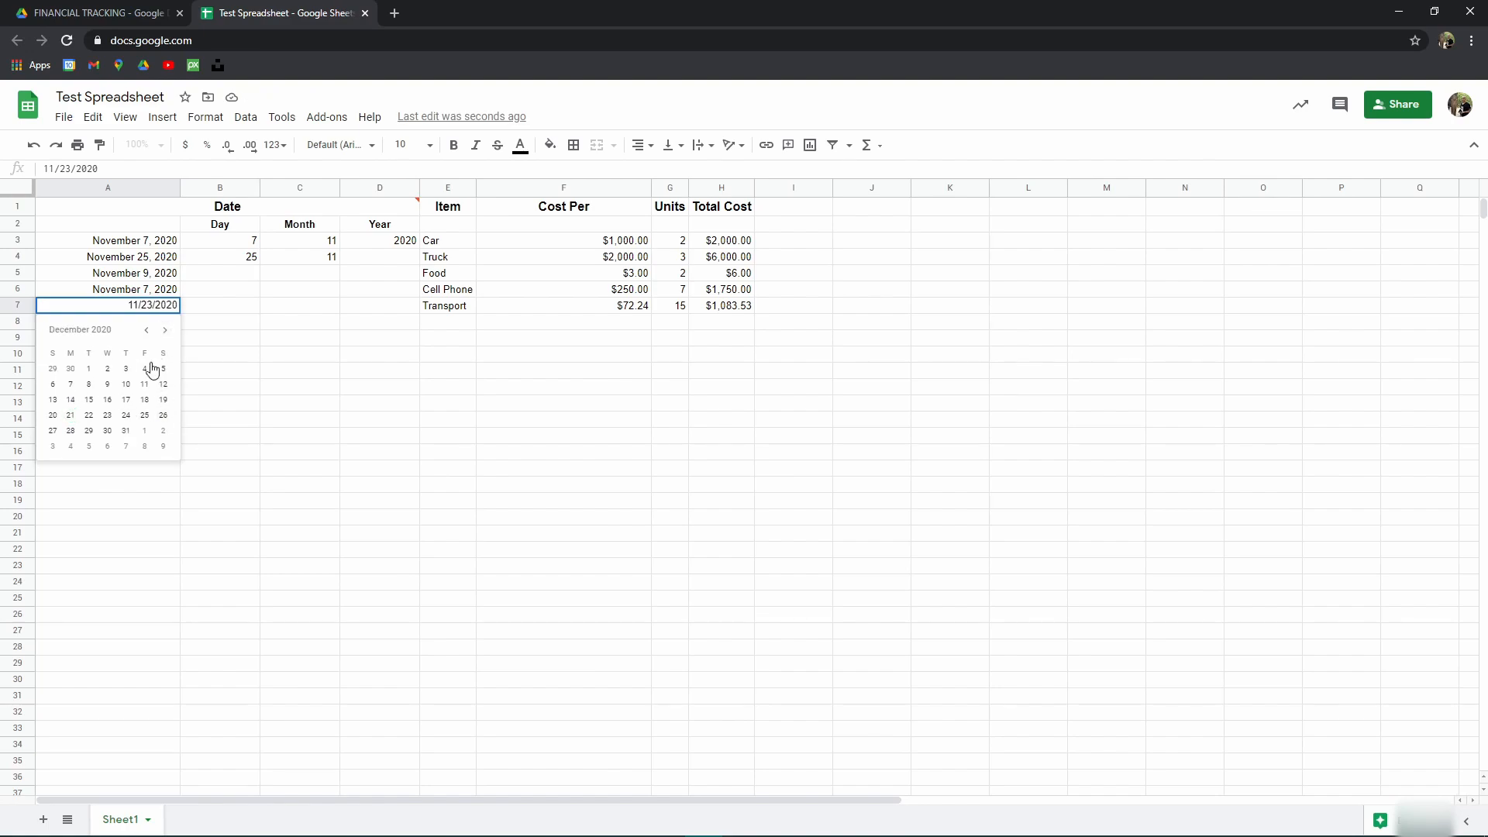
click(90, 371)
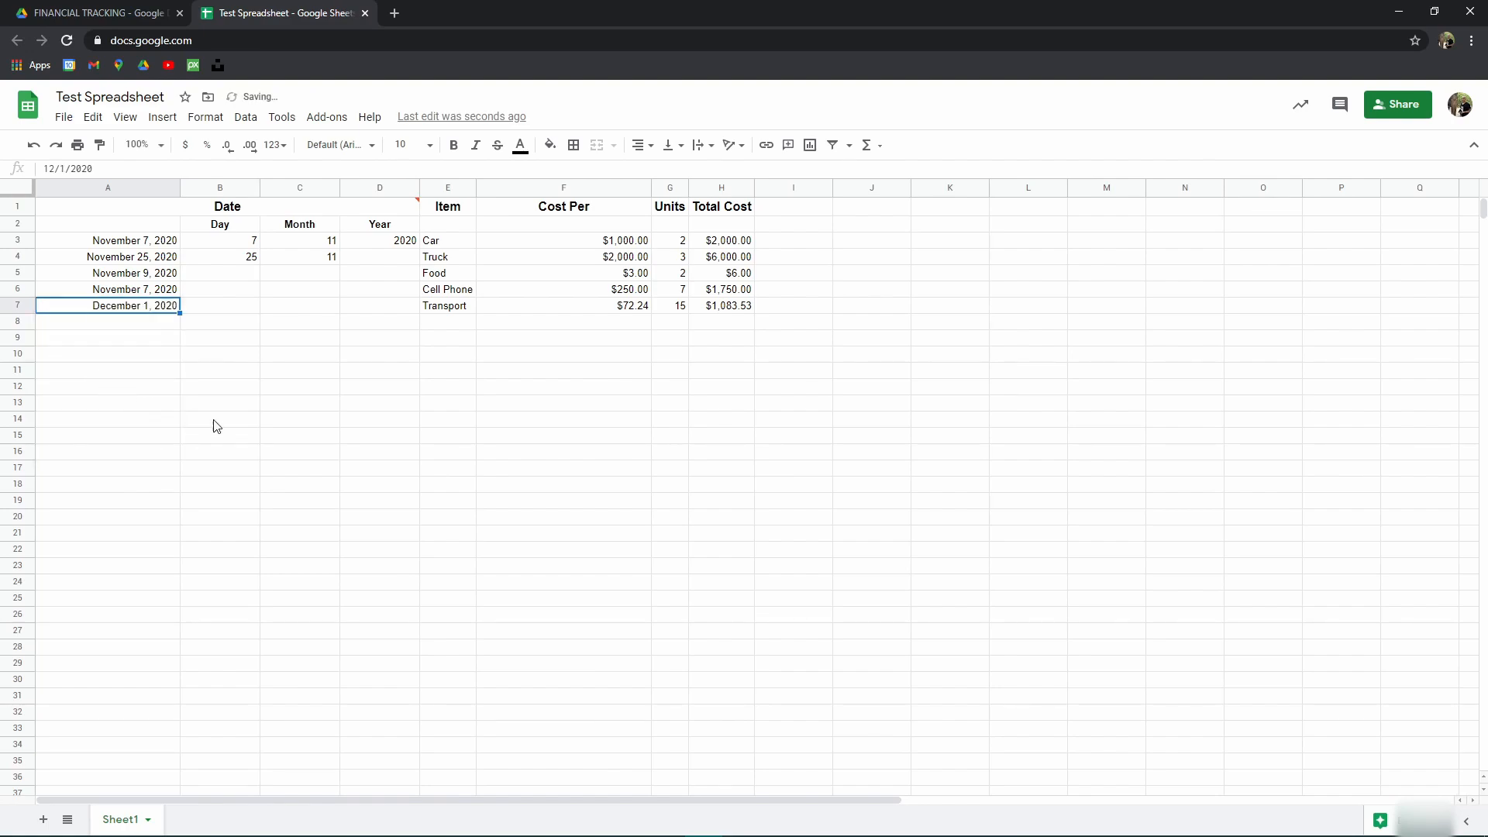
Step: Clear the manually entered day, month and year values from rows 3 and 4 in columns B to D
click(248, 276)
key(Up)
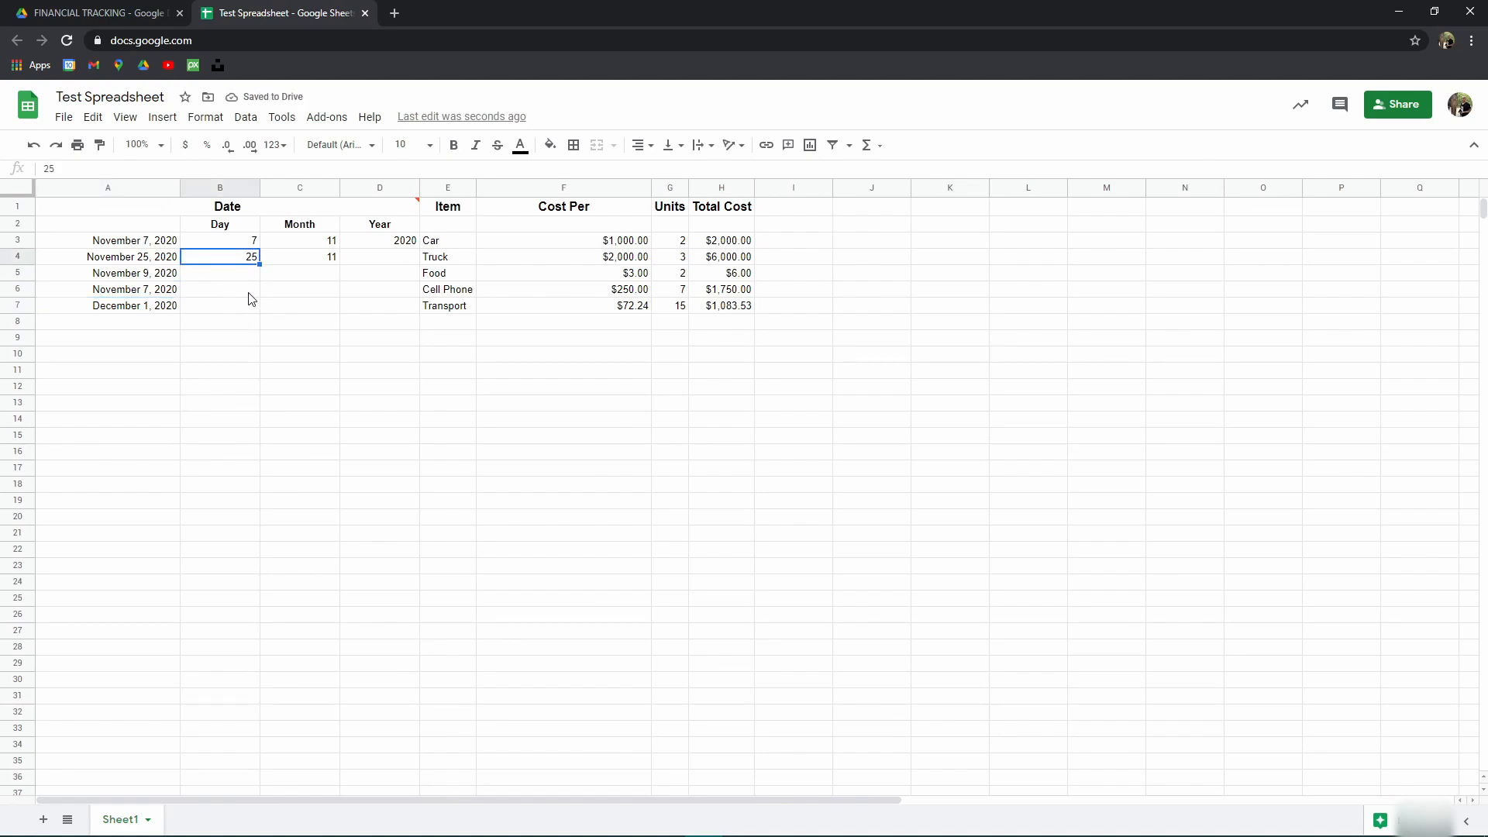
key(Right)
key(Right)
key(Left)
key(Left)
key(Up)
key(Delete)
key(Right)
key(Delete)
key(Down)
key(Delete)
key(Right)
key(Up)
key(Delete)
Step: Enter the formula =day(A3) in cell B3 to extract the day from the date
key(Down)
key(Left)
key(Left)
key(Up)
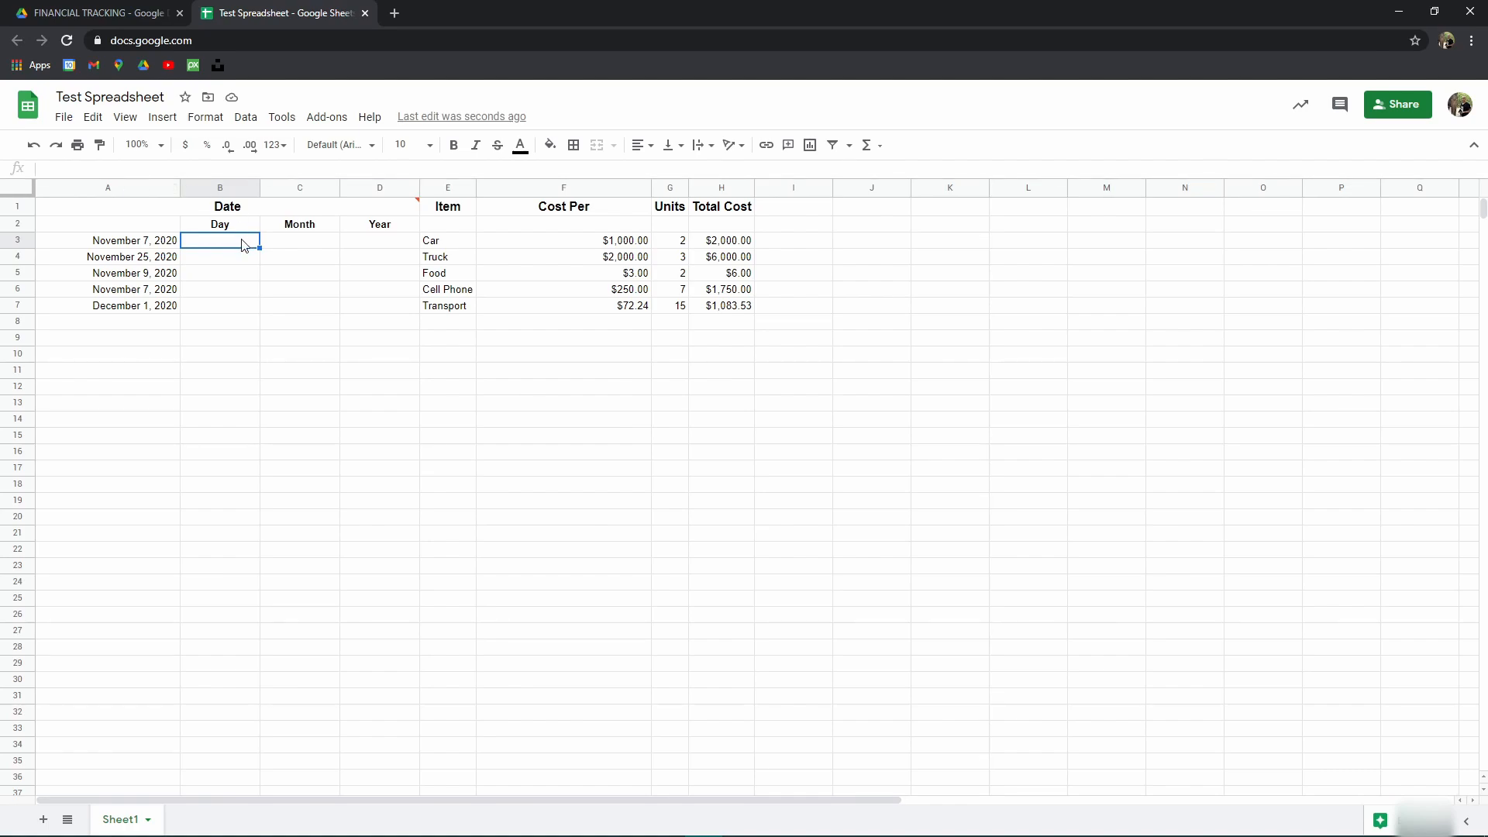
text(=)
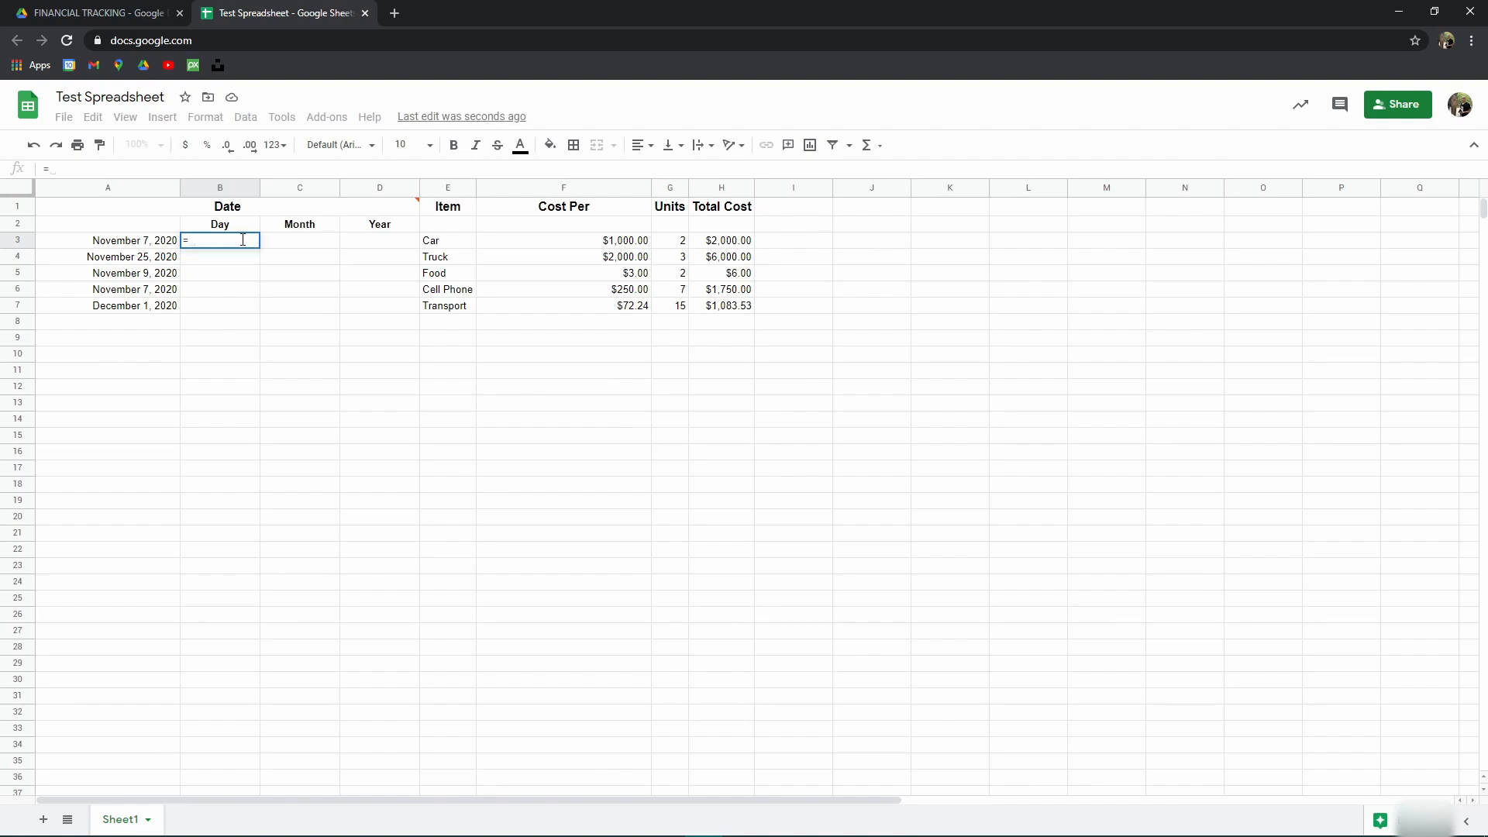
text(day()
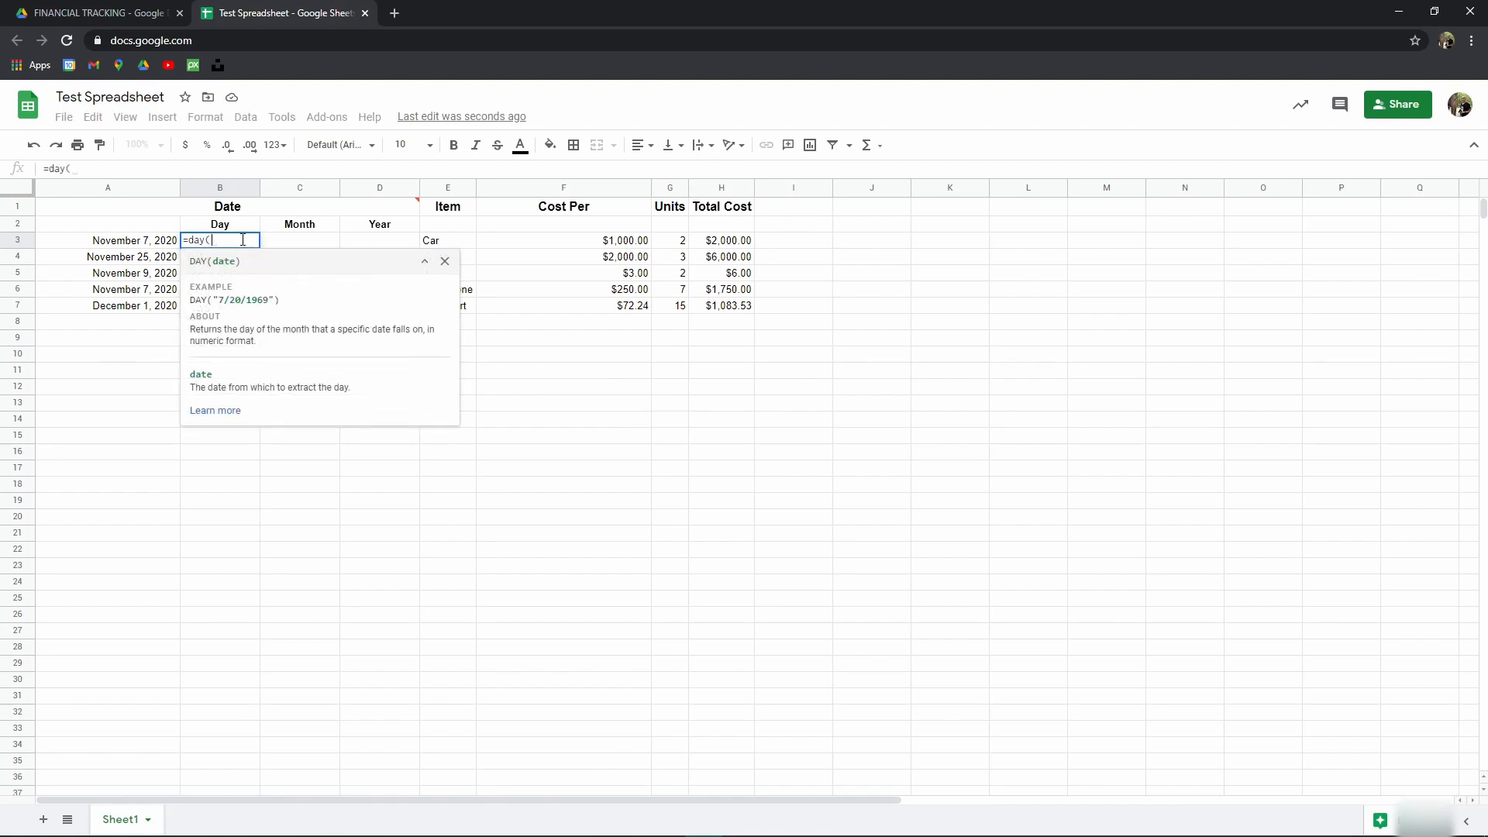
click(133, 242)
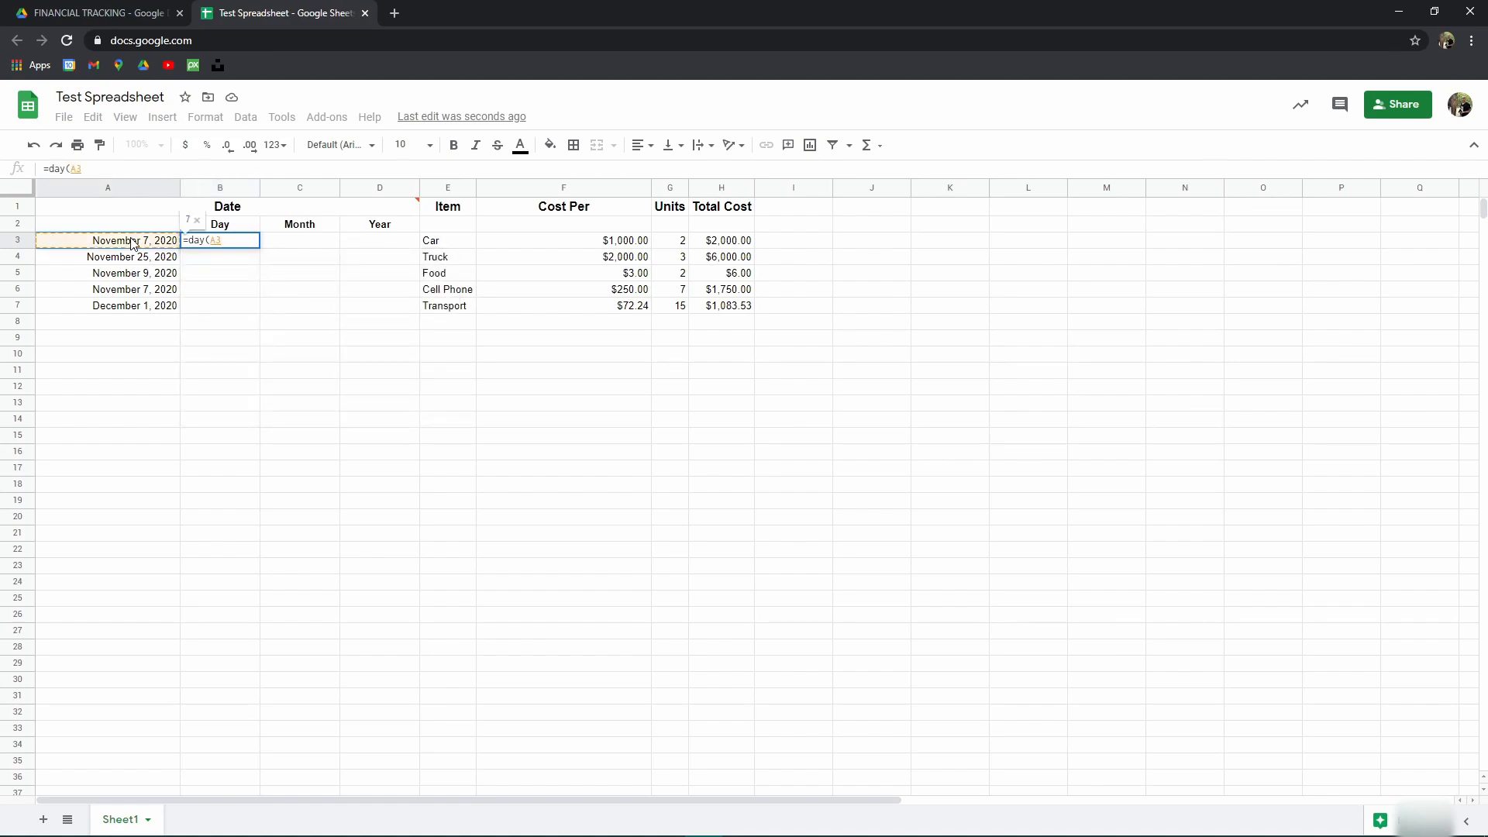
text())
key(Return)
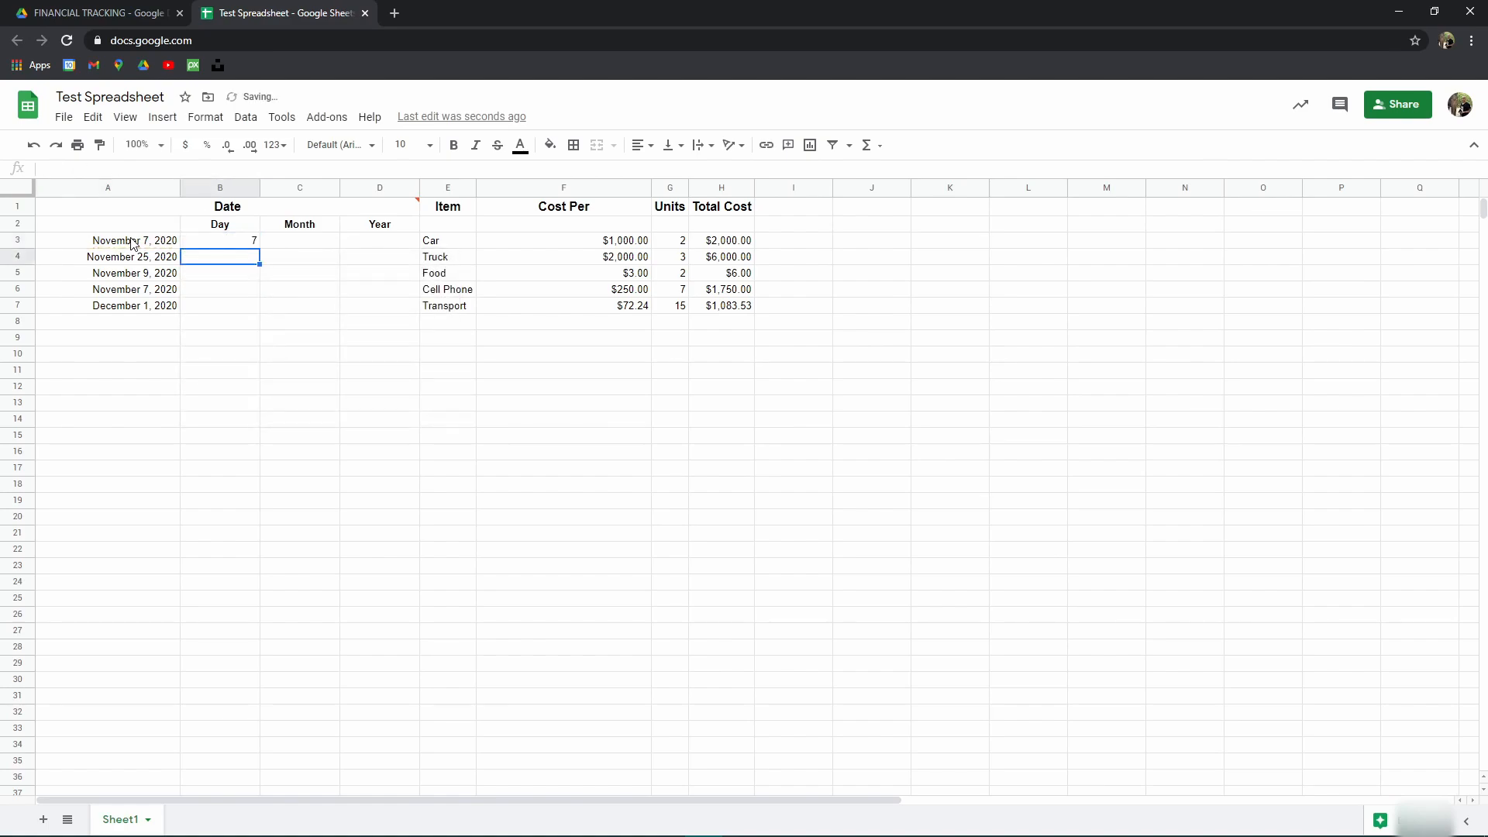
Step: Fill the day formula from B3 across to C3 and D3 and check the copied cell references
click(223, 243)
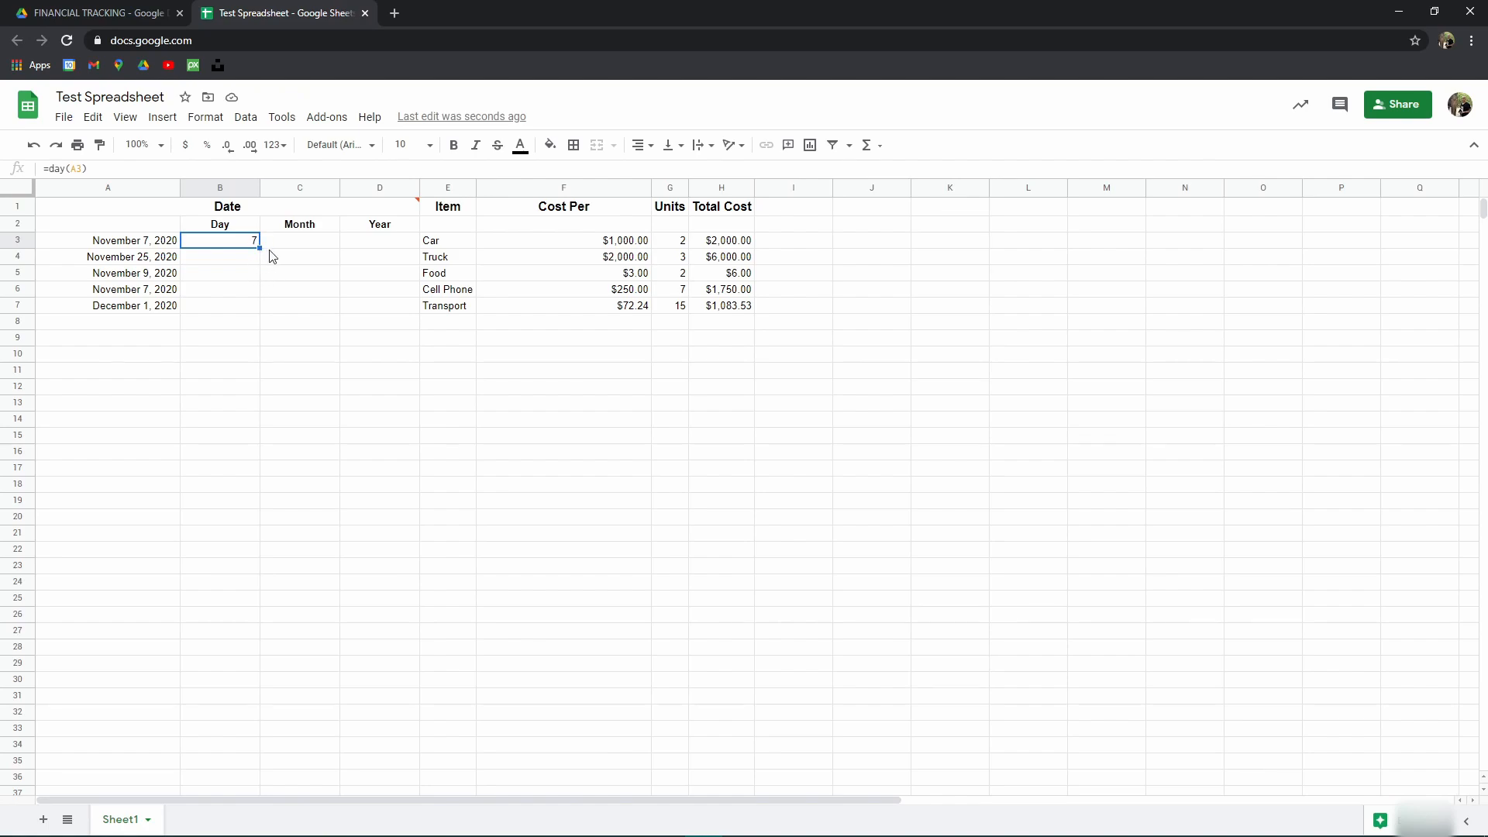
drag(259, 247, 379, 246)
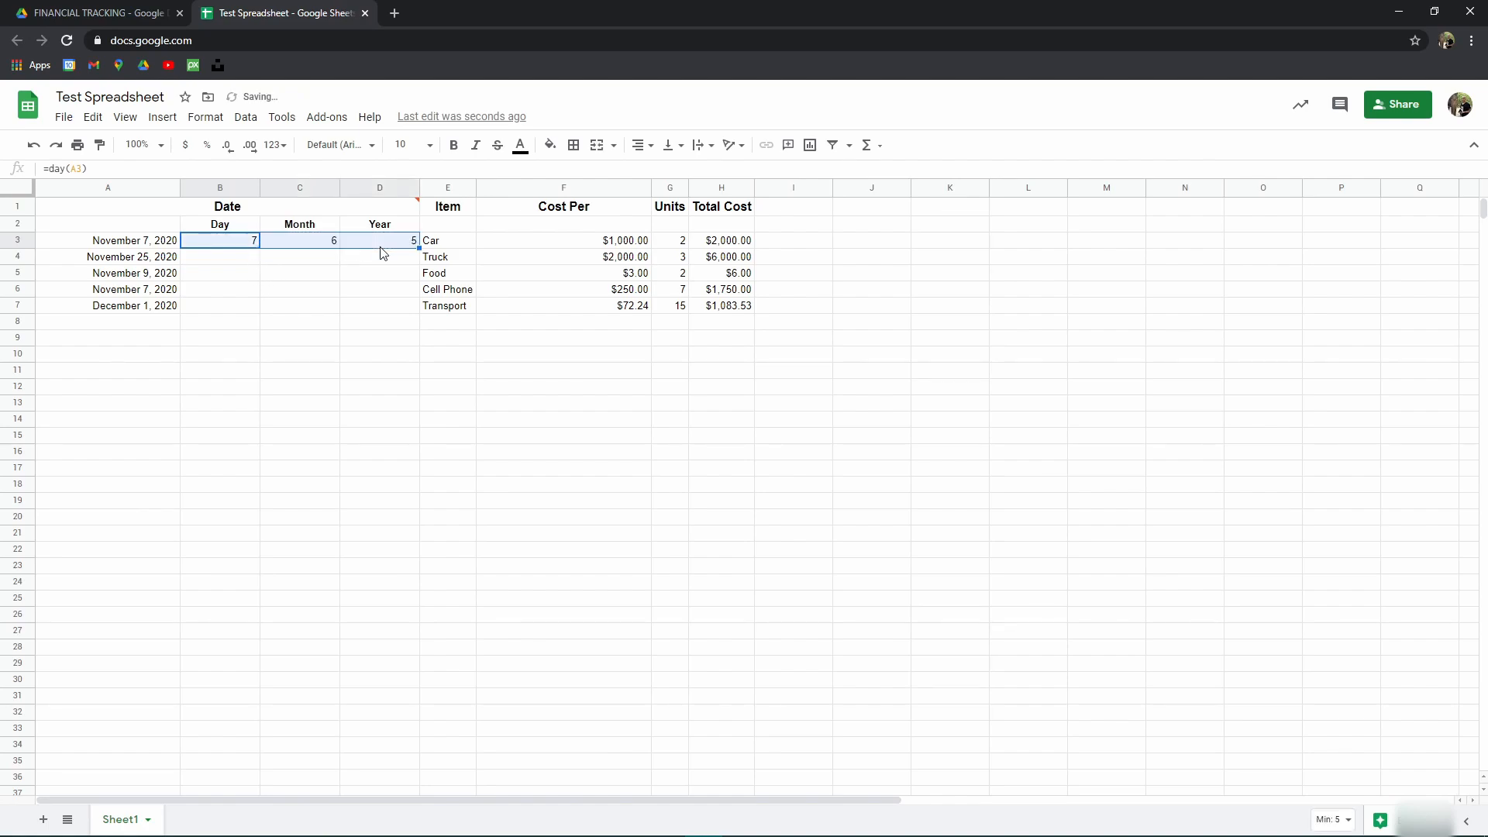
click(335, 249)
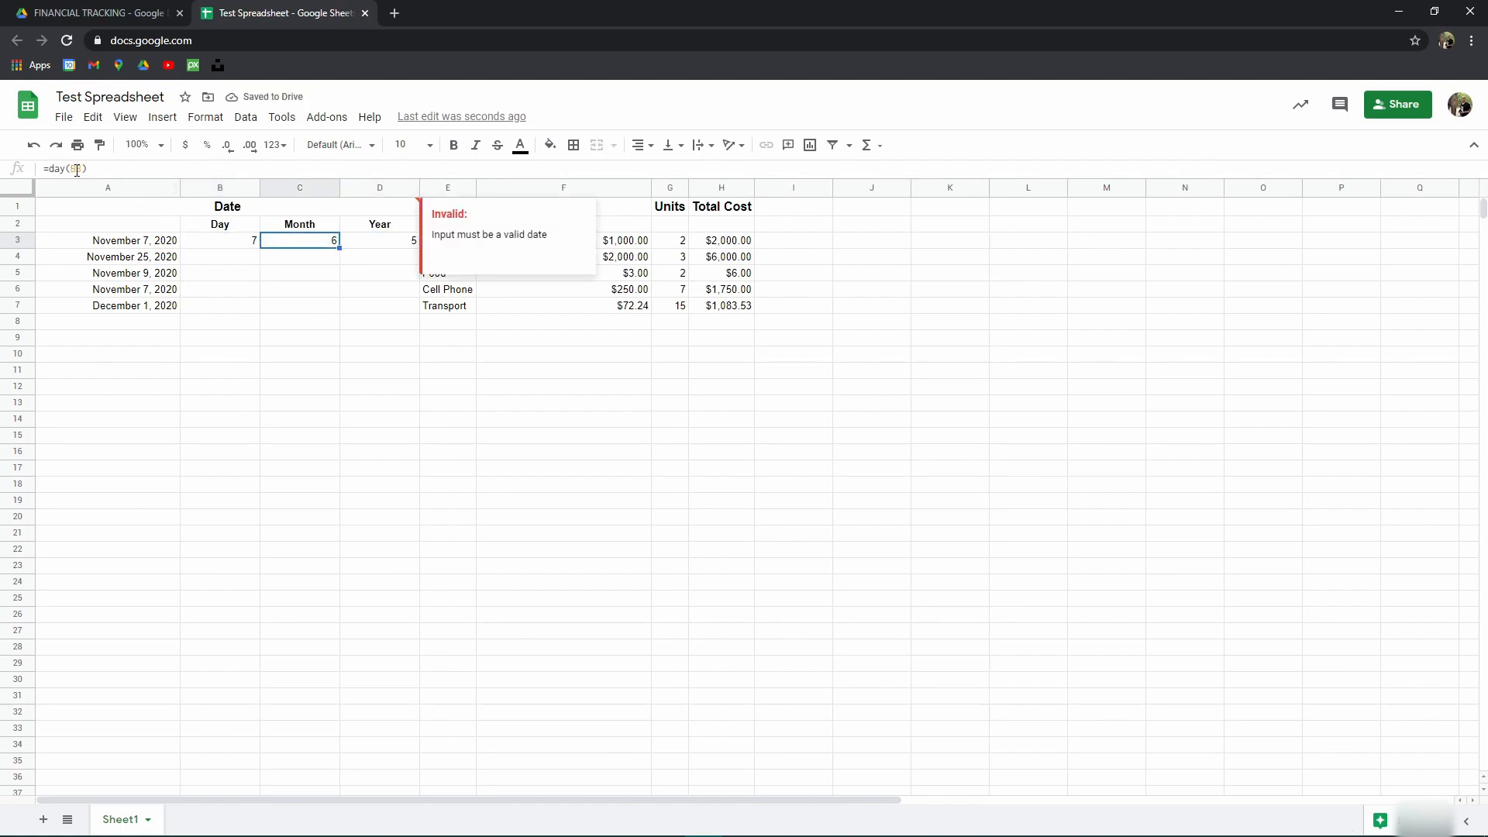
click(345, 240)
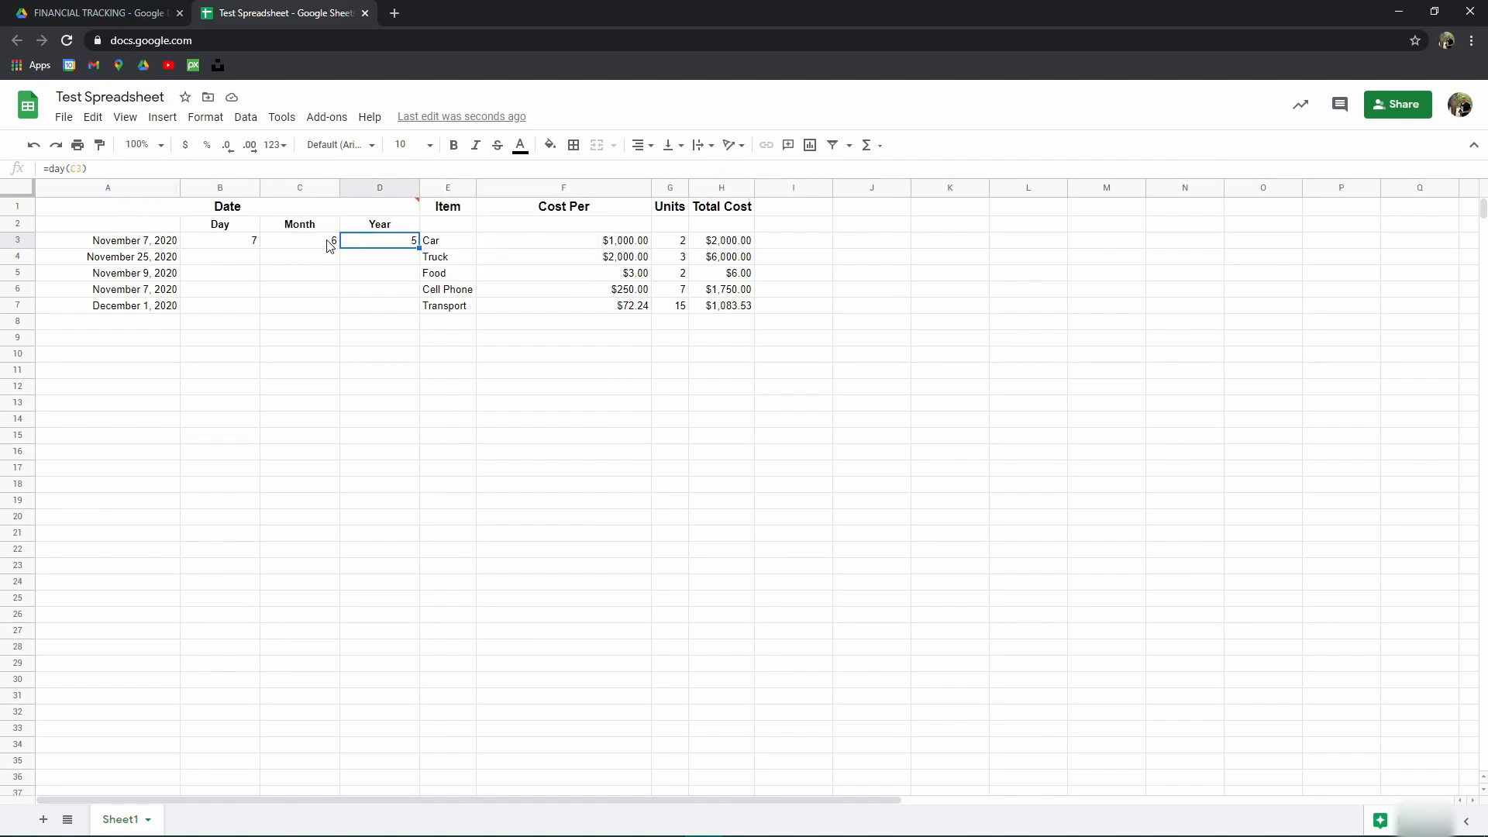
Step: Delete the copied formulas from cells D3 and C3
key(Delete)
key(Left)
key(Delete)
key(Left)
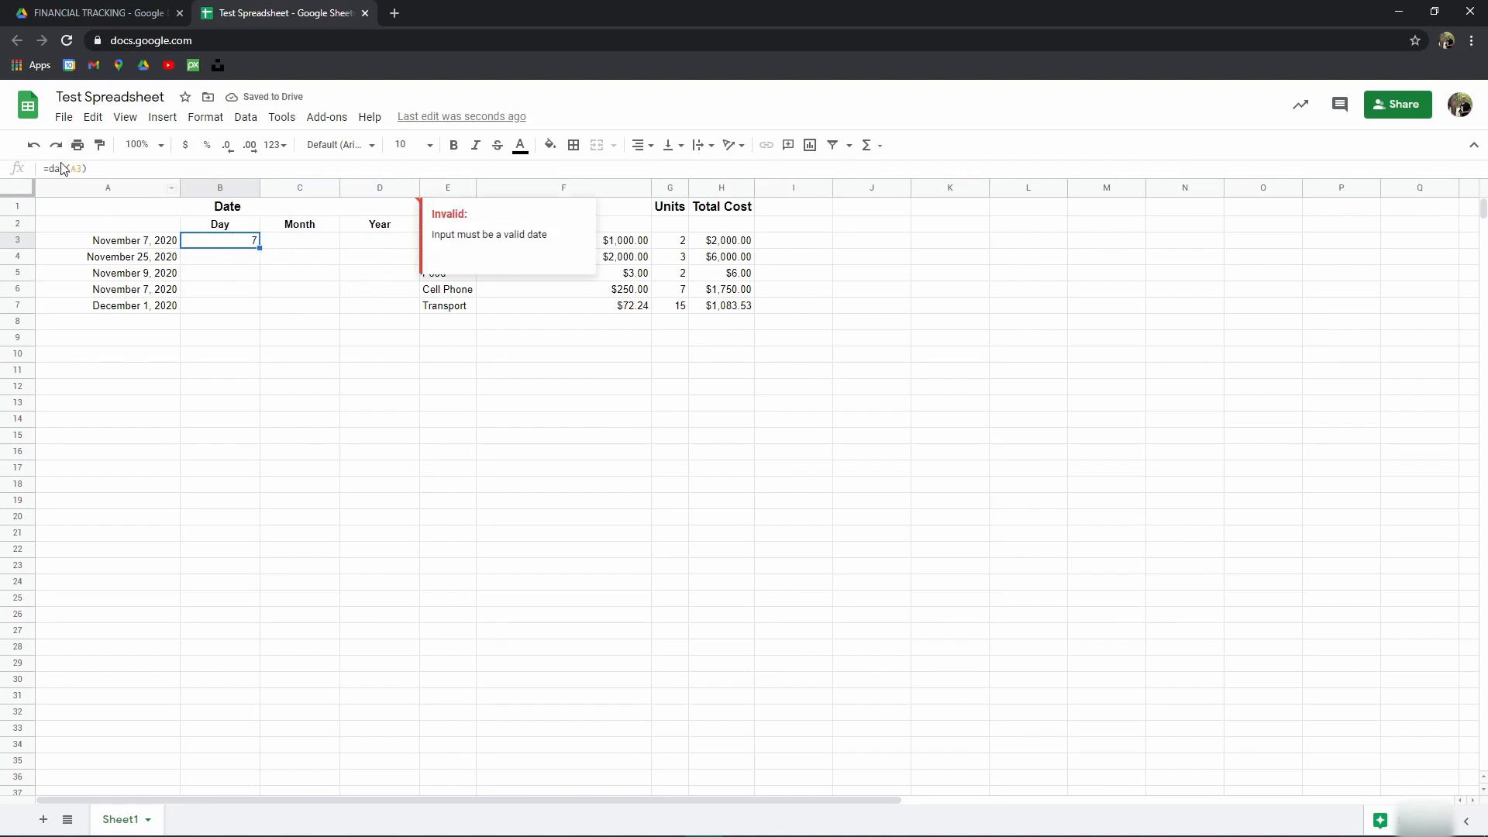
Step: Fill the day formula from B3 into C3 and from C3 into D3, and examine the formula in D3
drag(261, 246, 326, 243)
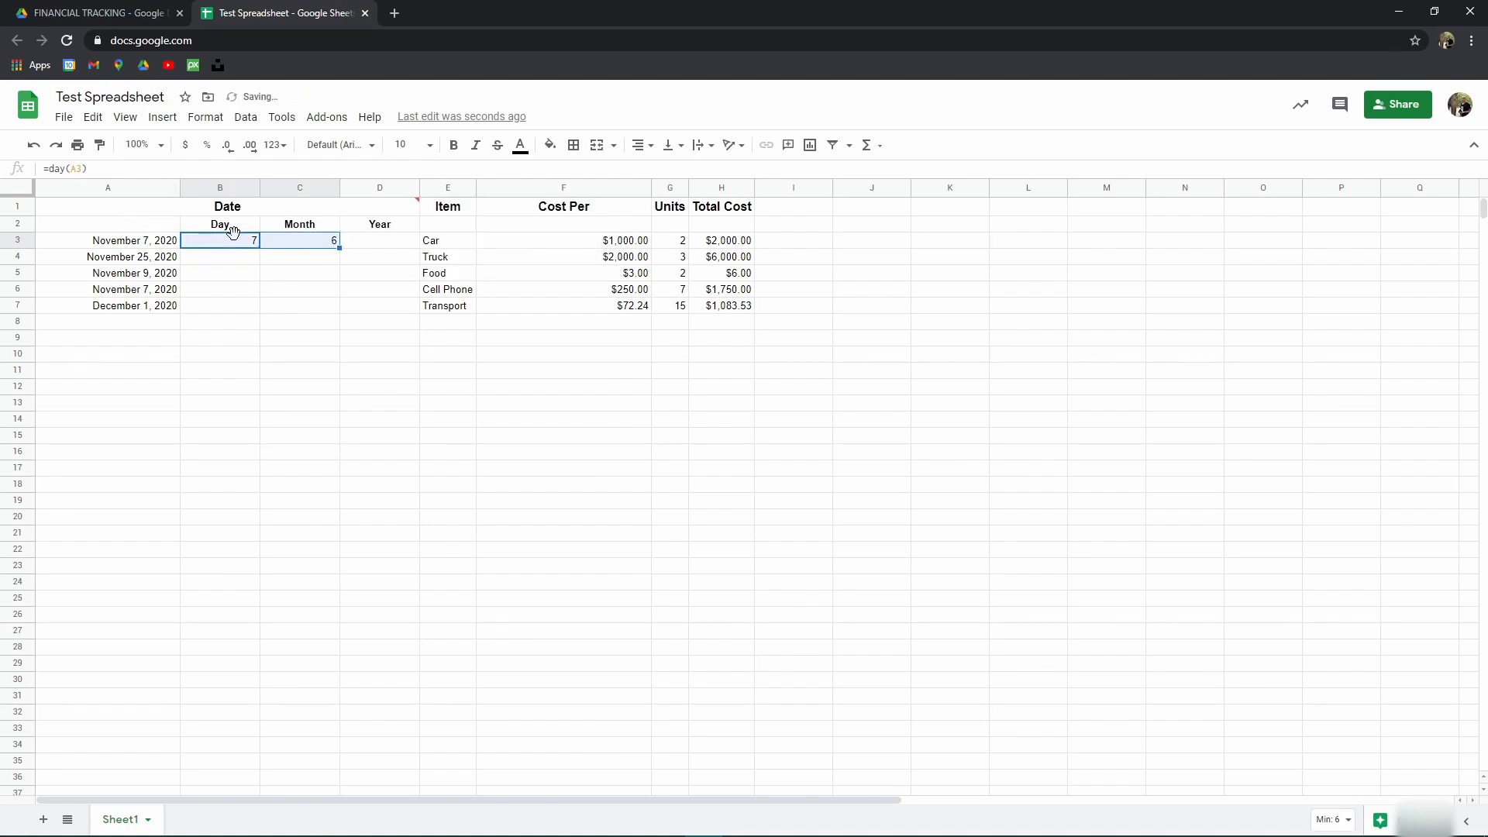
click(286, 243)
drag(341, 247, 395, 246)
click(392, 243)
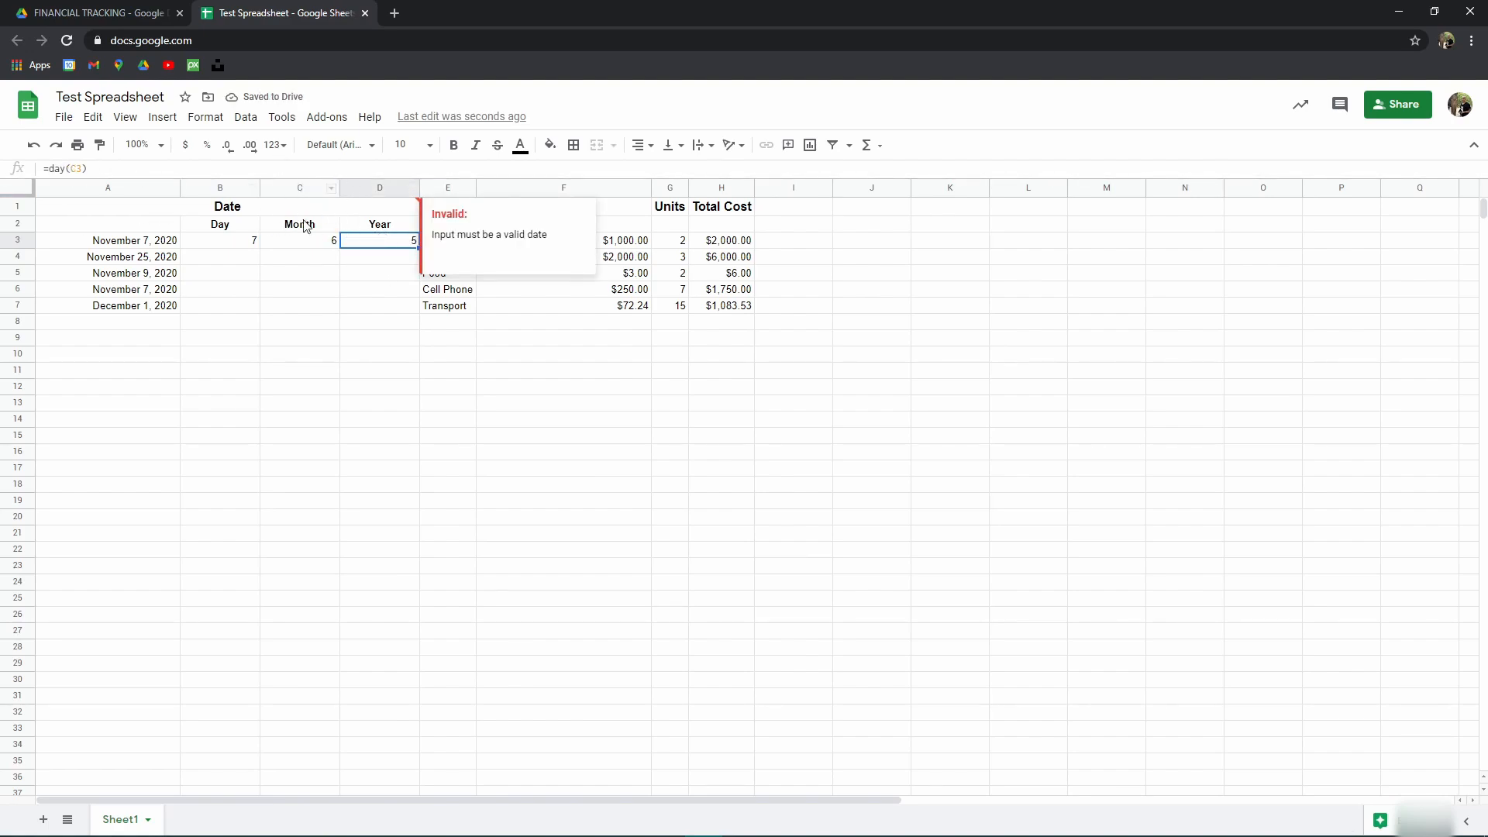
Step: Clear cells D3 and C3 again, keeping only the day formula in B3
key(Delete)
click(285, 243)
key(Delete)
Step: Lock the column reference in cell B3 by changing its formula to =day($A3)
click(248, 244)
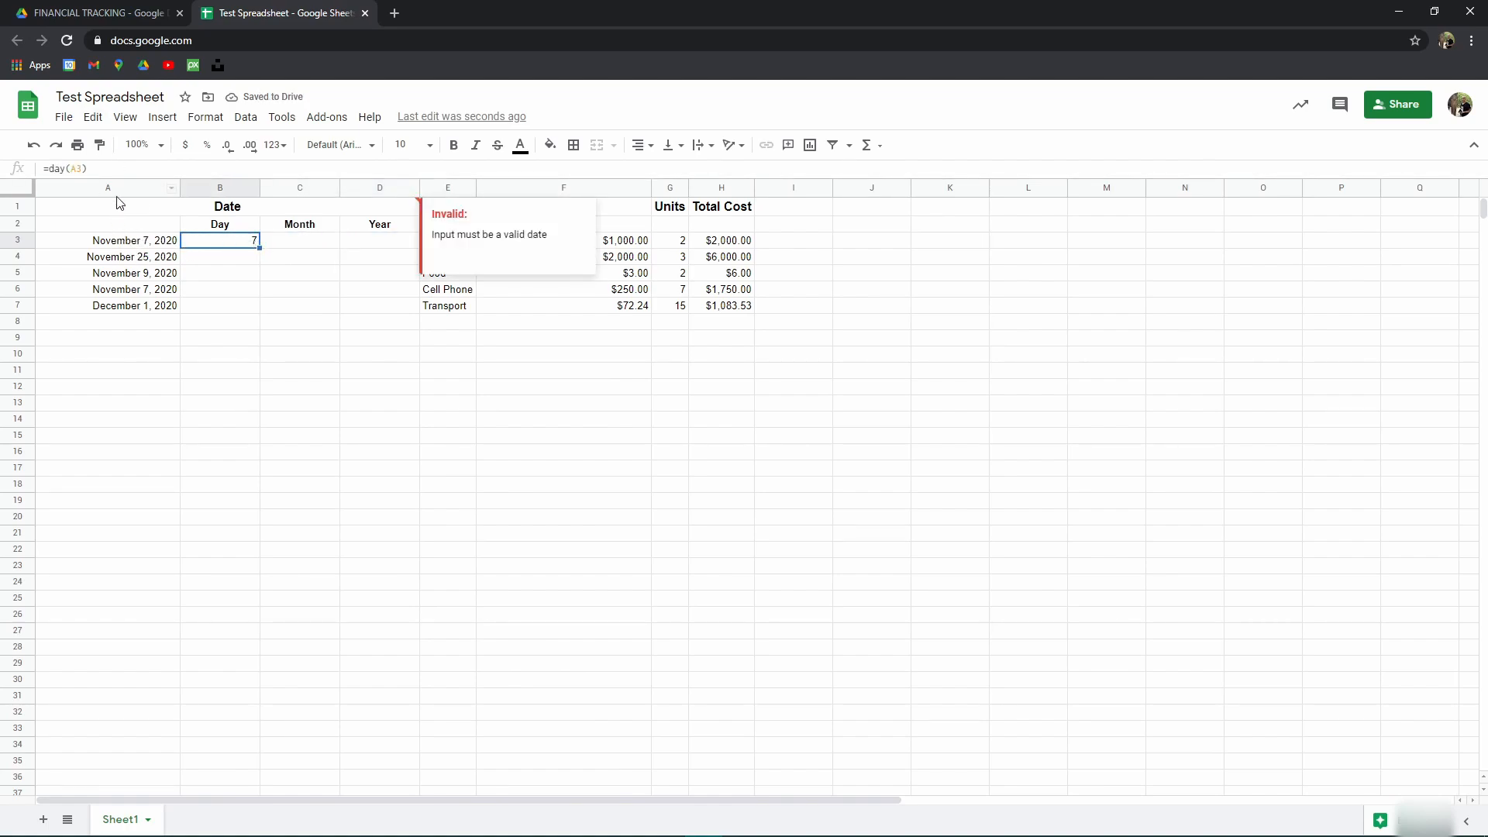
click(75, 170)
text($A$)
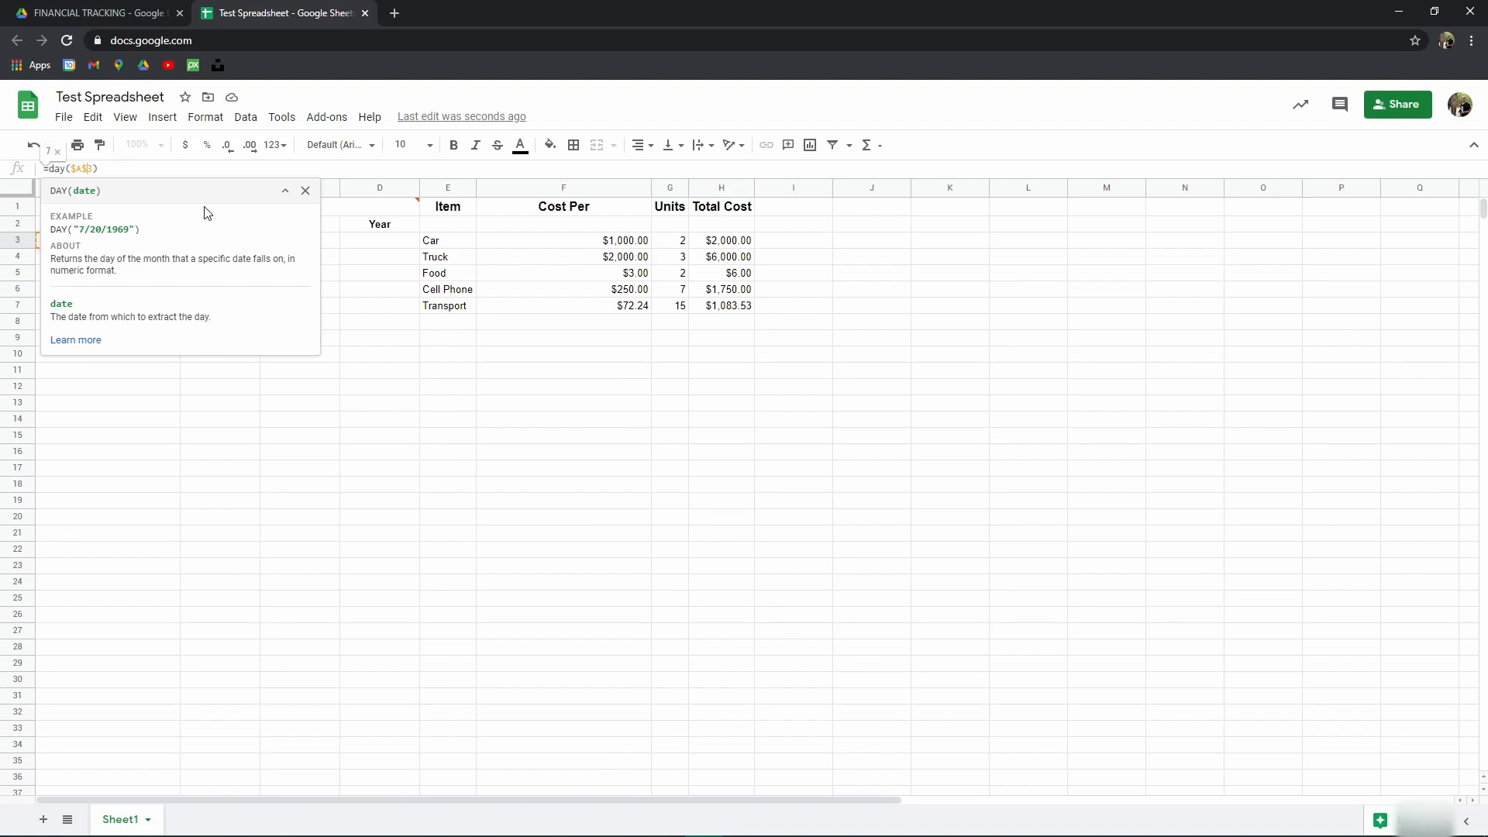
text(\)
key(BackSpace)
key(BackSpace)
key(Return)
Step: Fill the column-locked day formula from B3 across to C3 and D3 and compare the references in all three cells
click(228, 242)
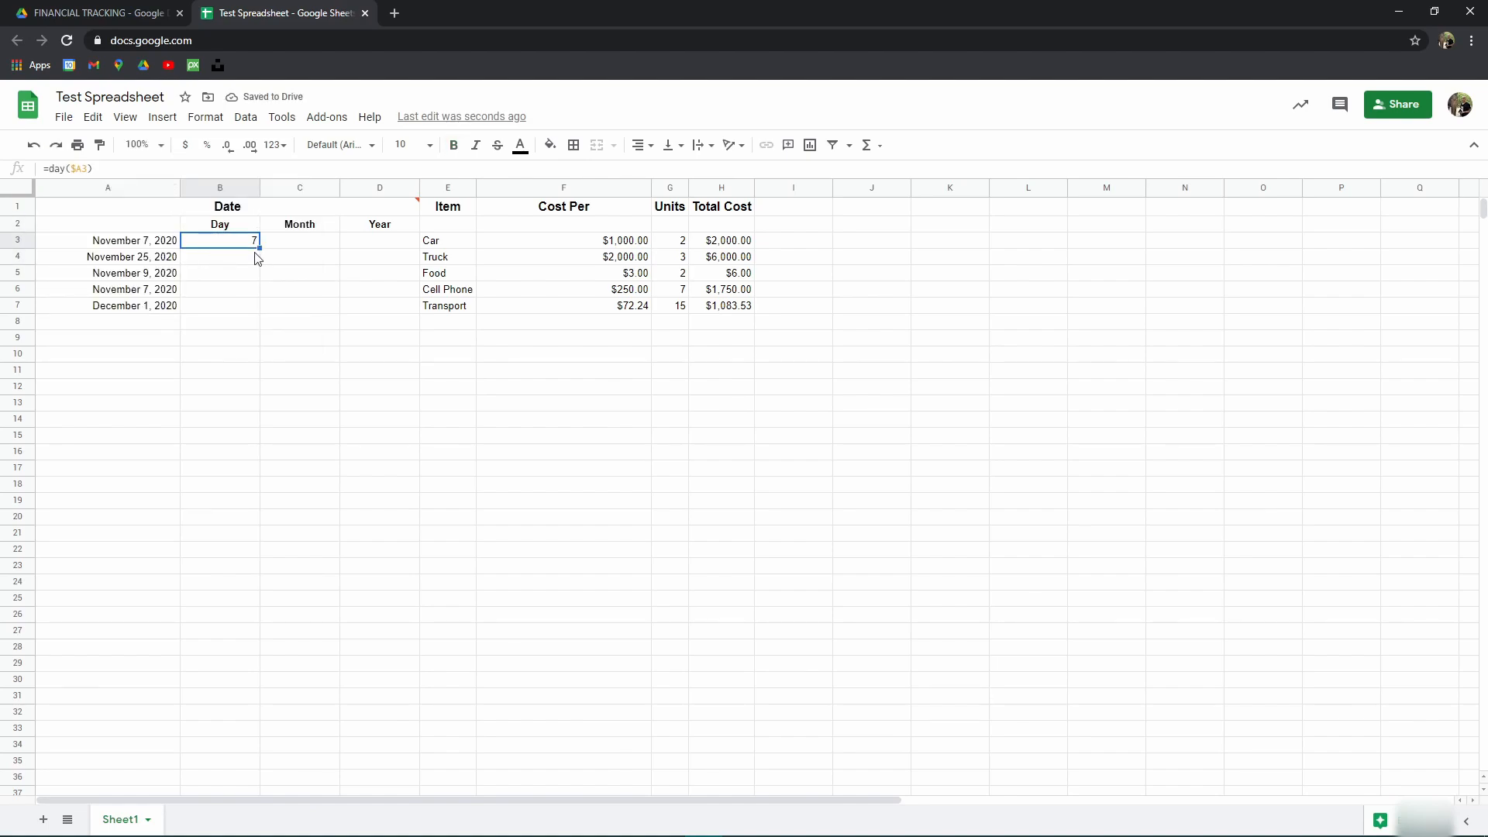
drag(259, 248, 388, 248)
click(326, 248)
click(206, 249)
click(312, 249)
click(382, 242)
click(209, 242)
click(365, 242)
Step: Try filling the day formula from B3 down to B7, check the row references, and undo the fill
click(256, 241)
drag(262, 248, 259, 303)
click(251, 256)
click(252, 246)
click(251, 260)
click(254, 275)
key(ctrl+z)
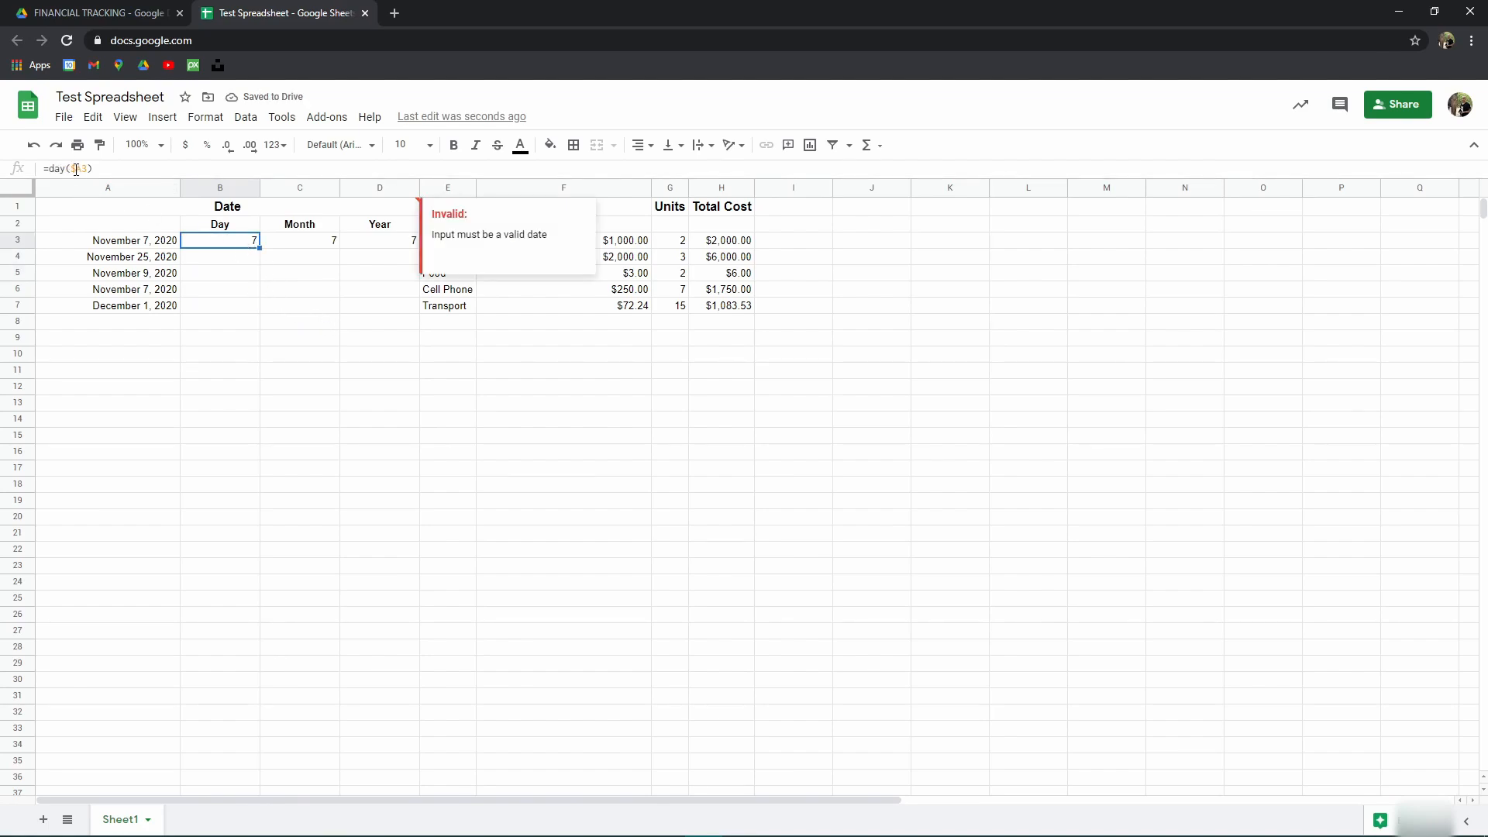
Step: Replace the function in cell C3 so that its formula is =MONTH($A3)
click(322, 244)
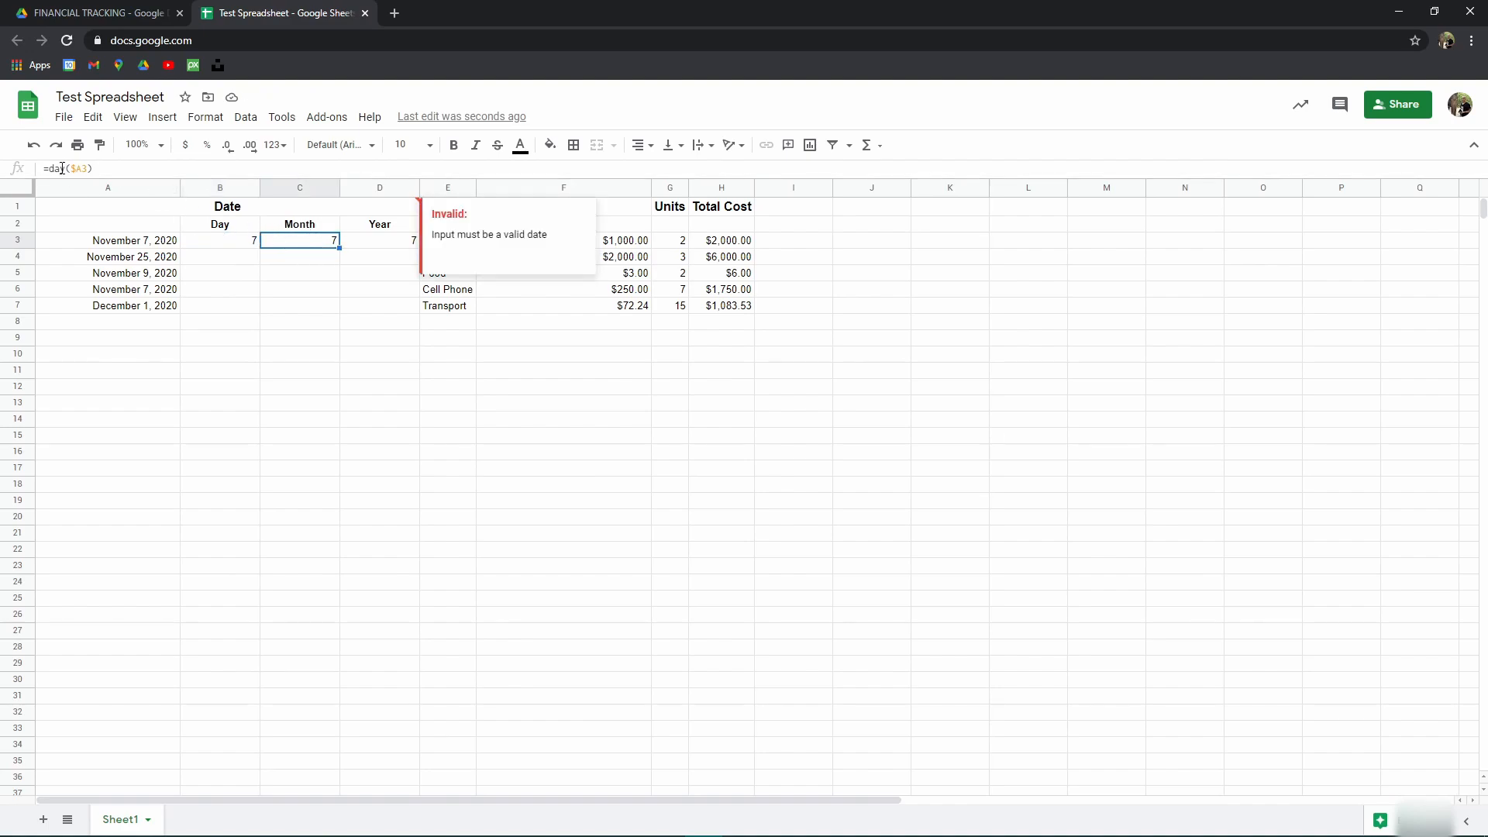
click(65, 168)
double_click(55, 168)
text(MONTH)
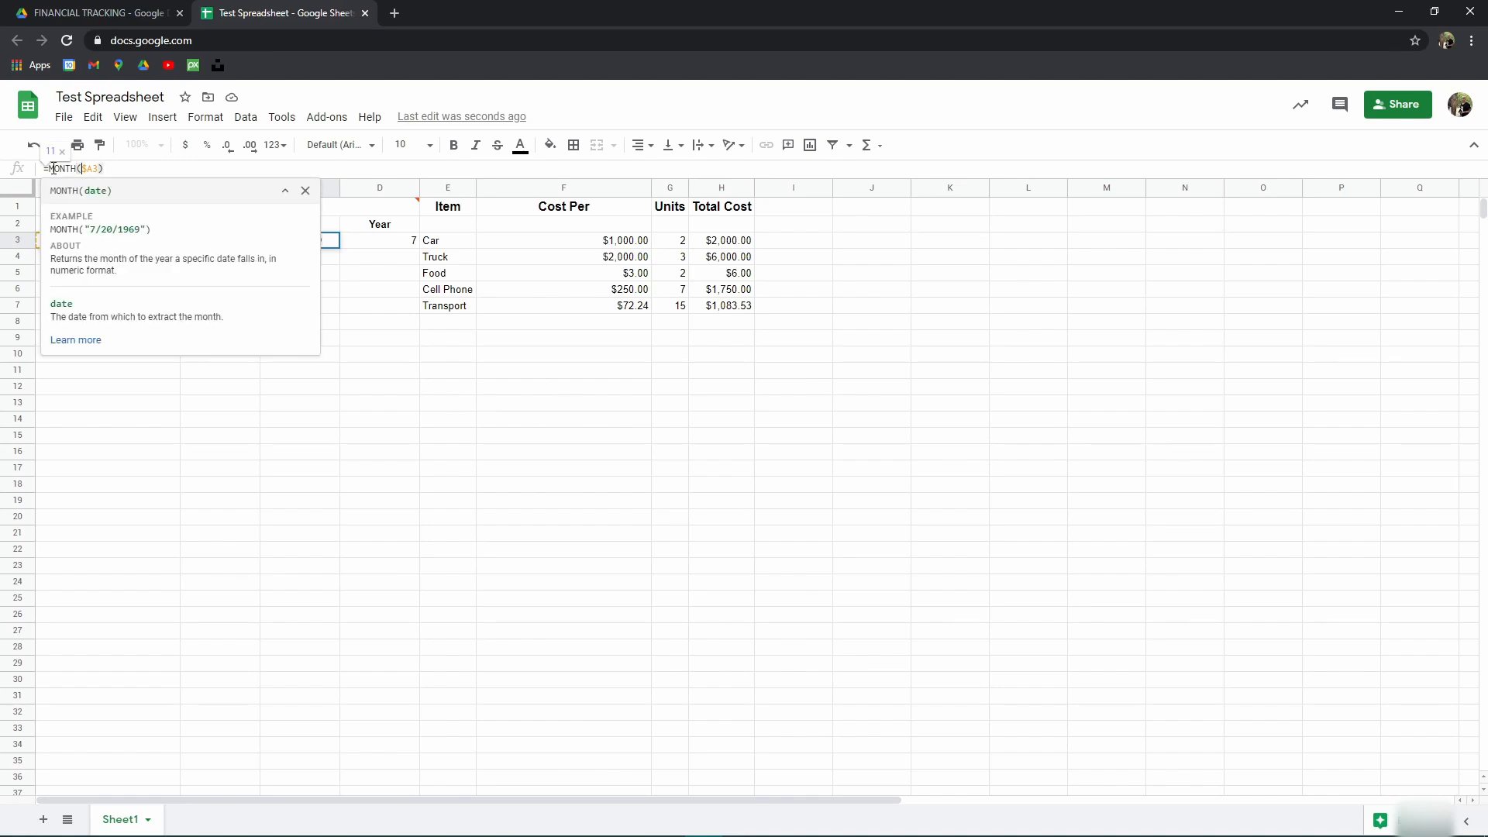
key(Return)
Step: Replace the function in cell D3 so that its formula is =YEAR($A3)
click(389, 239)
click(65, 168)
double_click(54, 169)
text(YEAR($A3)
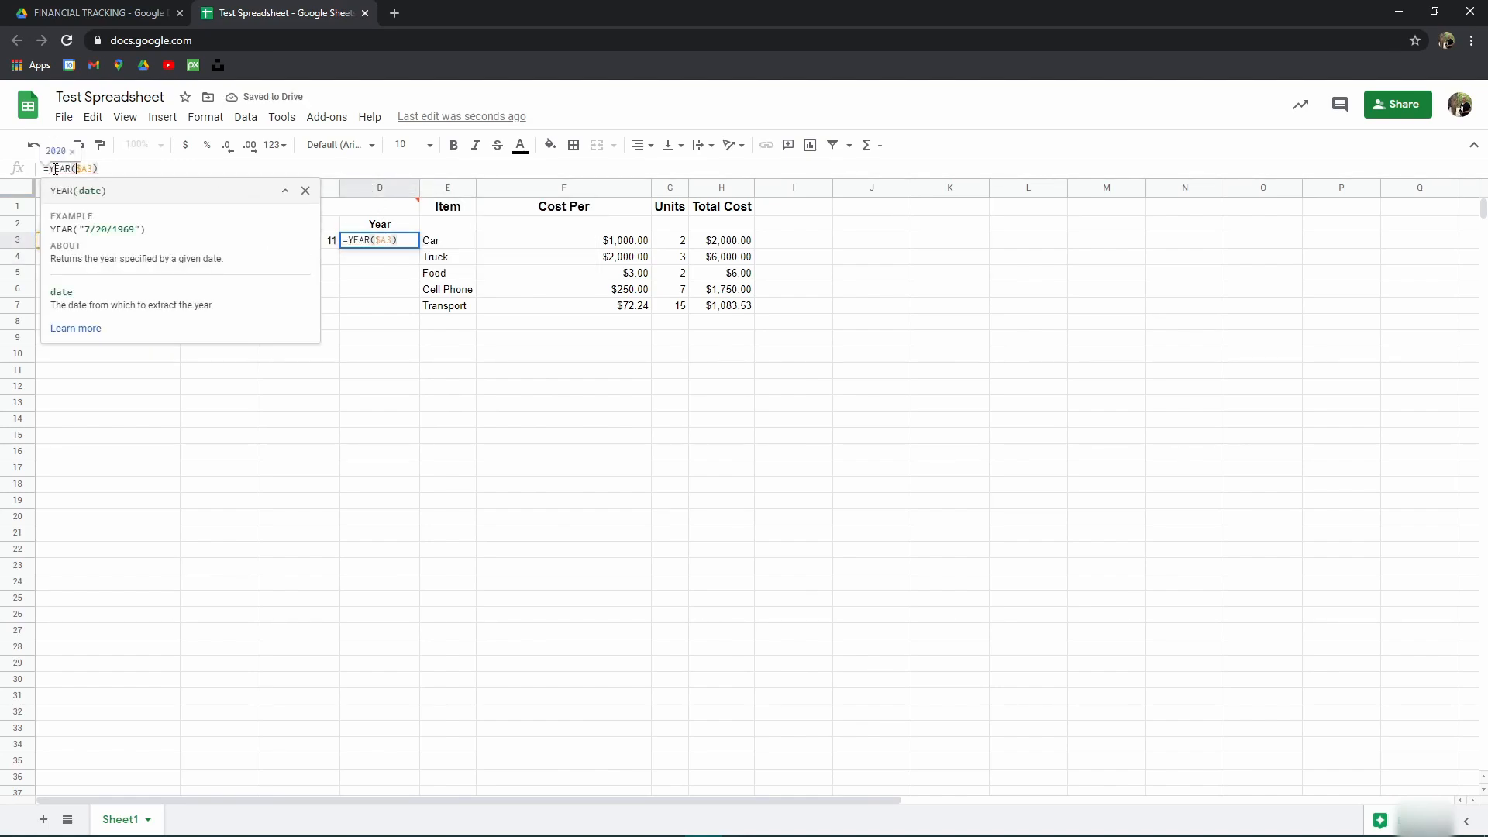
key(Return)
click(395, 410)
click(256, 246)
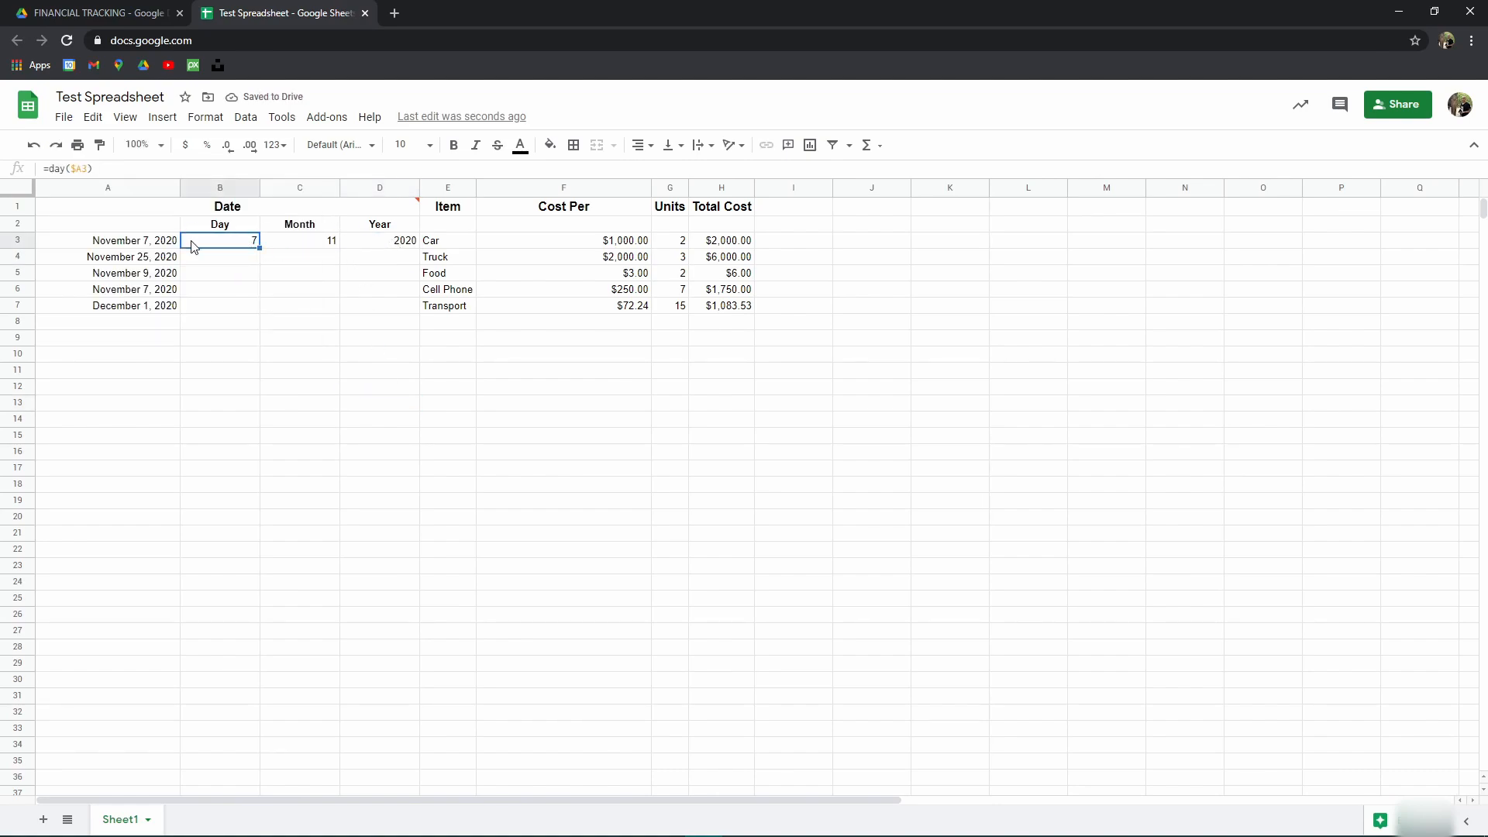
Step: Compare the day, month and year formulas in B3, C3 and D3 with the date in A3
click(299, 248)
click(388, 248)
click(226, 248)
click(310, 246)
click(383, 245)
click(140, 247)
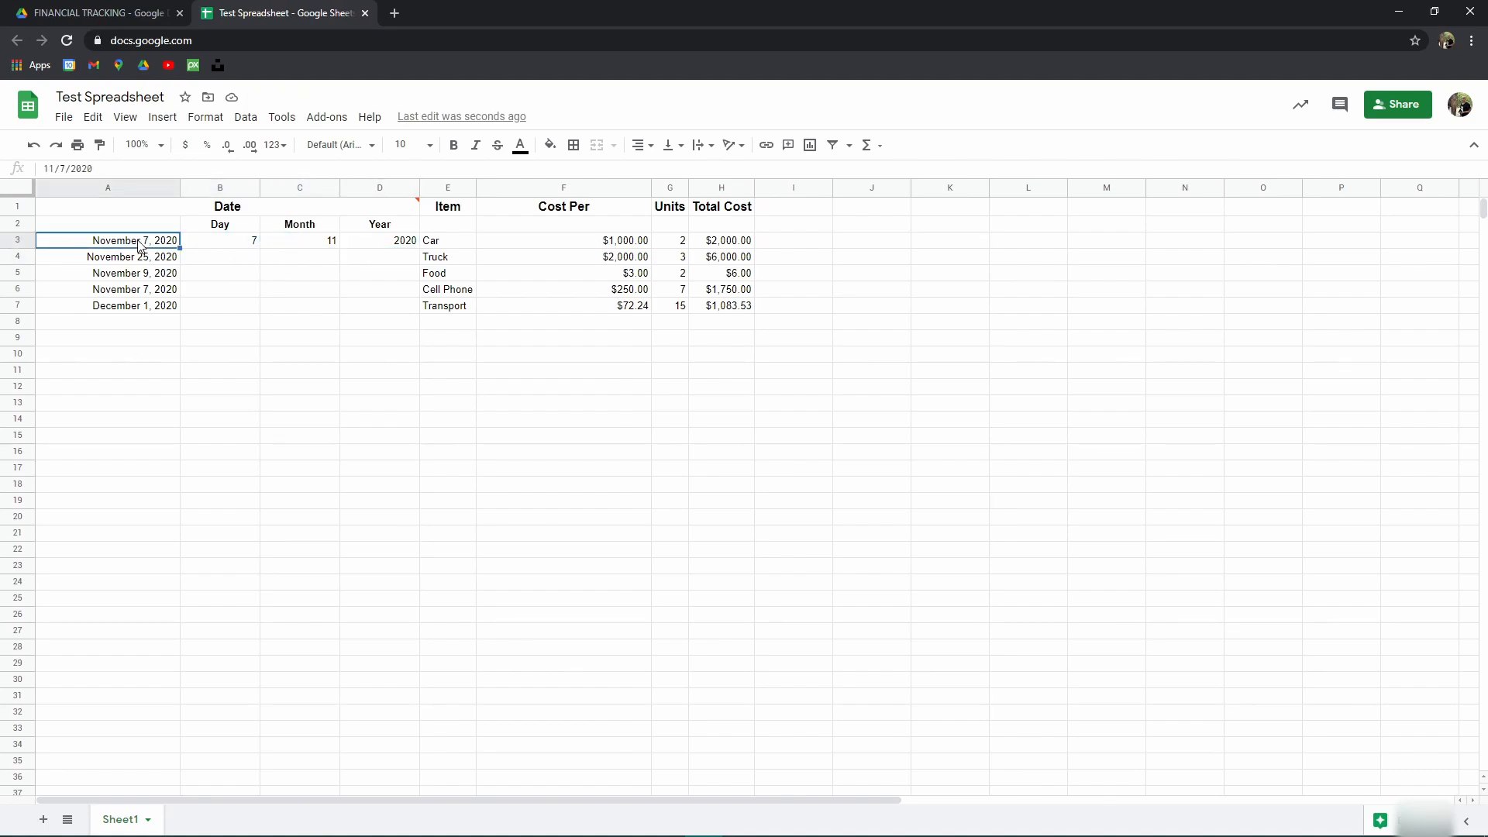
Step: Fill the day, month and year formulas from B3:D3 down to row 20
click(217, 241)
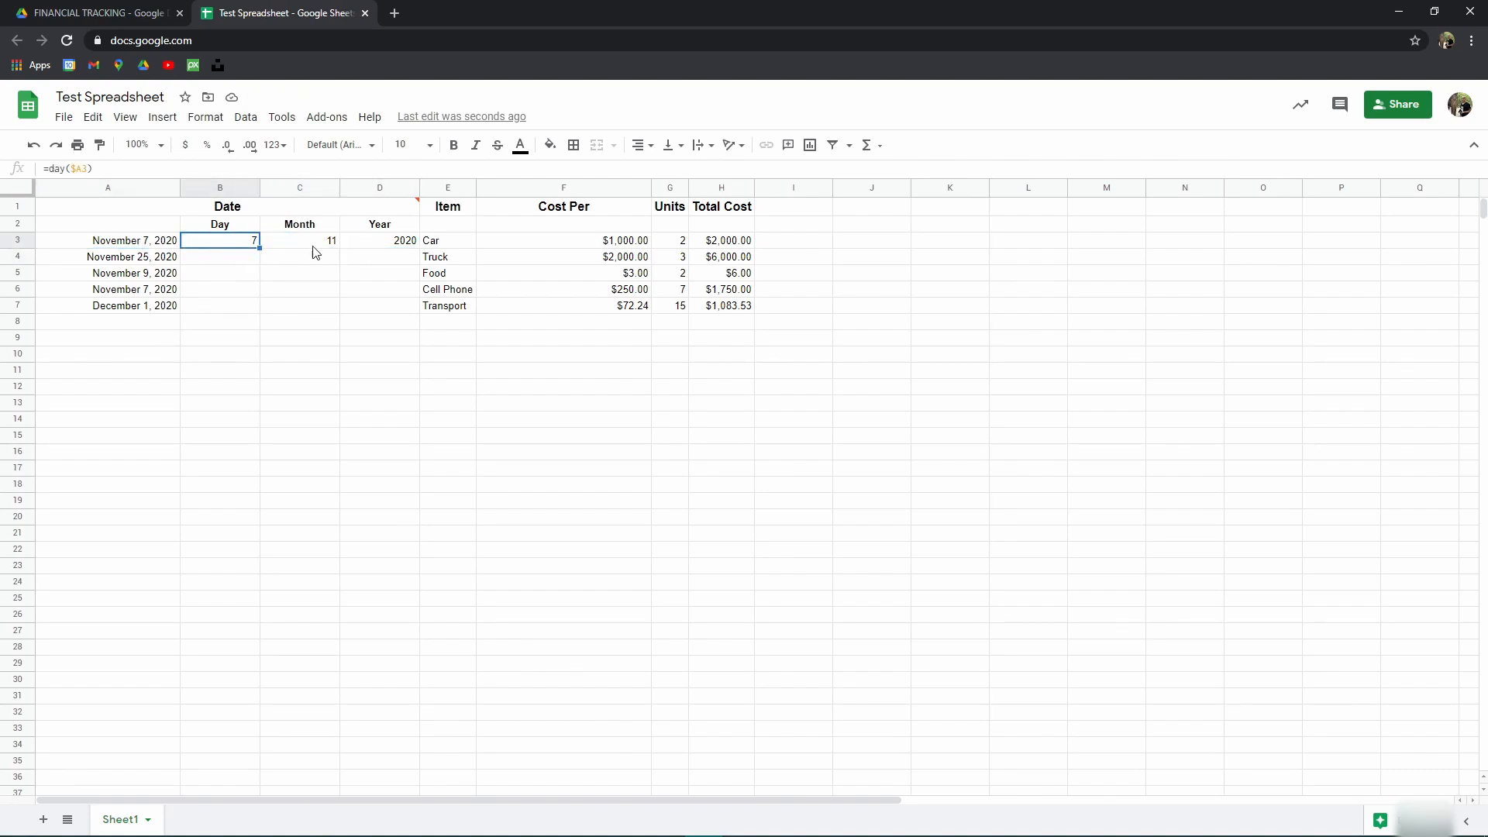
shift+click(399, 242)
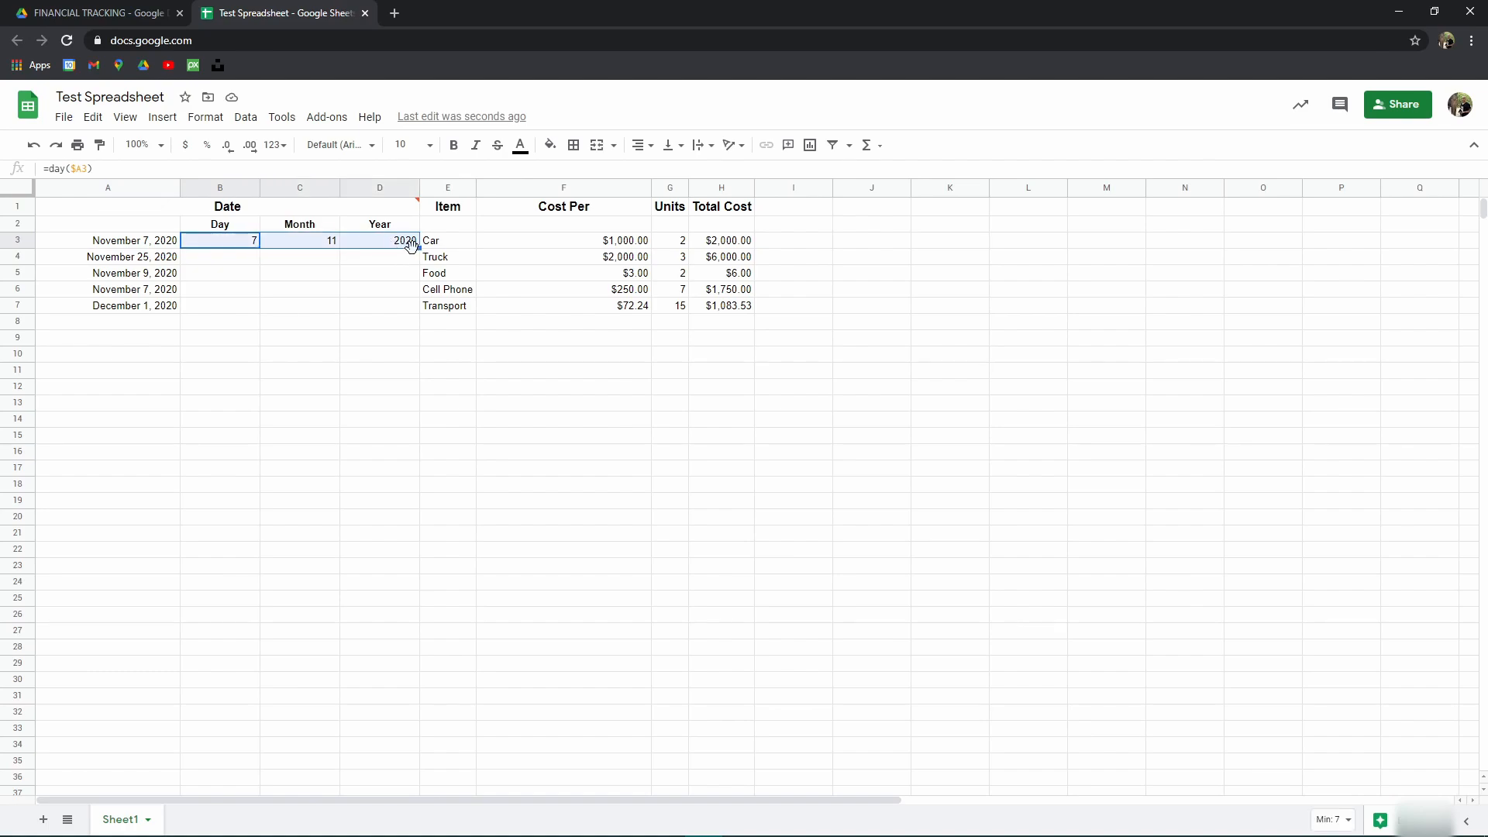
drag(417, 248, 406, 518)
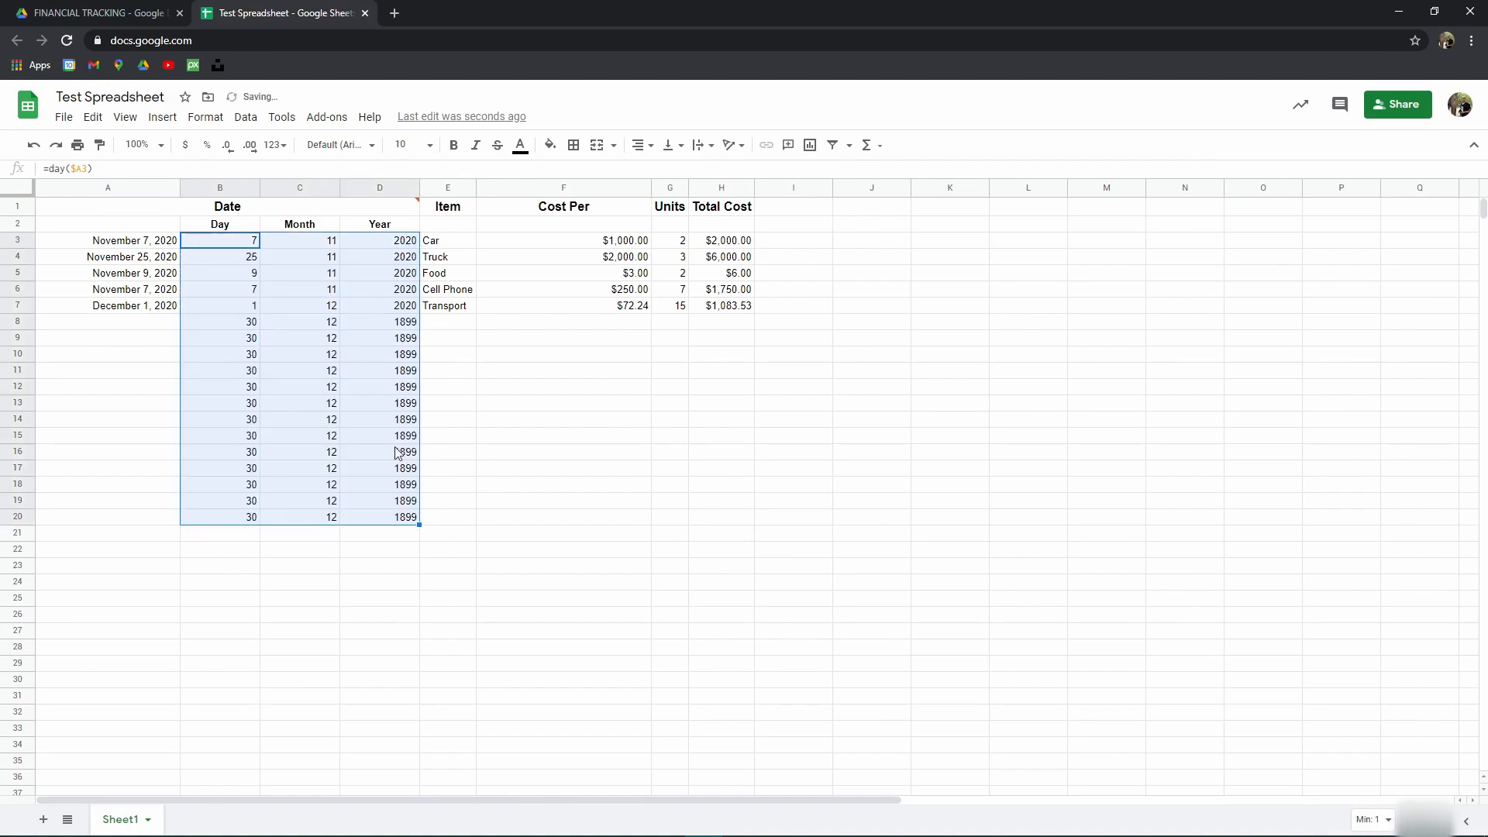
click(357, 436)
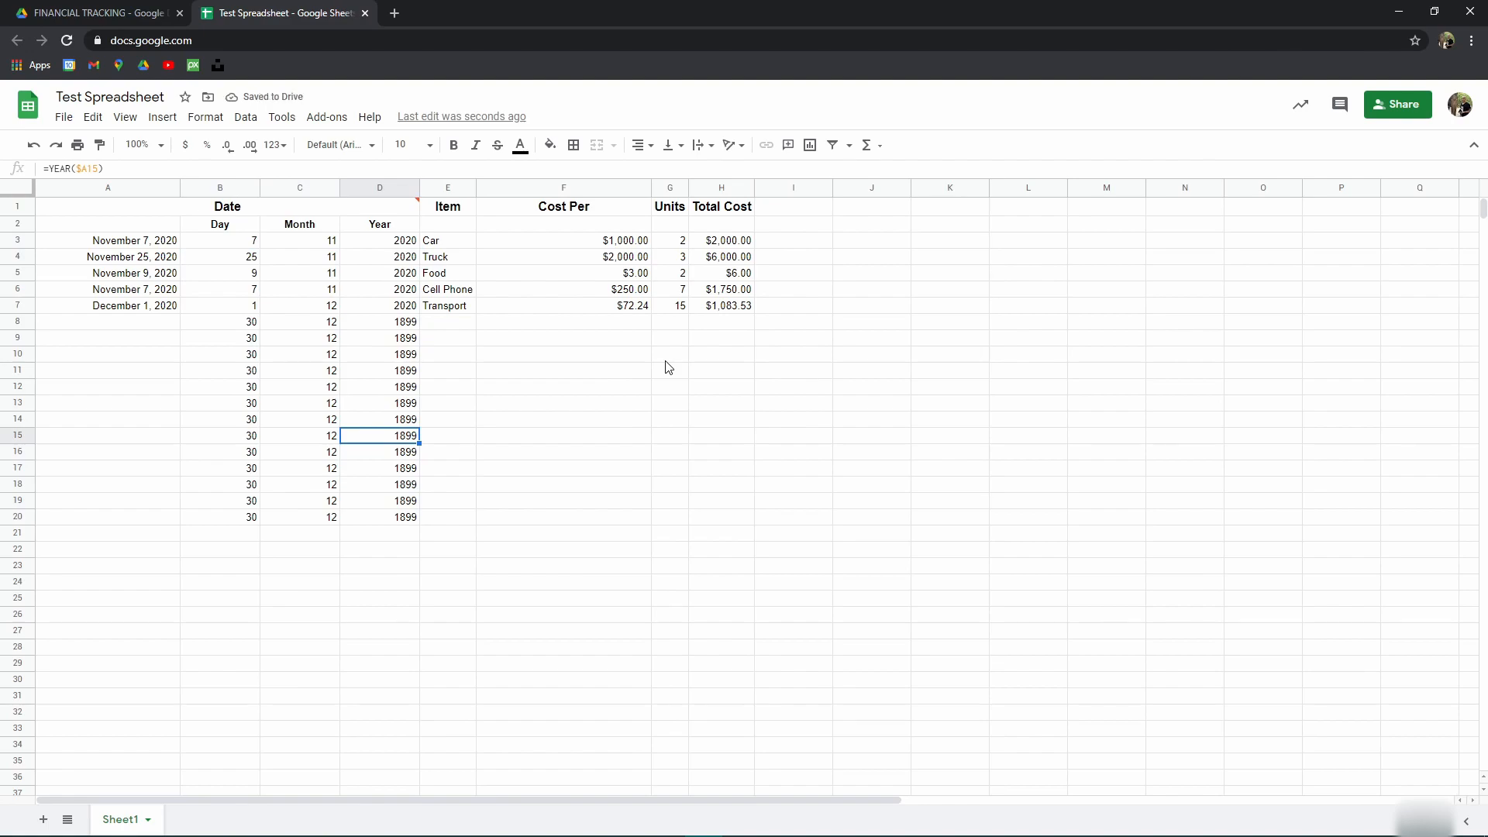
Step: Examine the filled day, month and year formulas in rows 3 to 7 against those in the rows without a date
drag(234, 245, 391, 307)
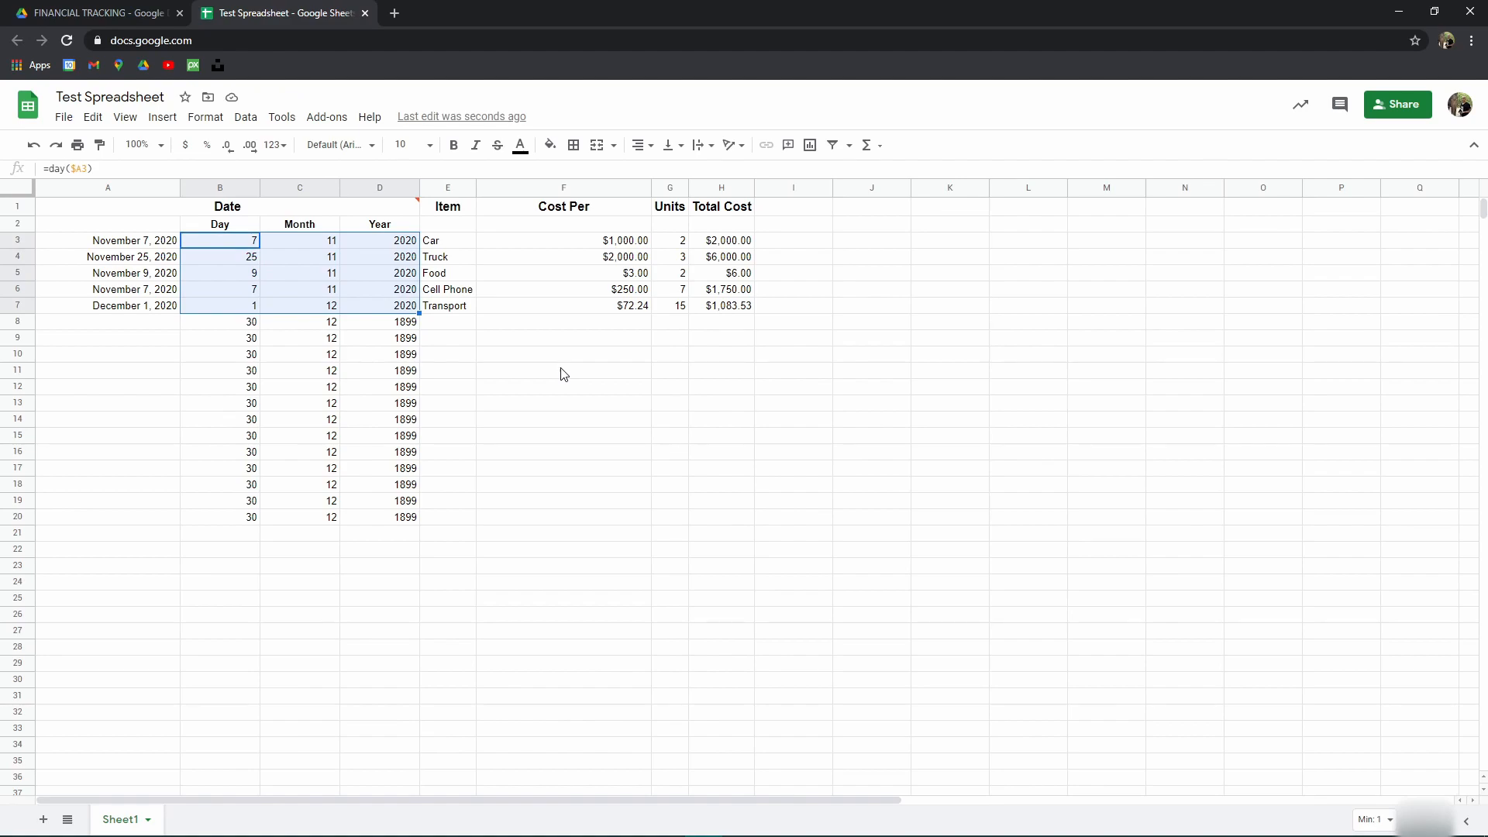
click(236, 323)
click(402, 322)
drag(251, 326, 385, 322)
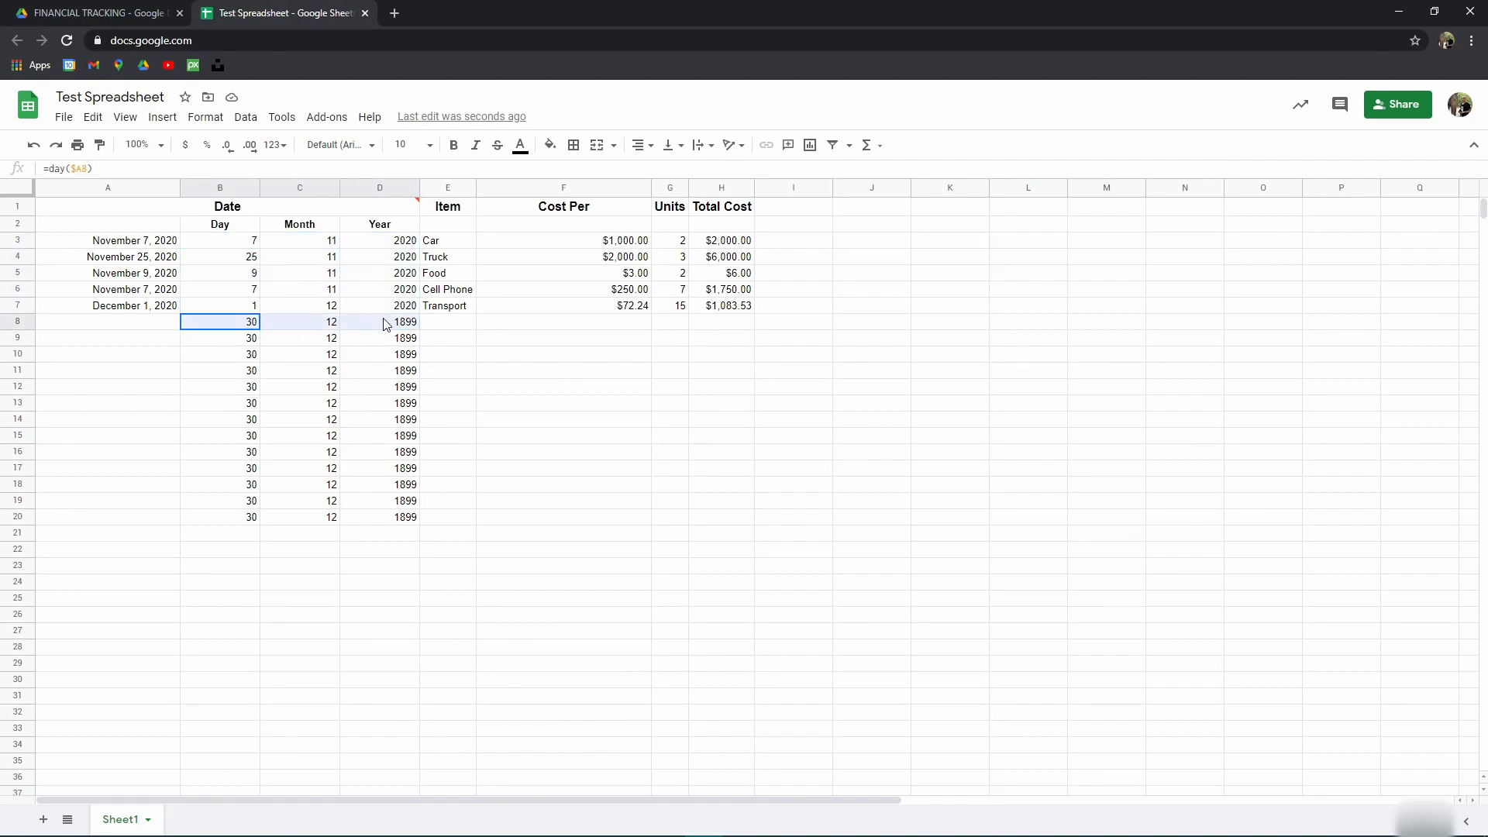
click(138, 324)
double_click(138, 325)
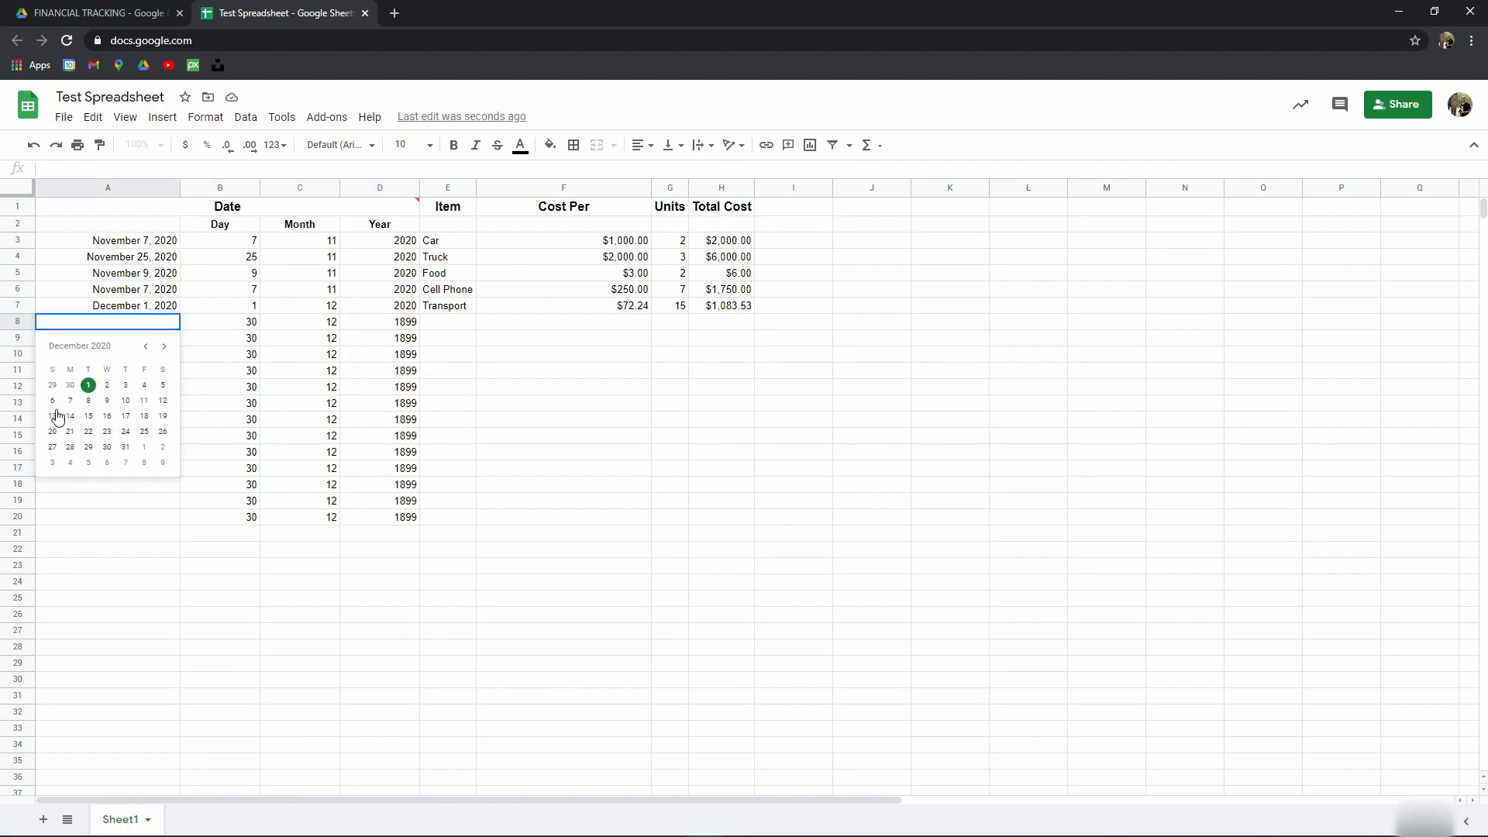
click(248, 341)
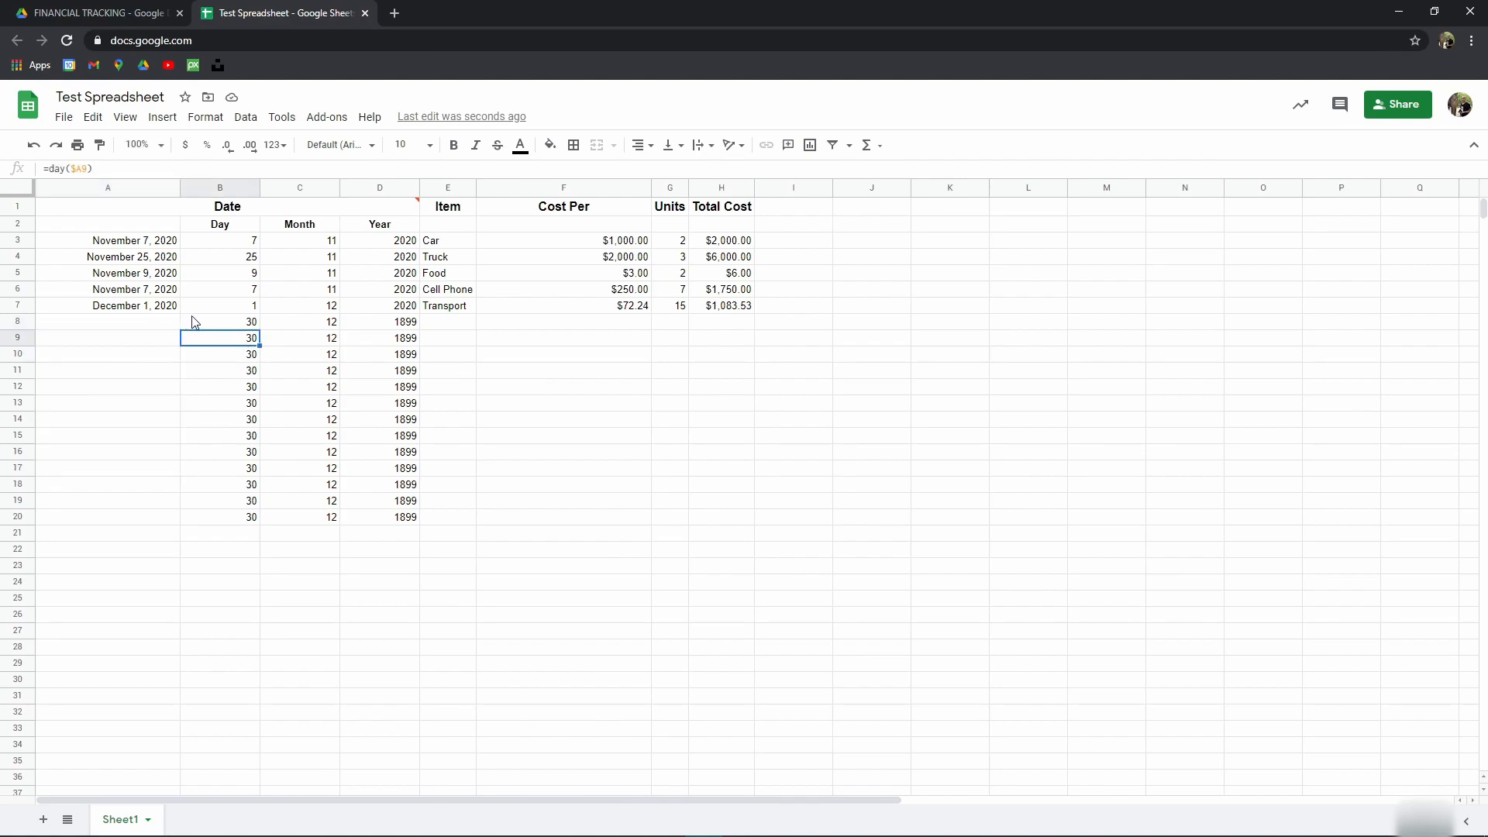
click(248, 324)
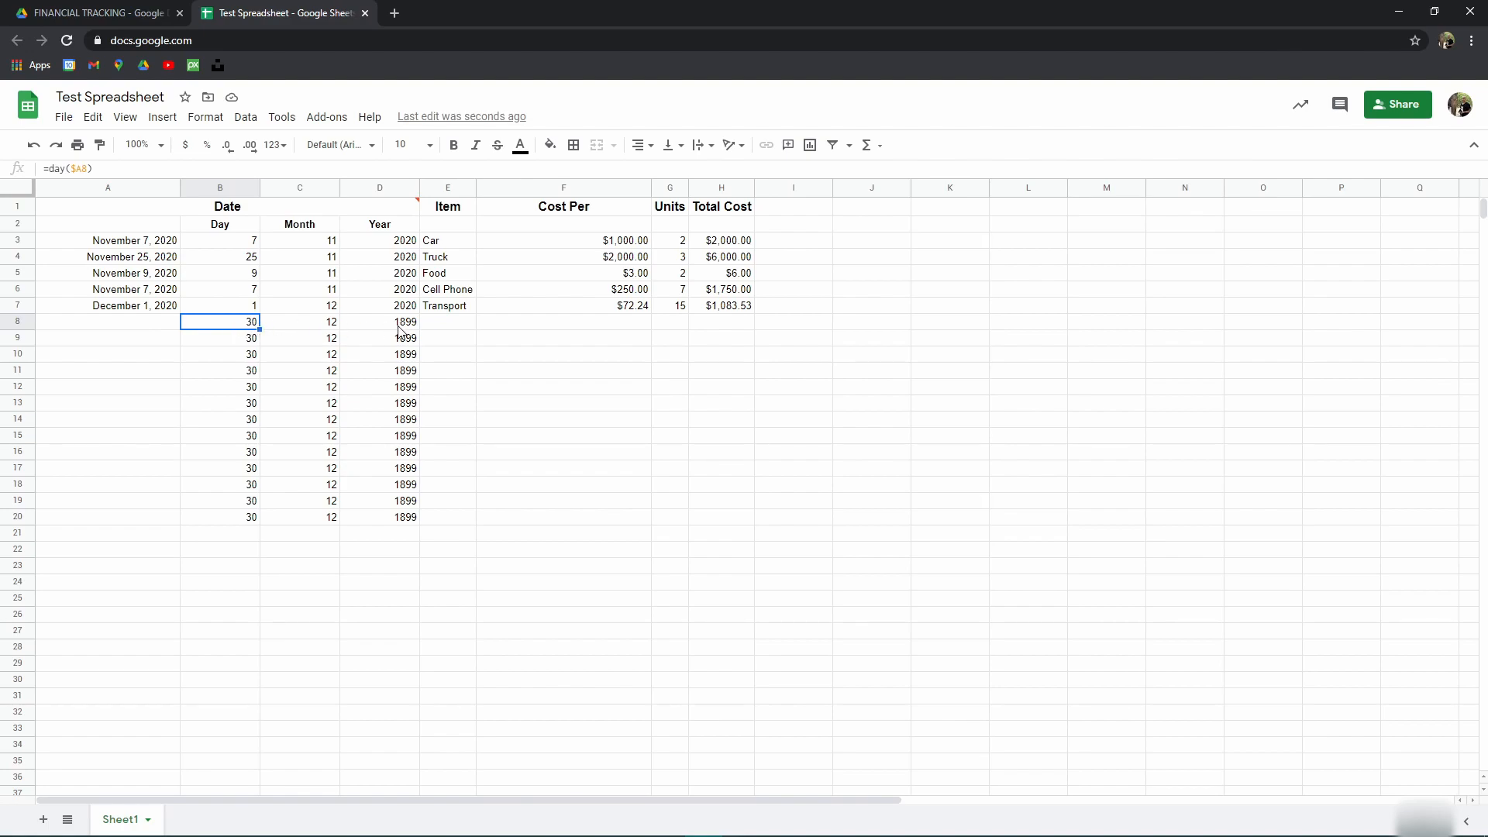
click(397, 322)
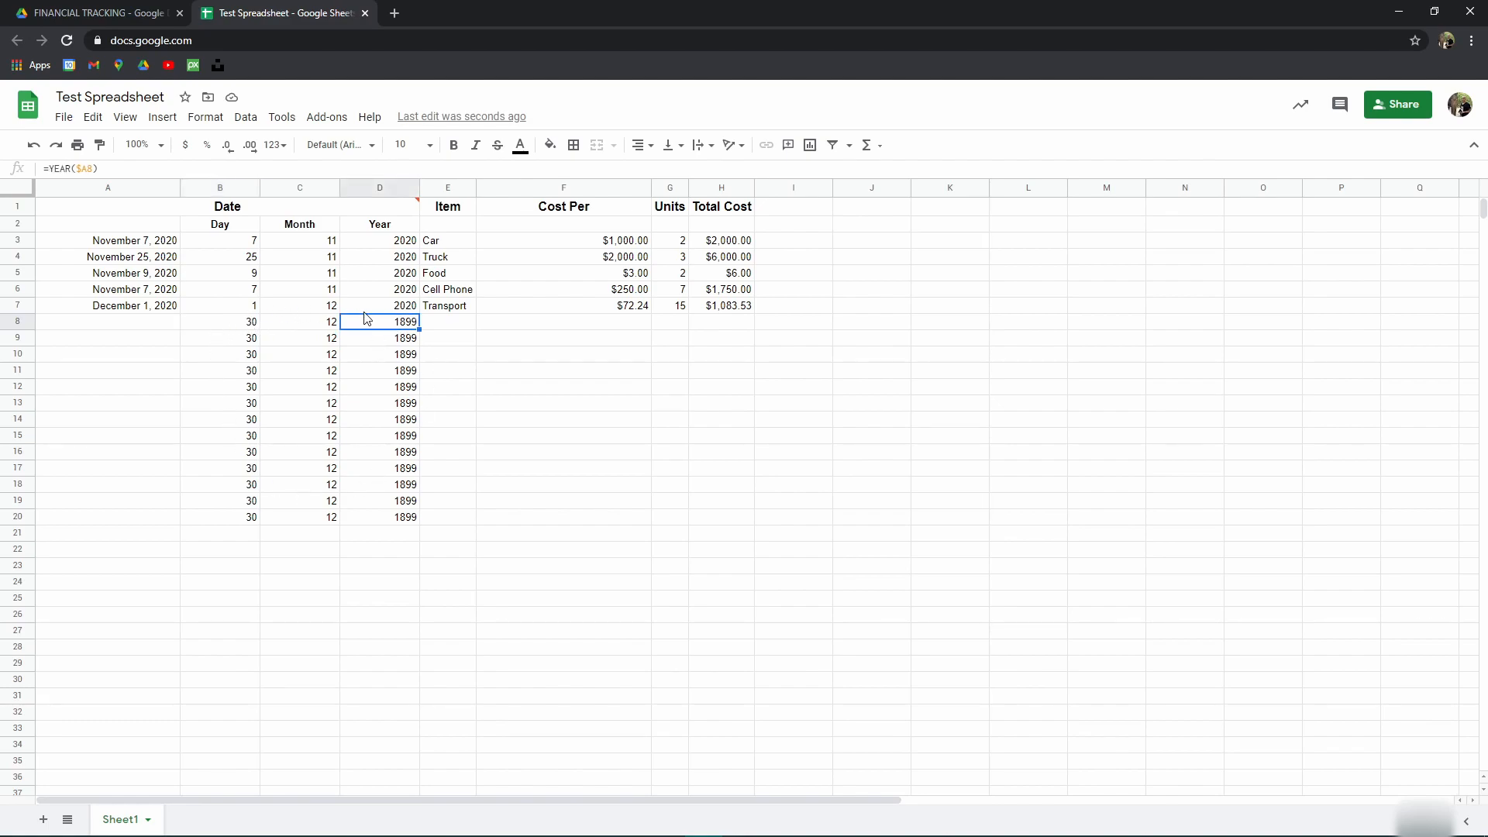
drag(233, 311, 398, 566)
click(395, 555)
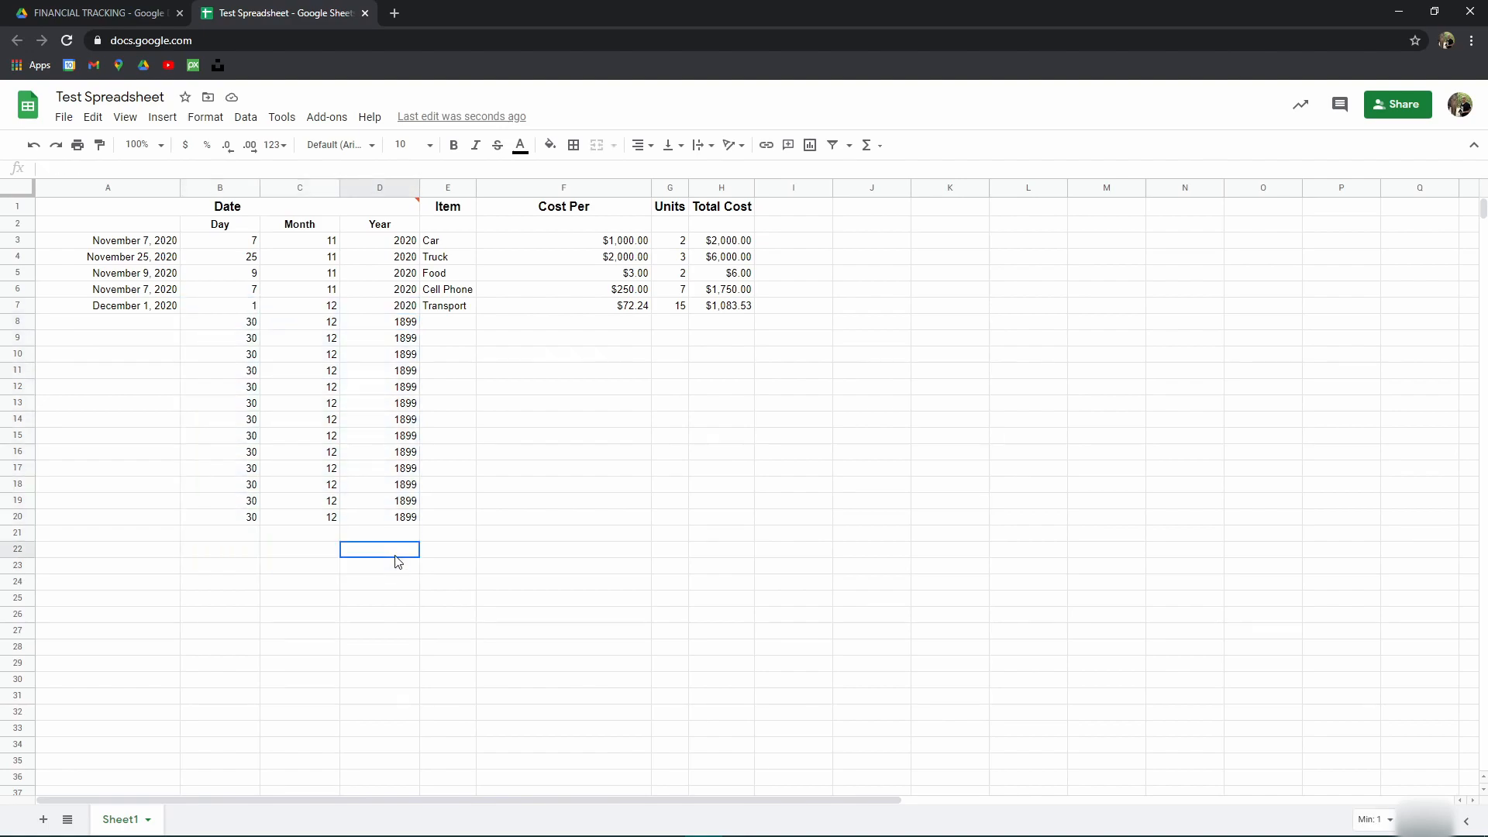
click(108, 324)
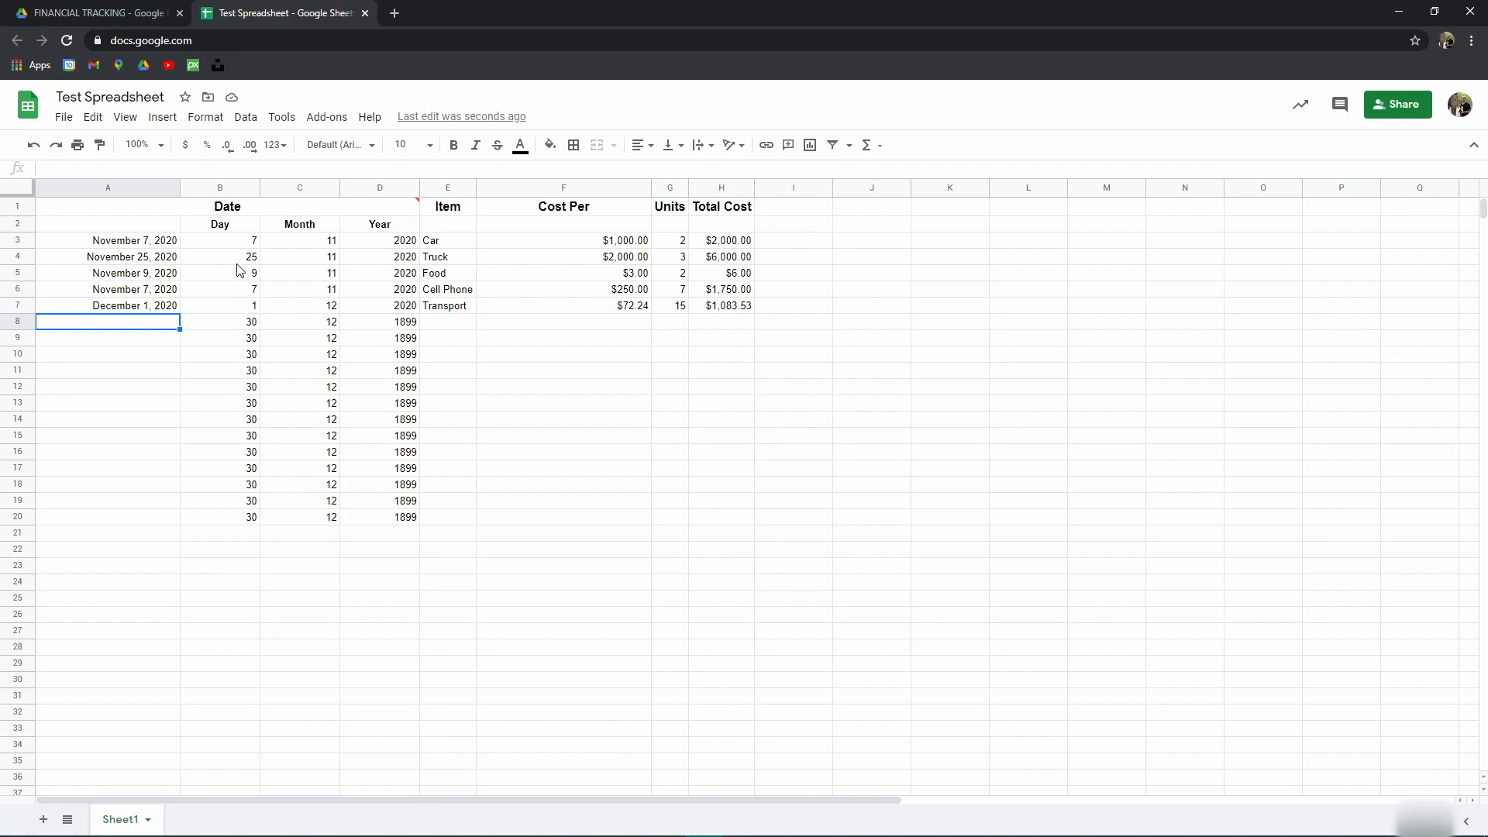
Step: Clear the formulas from B4:D22 and from C3:D3, keeping only the day formula in B3
drag(225, 258, 400, 546)
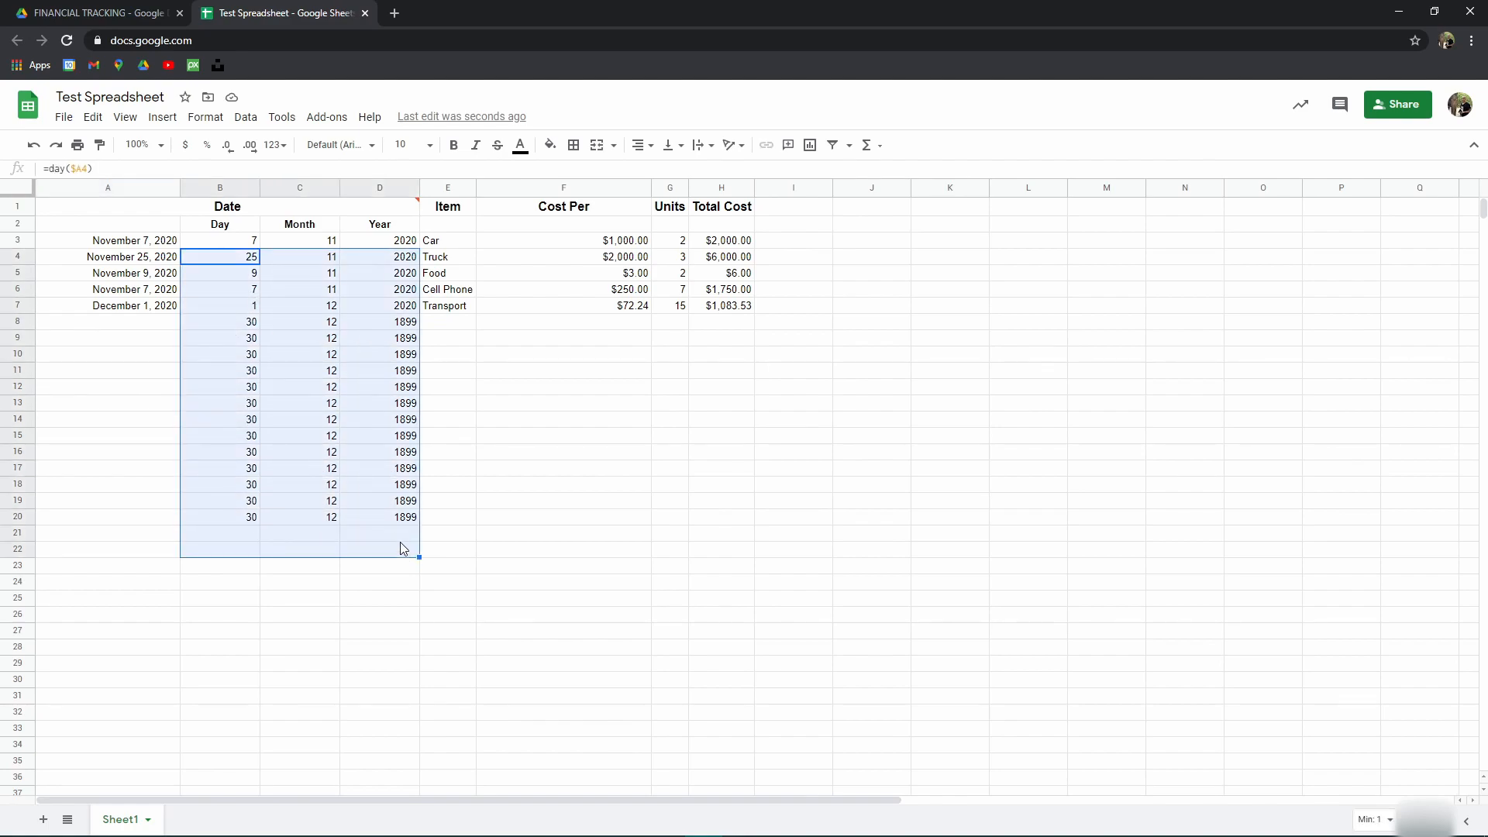
key(Delete)
click(243, 245)
drag(301, 241, 376, 239)
key(Delete)
click(281, 276)
Step: Remove the day function from cell B3 and start an ARRAYFORMULA in its place
click(243, 243)
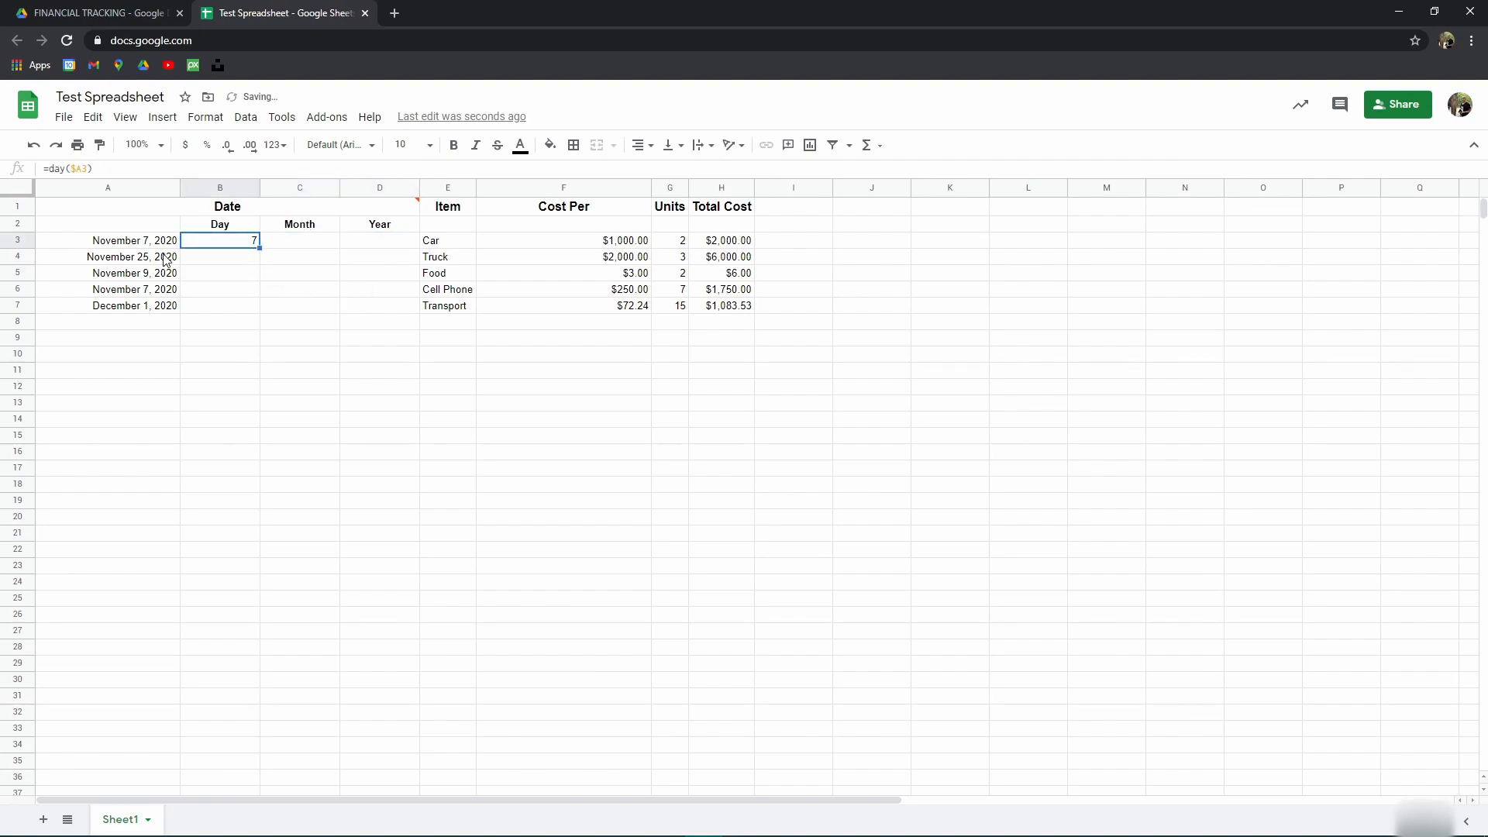
click(48, 168)
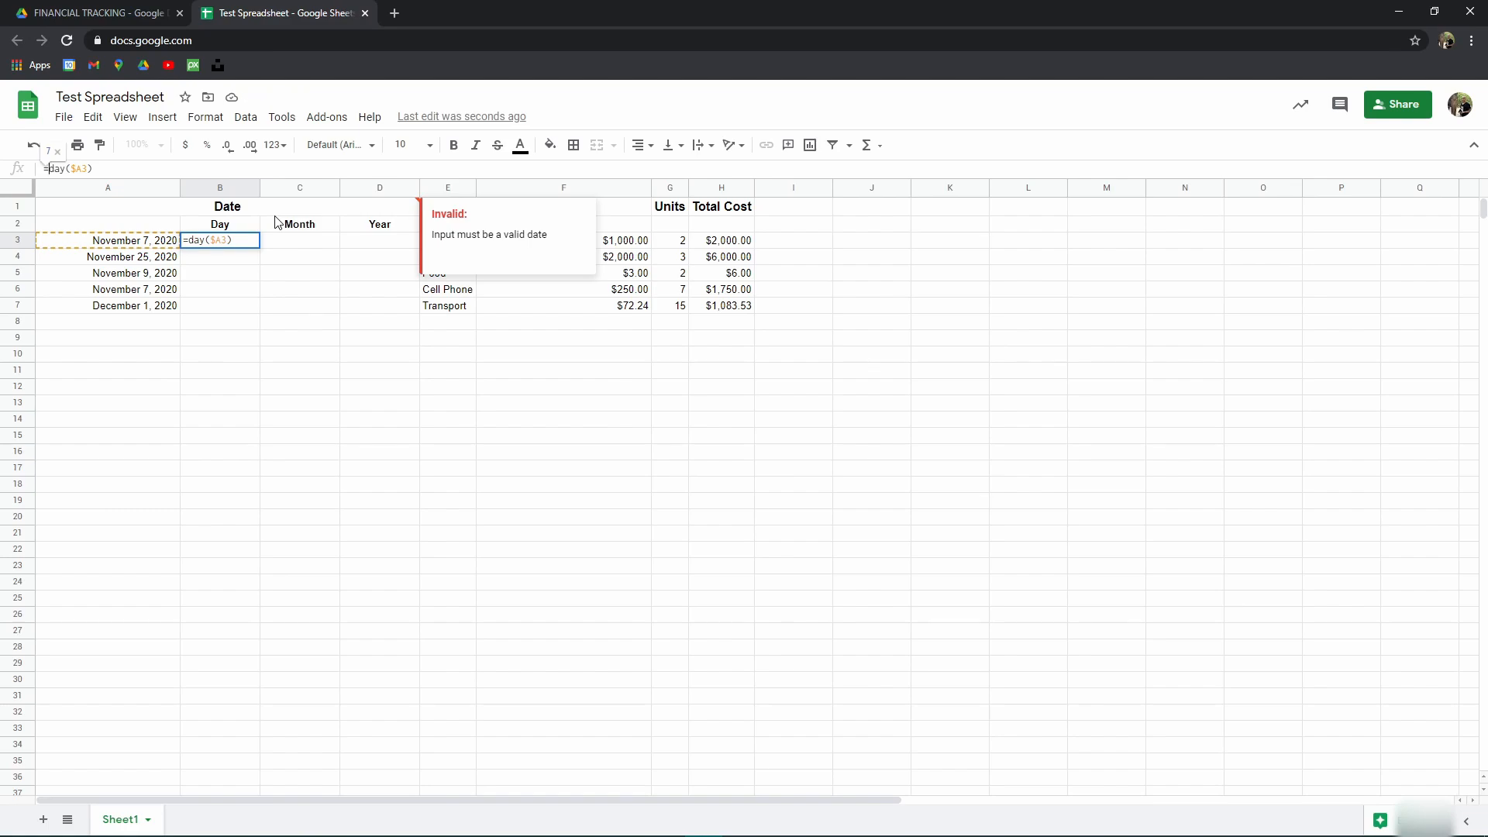
key(BackSpace)
key(BackSpace)
key(BackSpace)
key(BackSpace)
key(BackSpace)
key(BackSpace)
key(BackSpace)
key(BackSpace)
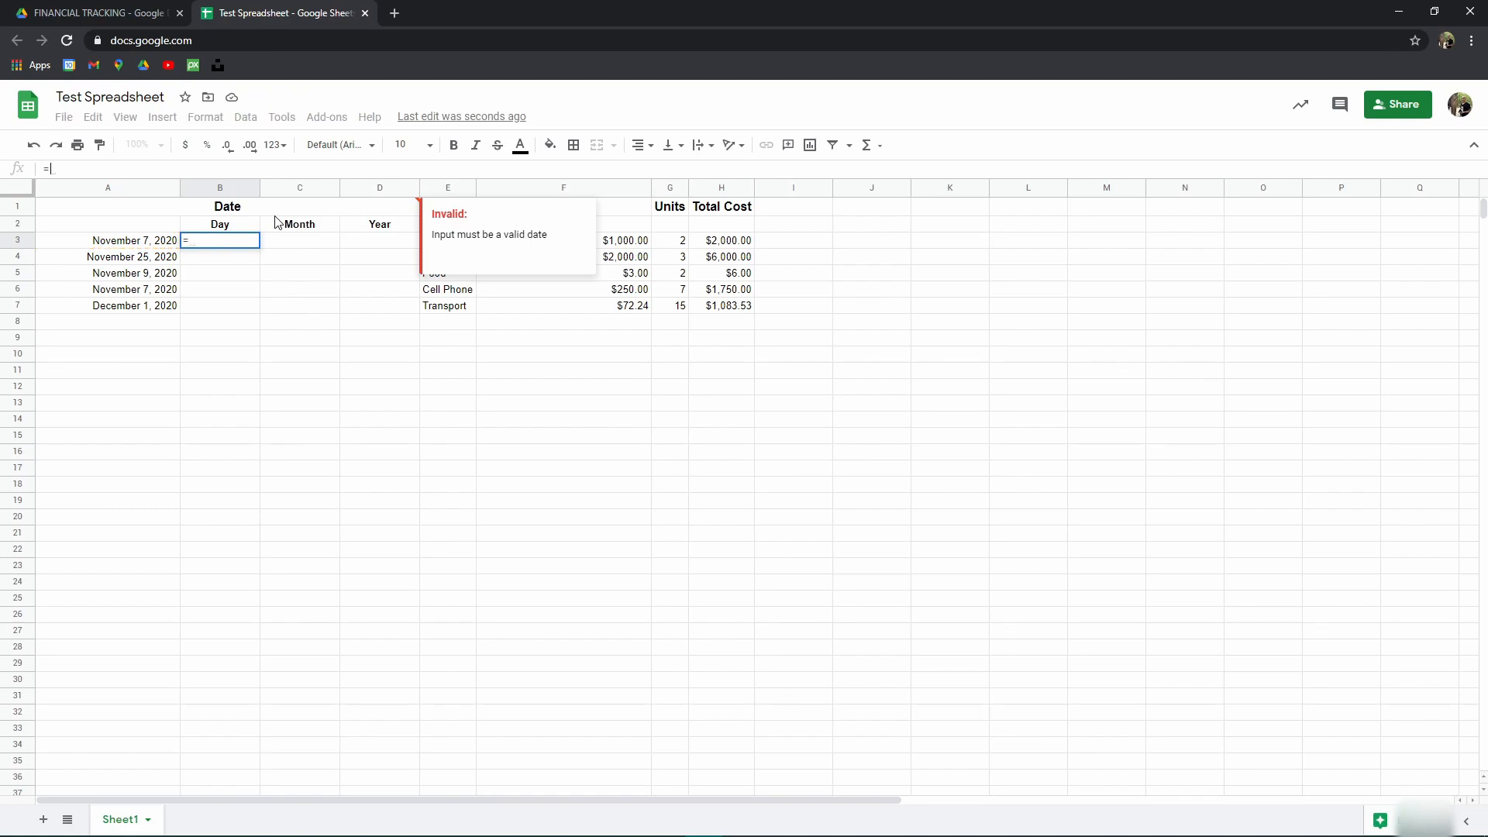
text(arr)
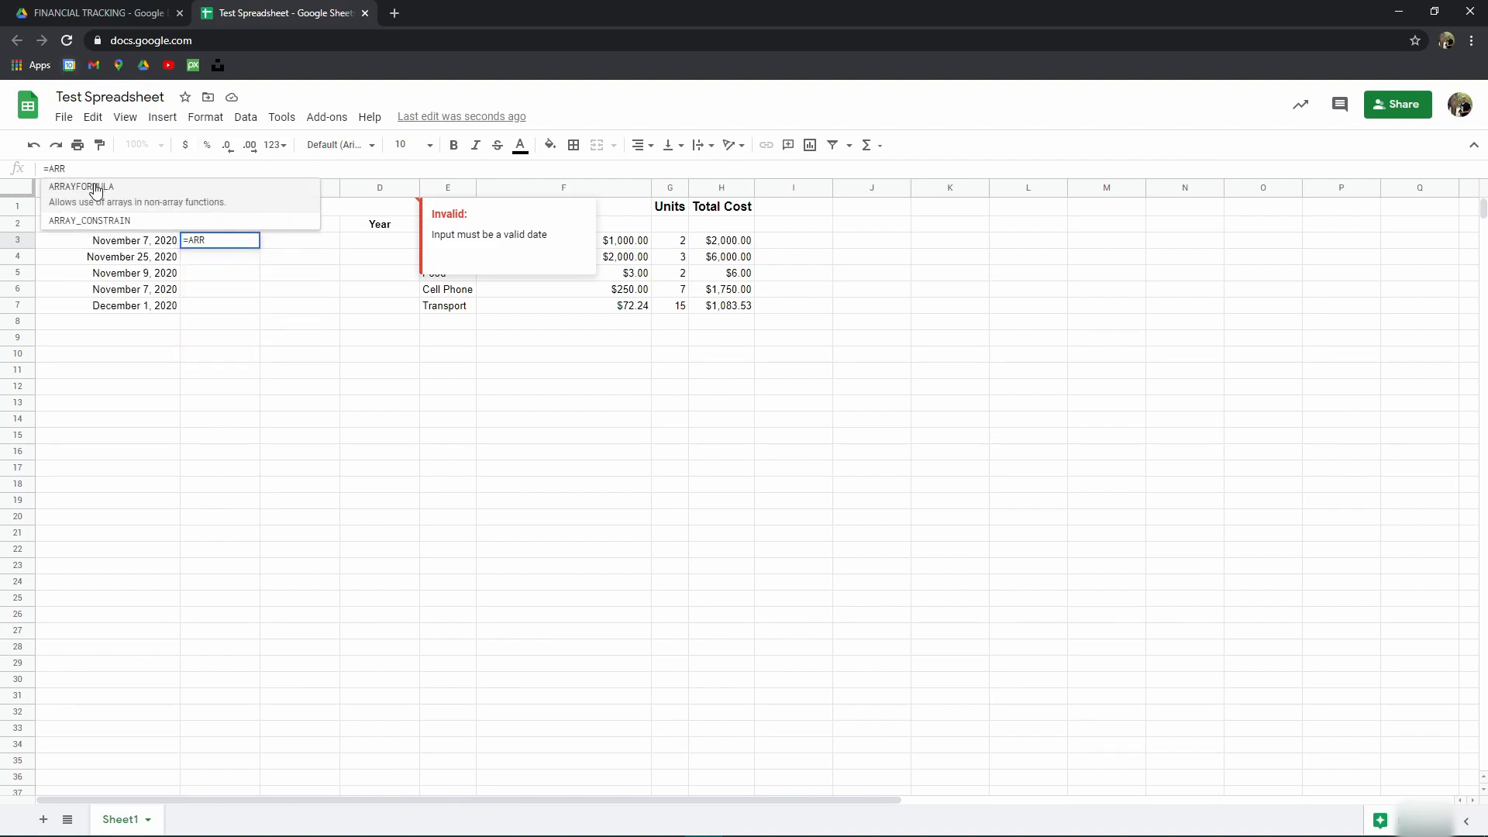
click(96, 191)
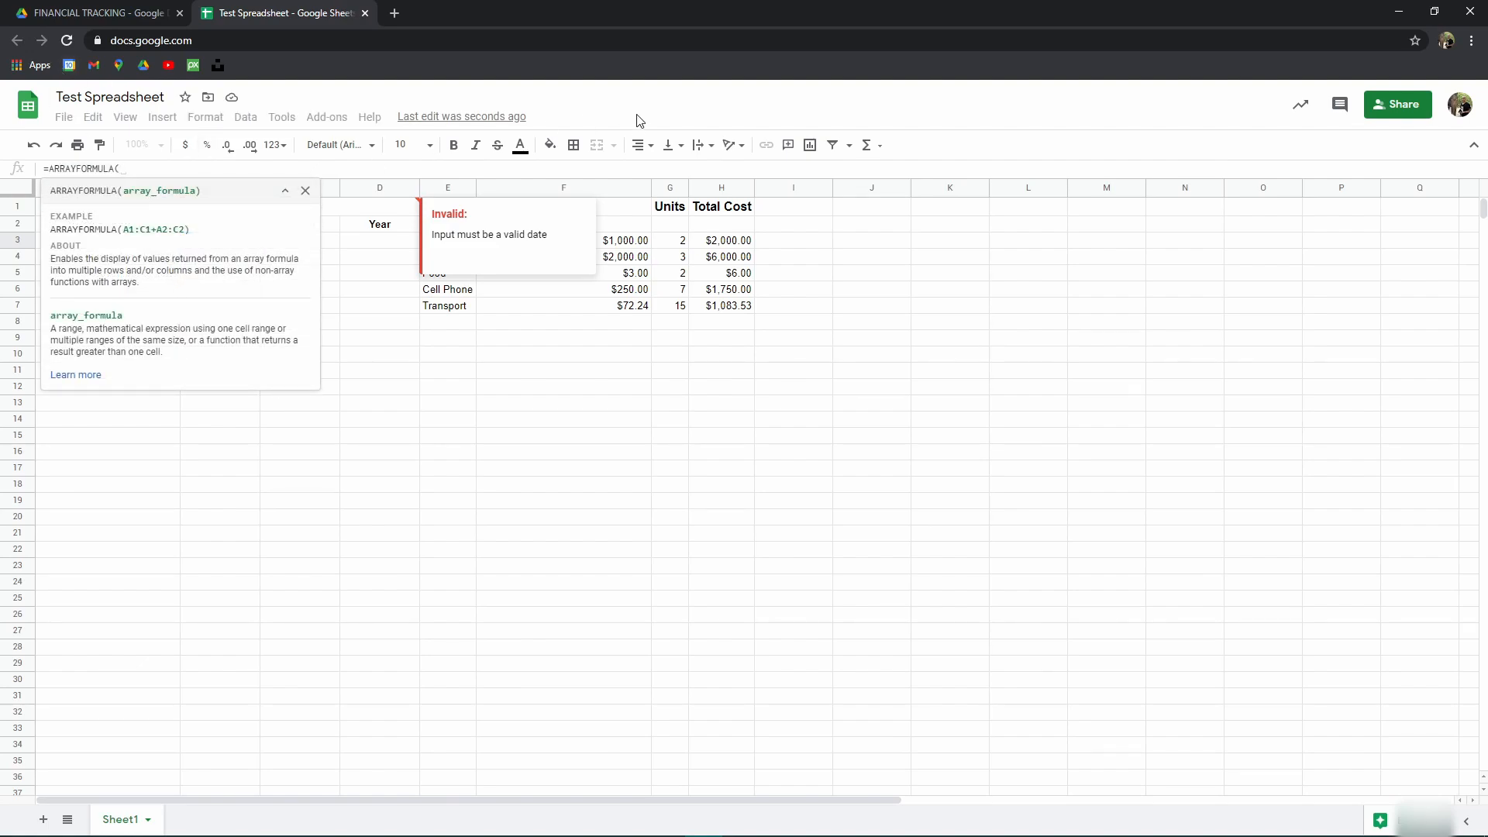
Step: Nest an IF in the B3 array formula with ISBLANK(A3:A) as the condition and "" as the value if true
text(IF(ISBLANK)
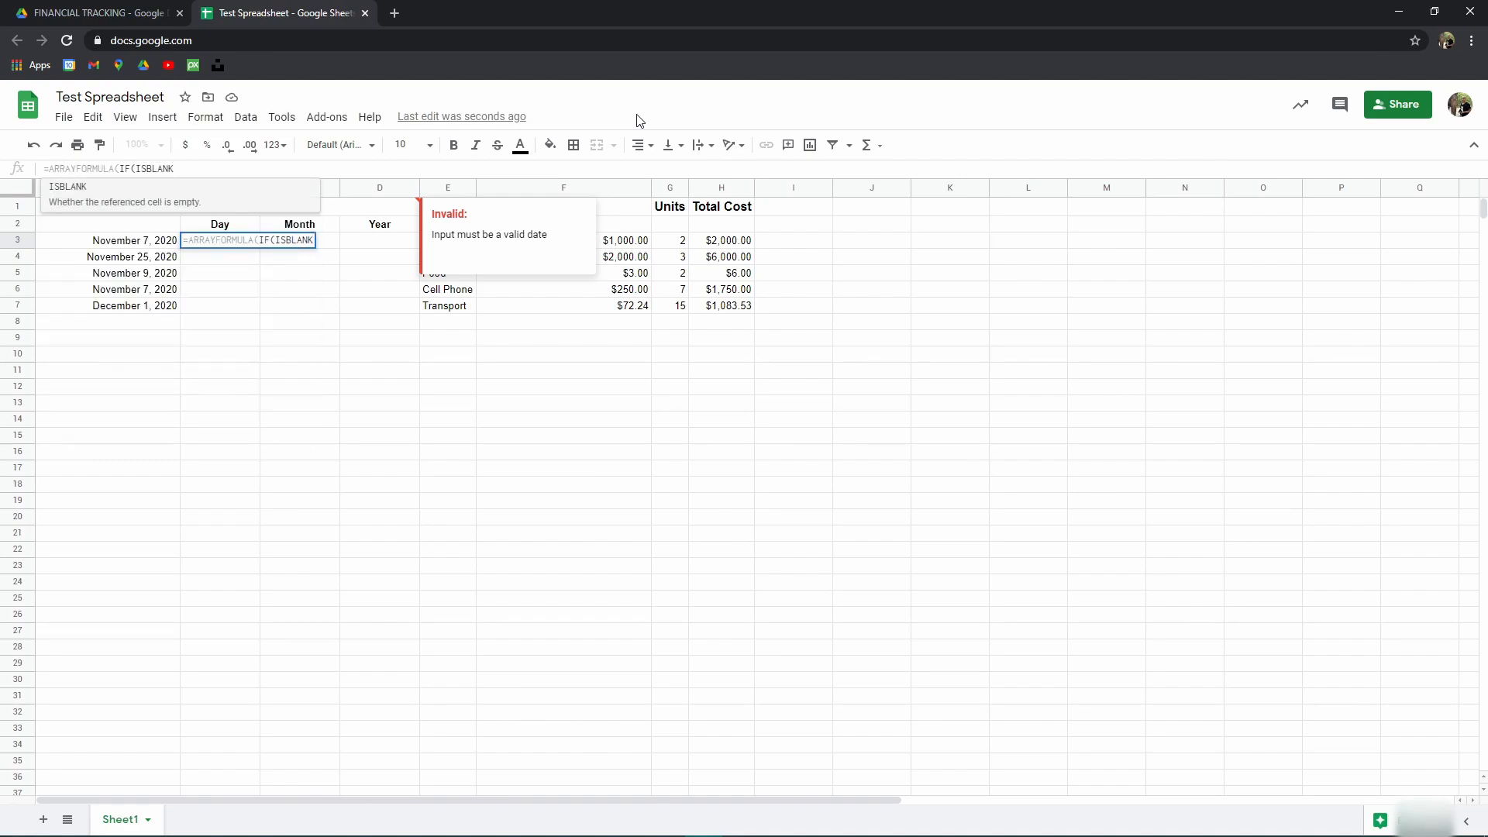
text(()
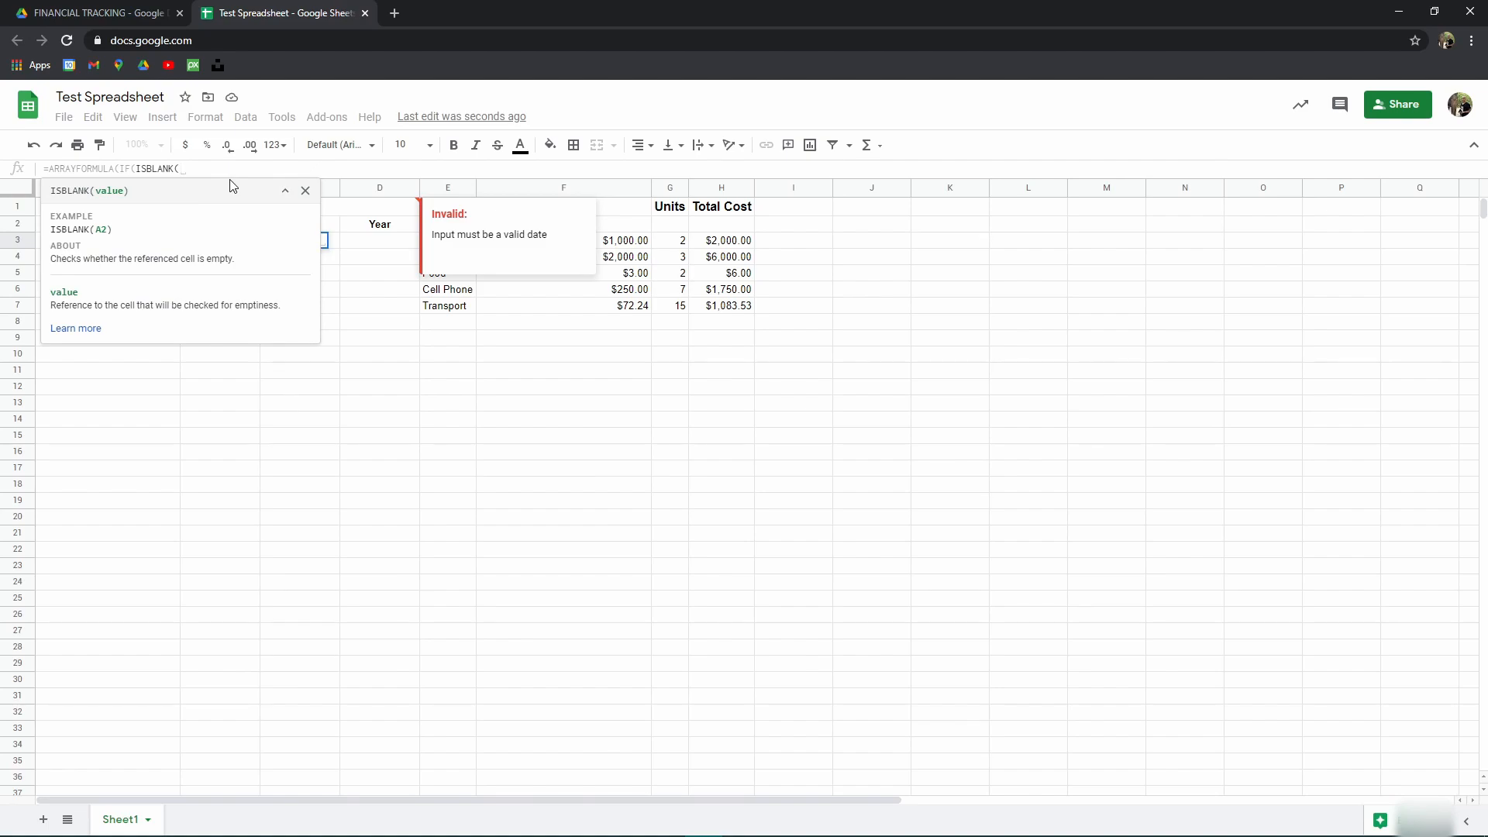
click(140, 248)
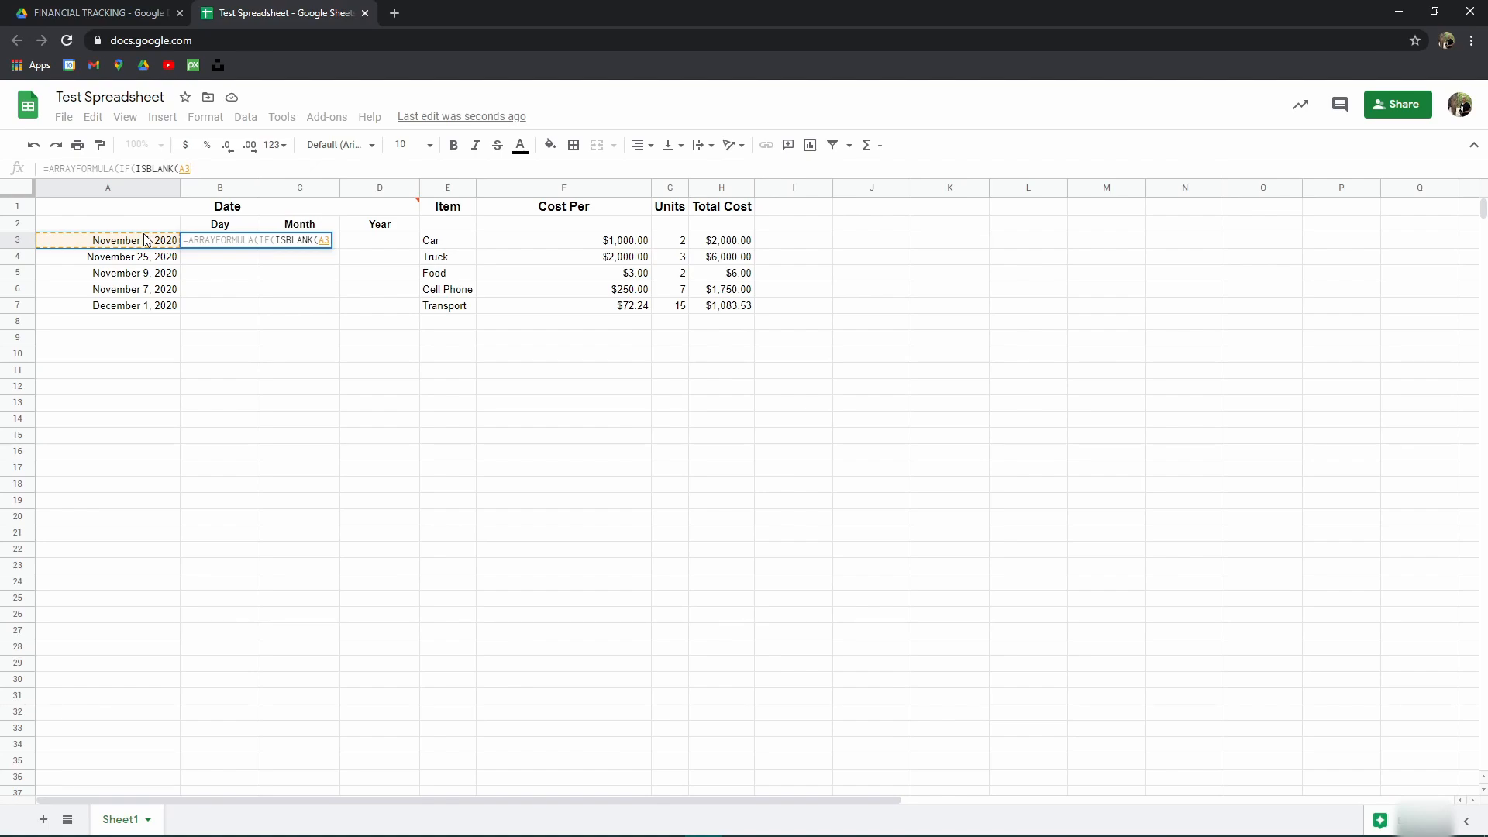
text(:A)
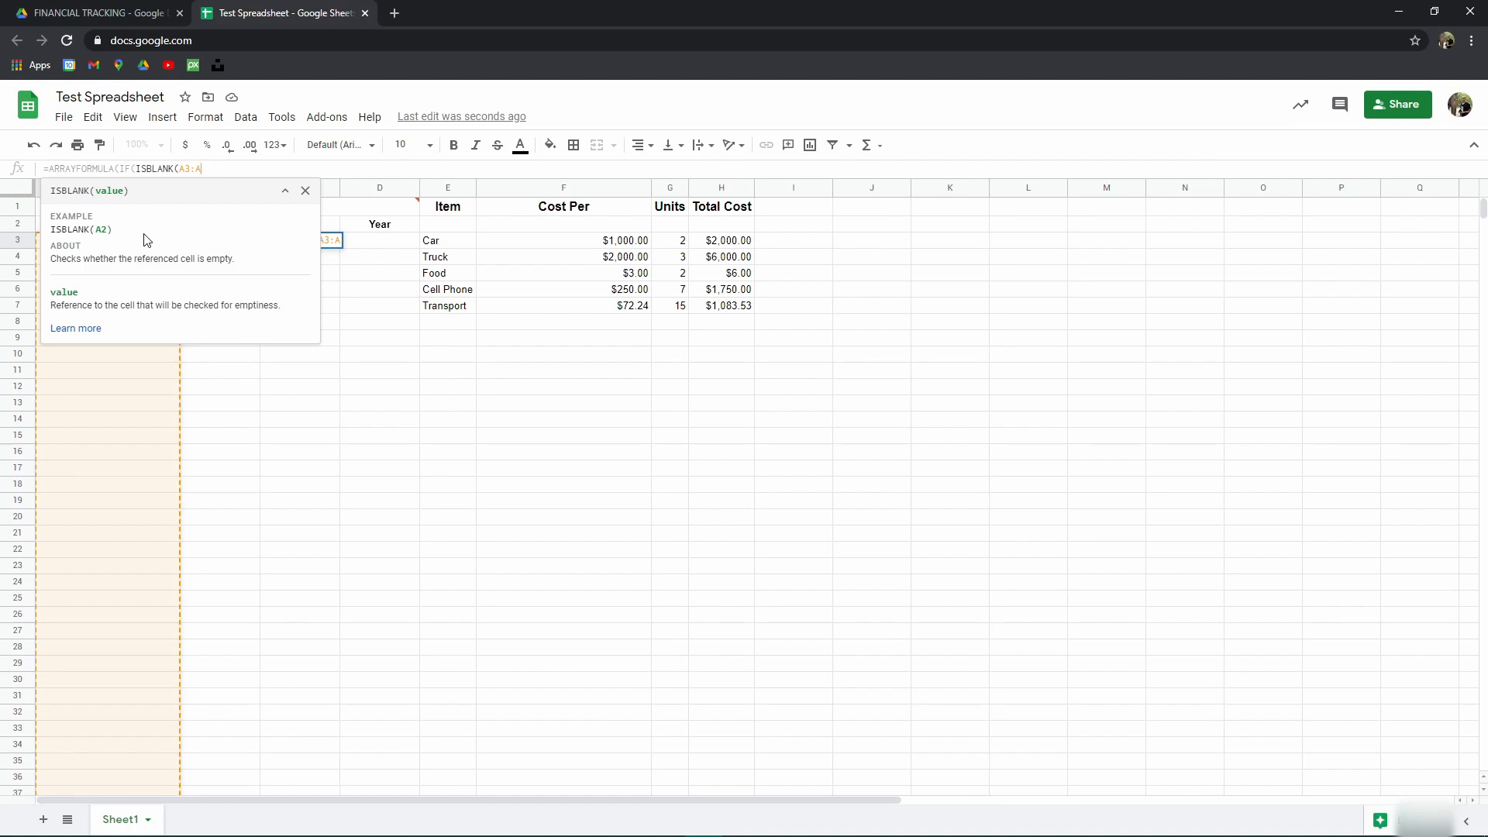
text())
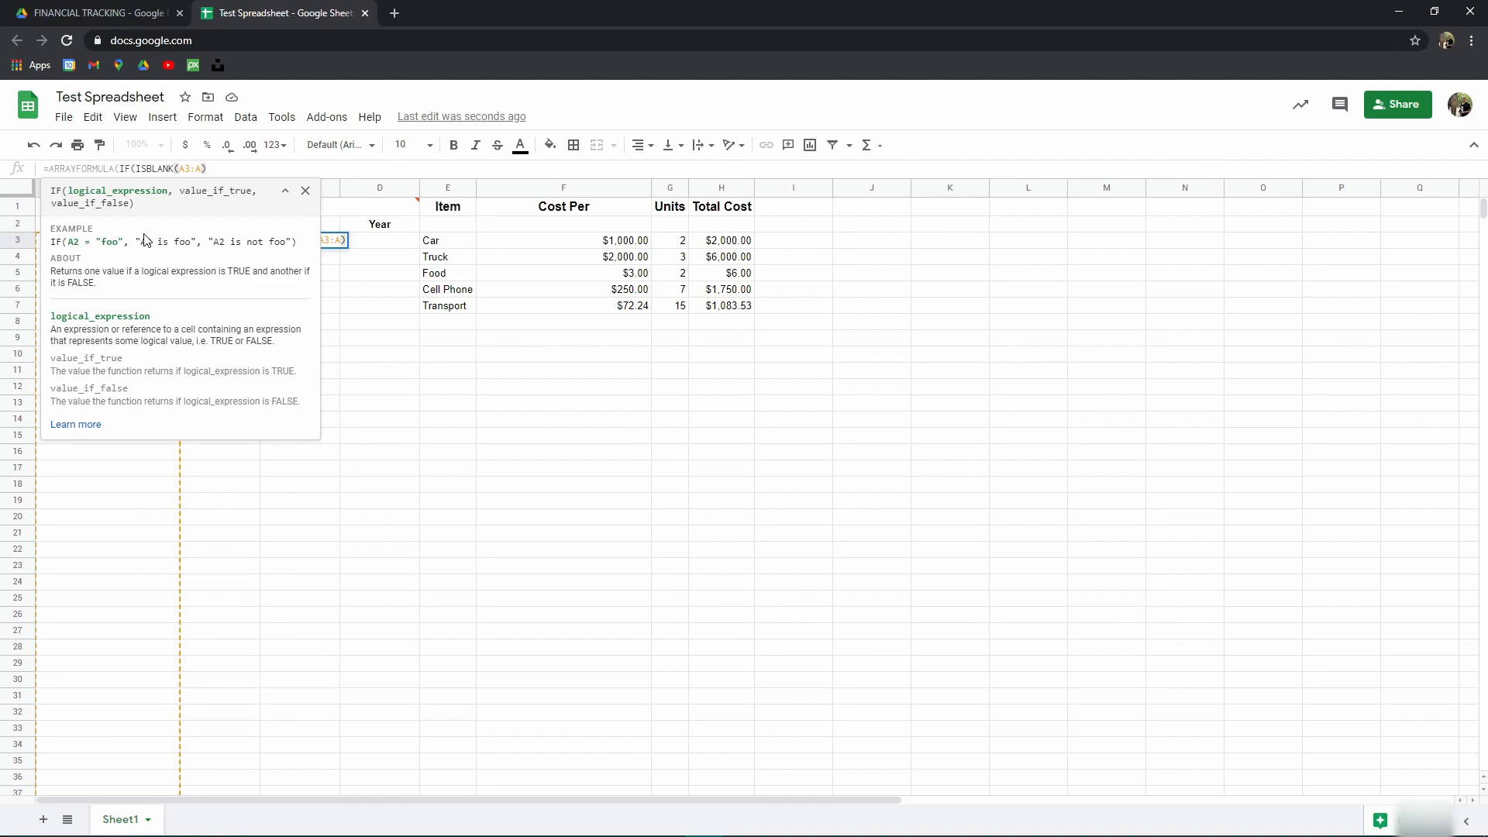
text(, )
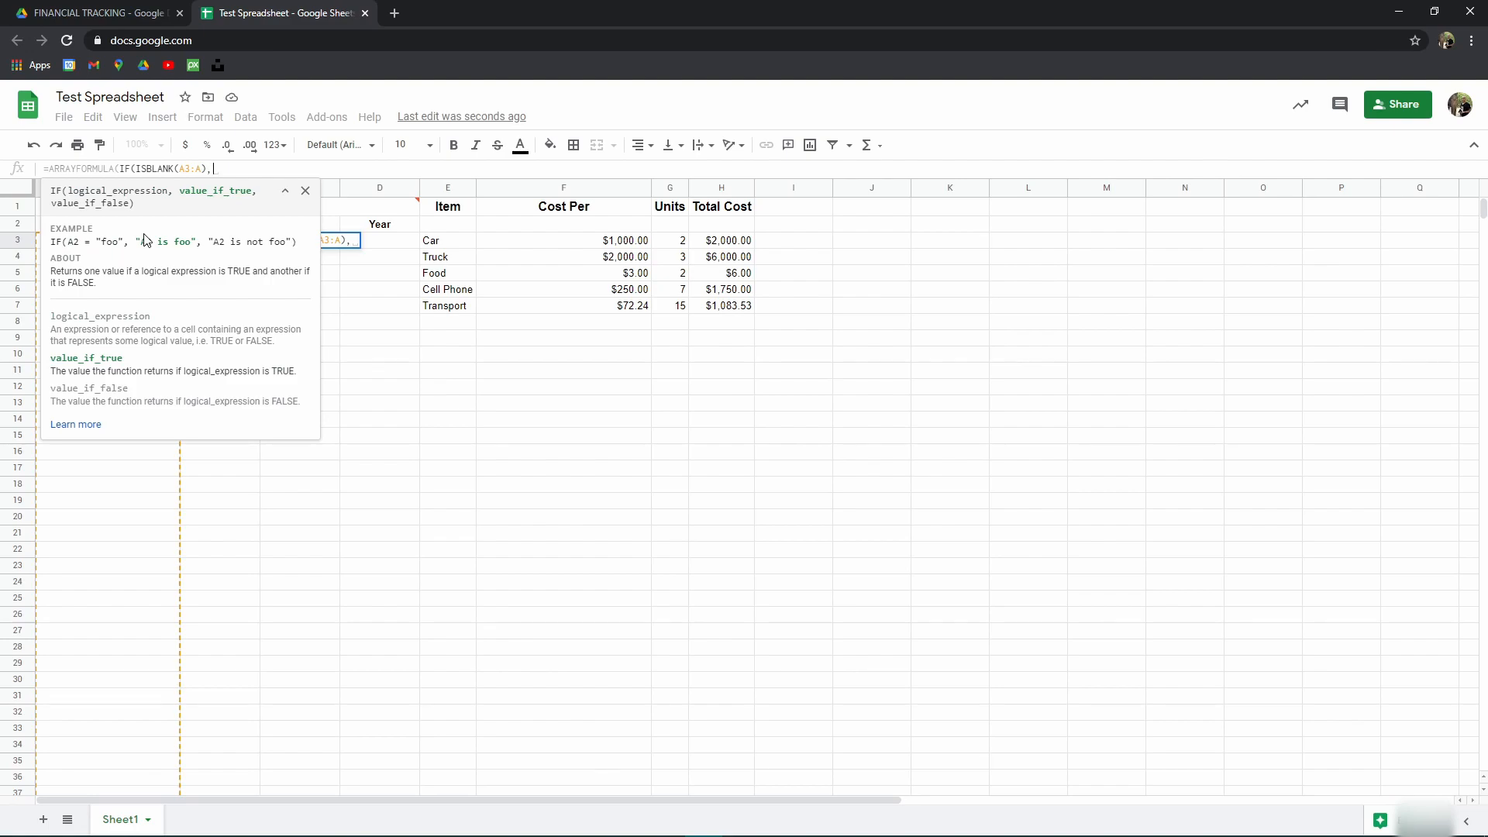
text("")
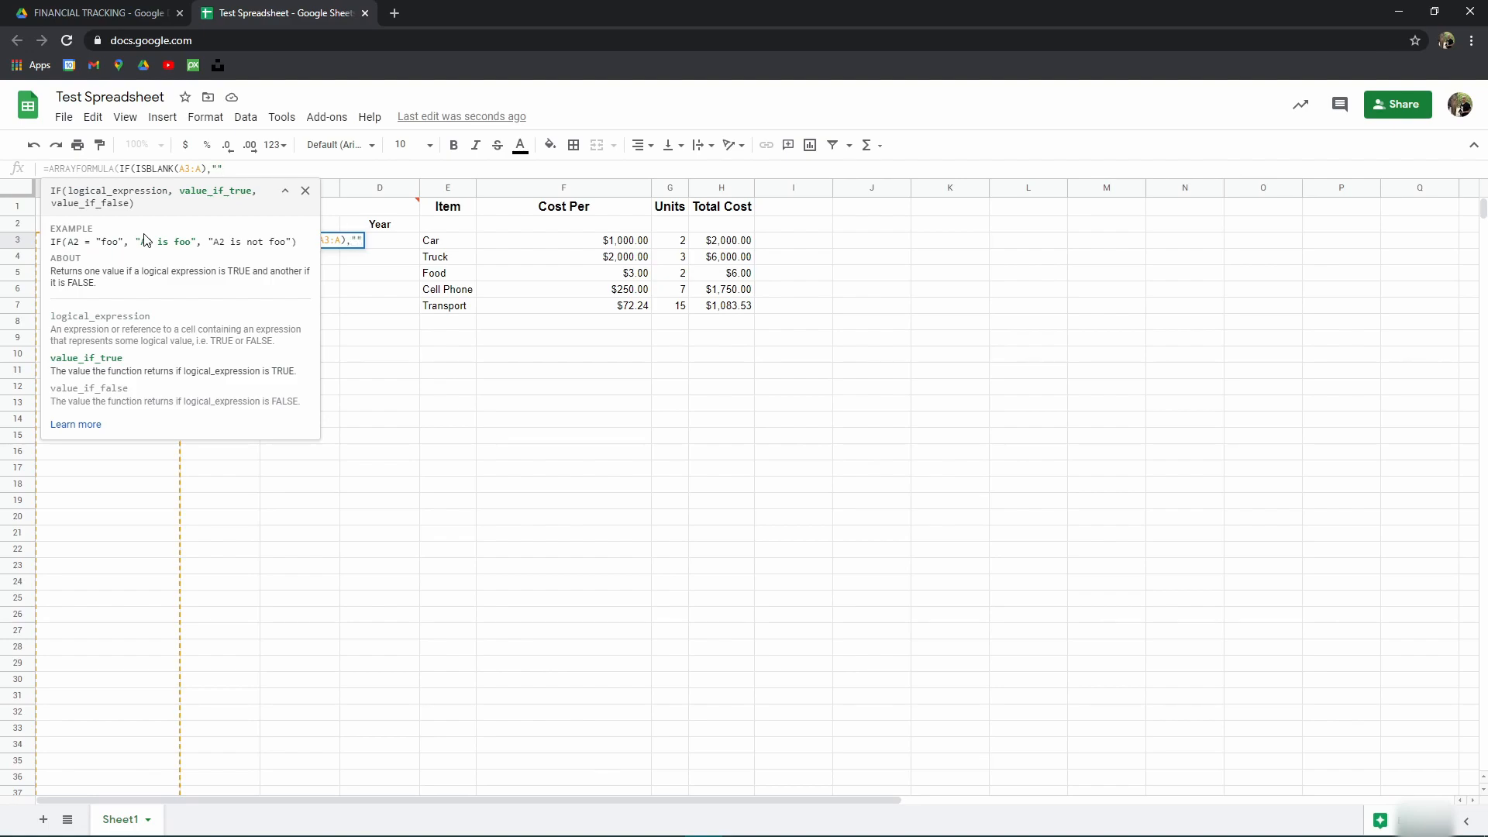
text(, )
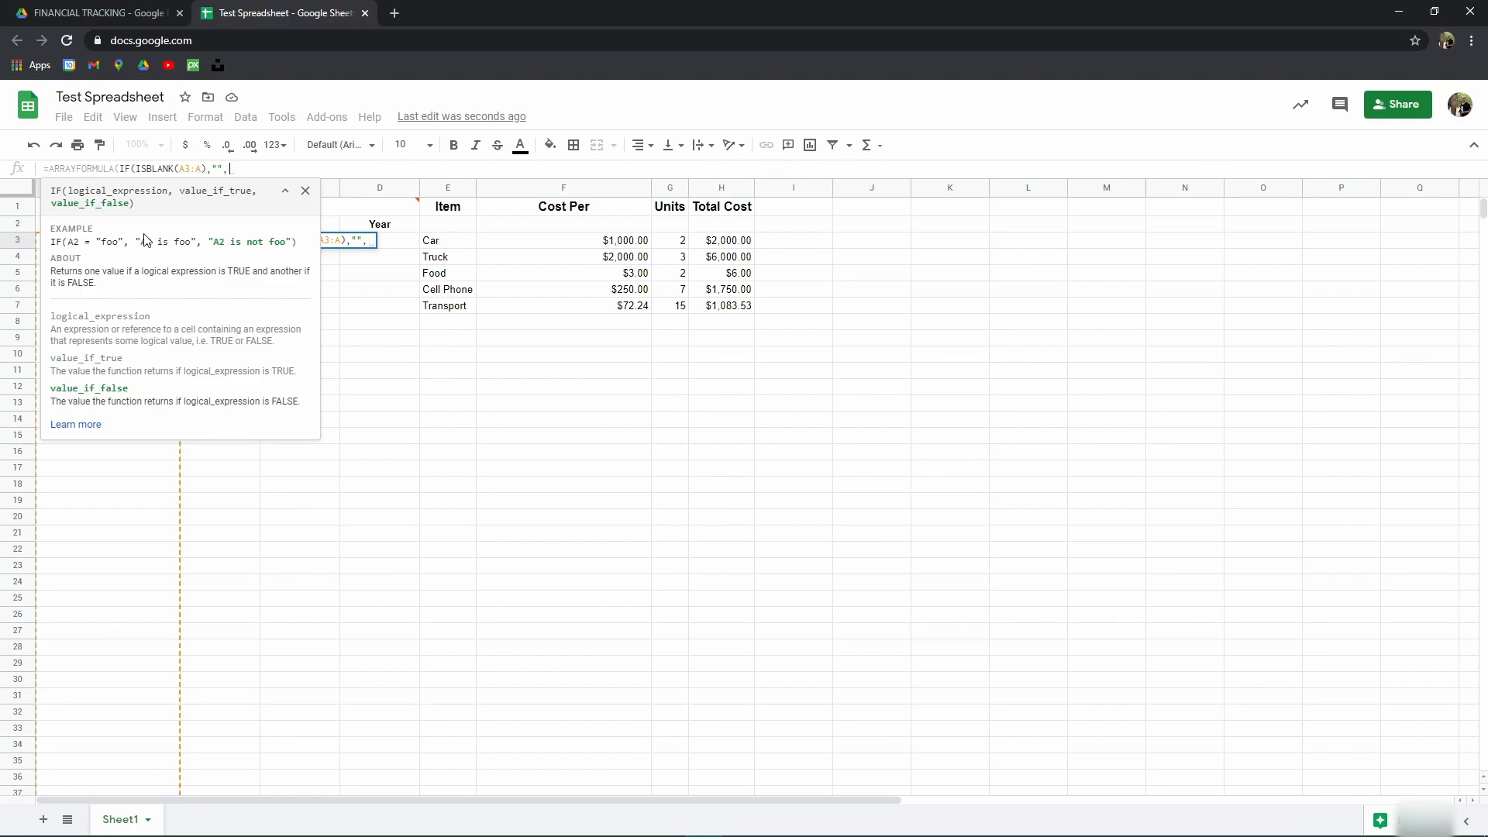
Step: Add DAY($A3:A) as the value if false and close the IF function in the B3 formula
text(dA)
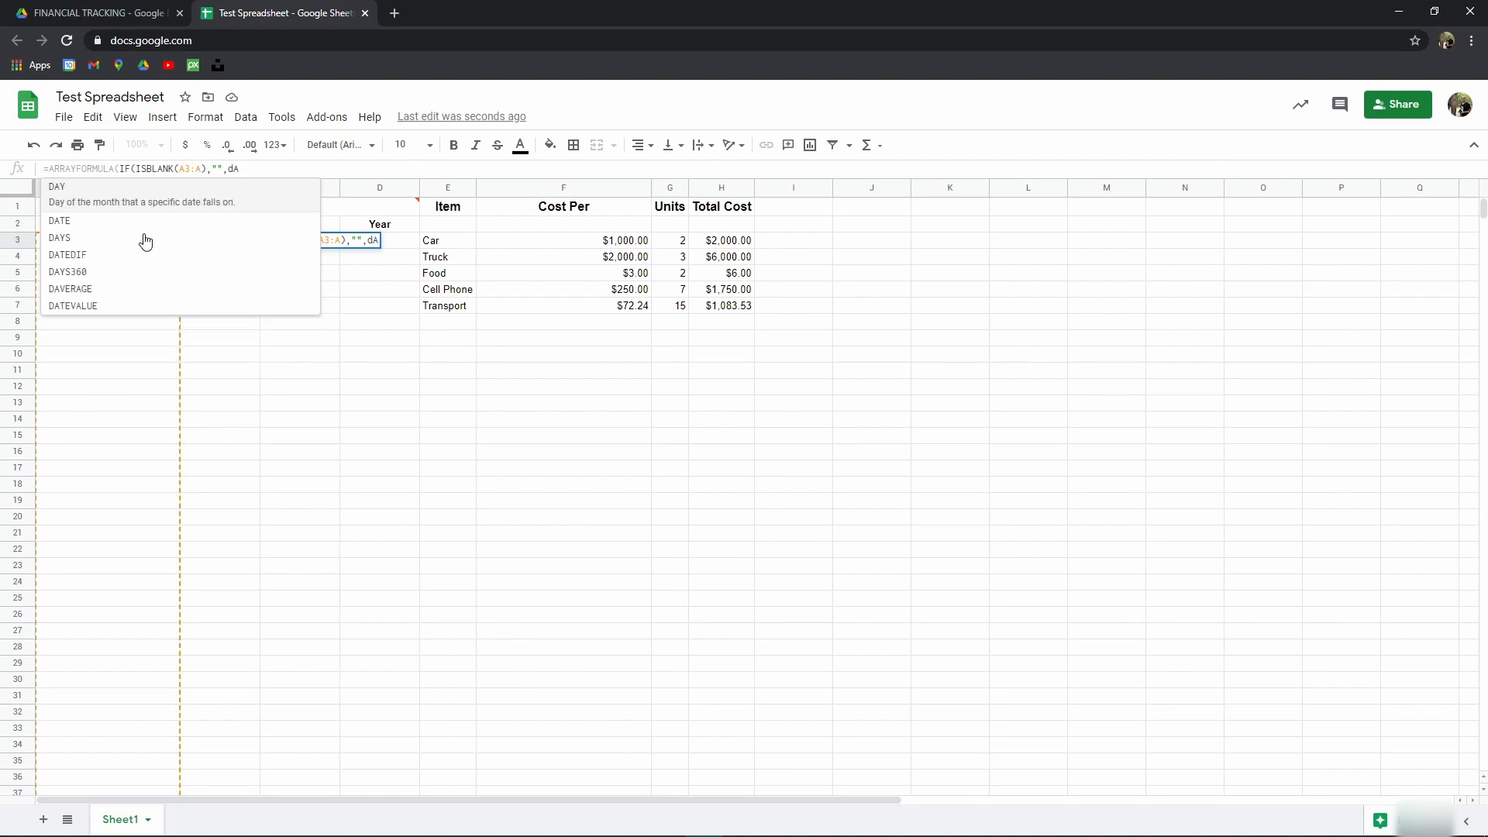
text(Y()
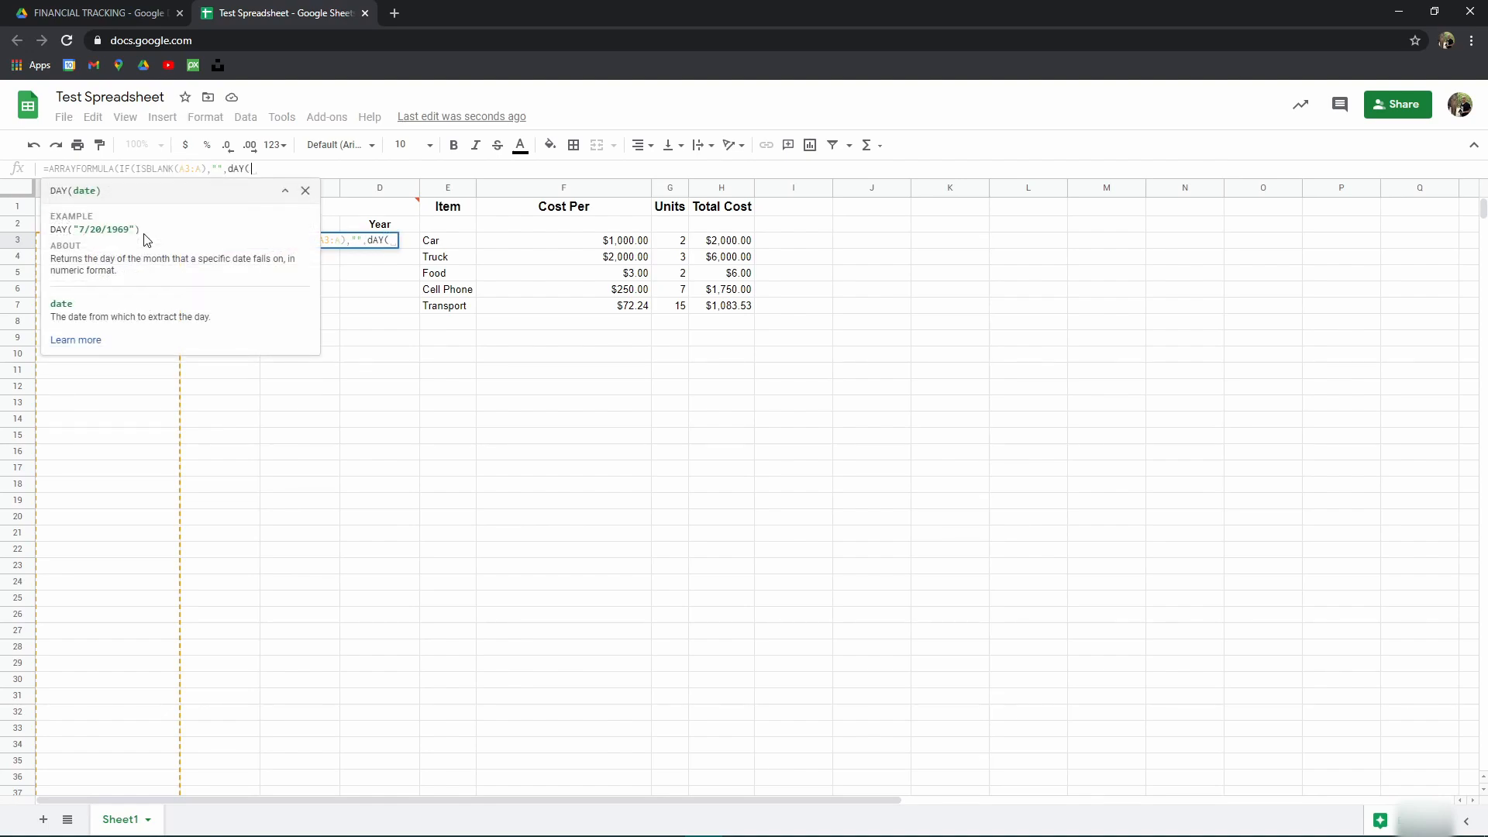
text($a)
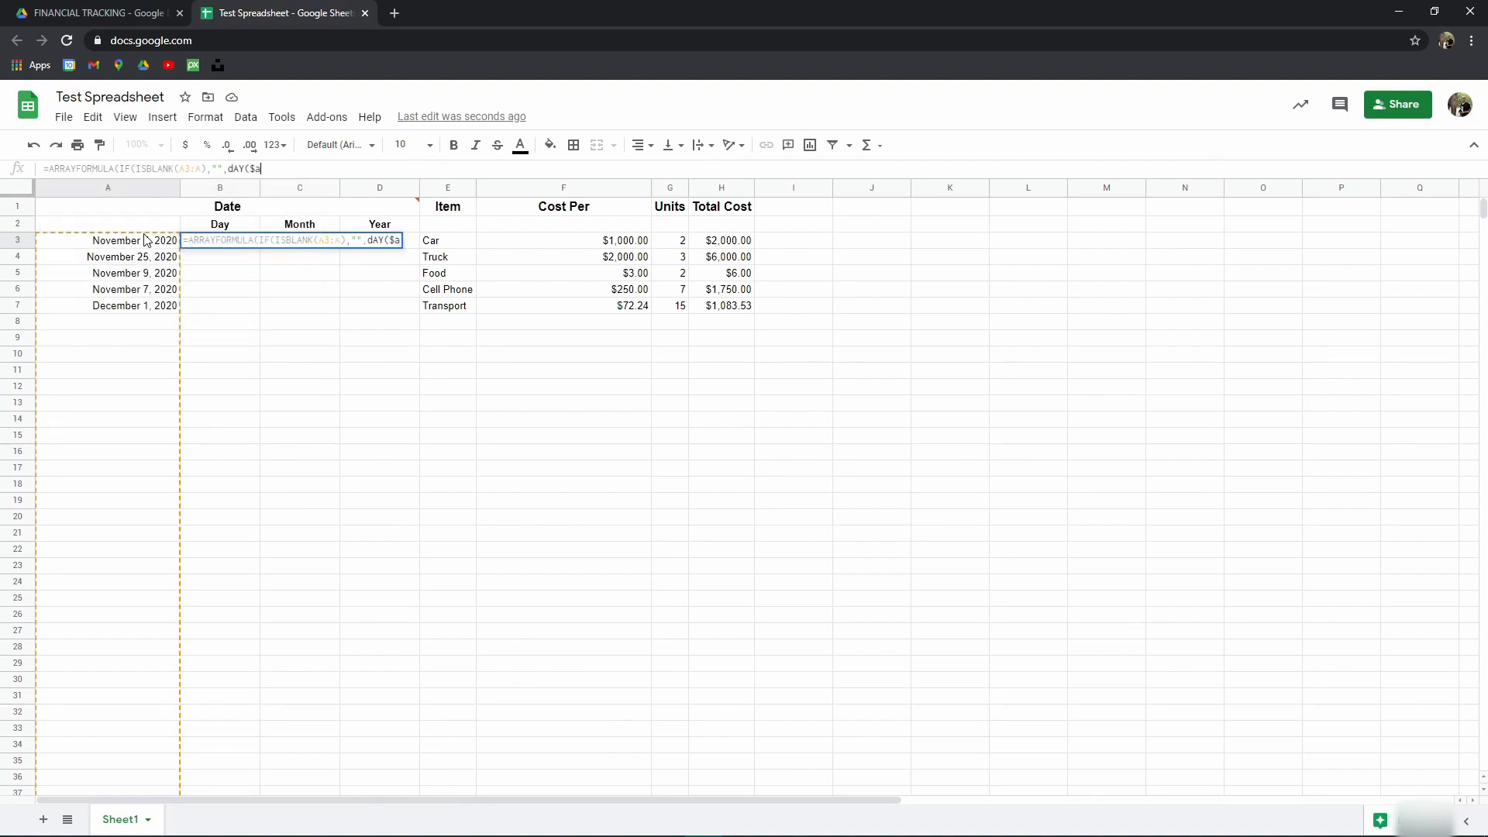
text(3)
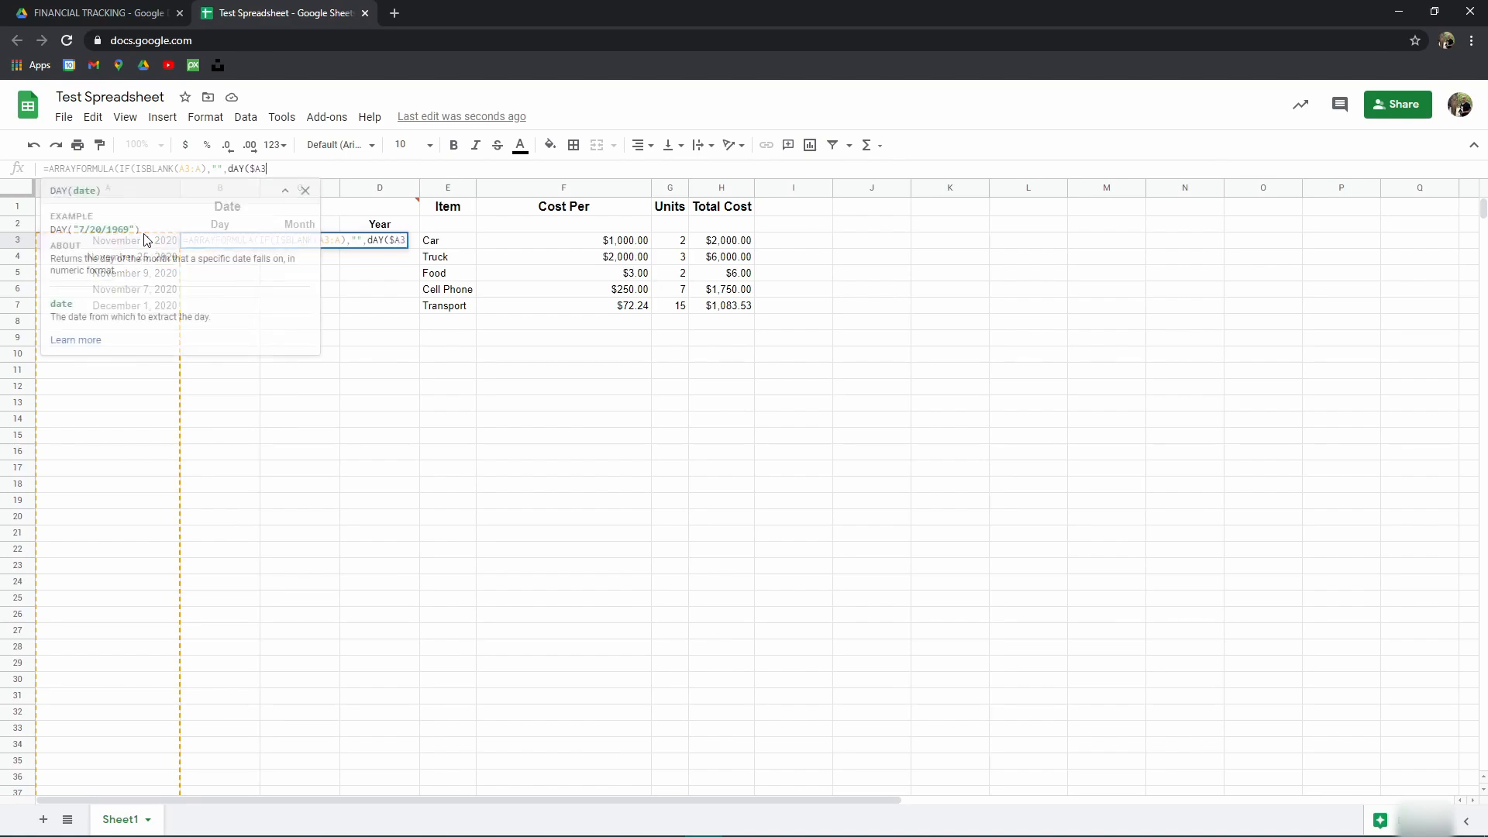
text(:A)
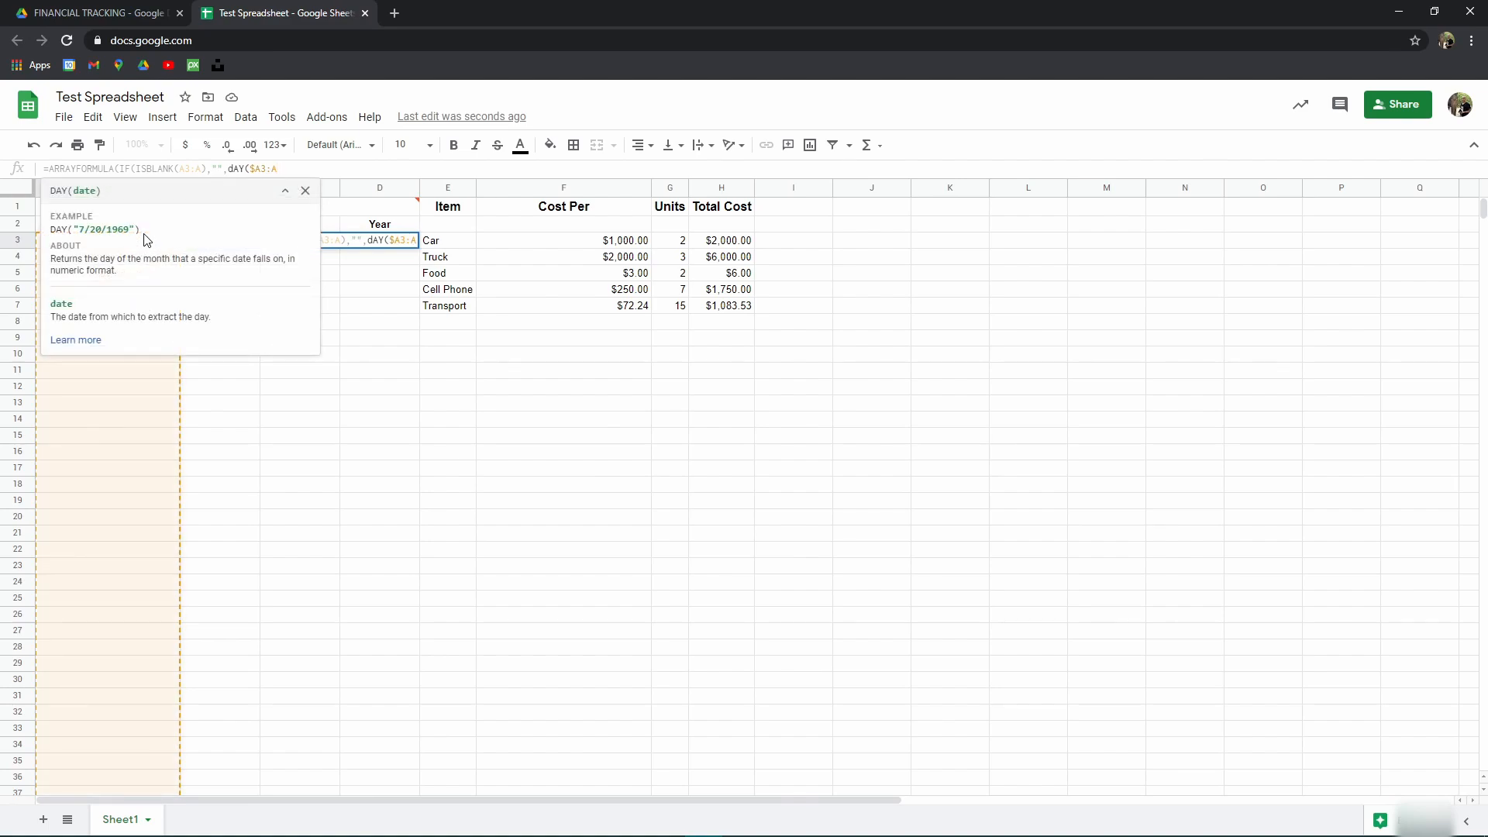
text())
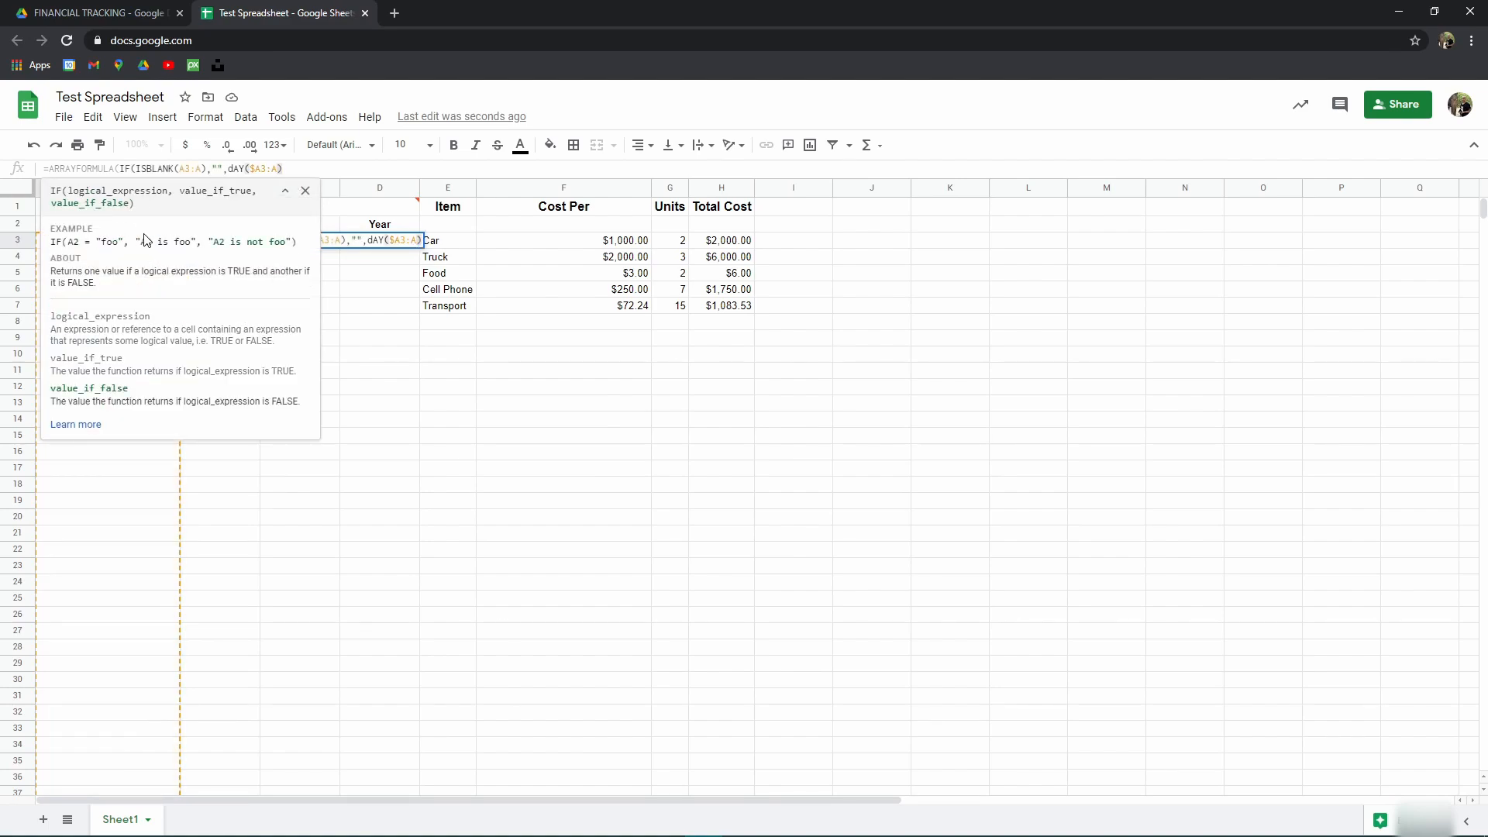
text())
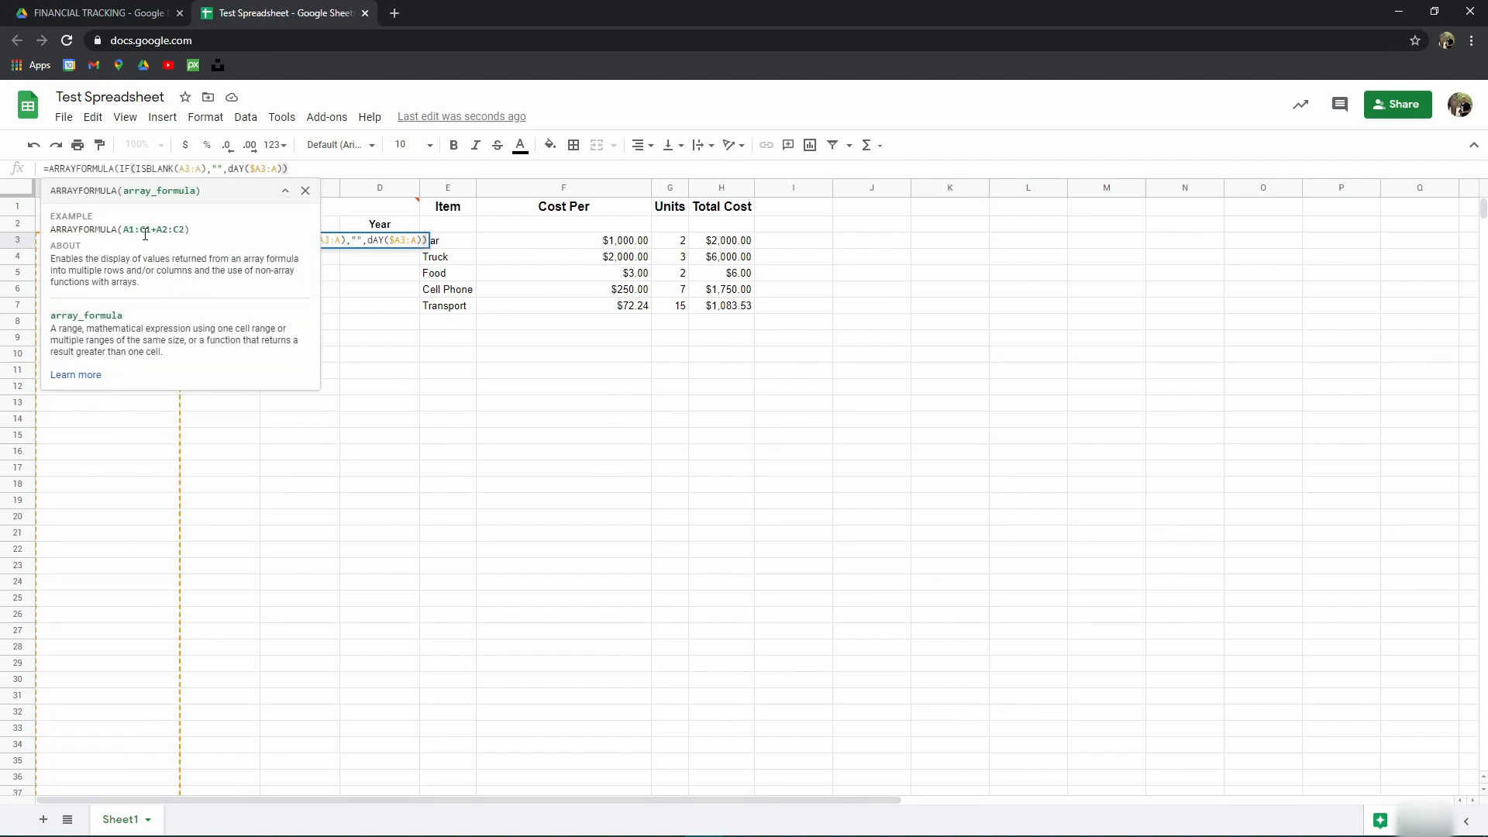
Step: Change the ISBLANK range in the B3 formula to $A3:$A
key(Left)
key(Left)
key(Left)
key(Left)
key(Left)
key(Left)
key(Left)
key(Left)
key(Left)
key(Left)
key(Left)
key(Left)
key(Left)
key(Left)
key(Left)
key(Left)
key(Left)
key(Left)
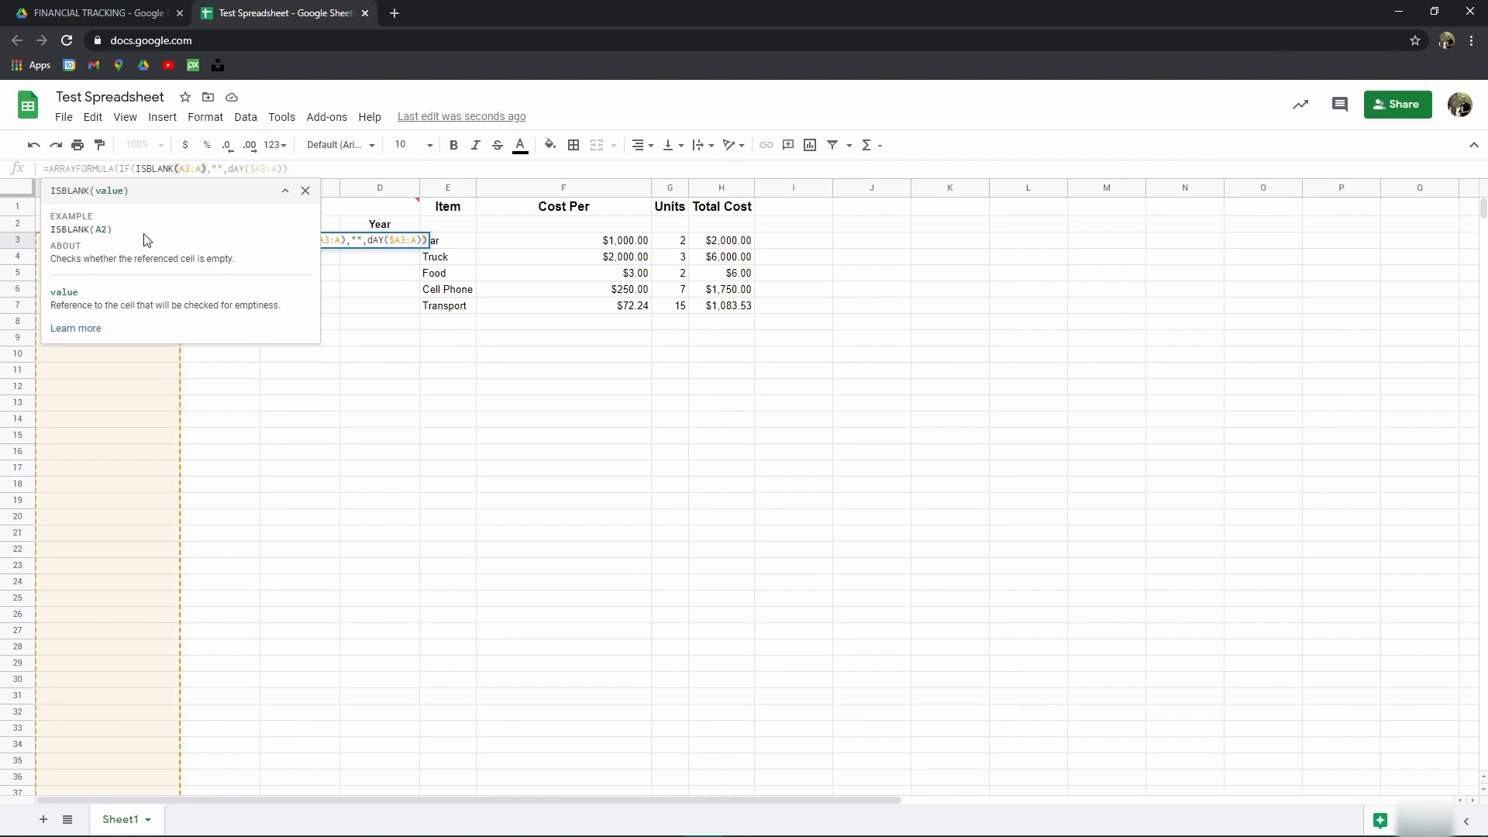
text($A3:)
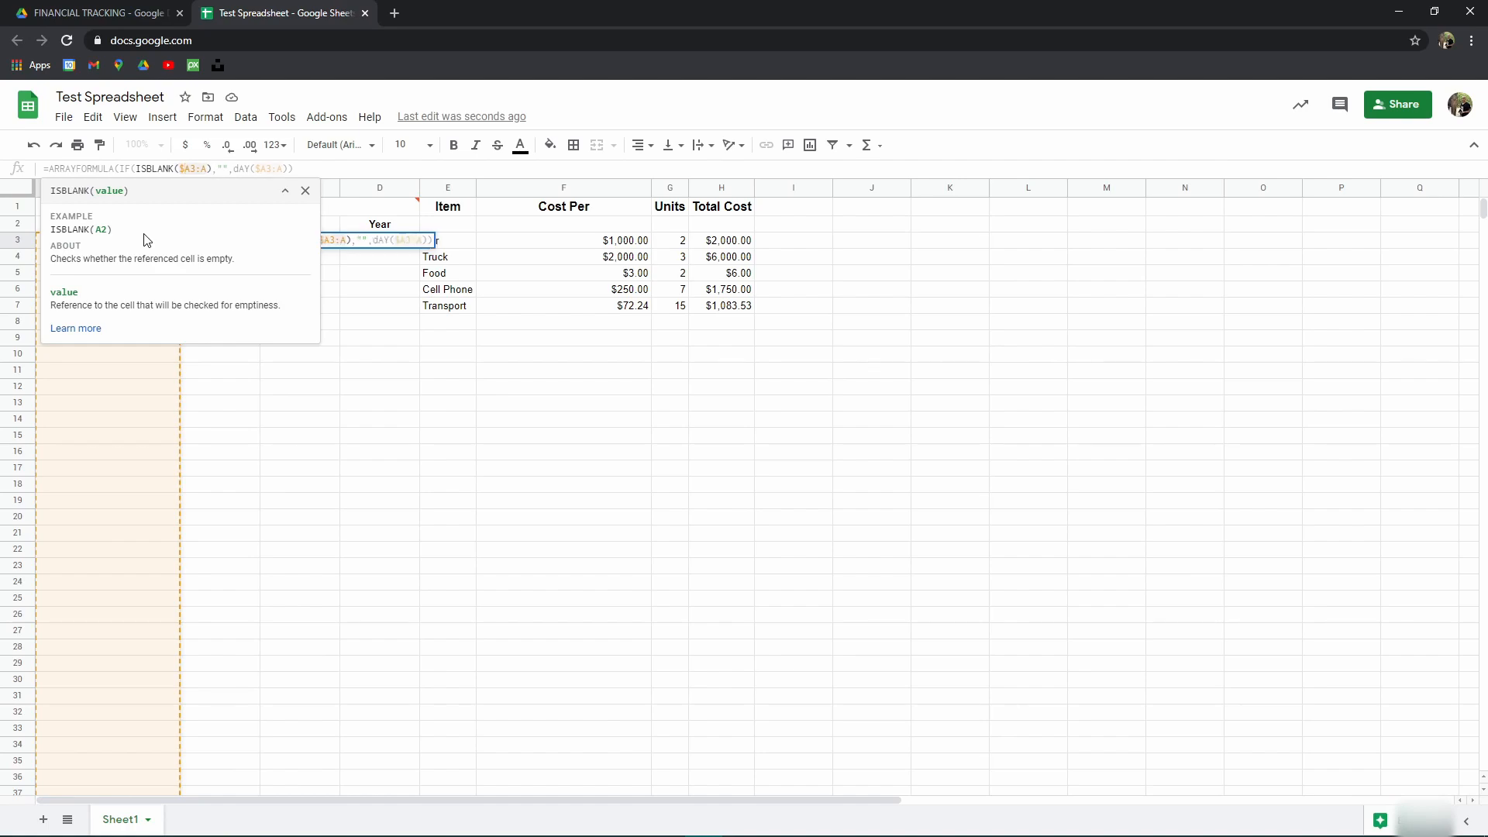
text($)
Step: Change the DAY function's range in the B3 formula to $A3:$A
key(Right)
key(Right)
key(Right)
key(Right)
key(Right)
key(Right)
key(Right)
key(Right)
key(Right)
key(Right)
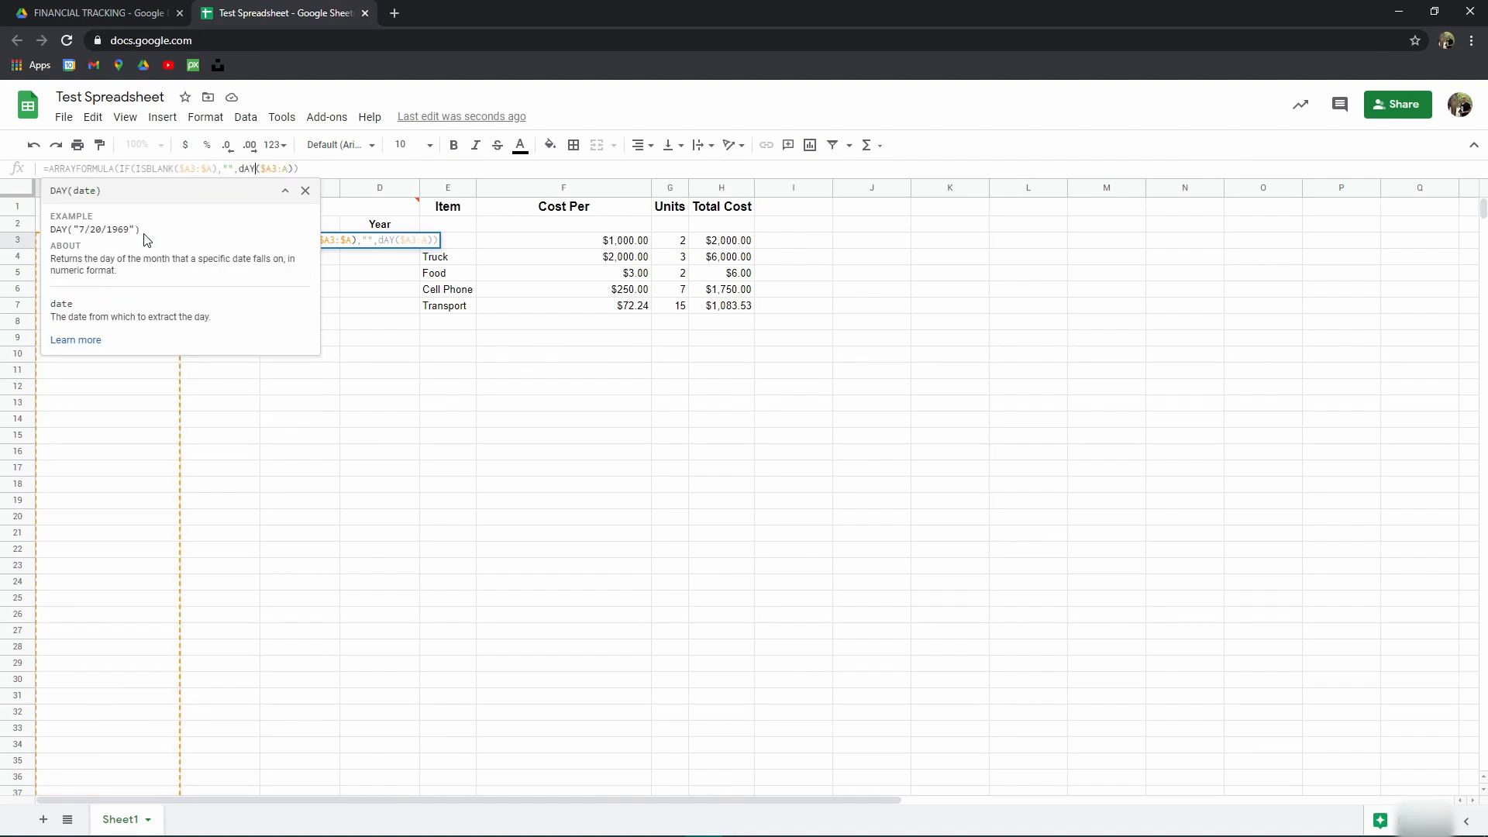
text($)
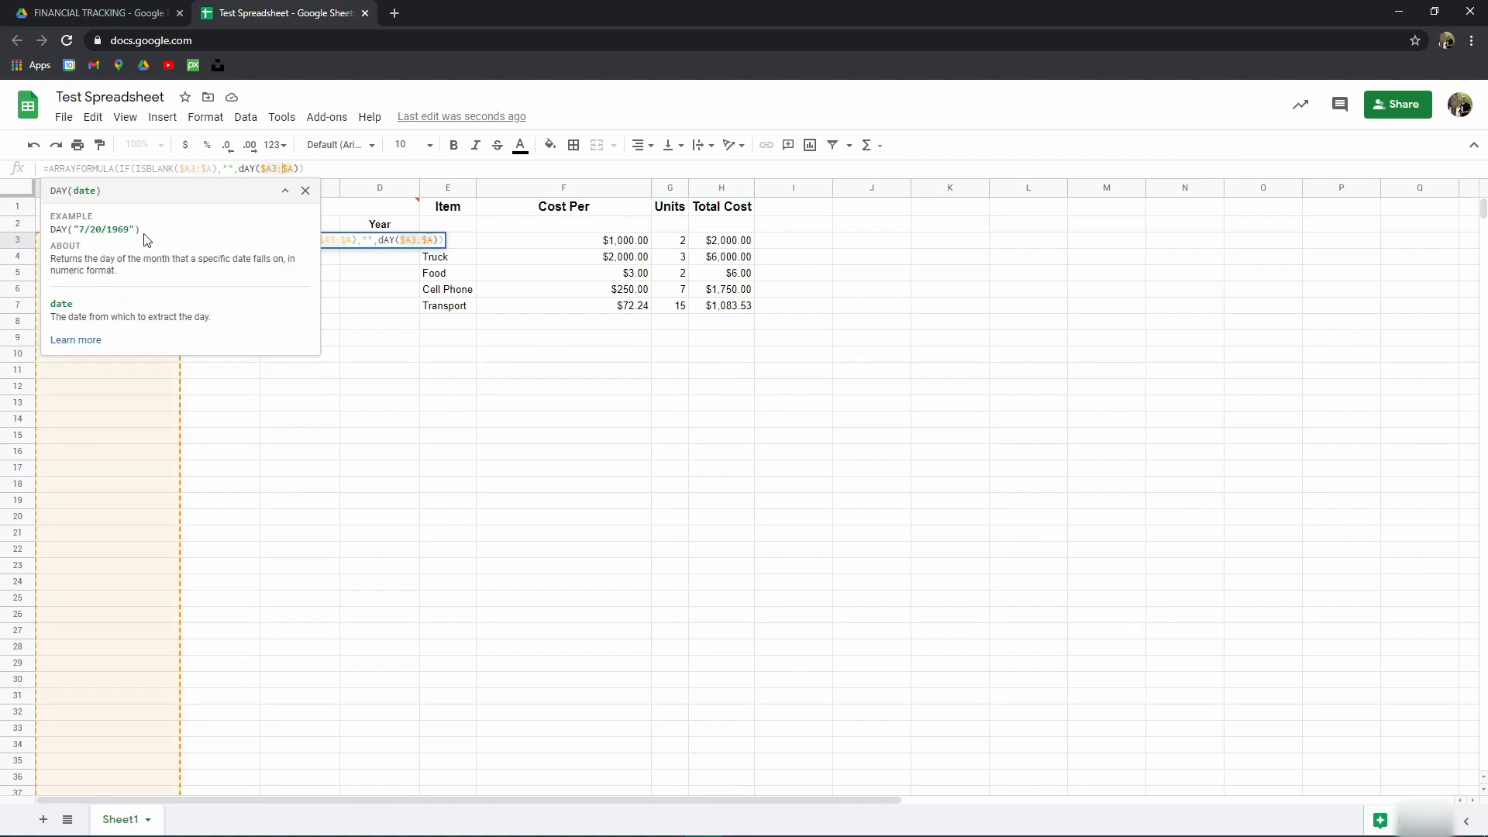
Step: Capitalize the DAY function name and complete the B3 array formula with its closing parenthesis
key(Left)
key(Left)
key(Left)
key(Left)
key(Left)
key(Left)
key(BackSpace)
text(D)
key(Right)
key(Right)
key(Right)
key(Right)
key(Right)
key(Right)
key(Right)
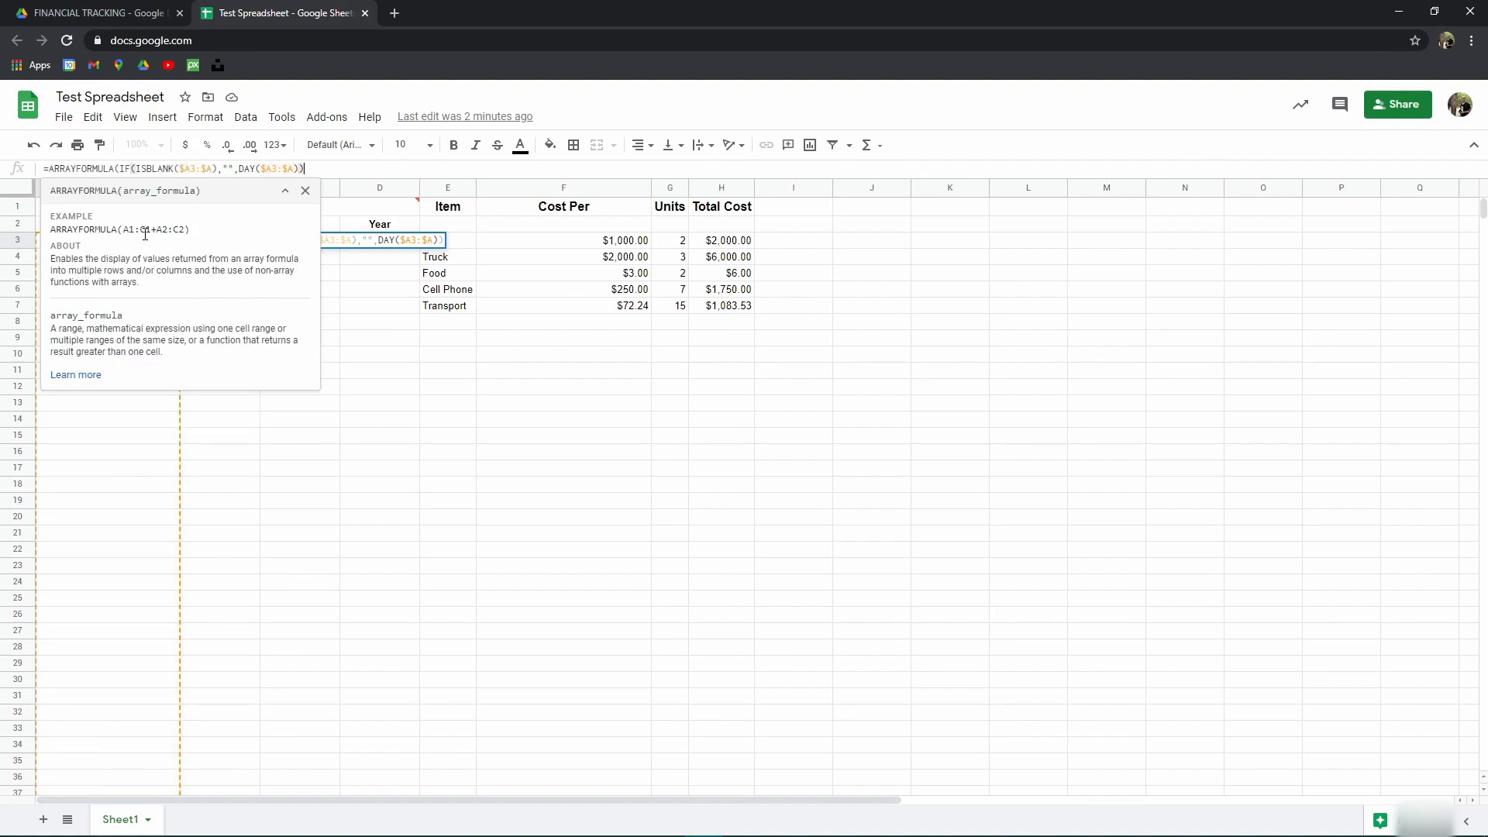
text())
key(Return)
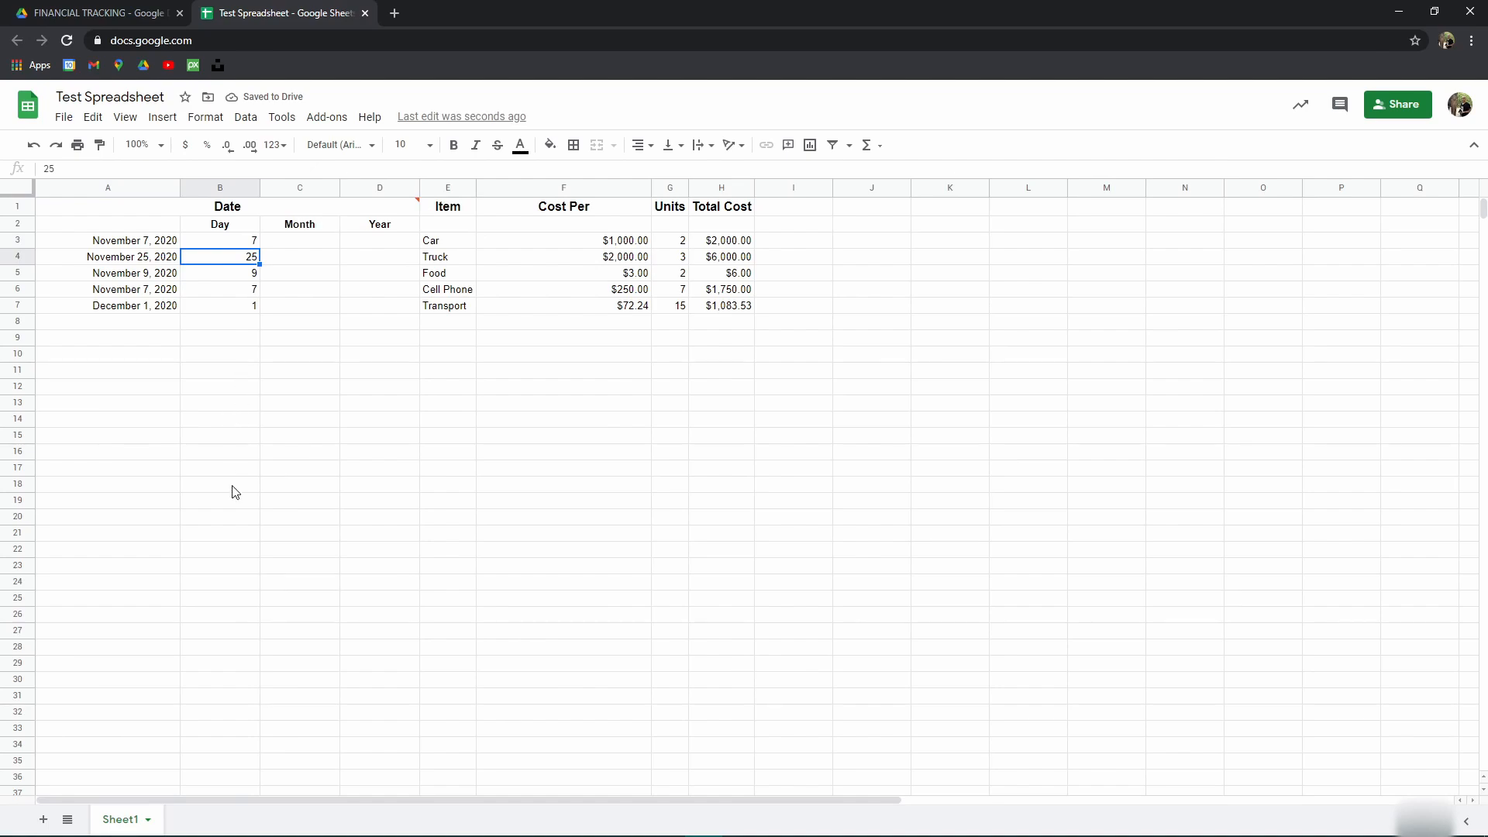
Step: Enter December 25, 2020 as a test date in A8, the first empty row below the existing dates
click(249, 242)
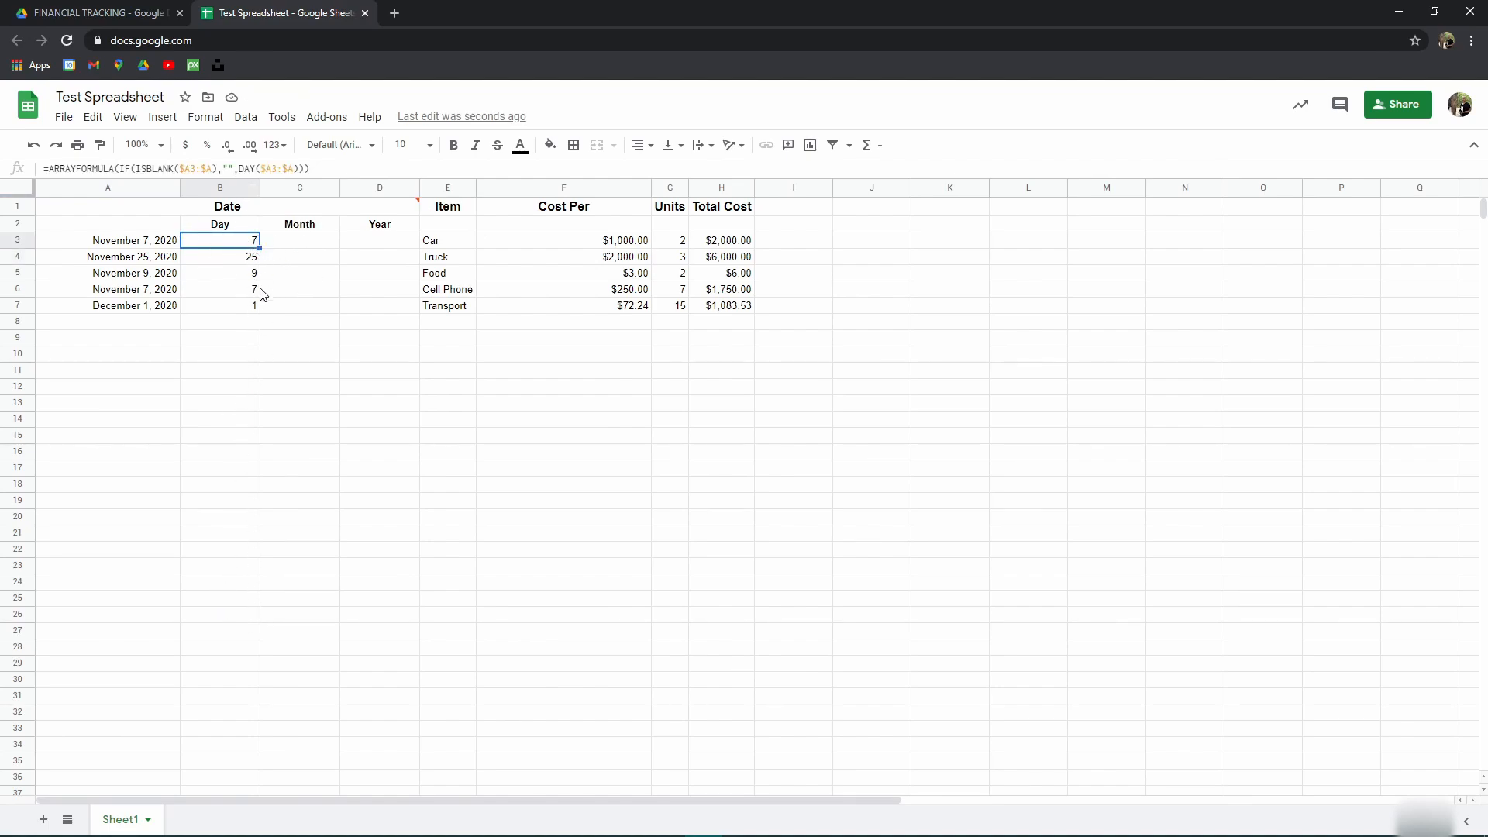
double_click(154, 325)
click(143, 432)
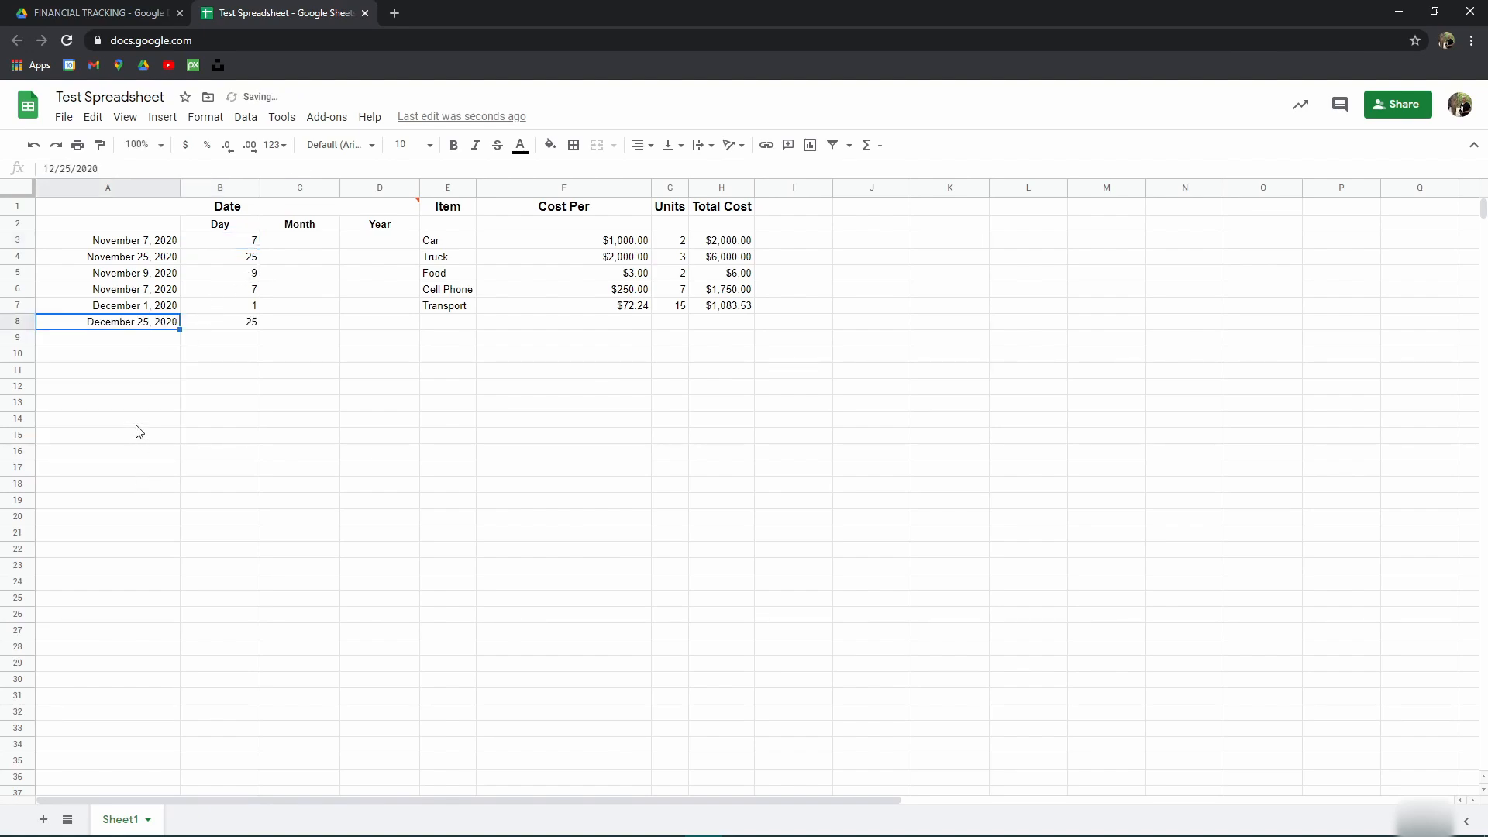
Step: Try December 14, 2020 as the date in A22, check the day result in B22 and clear the date
double_click(138, 548)
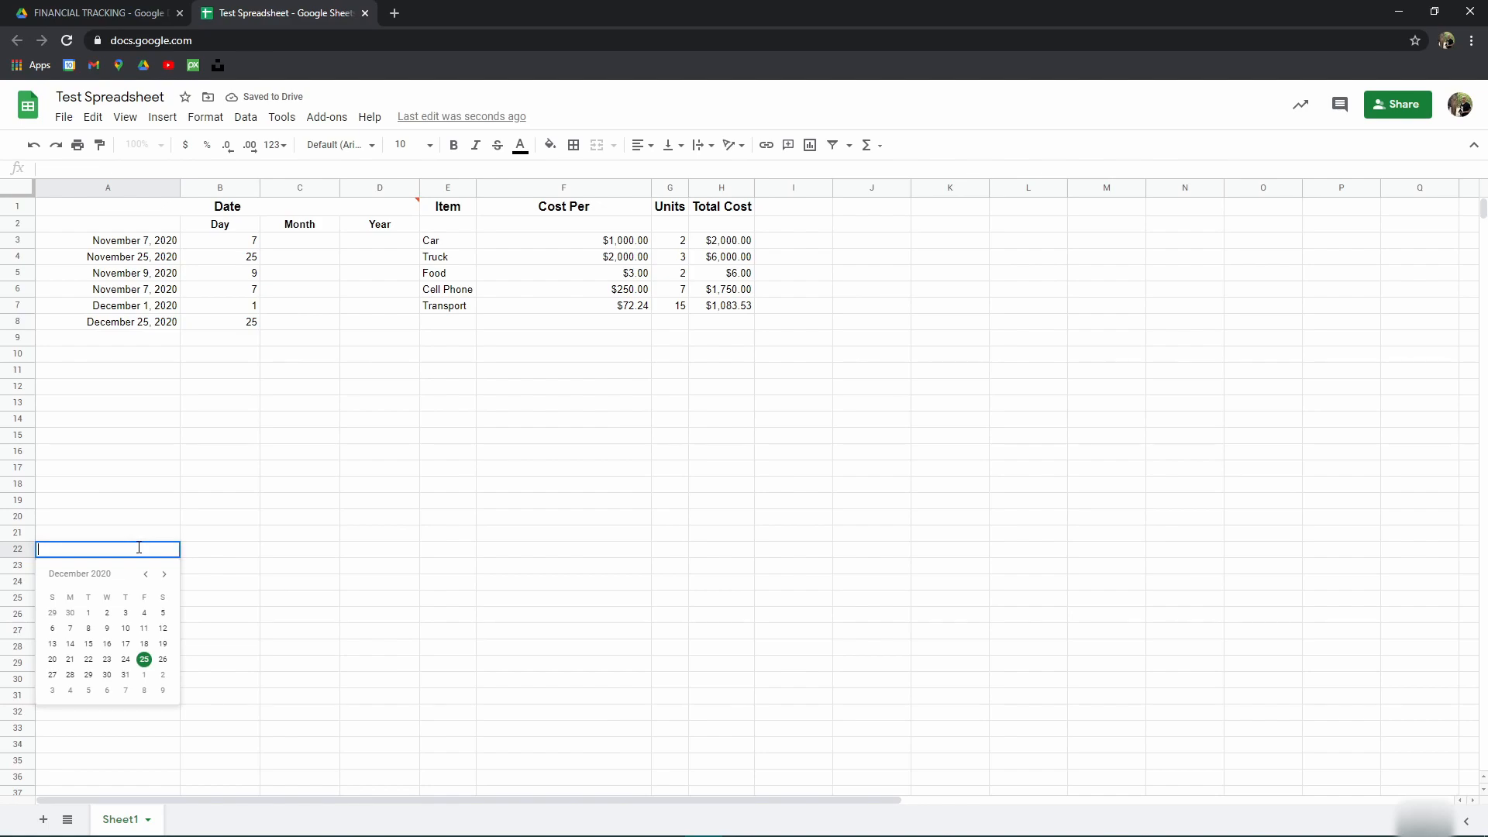
click(70, 643)
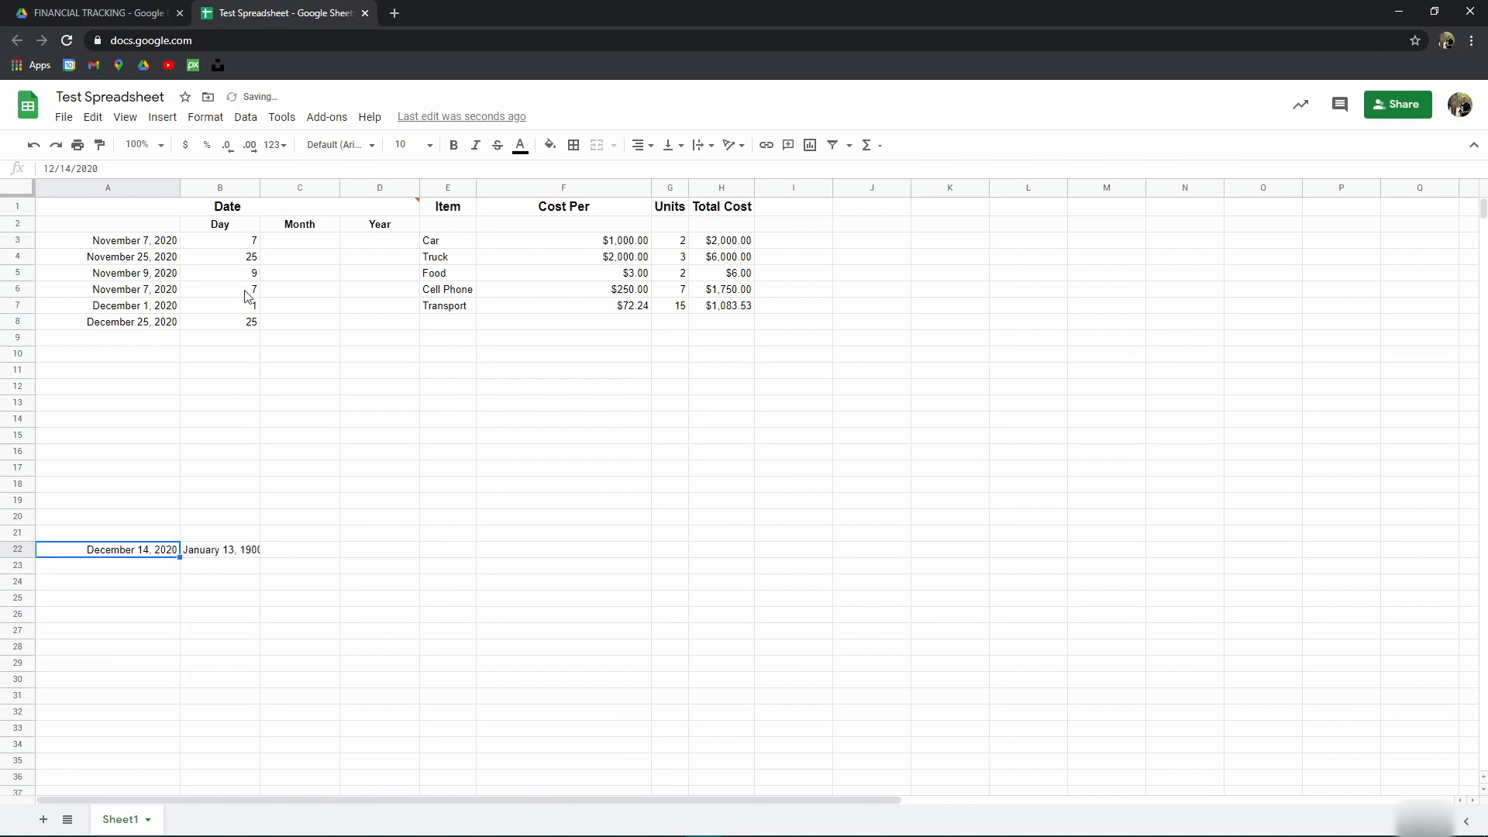
click(227, 558)
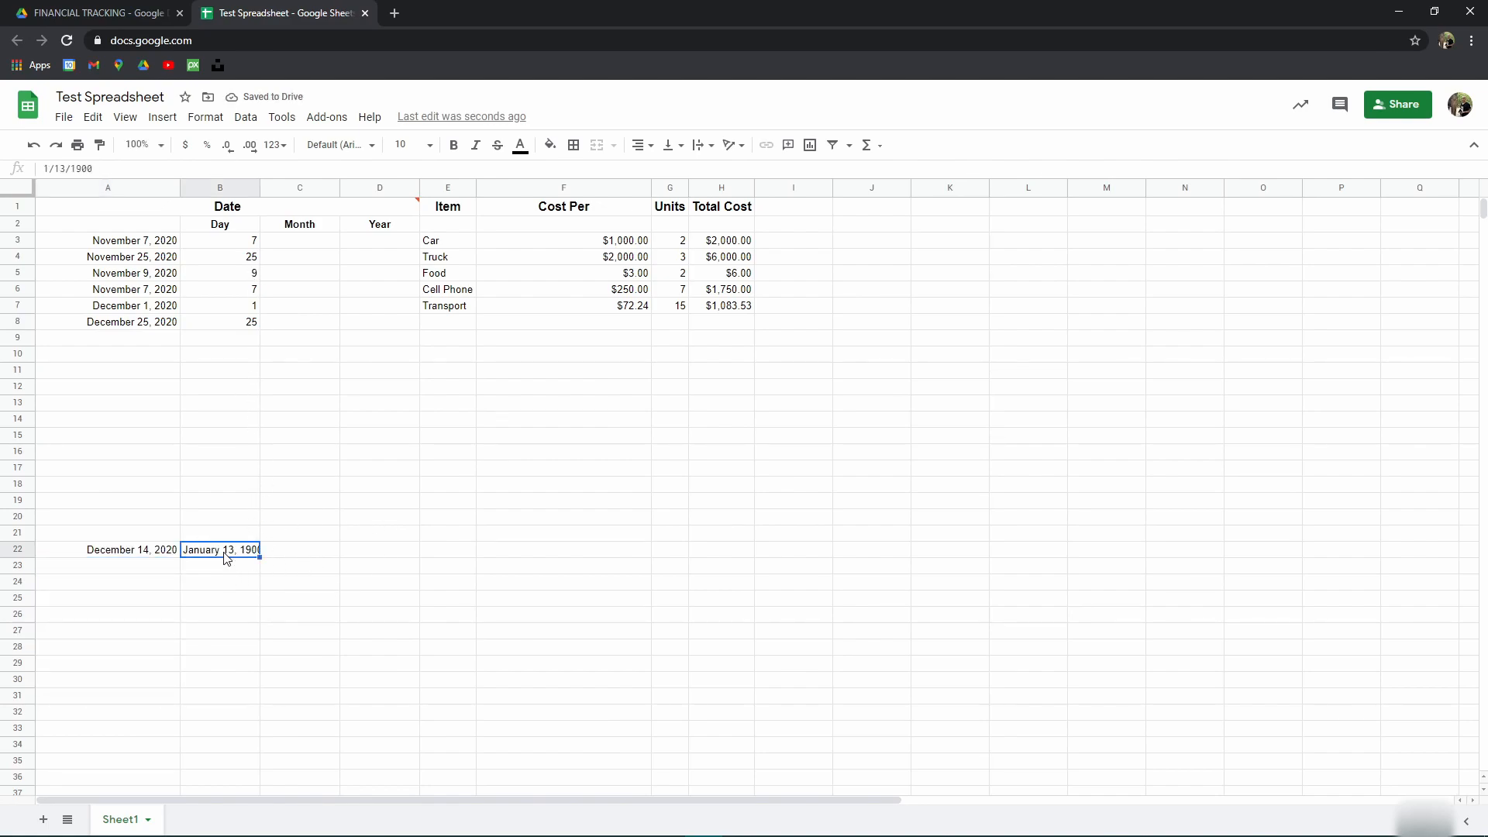
click(136, 553)
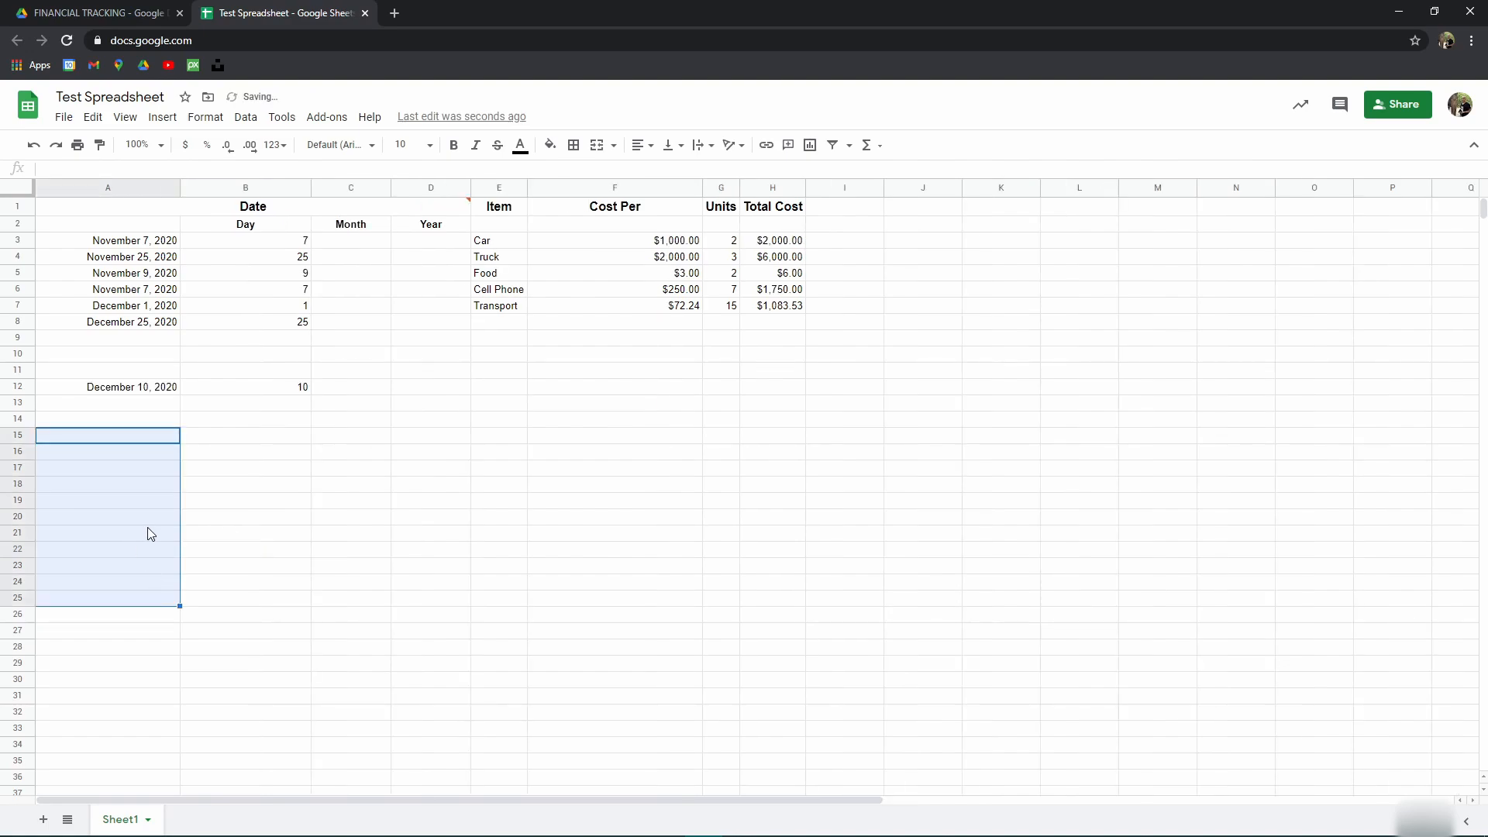
click(235, 506)
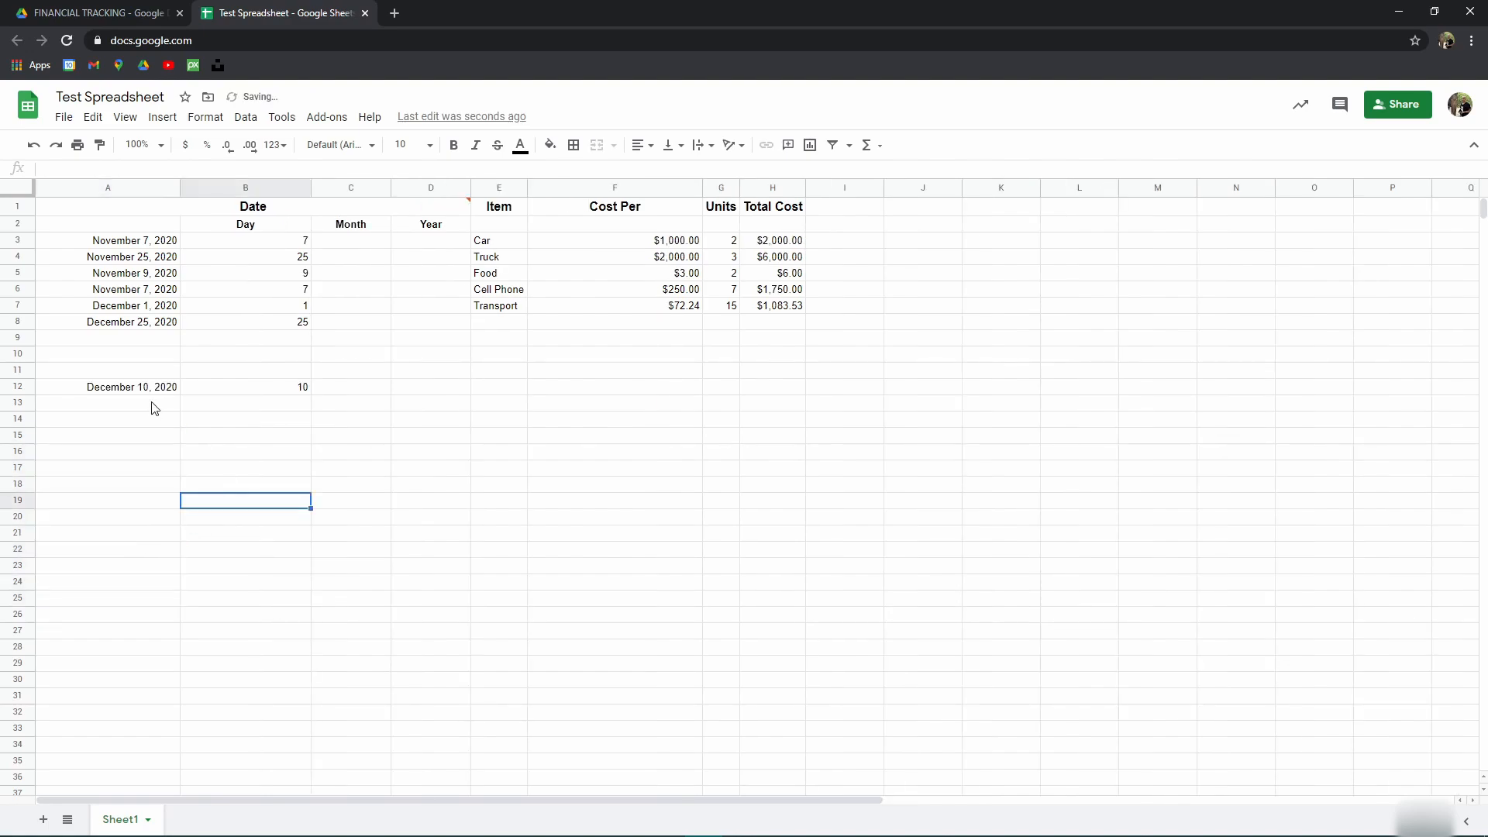
Step: Set the number format of the whole column B to Automatic
click(250, 187)
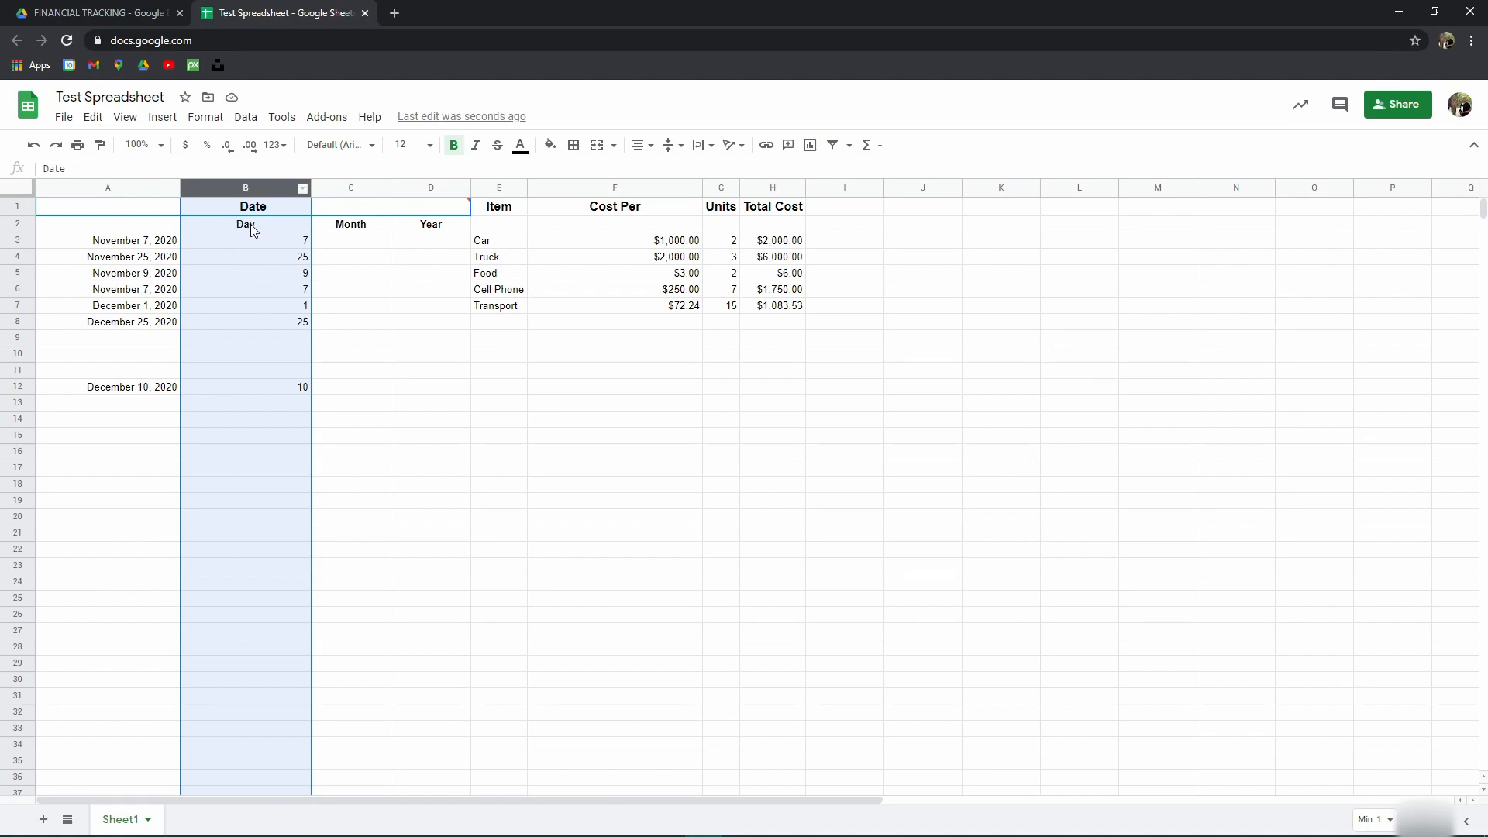
click(206, 117)
mouse_move(248, 190)
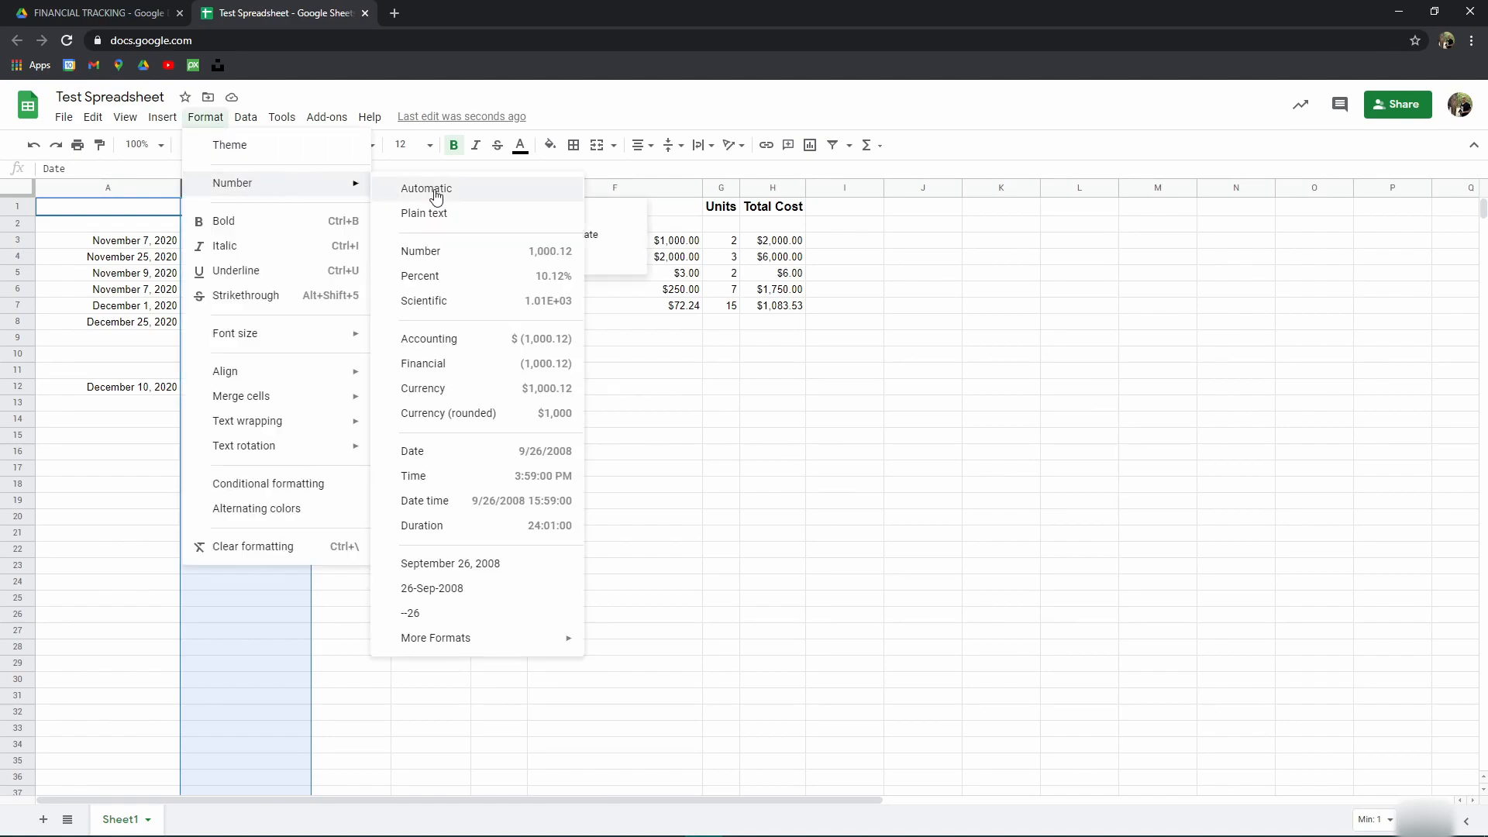
click(445, 200)
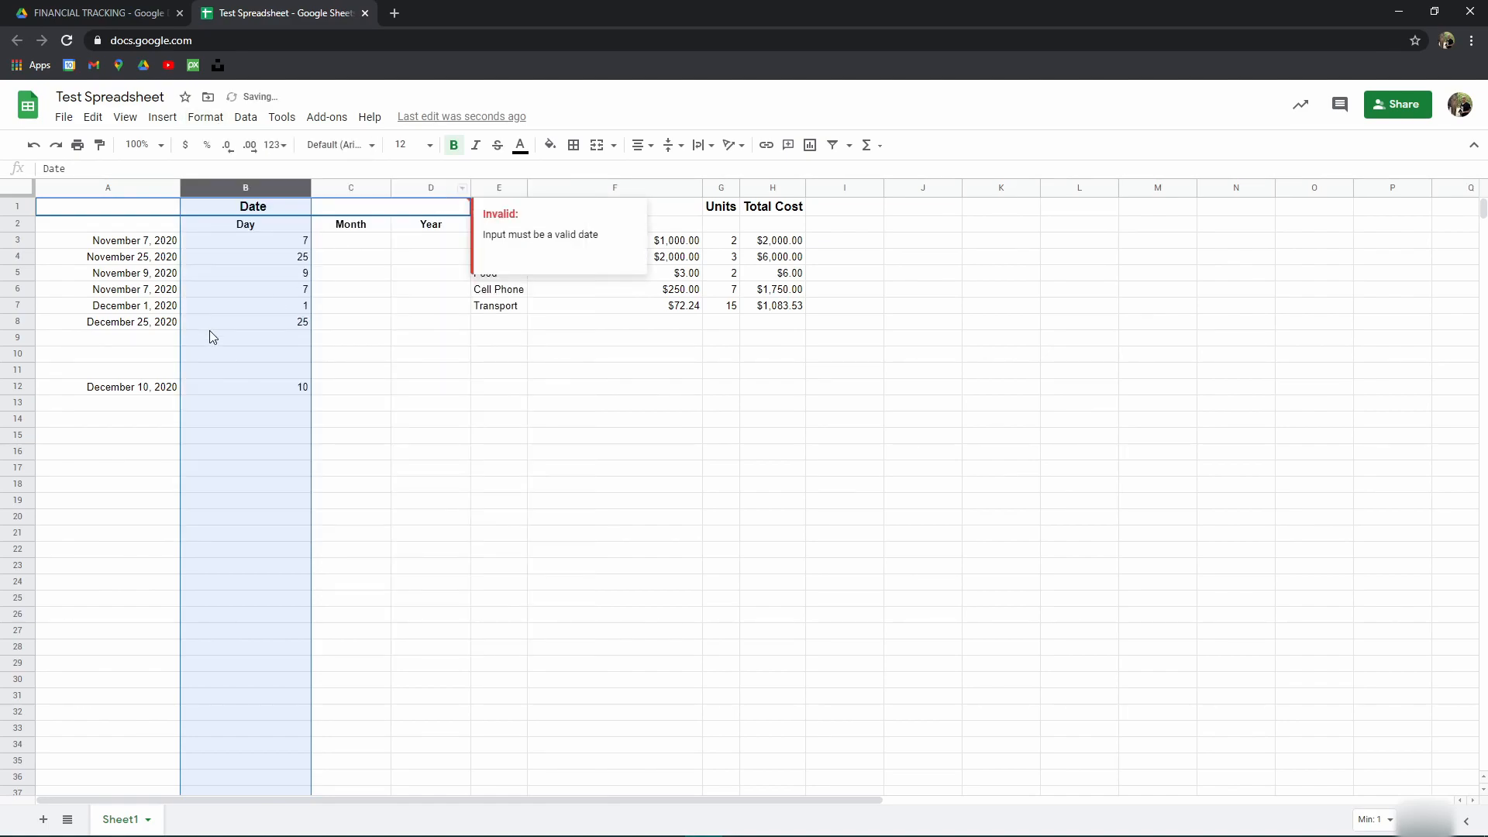
Step: Enter December 14, 2020 as a test date in A16
click(128, 454)
double_click(129, 454)
click(81, 551)
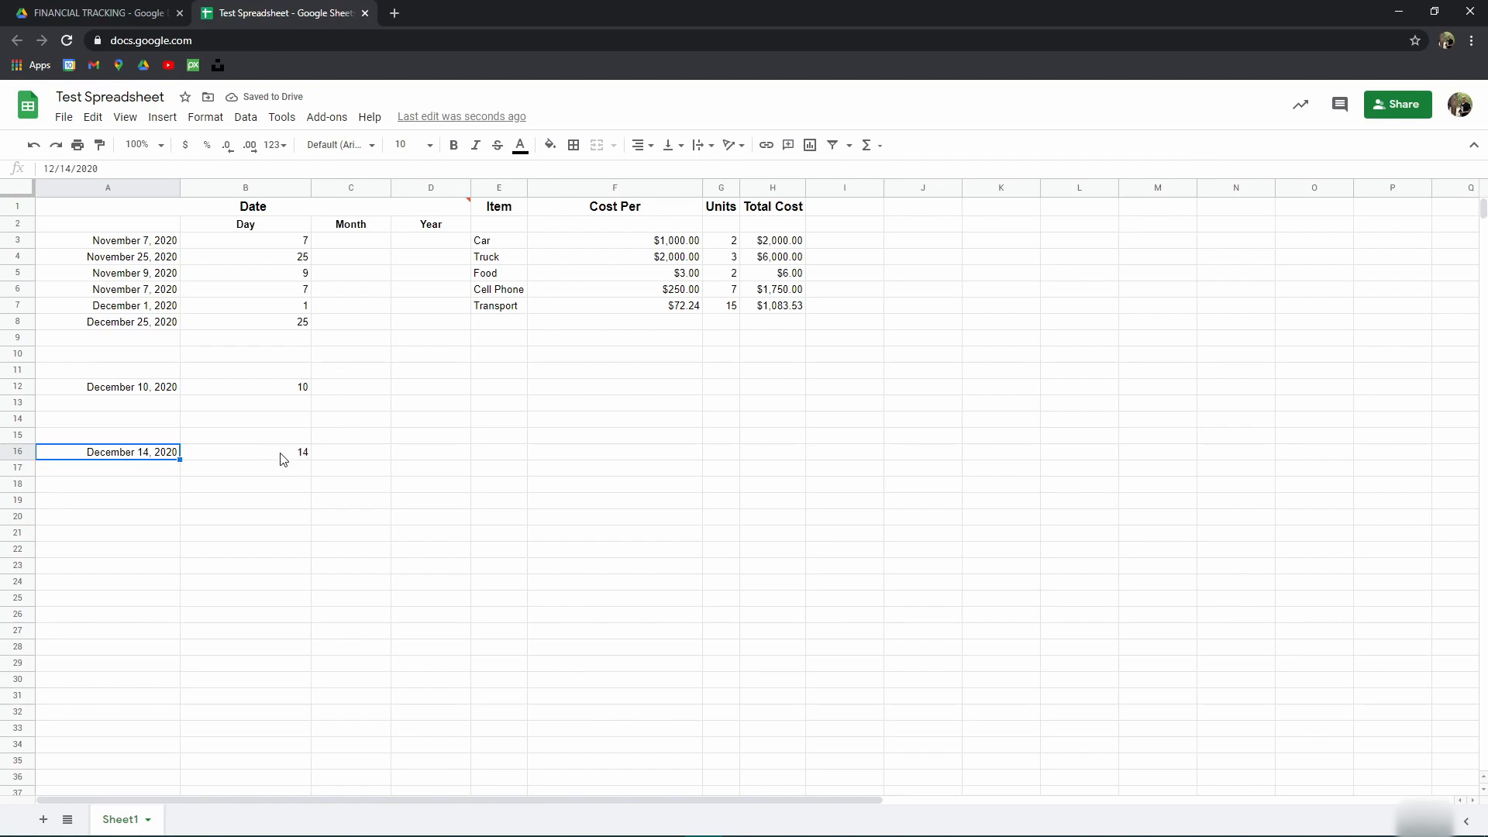
Step: Set the number format of the Day, Month and Year columns B to D to Automatic
click(263, 189)
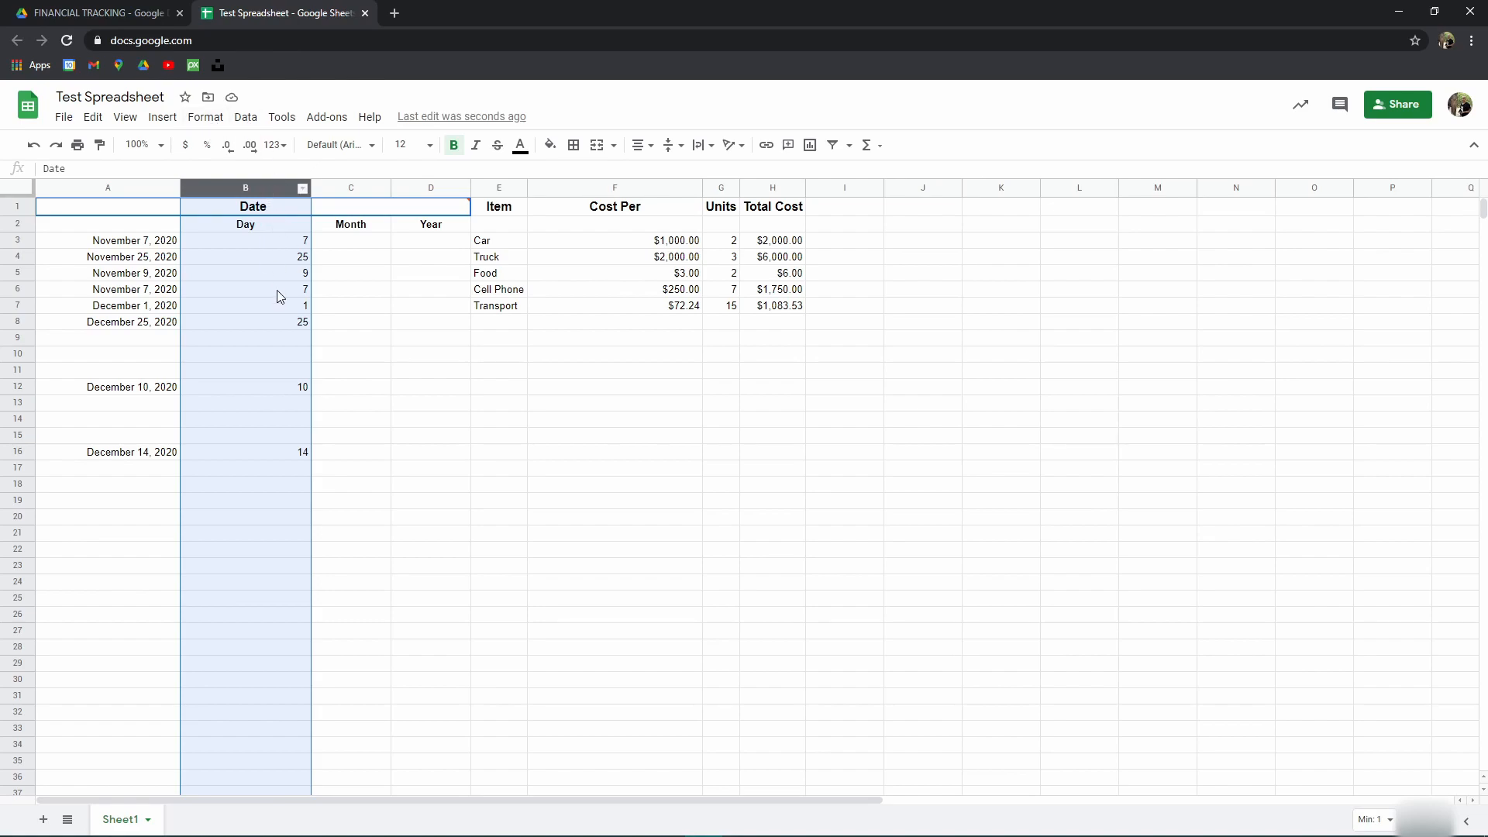
drag(283, 188, 435, 190)
click(205, 117)
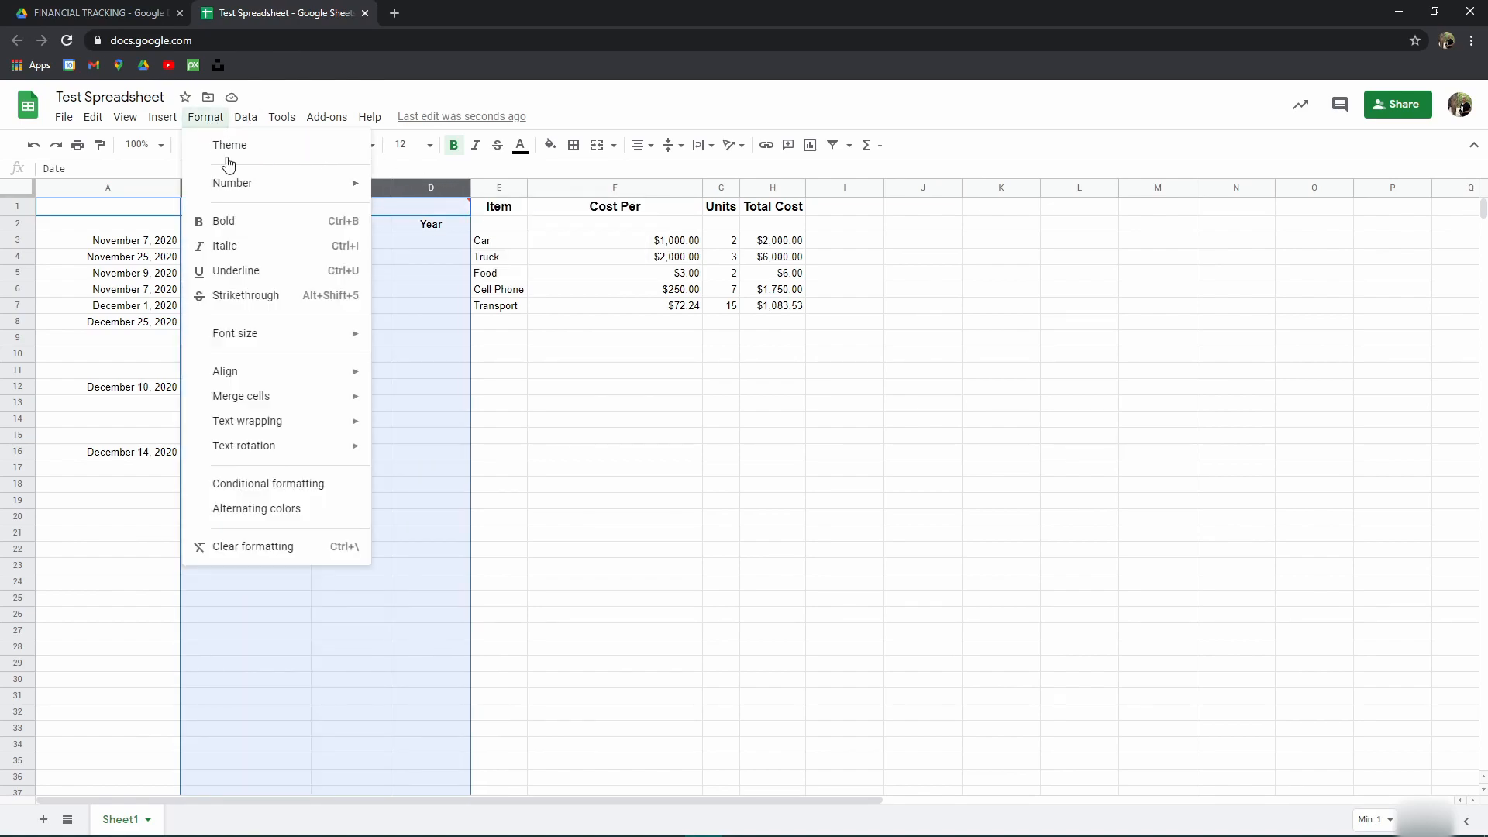
mouse_move(264, 183)
click(436, 190)
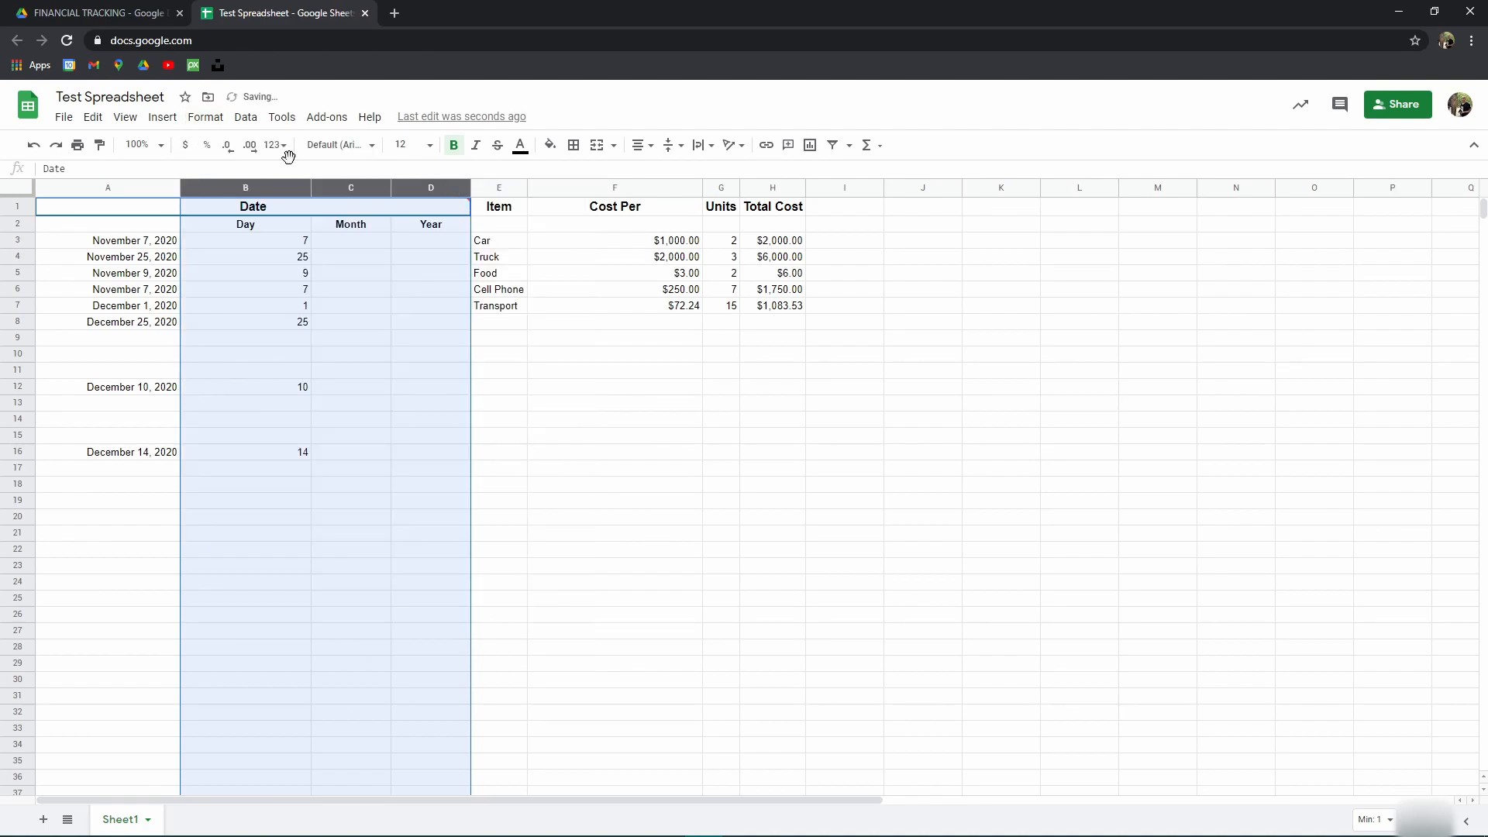
click(197, 303)
click(128, 189)
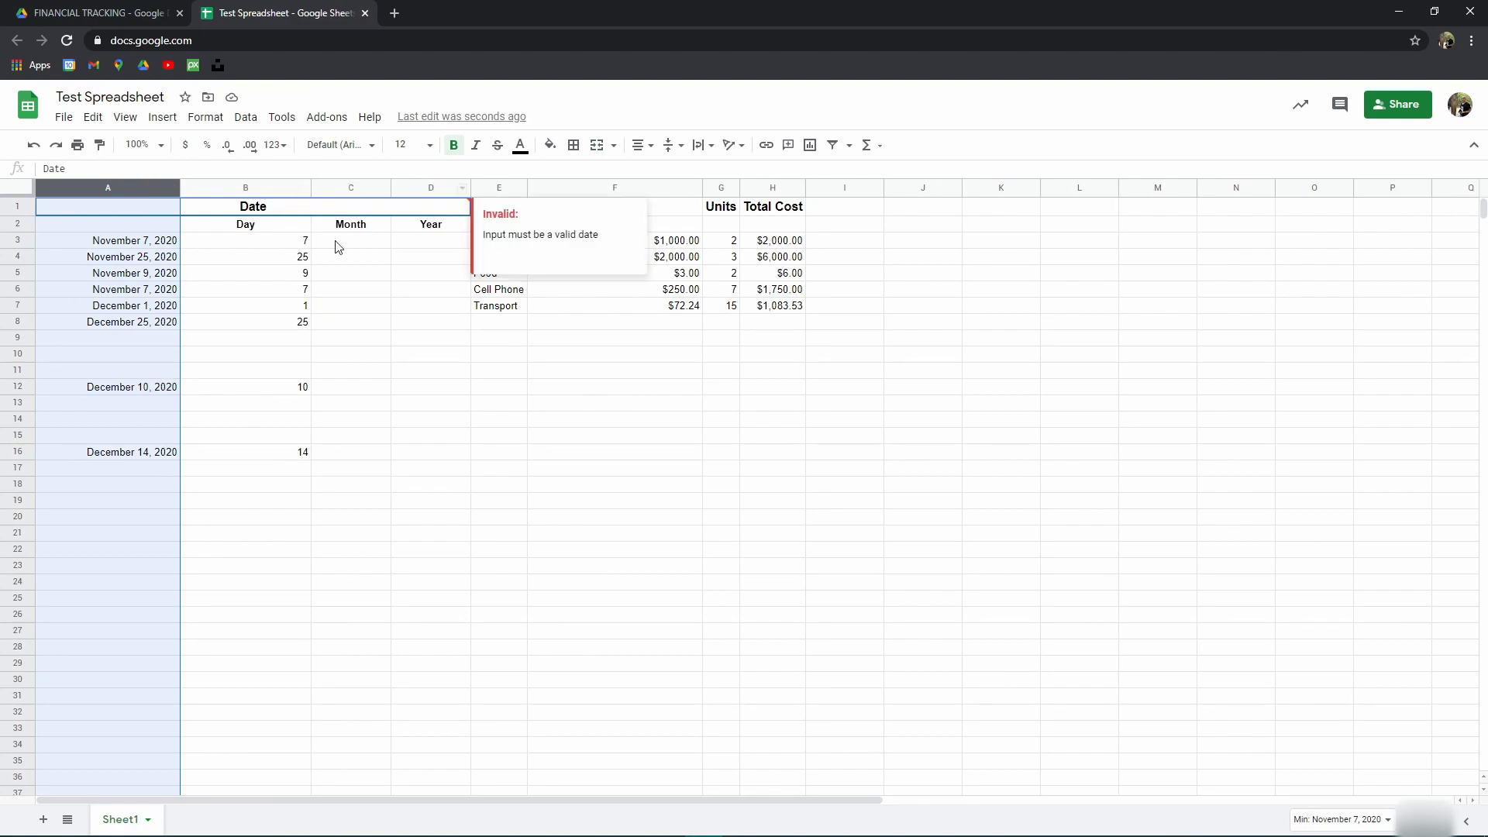
Step: Enter December 30, 2020 as a test date in A23
click(164, 582)
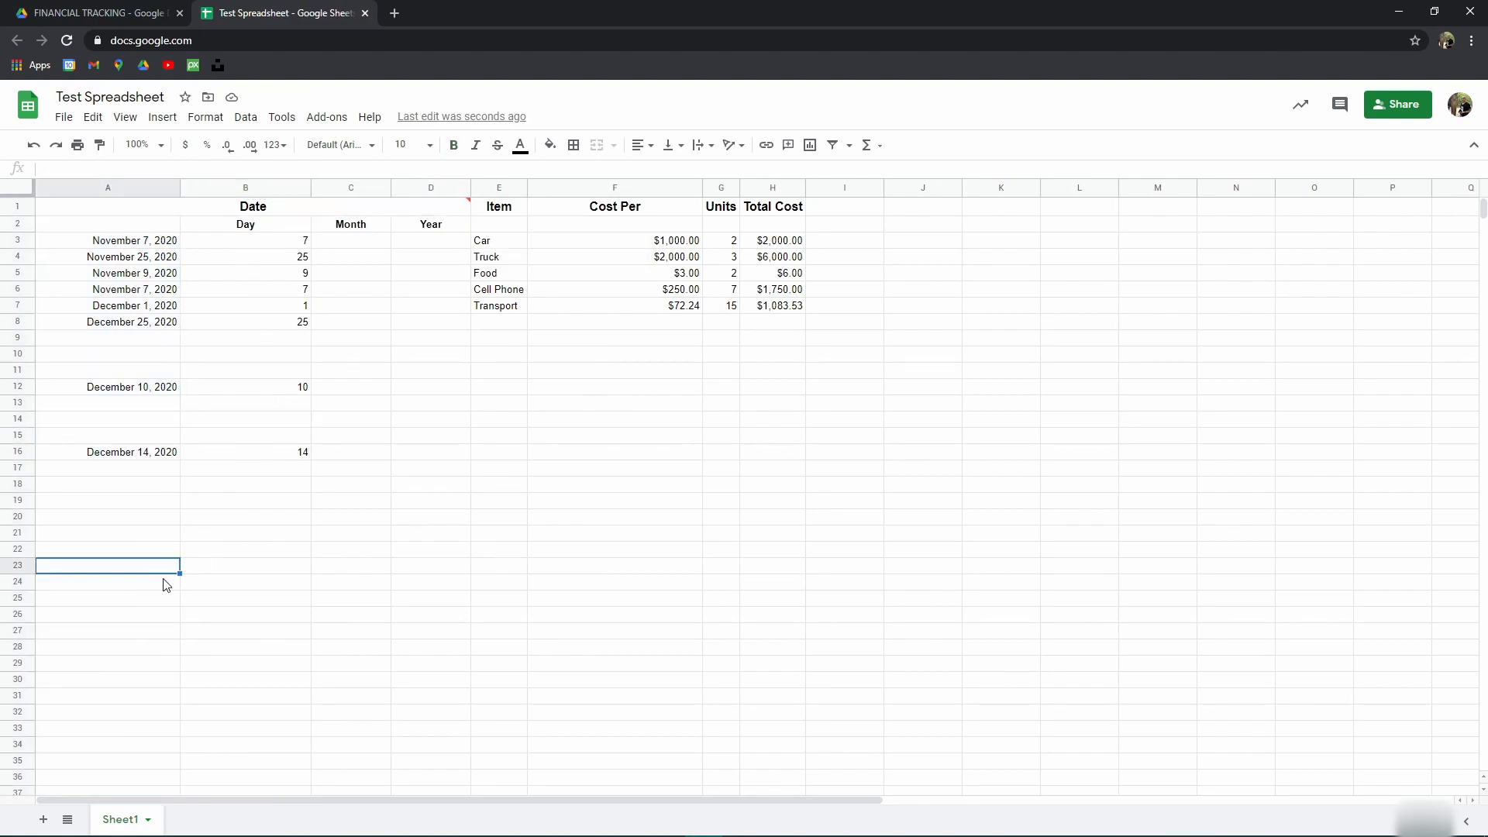
double_click(164, 571)
click(103, 699)
click(255, 602)
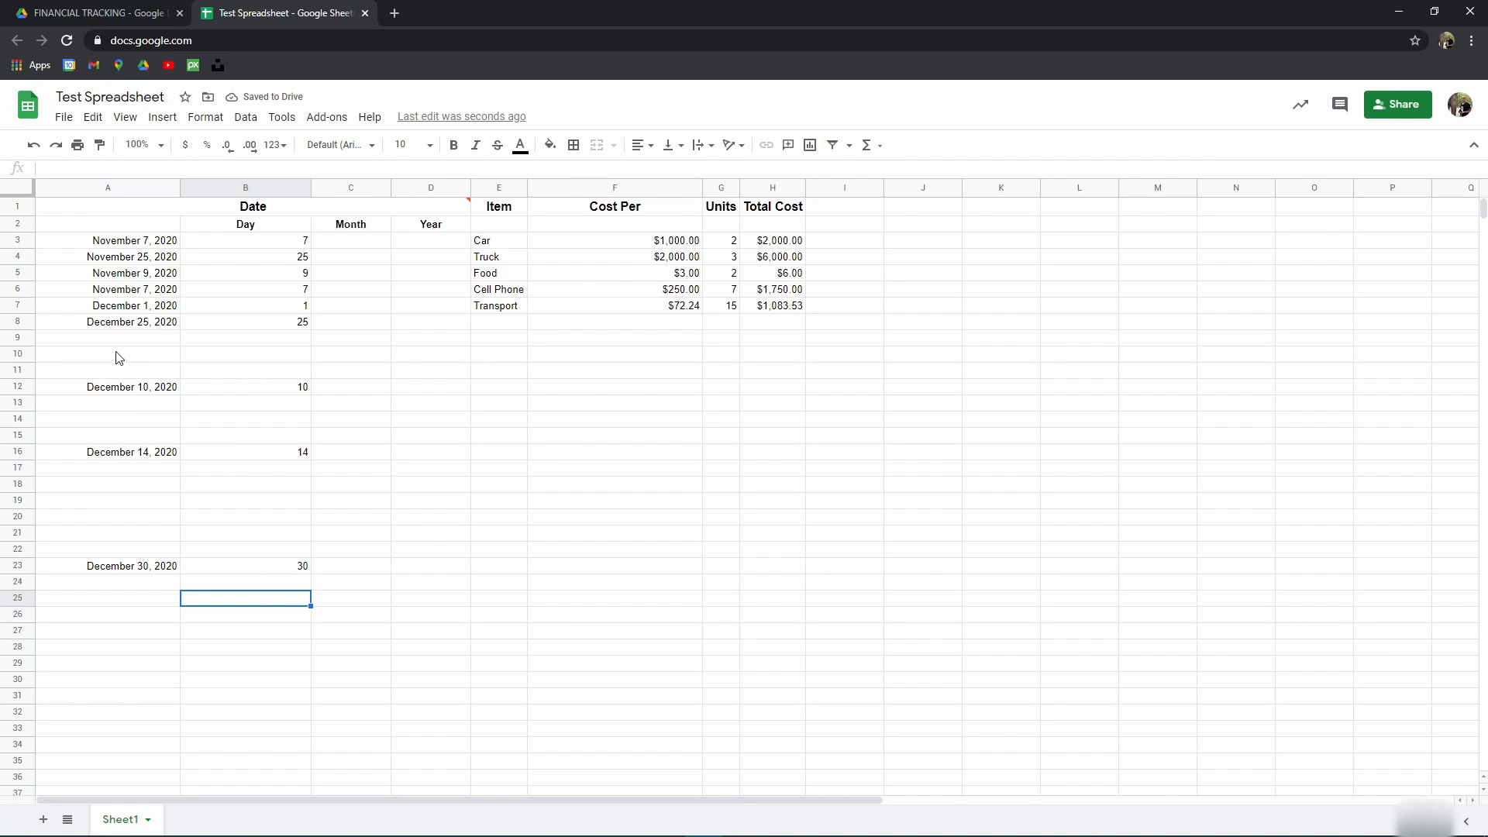
Step: Fill the array formula from B3 across into C3 and D3
click(288, 242)
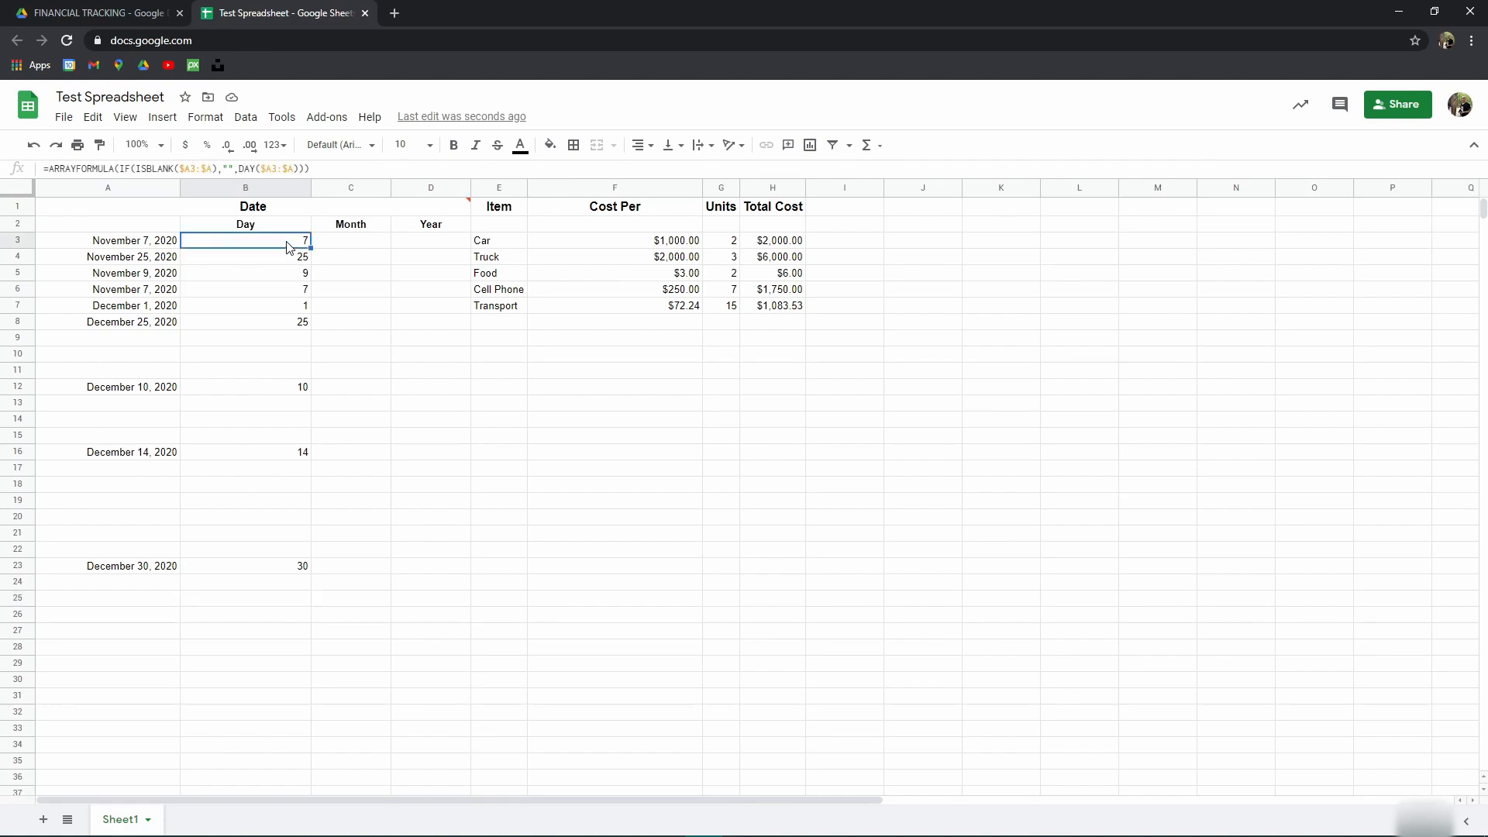
drag(281, 257, 263, 694)
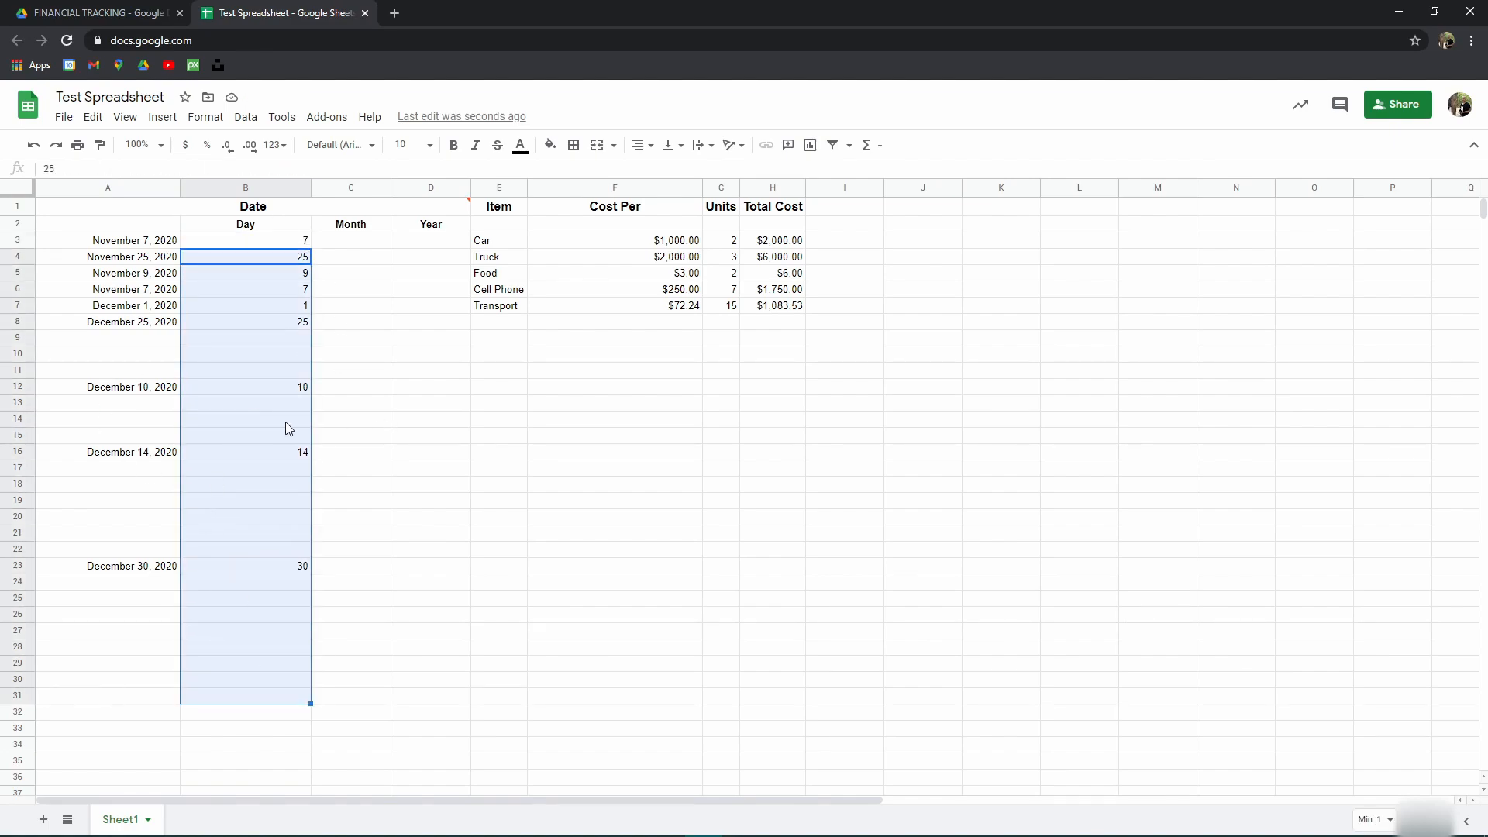
click(298, 242)
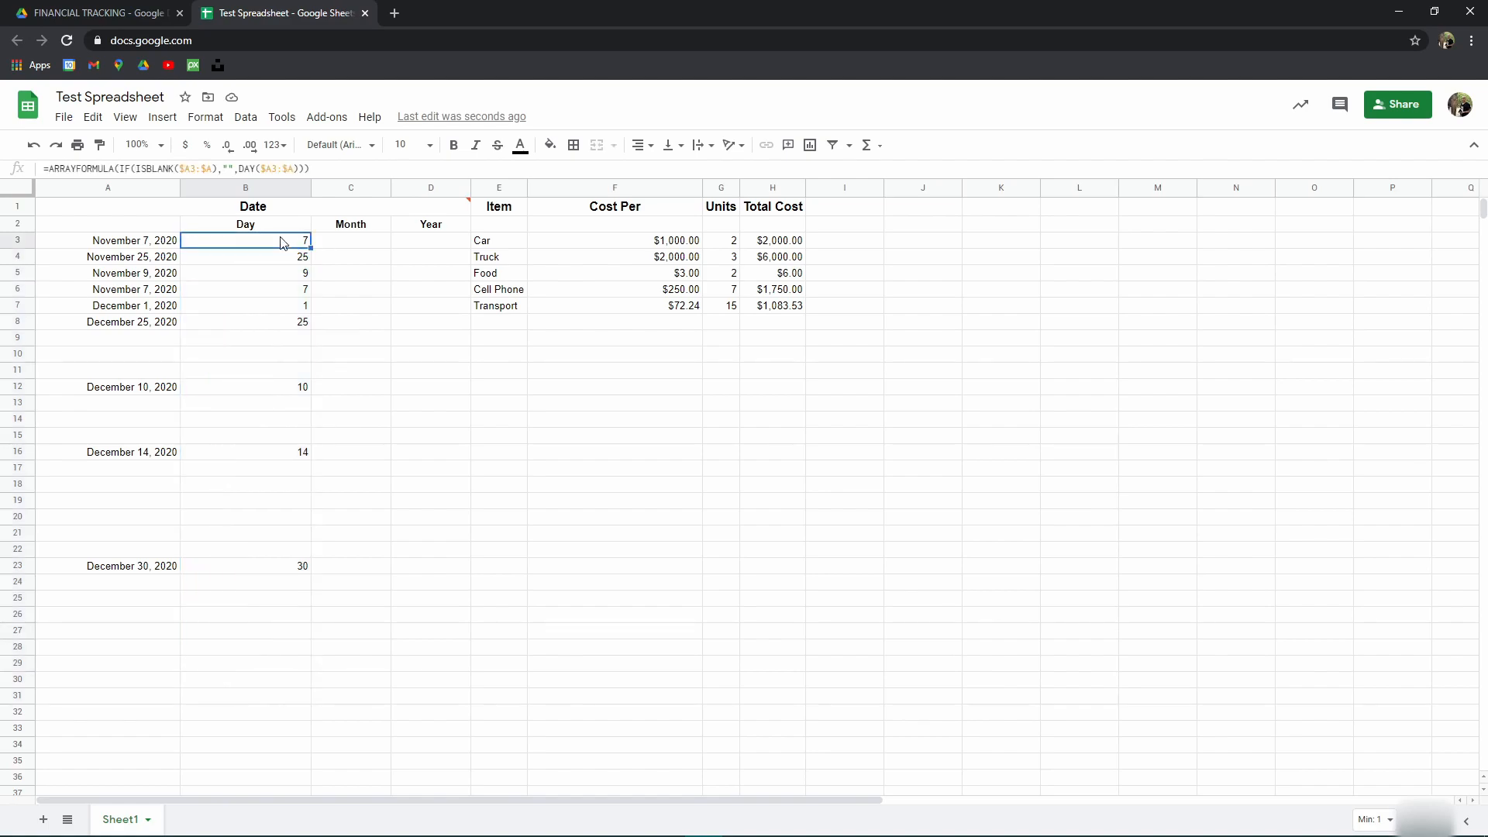
drag(310, 247, 428, 246)
Step: Replace the DAY function with MONTH in the C3 array formula
click(362, 245)
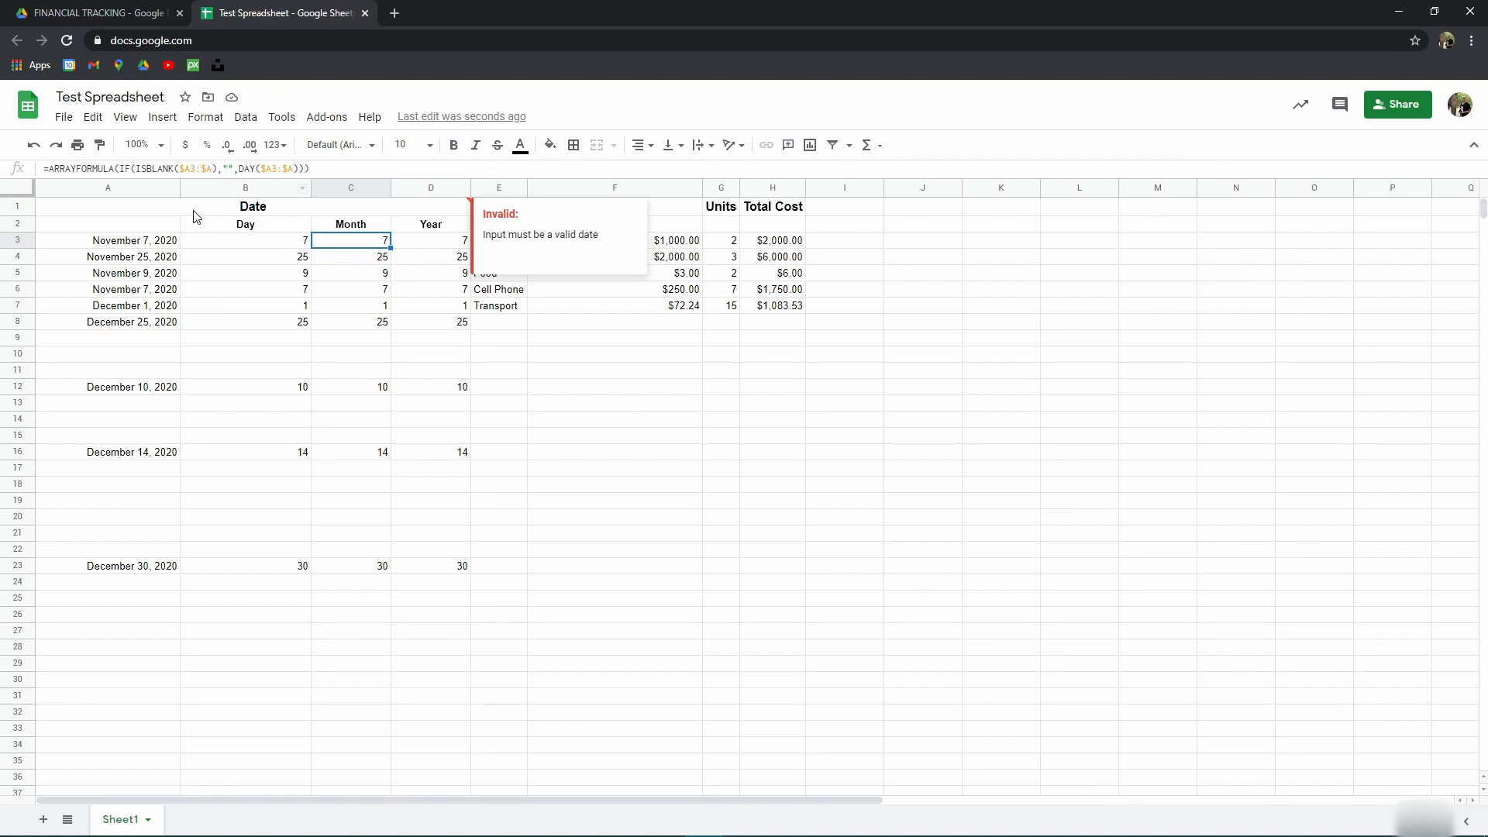
double_click(248, 168)
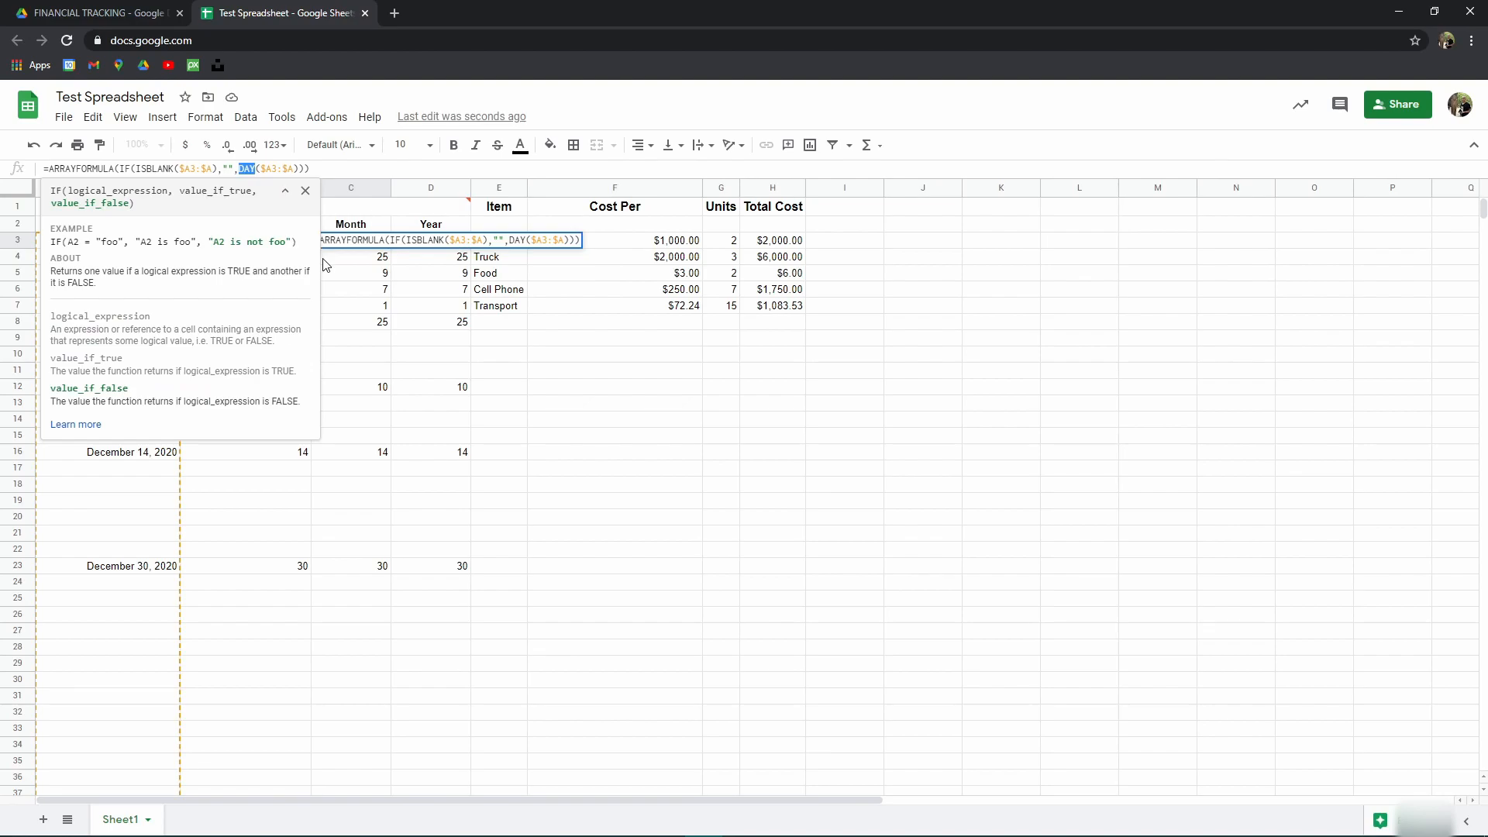
text(m)
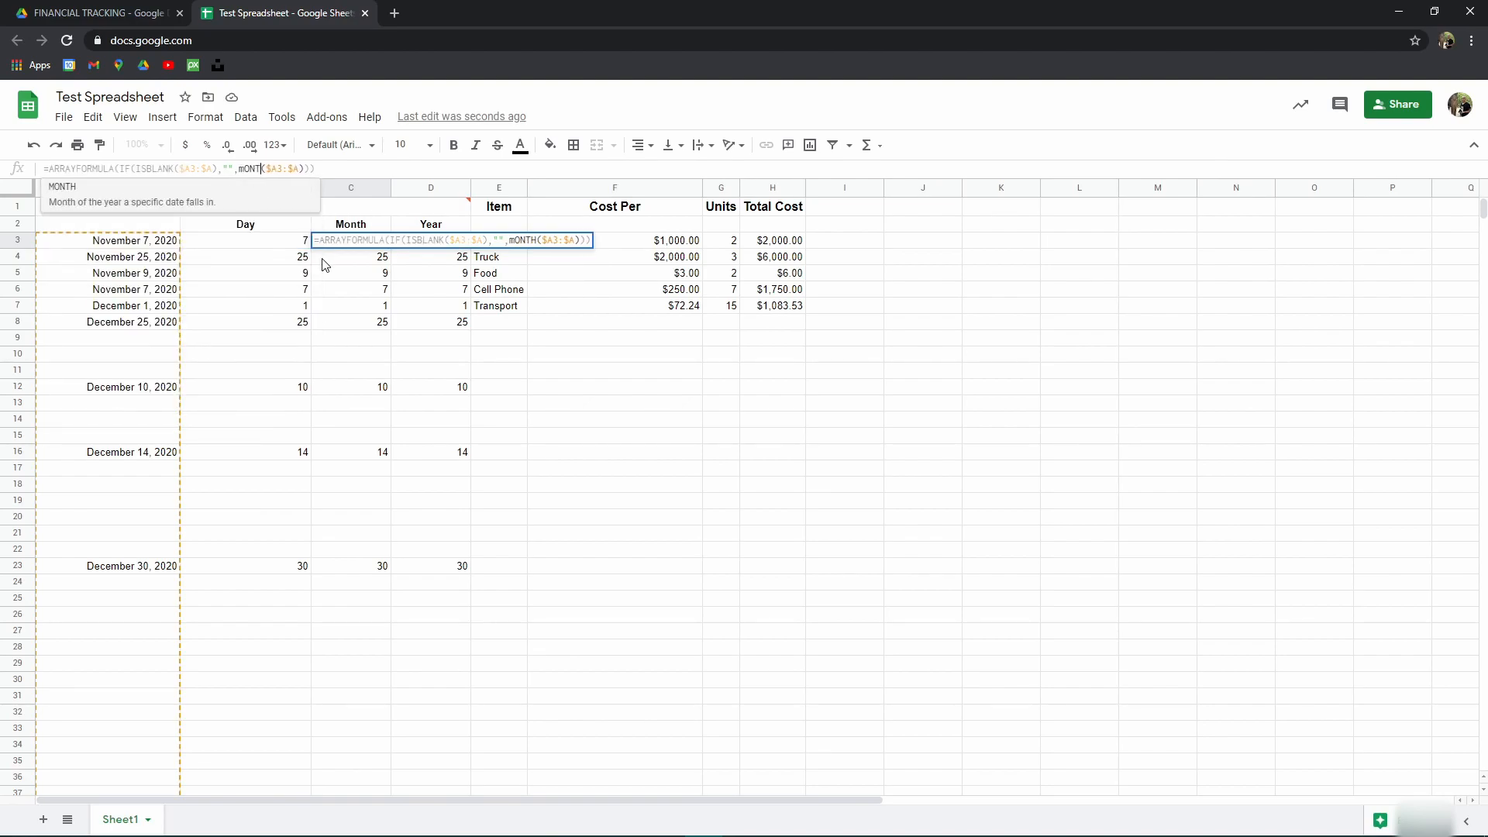
text(on)
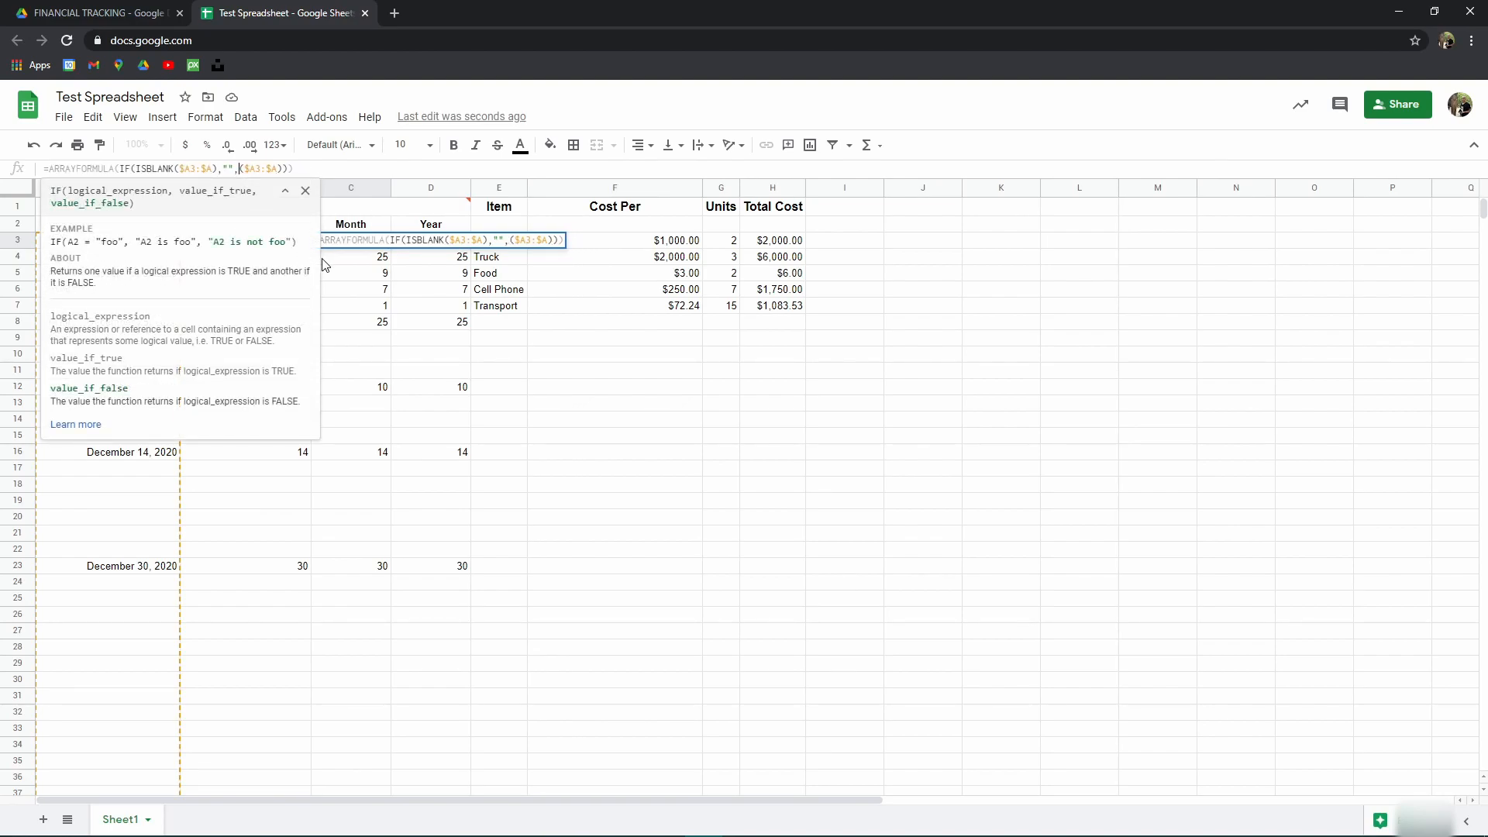
key(Tab)
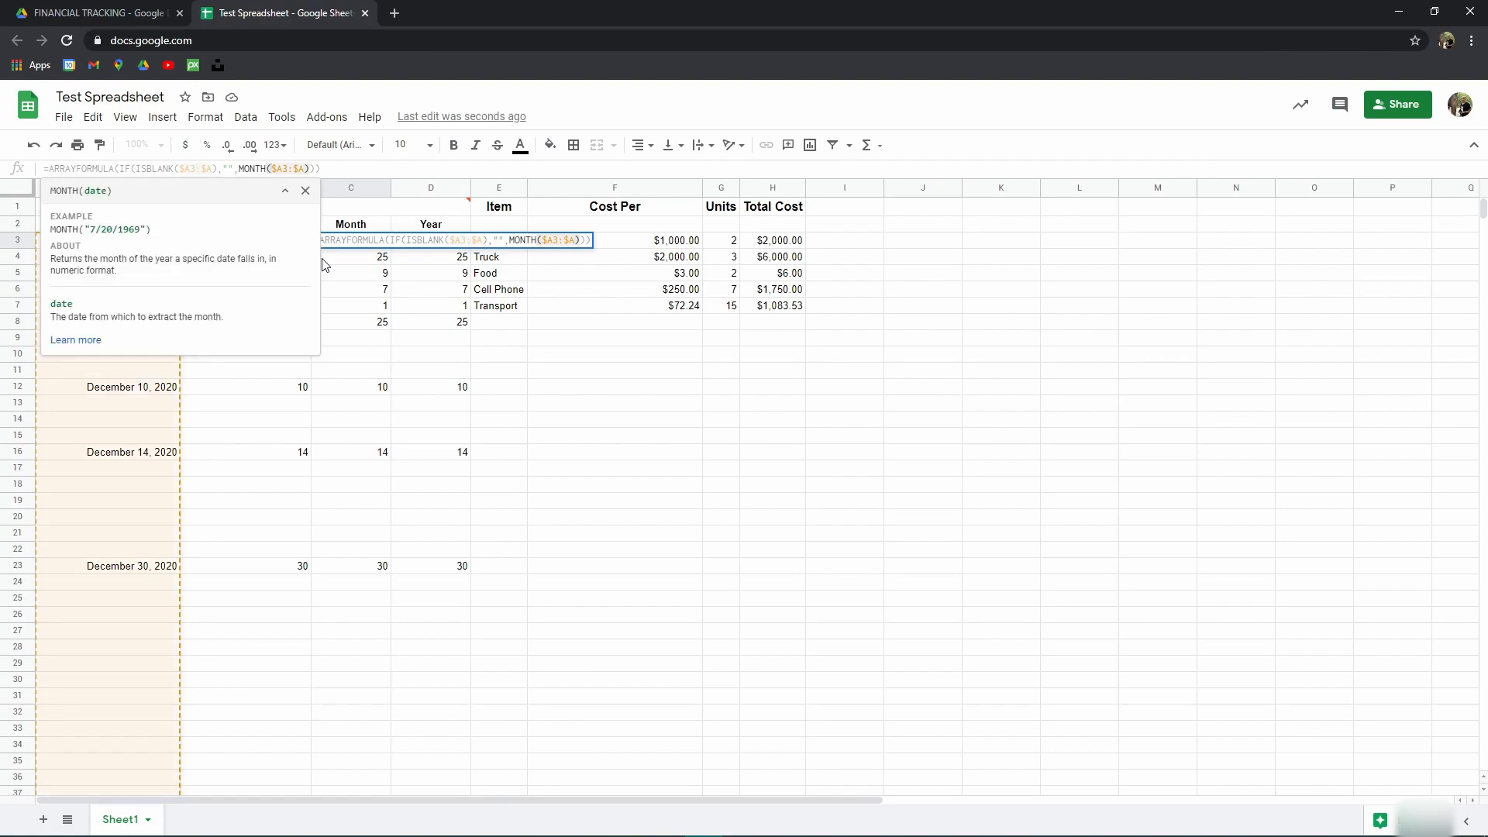
key(Return)
Step: Replace the DAY function with YEAR in the D3 array formula
click(424, 242)
click(250, 168)
double_click(250, 169)
text(YEAR)
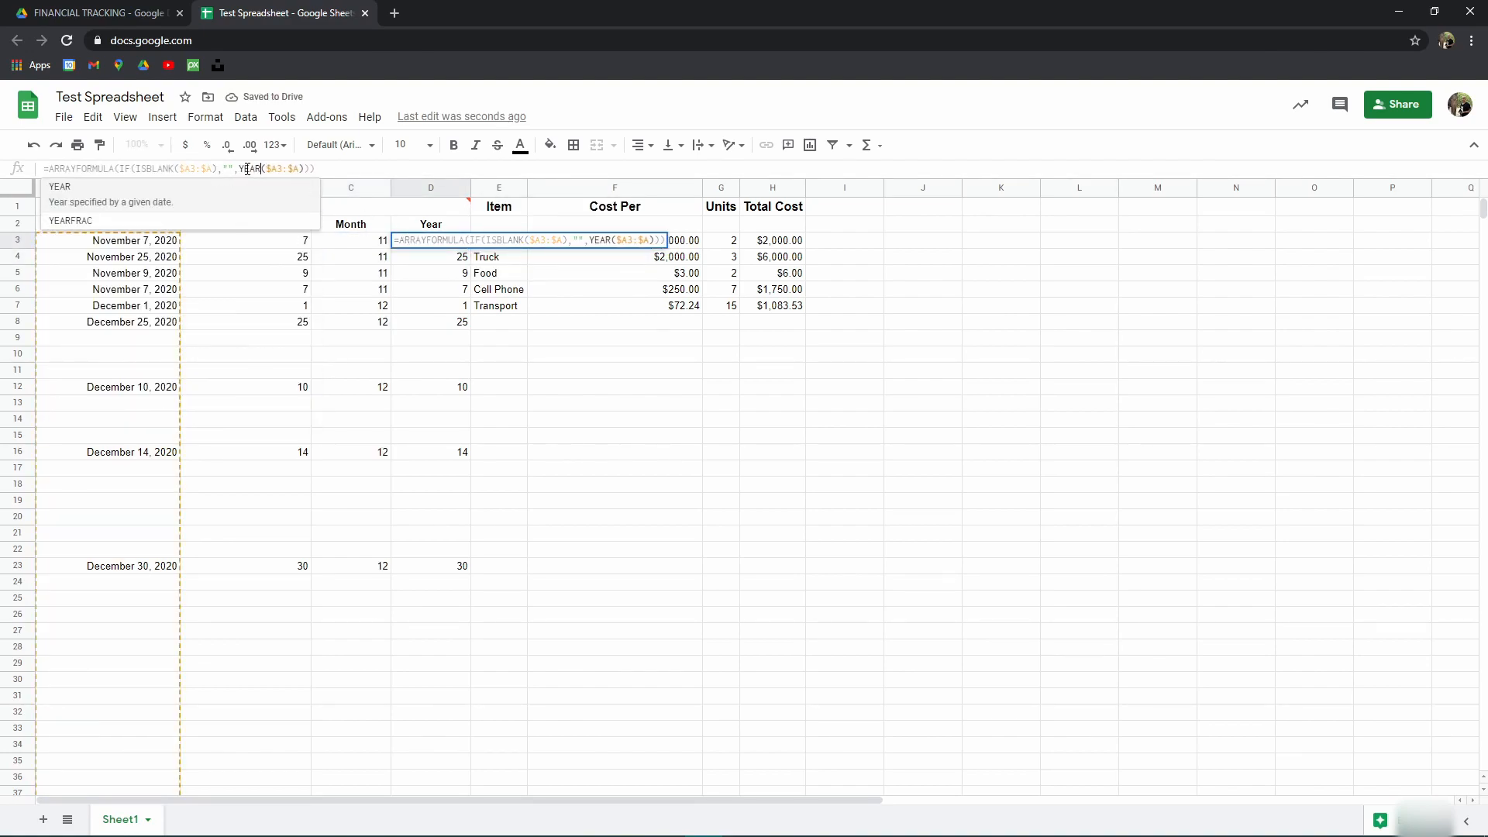
key(Return)
Step: Review the year results in column D and the array formula in B3
click(445, 389)
click(767, 572)
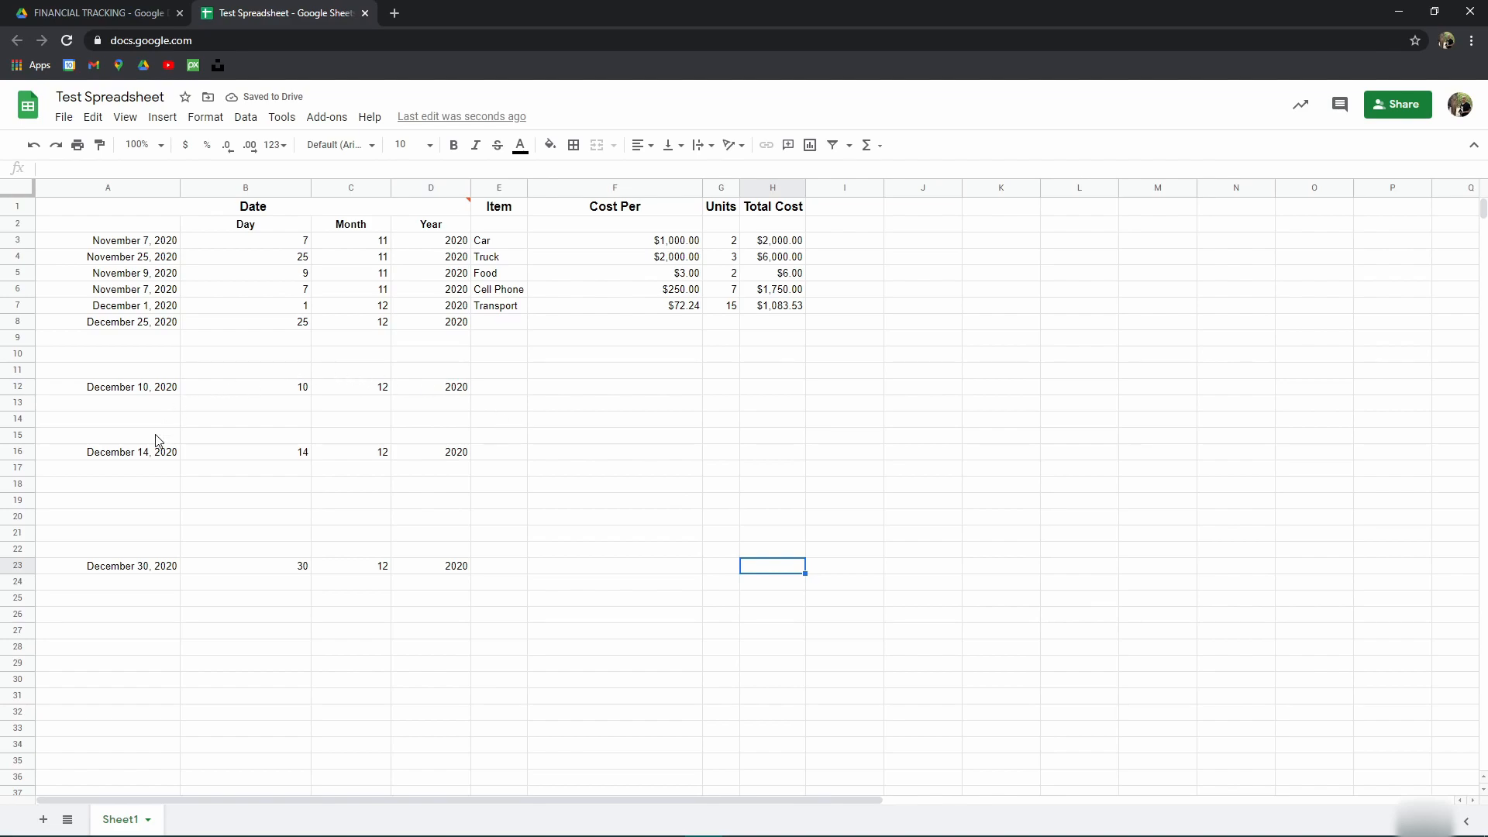
double_click(148, 499)
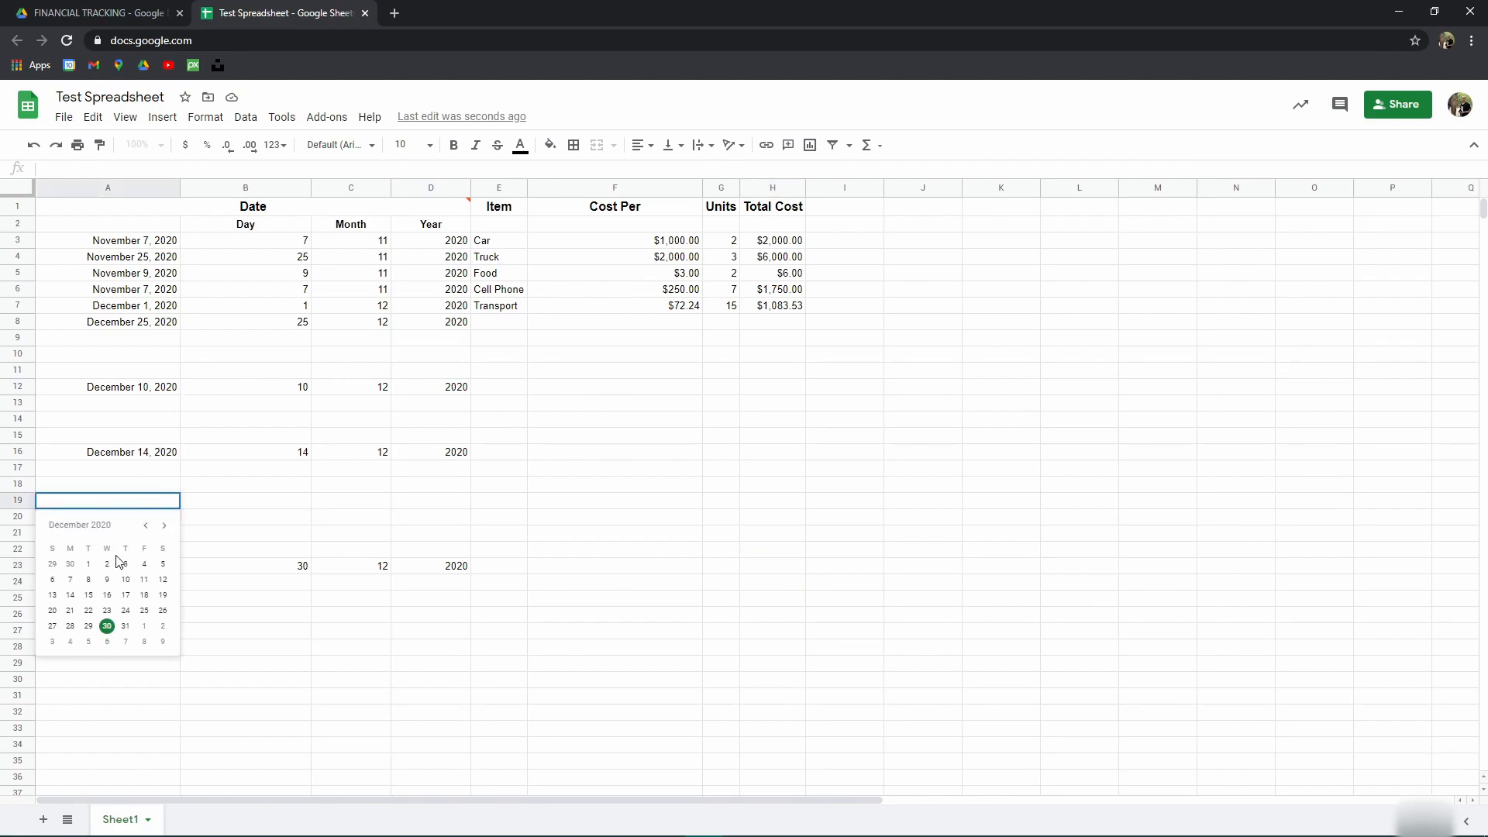
click(299, 248)
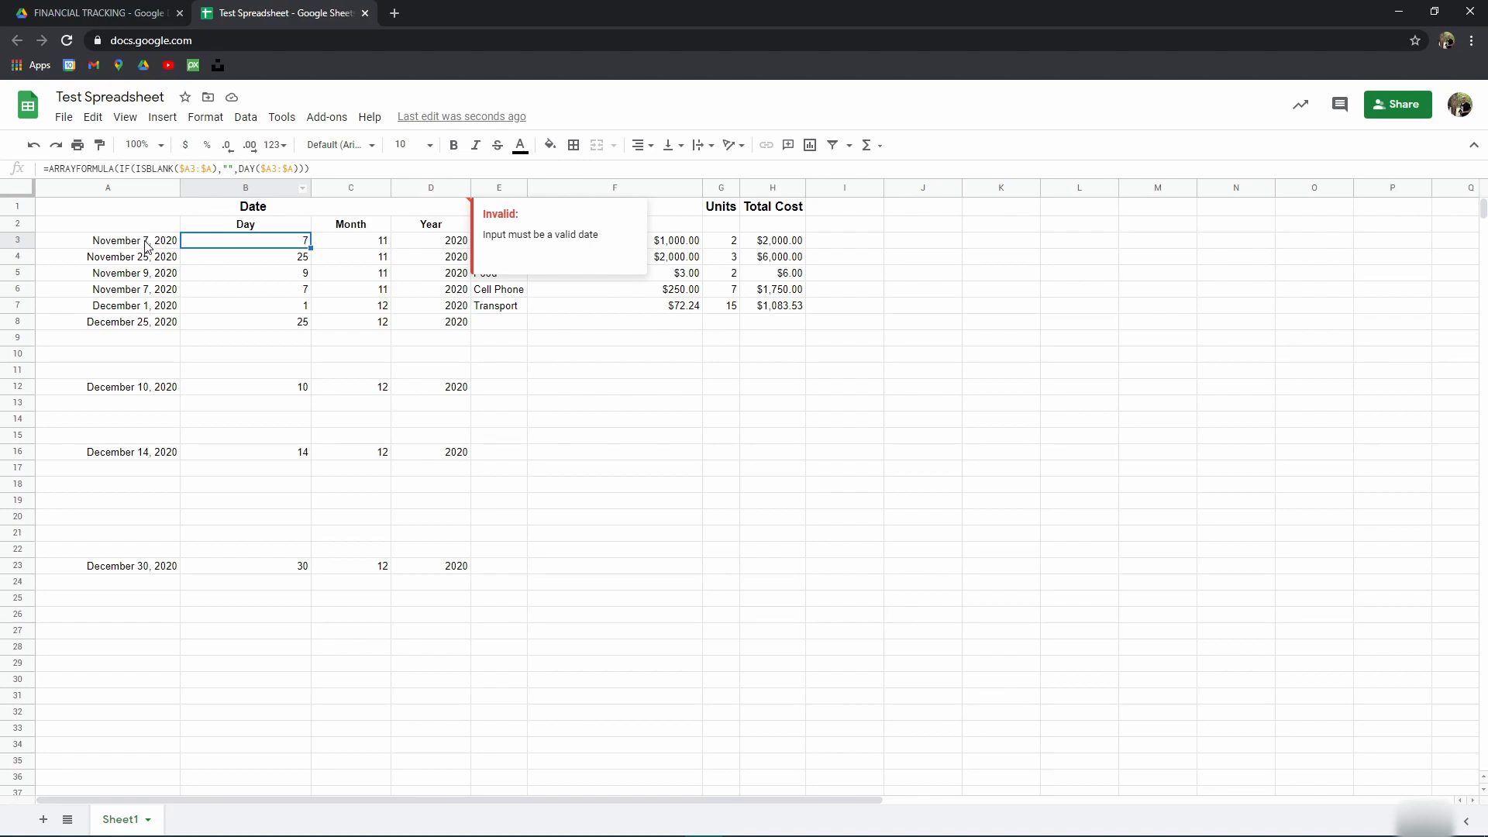
Step: Examine the array formulas behind the Day, Month, Year and Total Cost columns in B3, C3, D3 and H3
click(122, 616)
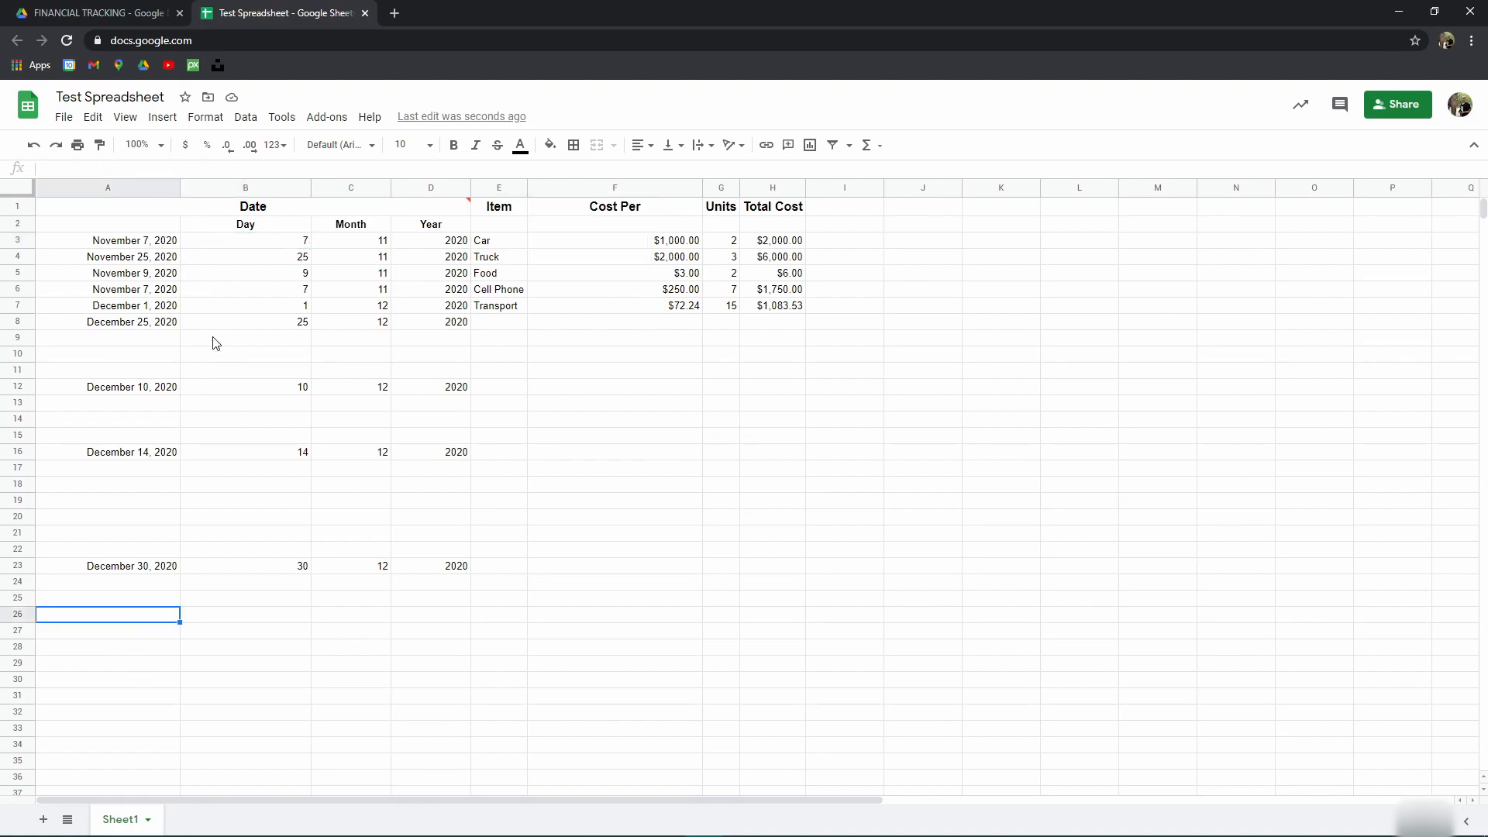
click(256, 620)
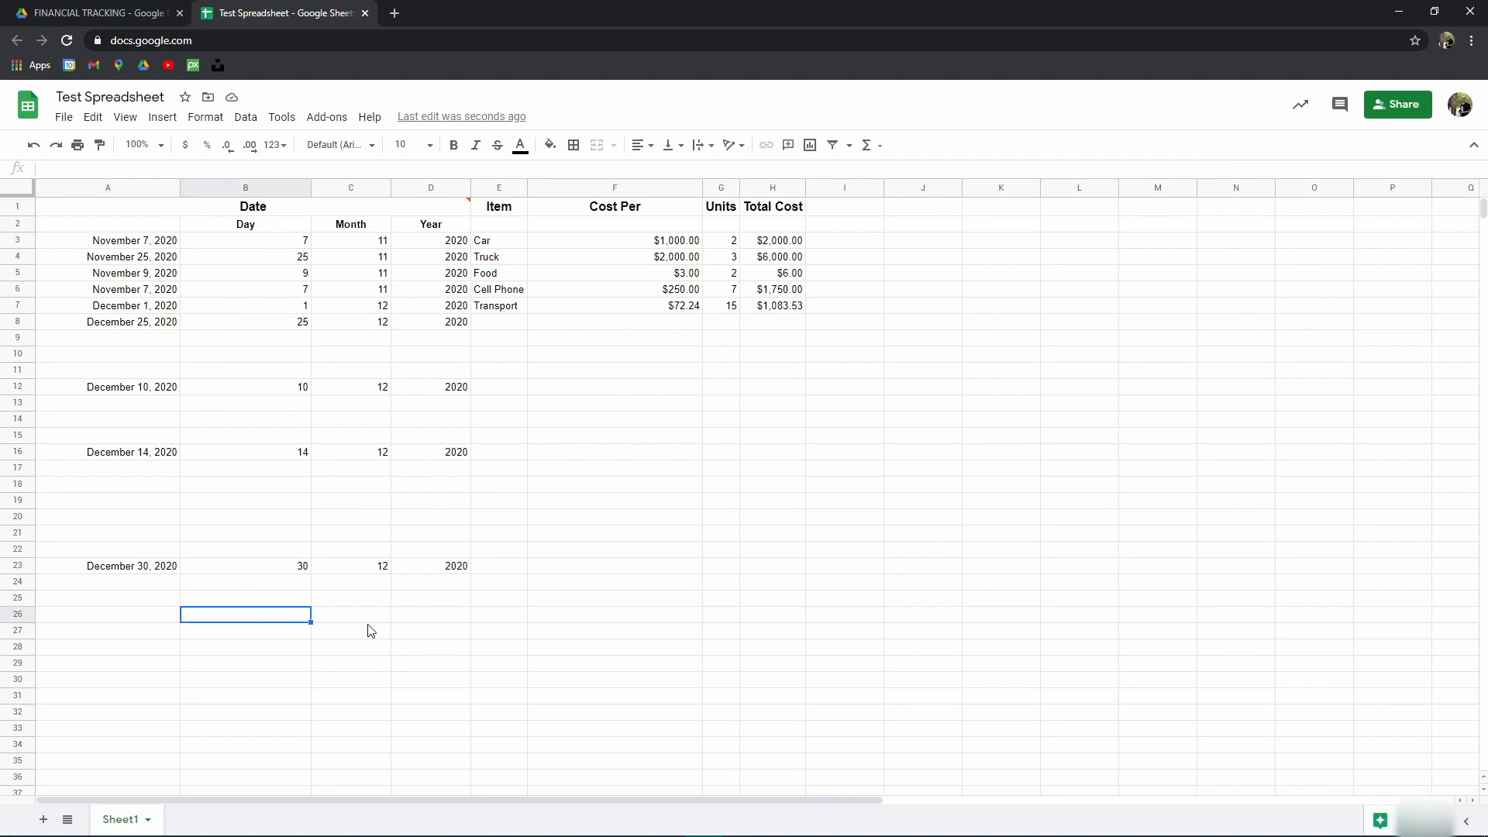
key(Right)
key(Right)
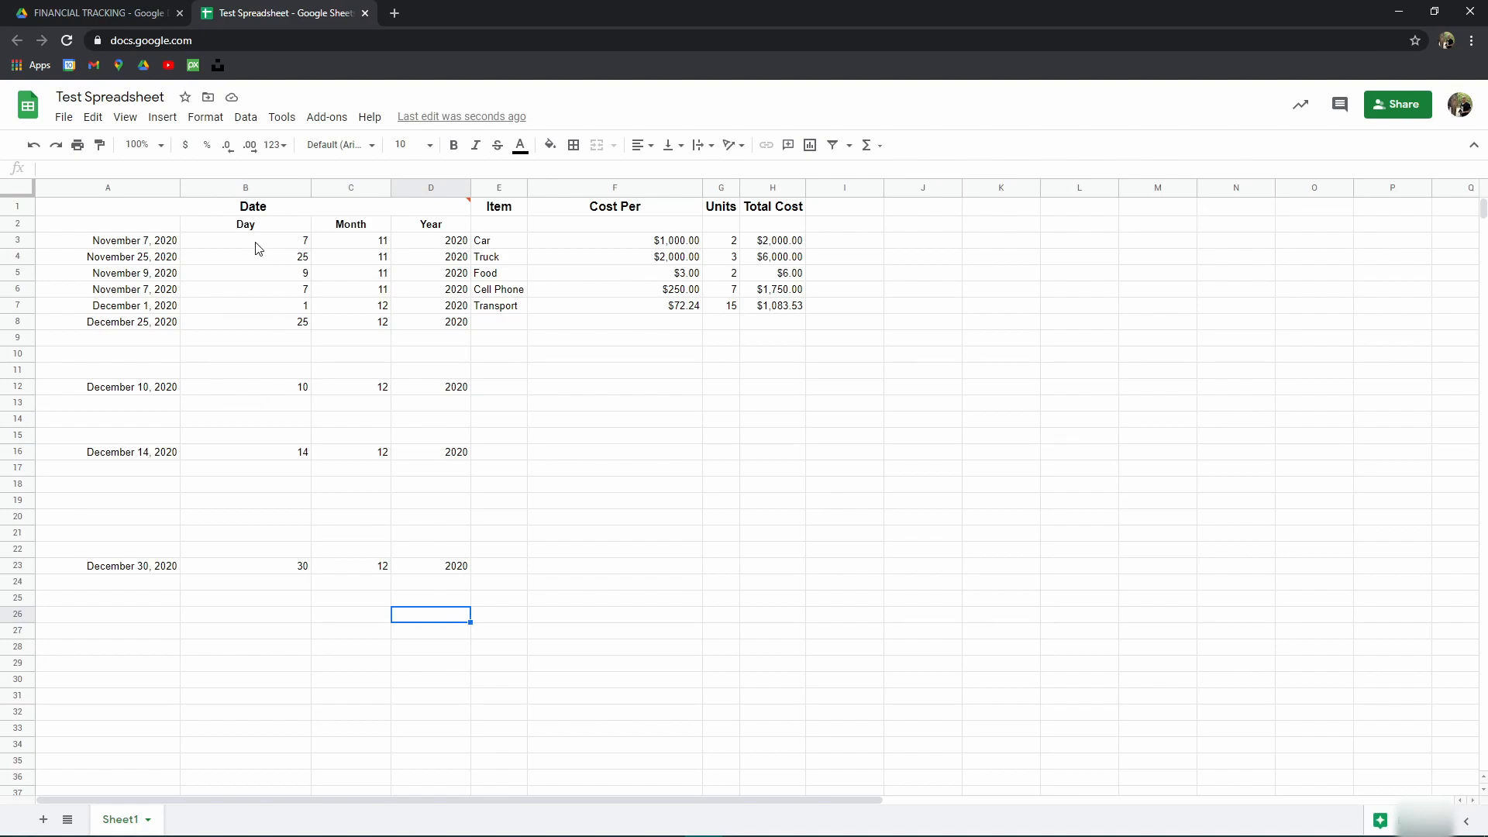
click(243, 245)
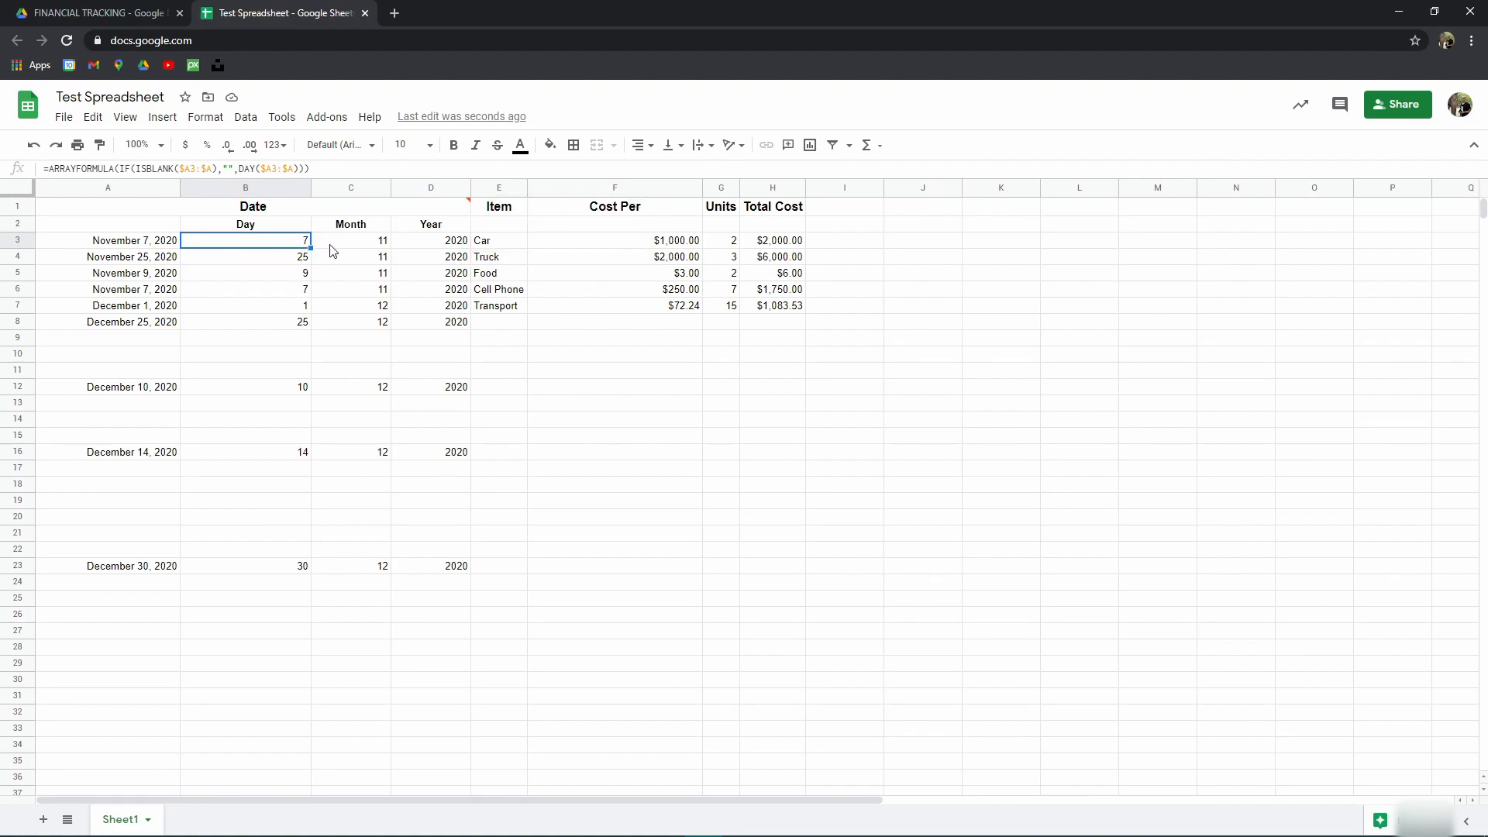
click(364, 247)
click(425, 243)
click(354, 247)
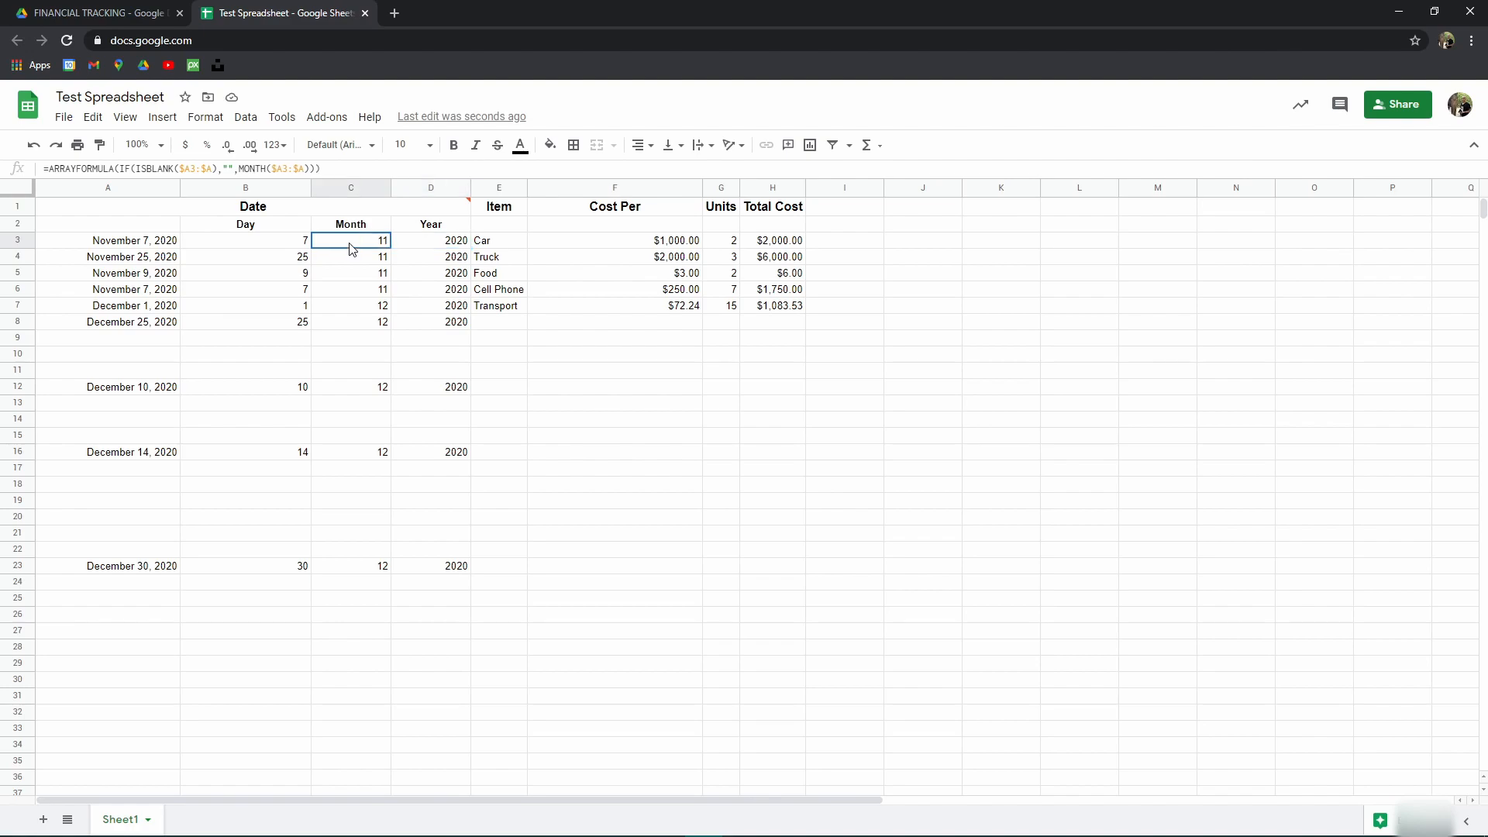
click(417, 245)
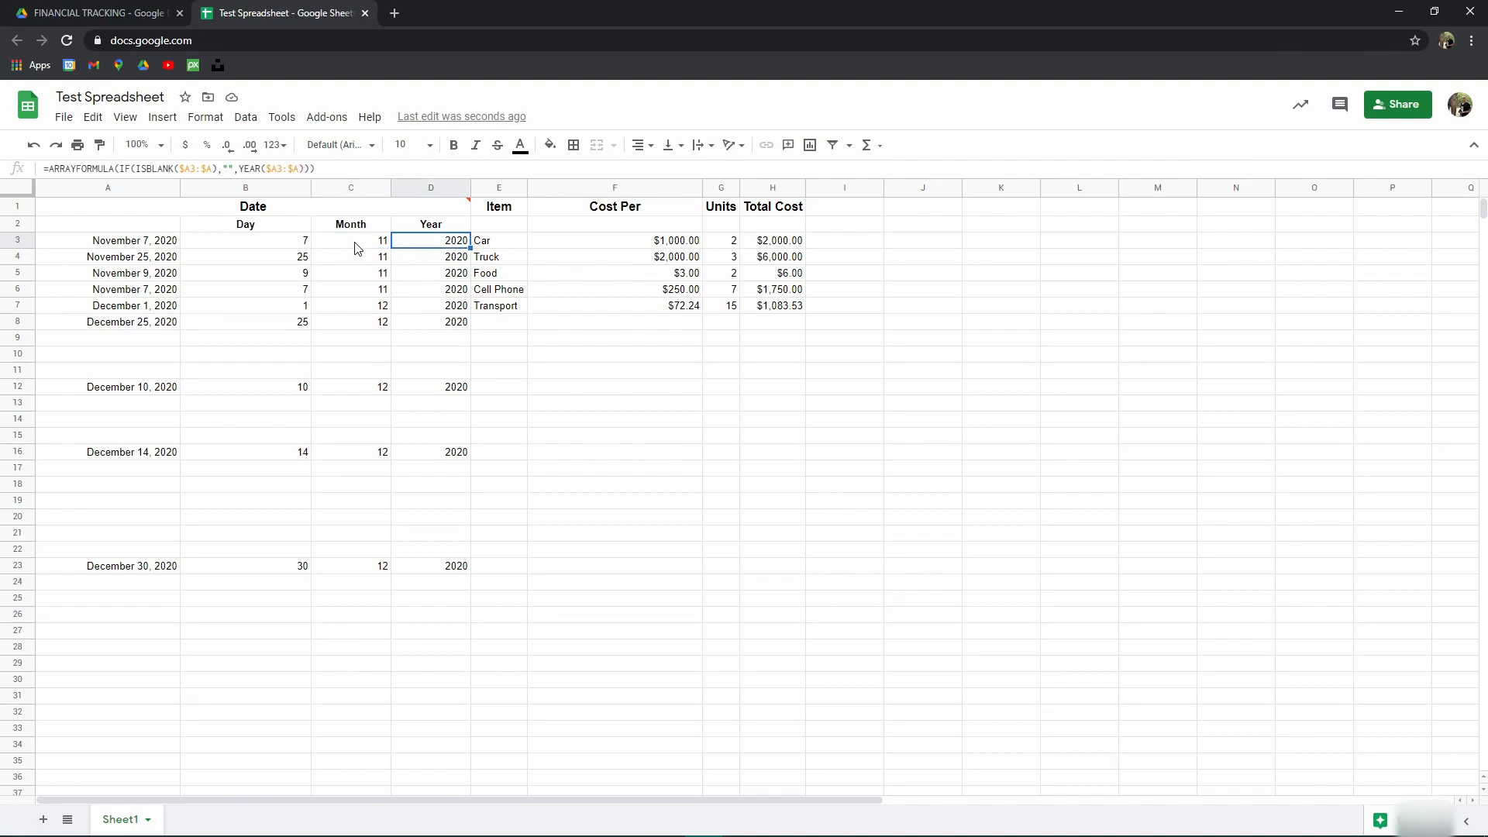
click(272, 246)
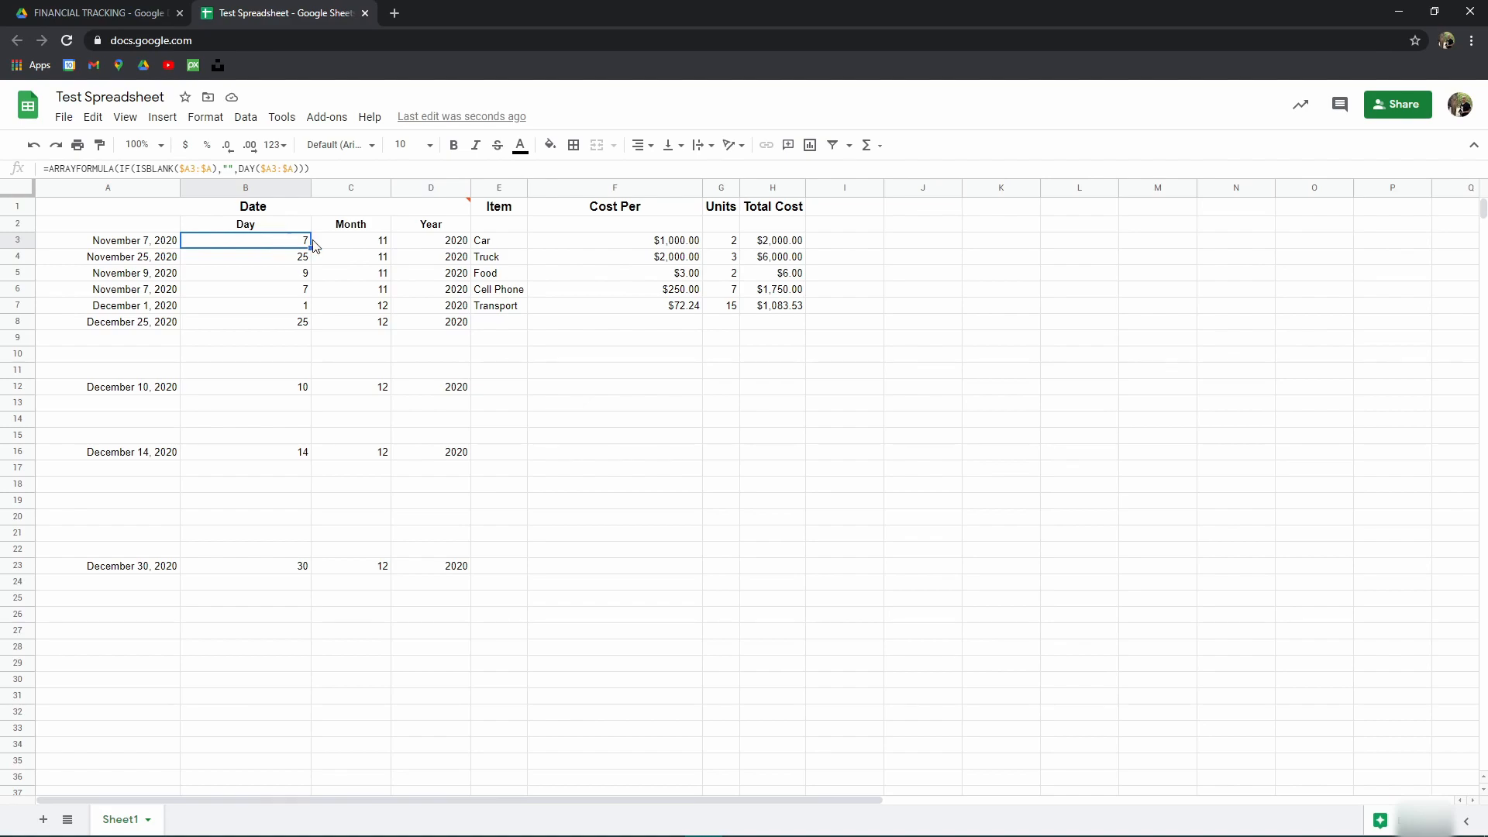
click(776, 246)
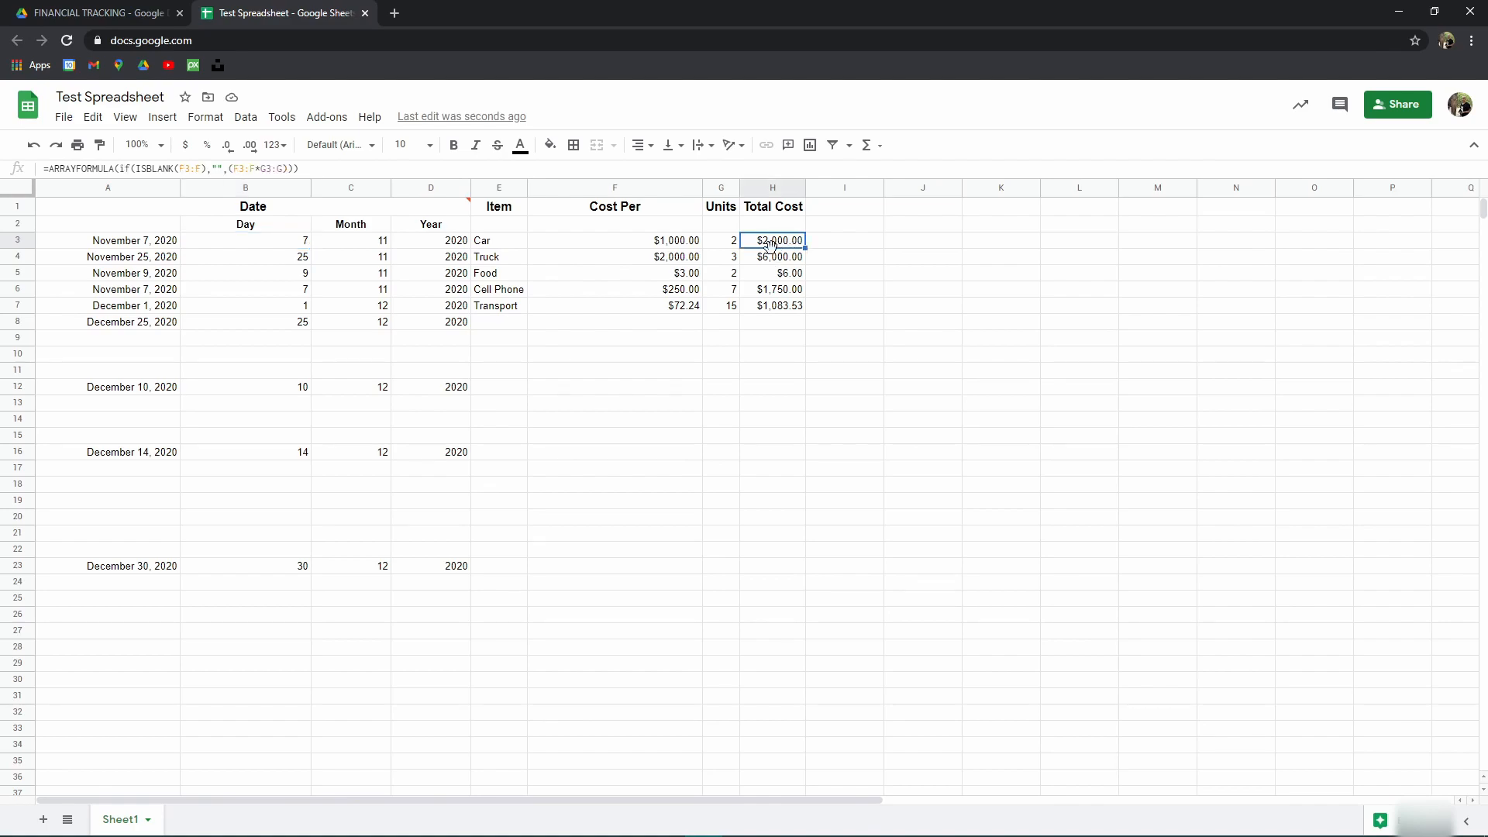
click(266, 246)
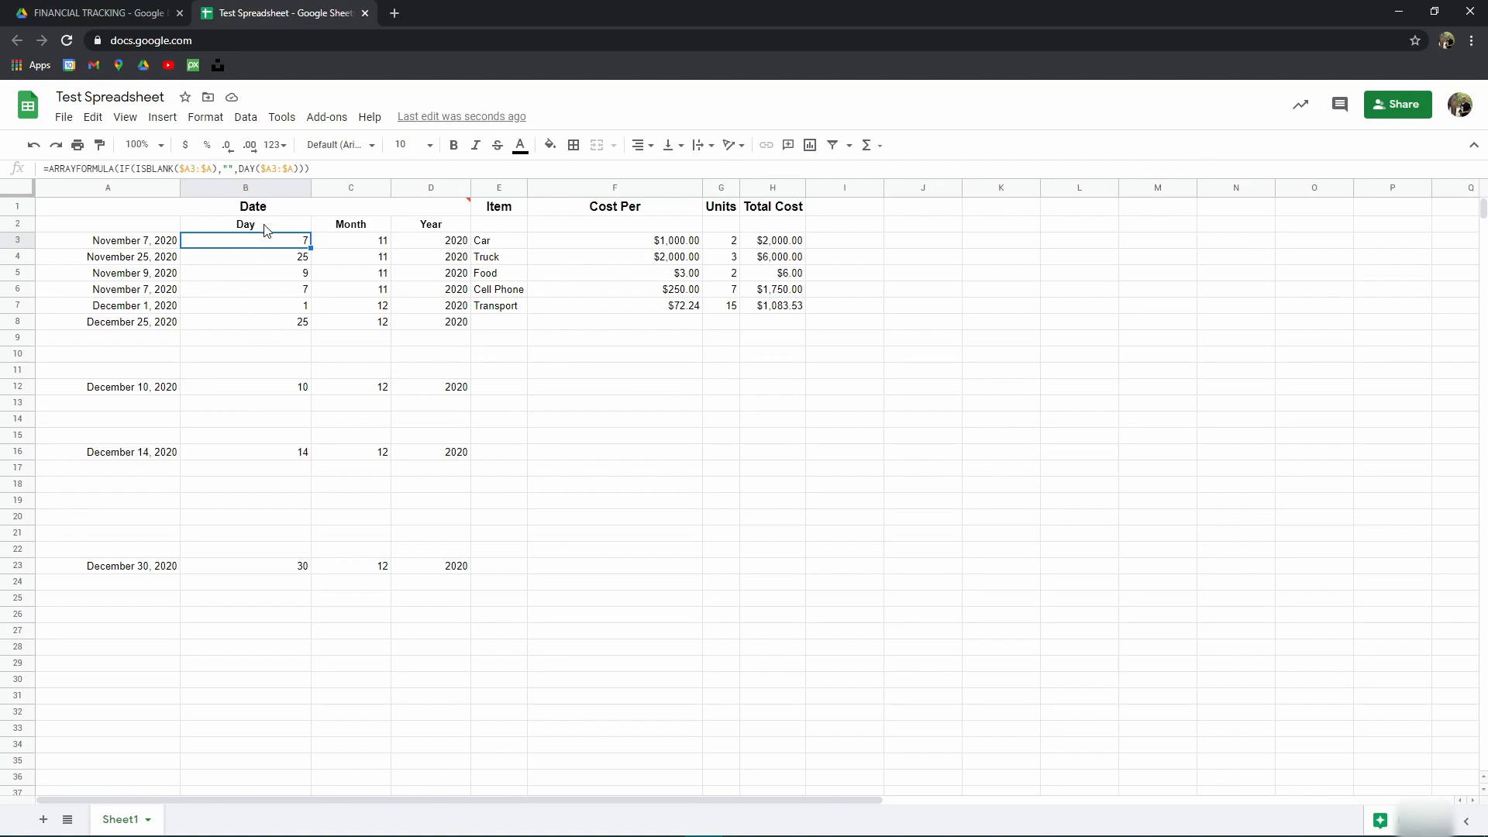
Step: Center-align columns B to D and narrow all three to the same compact width
click(248, 188)
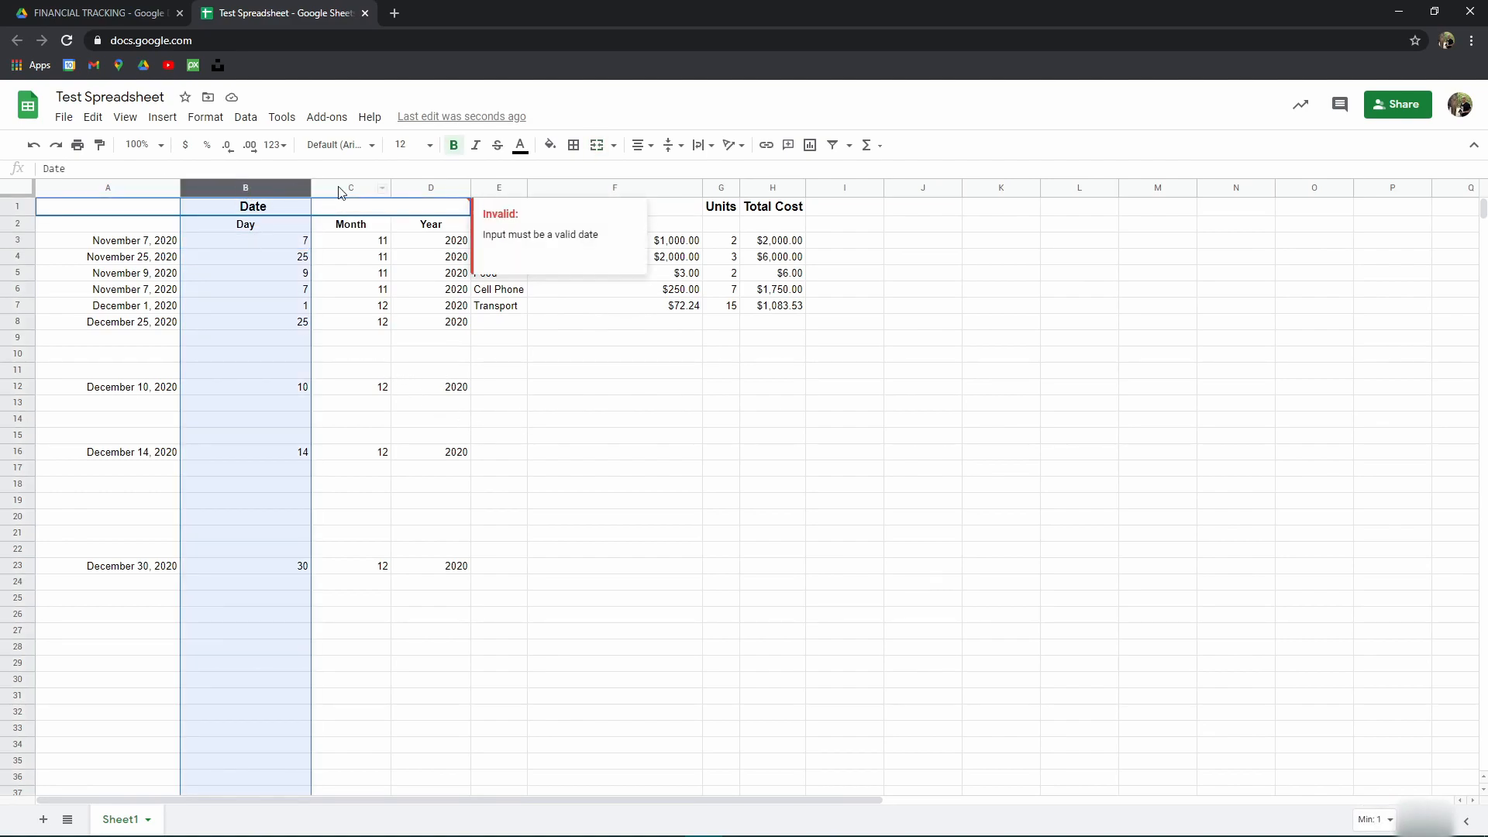
shift+click(341, 190)
shift+click(428, 187)
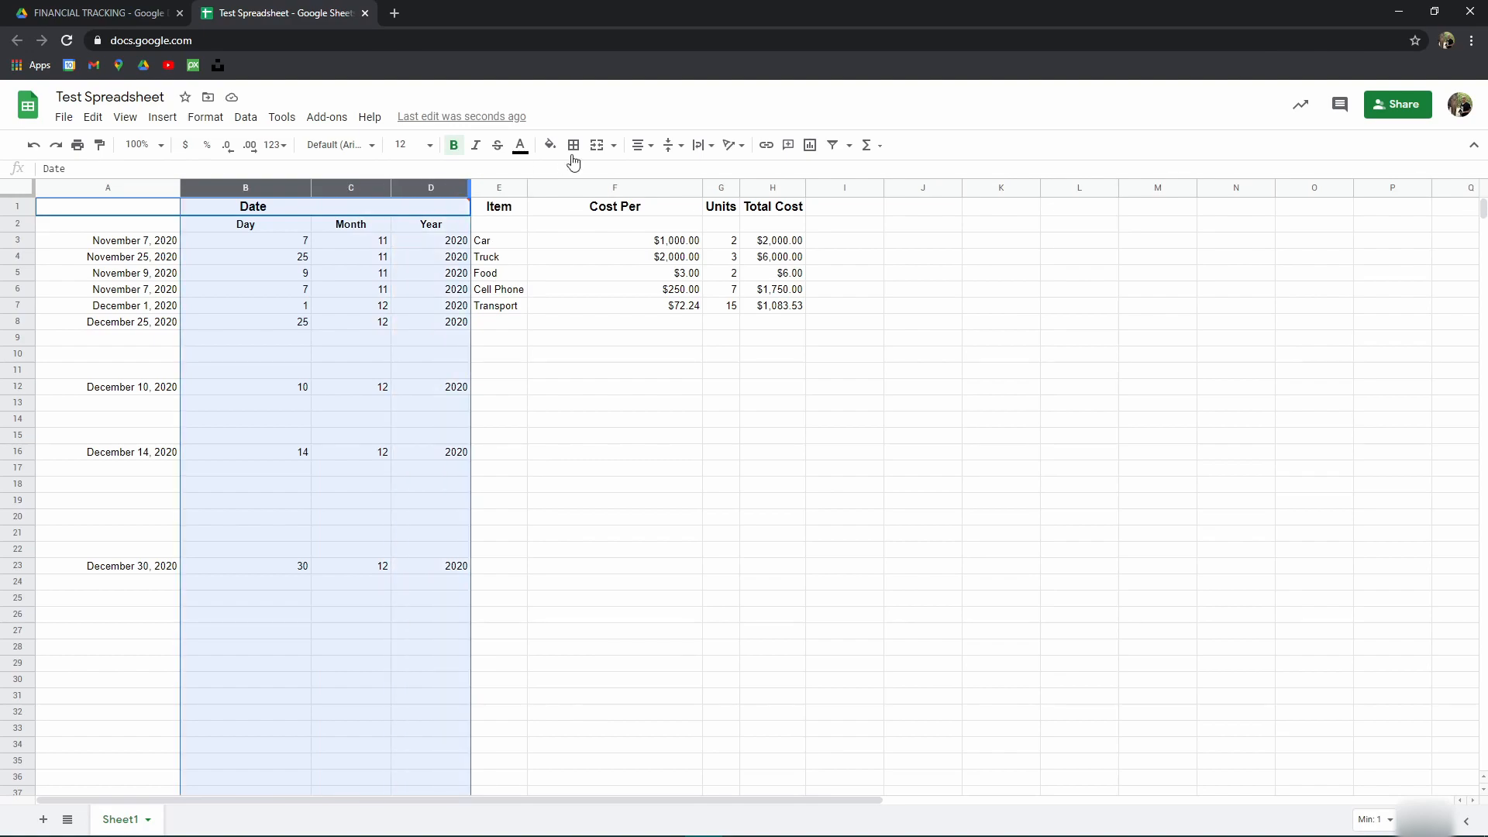
click(636, 146)
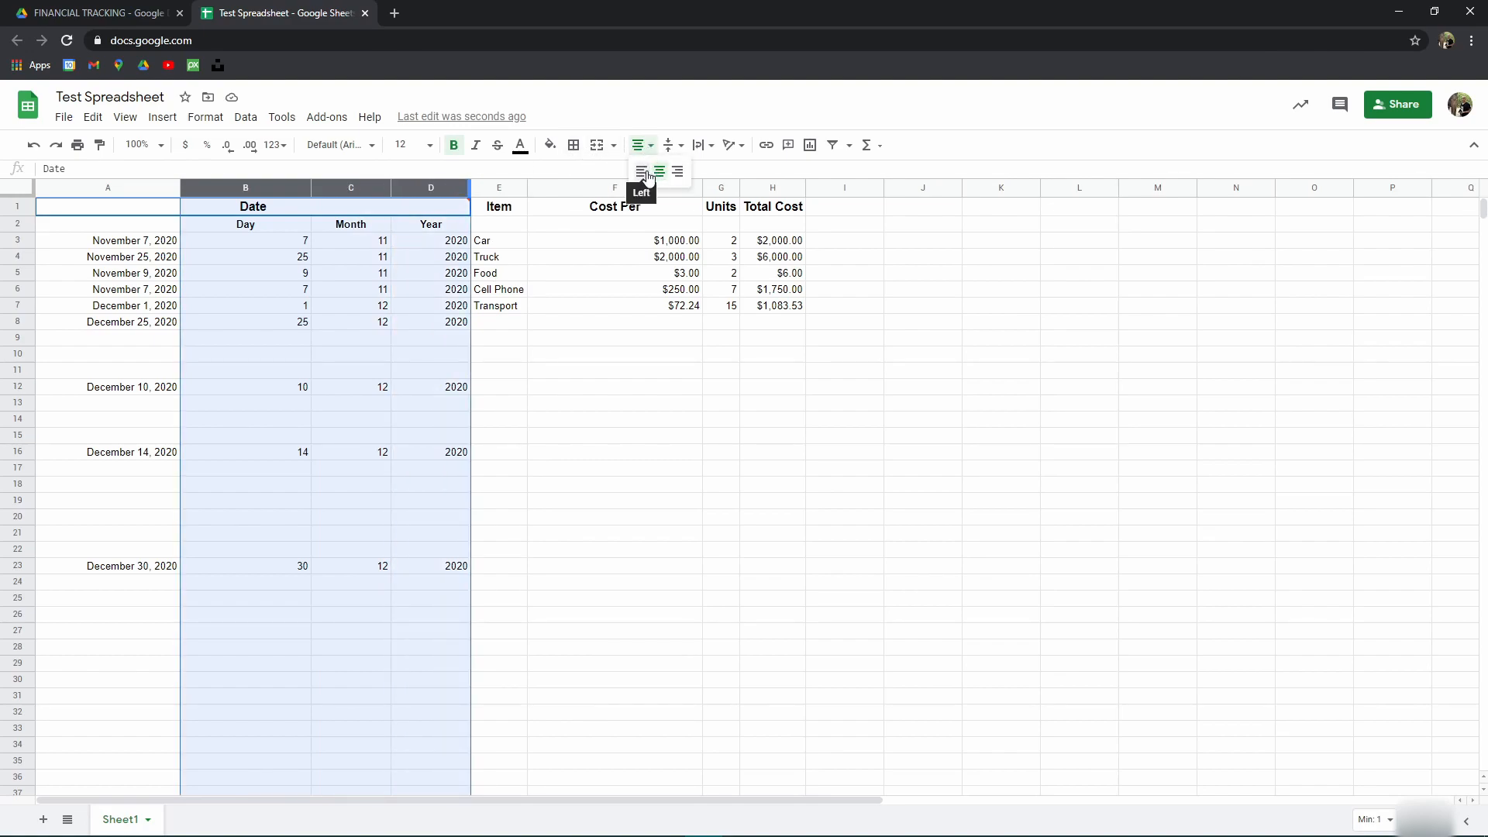
click(659, 174)
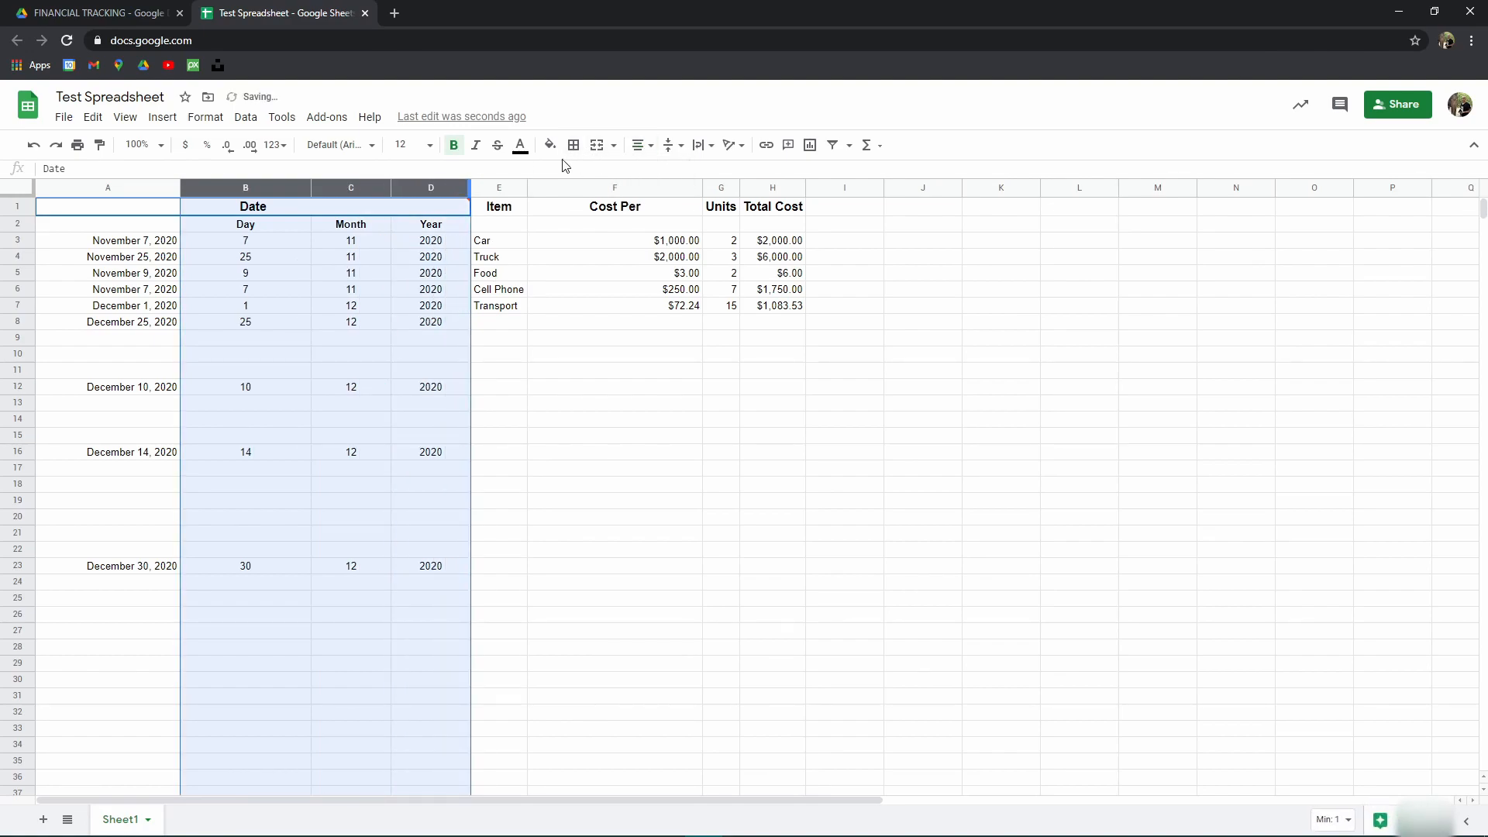
drag(390, 191, 357, 191)
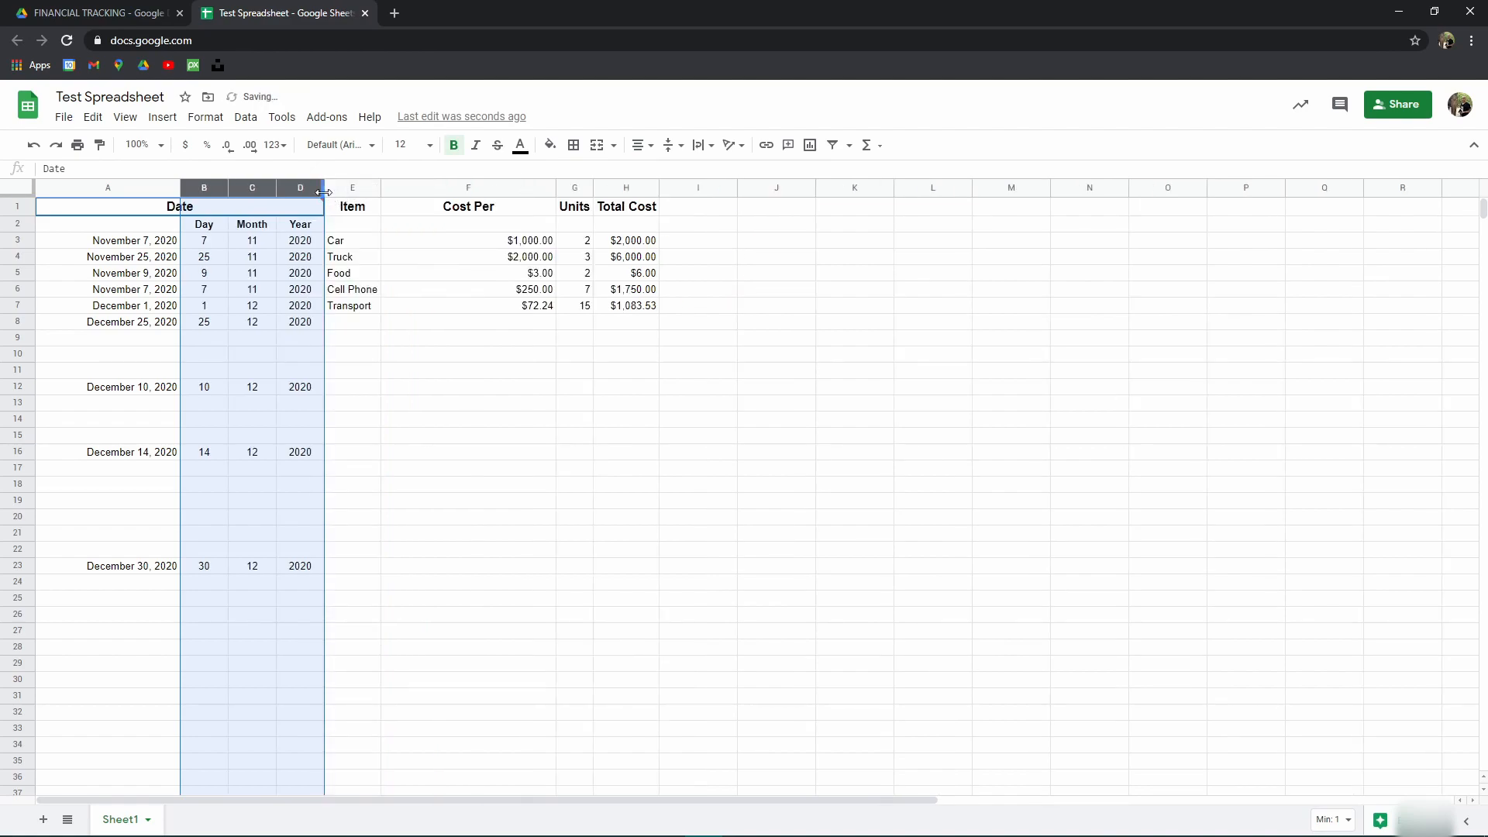
click(382, 390)
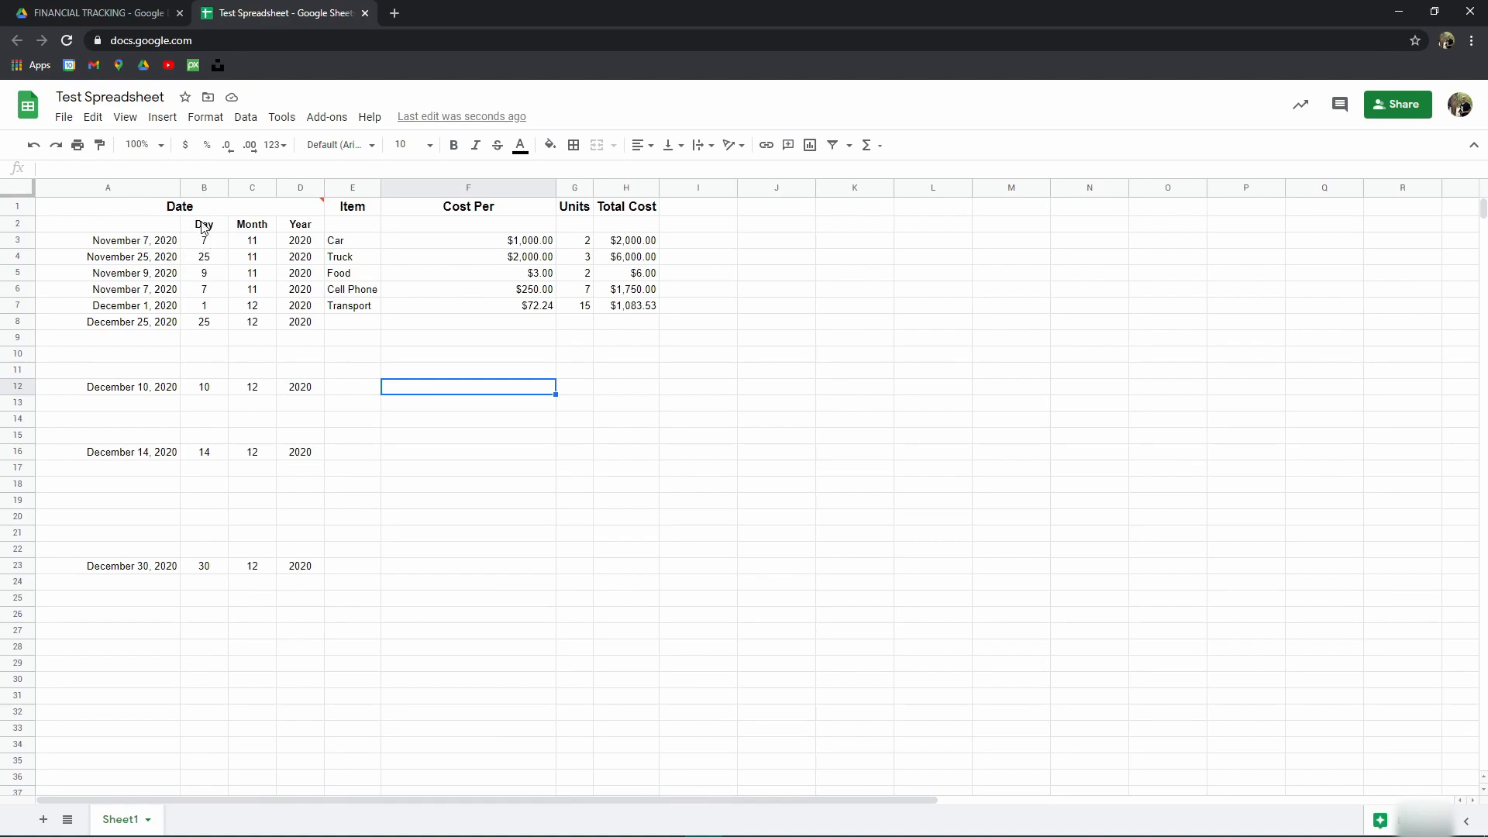
Step: Look over the Day, Month and Year columns and individual month values in rows 3 to 8
click(203, 189)
click(252, 189)
click(295, 189)
click(246, 244)
click(256, 262)
click(257, 276)
click(222, 293)
click(250, 310)
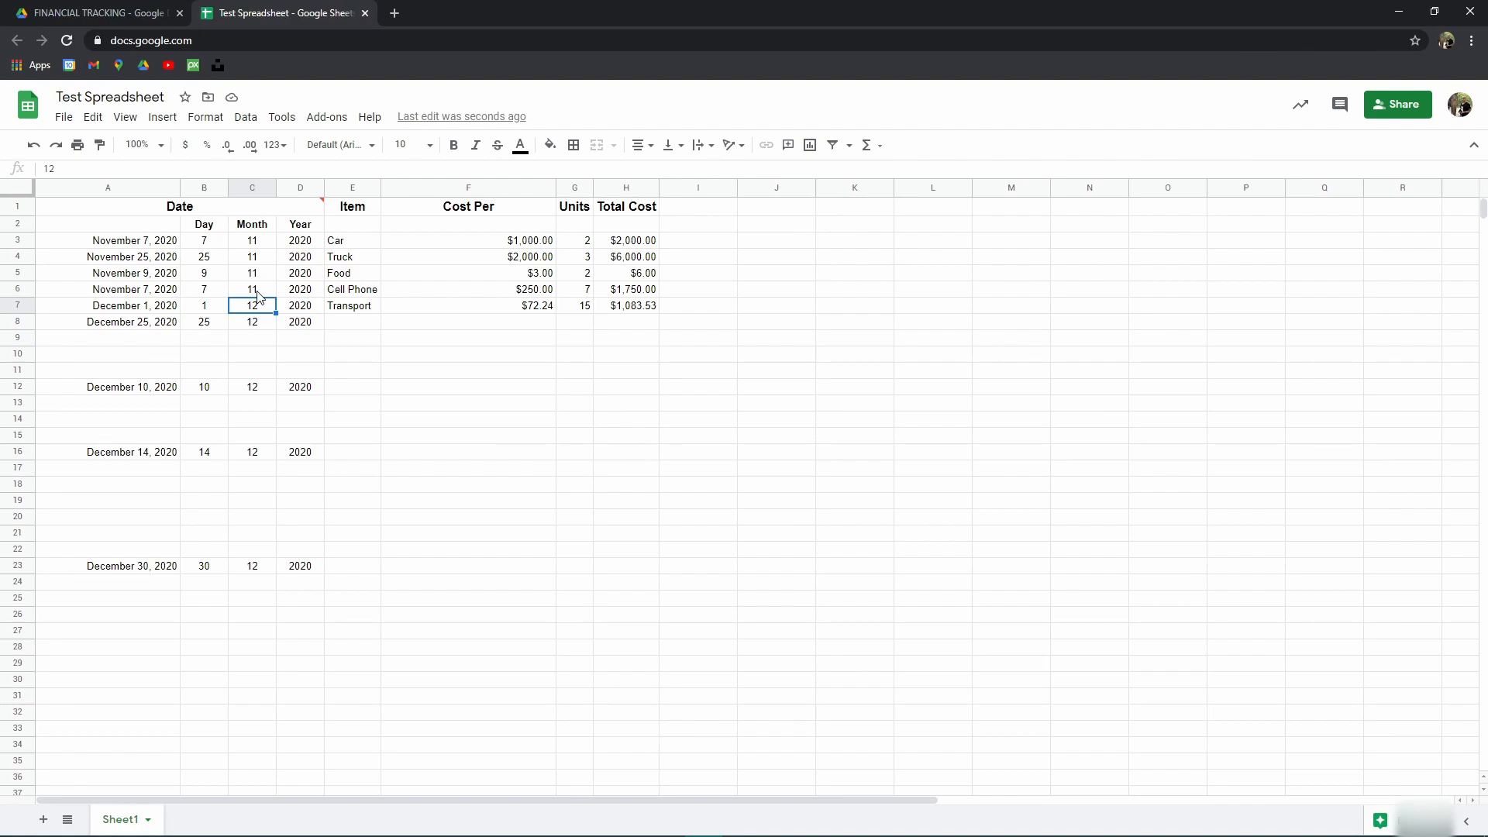
click(260, 188)
click(293, 187)
click(281, 321)
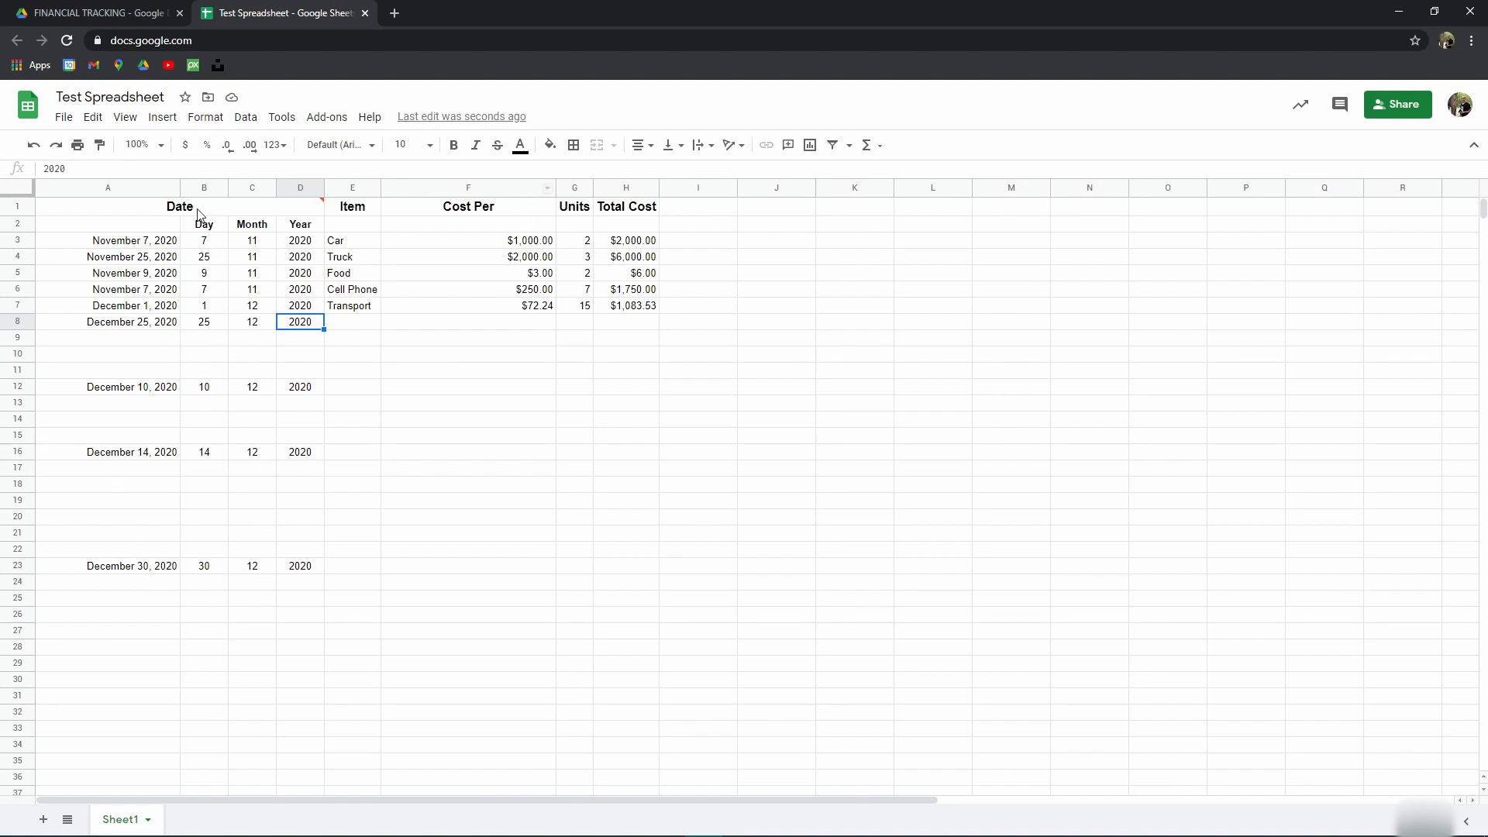
click(212, 227)
click(220, 189)
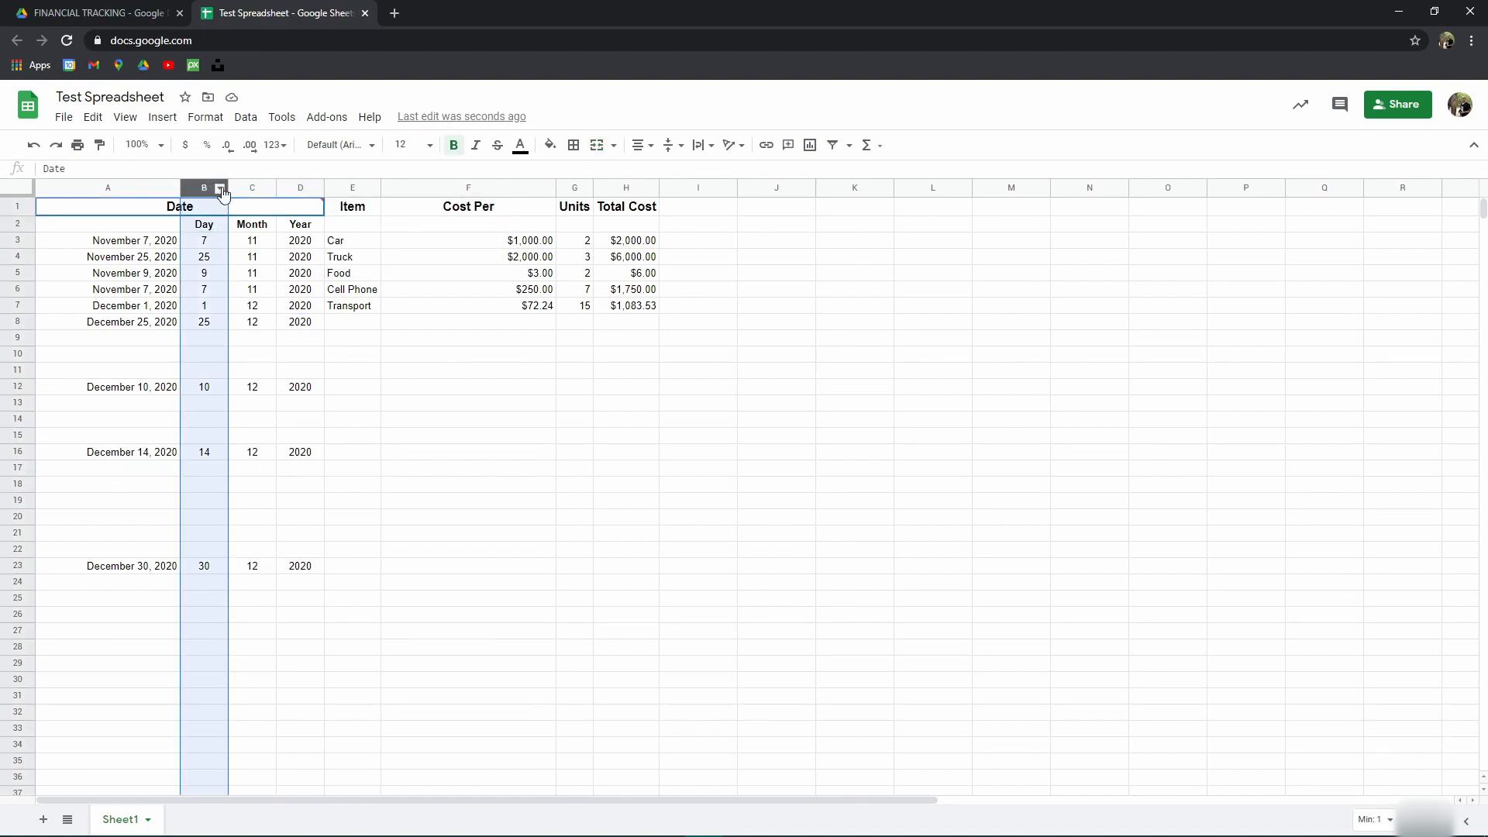
click(252, 189)
click(300, 188)
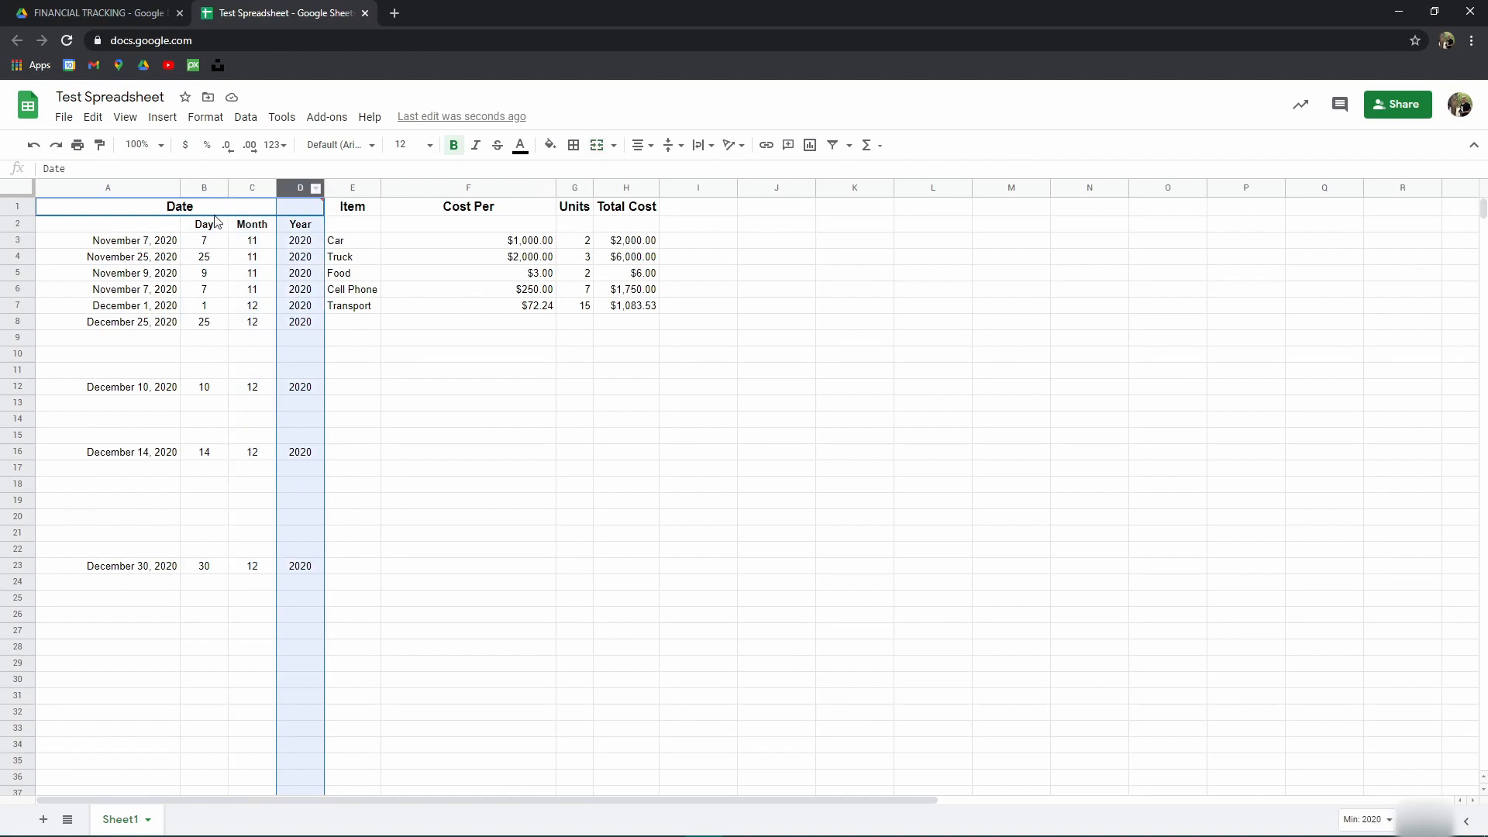
Step: Hide the Day, Month and Year columns B to D
click(208, 189)
drag(210, 194, 316, 192)
click(316, 190)
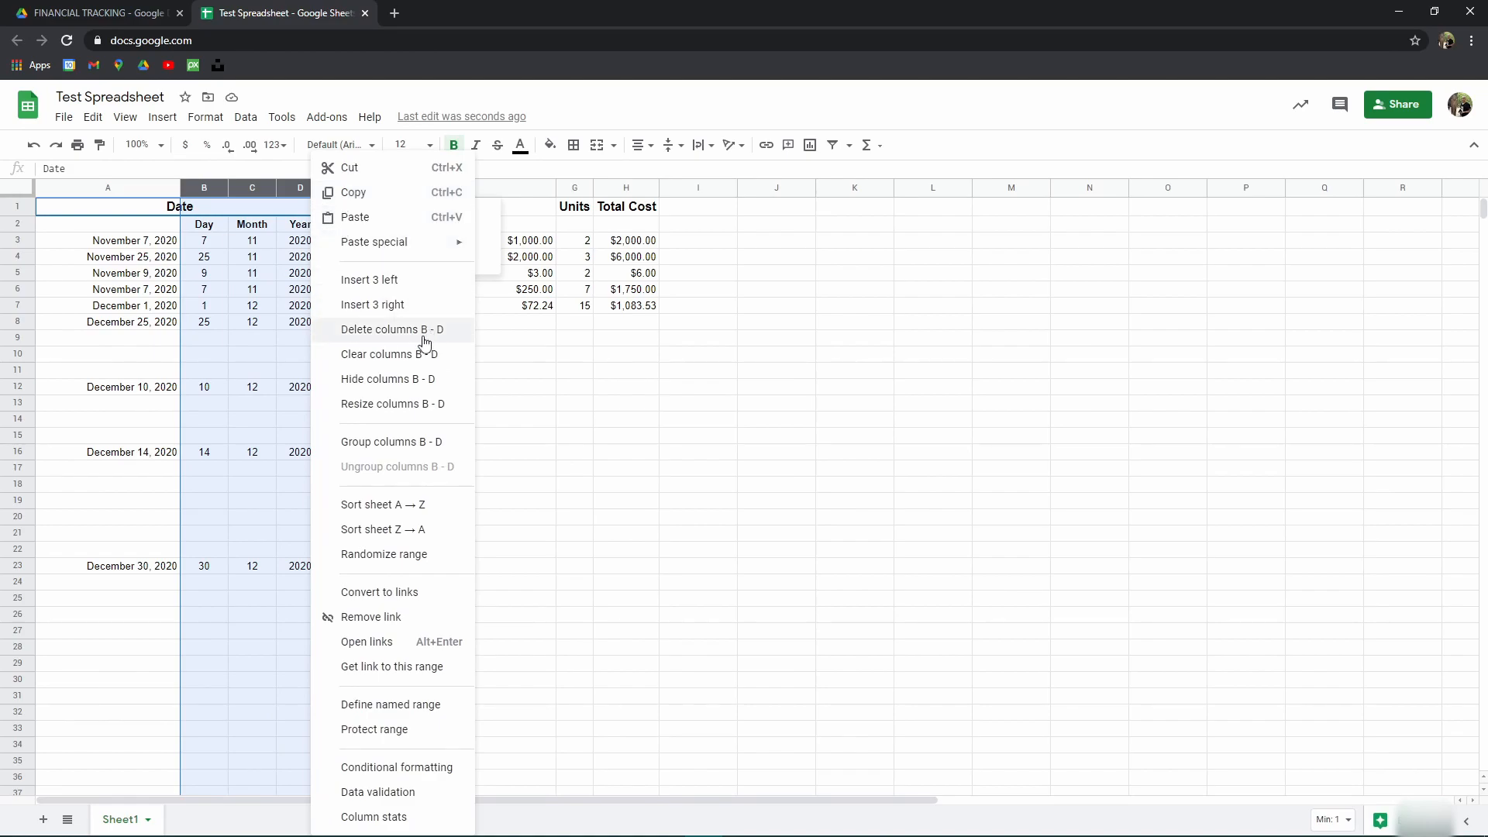
click(413, 381)
click(444, 387)
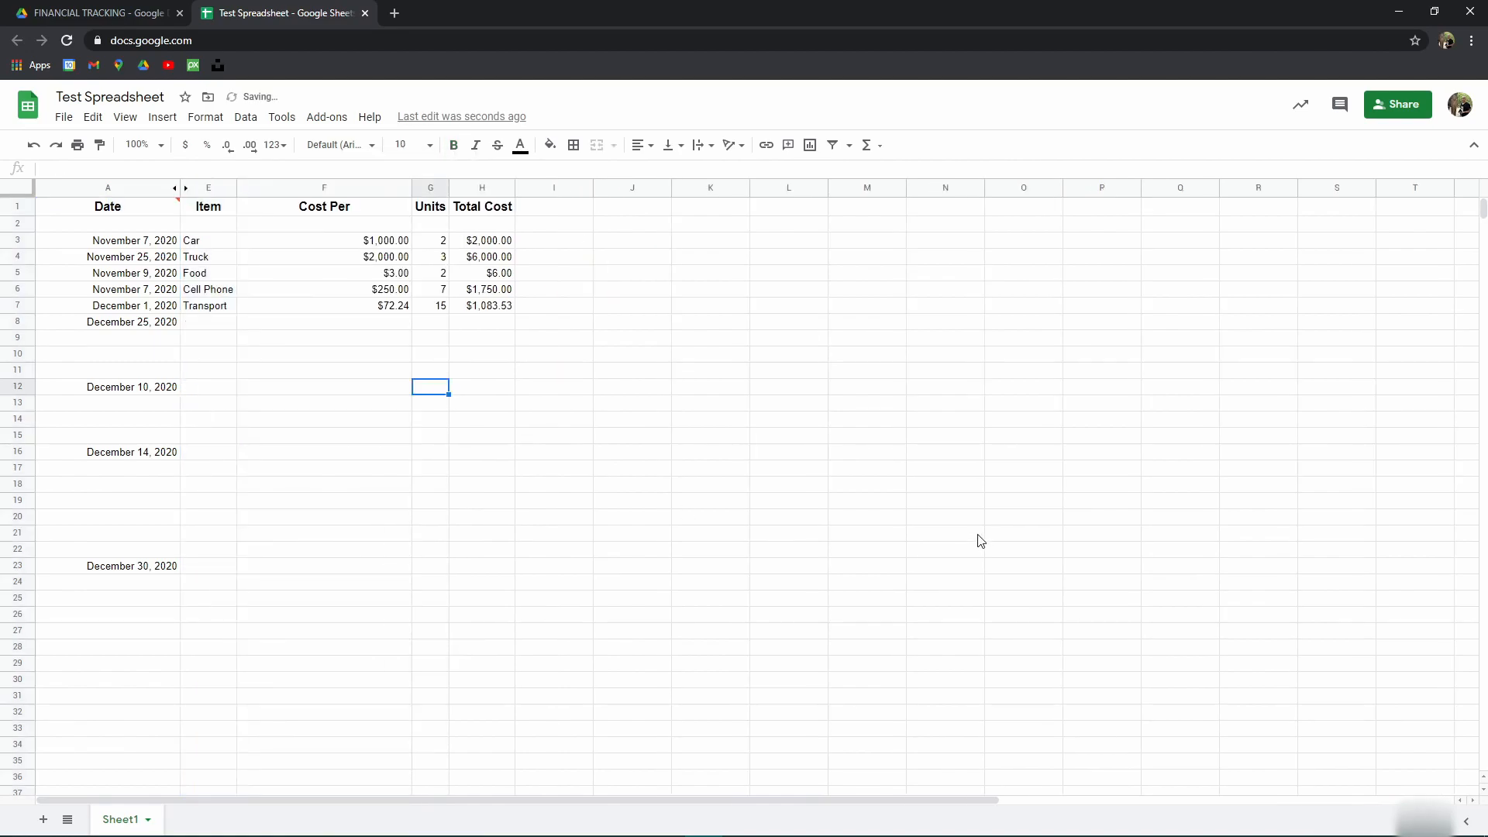
Step: Look over the sheet with only the full dates showing and unhide columns B to D
click(108, 188)
click(209, 188)
click(310, 452)
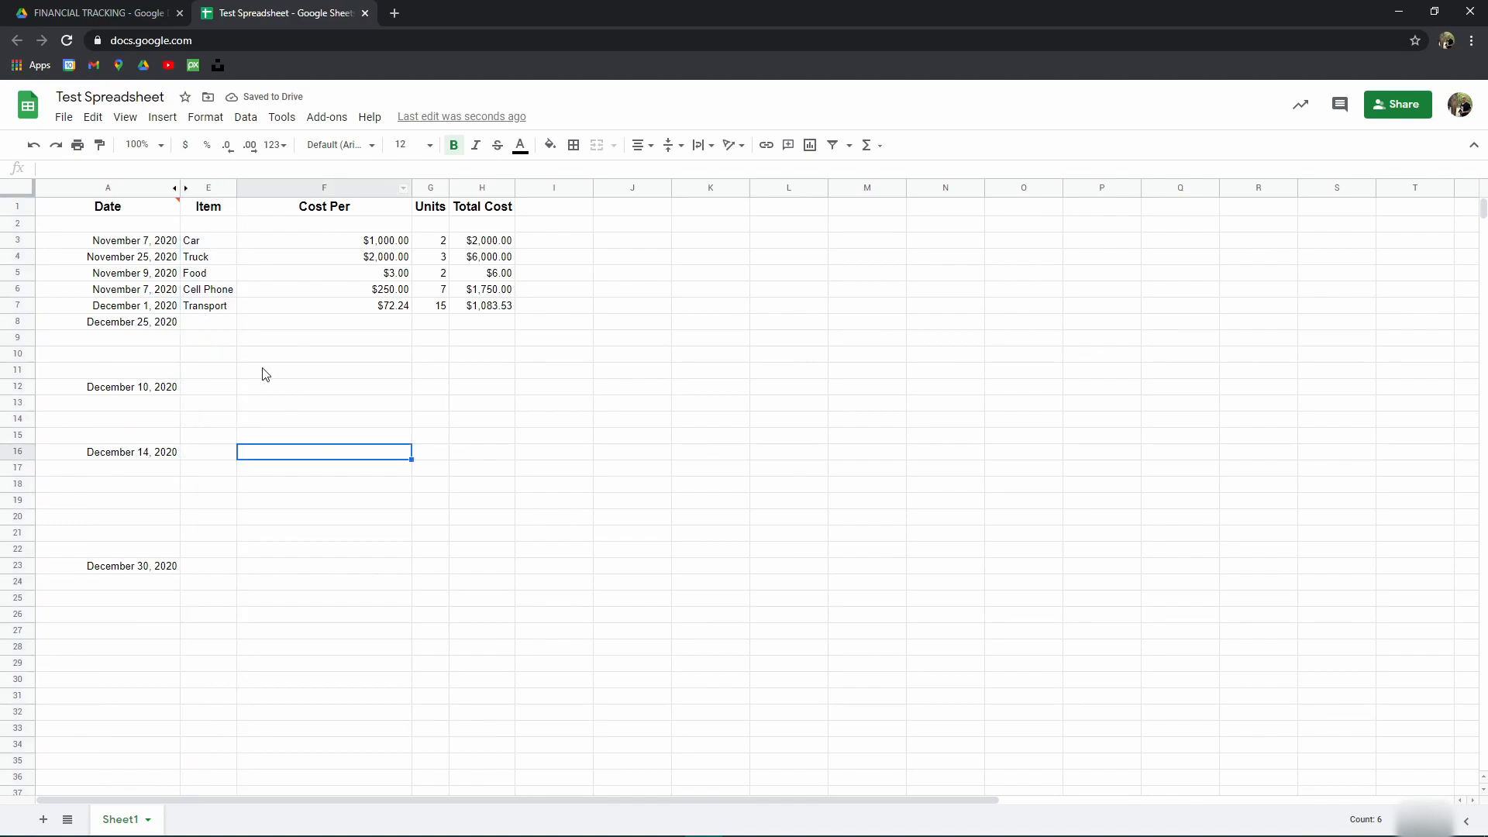
click(344, 551)
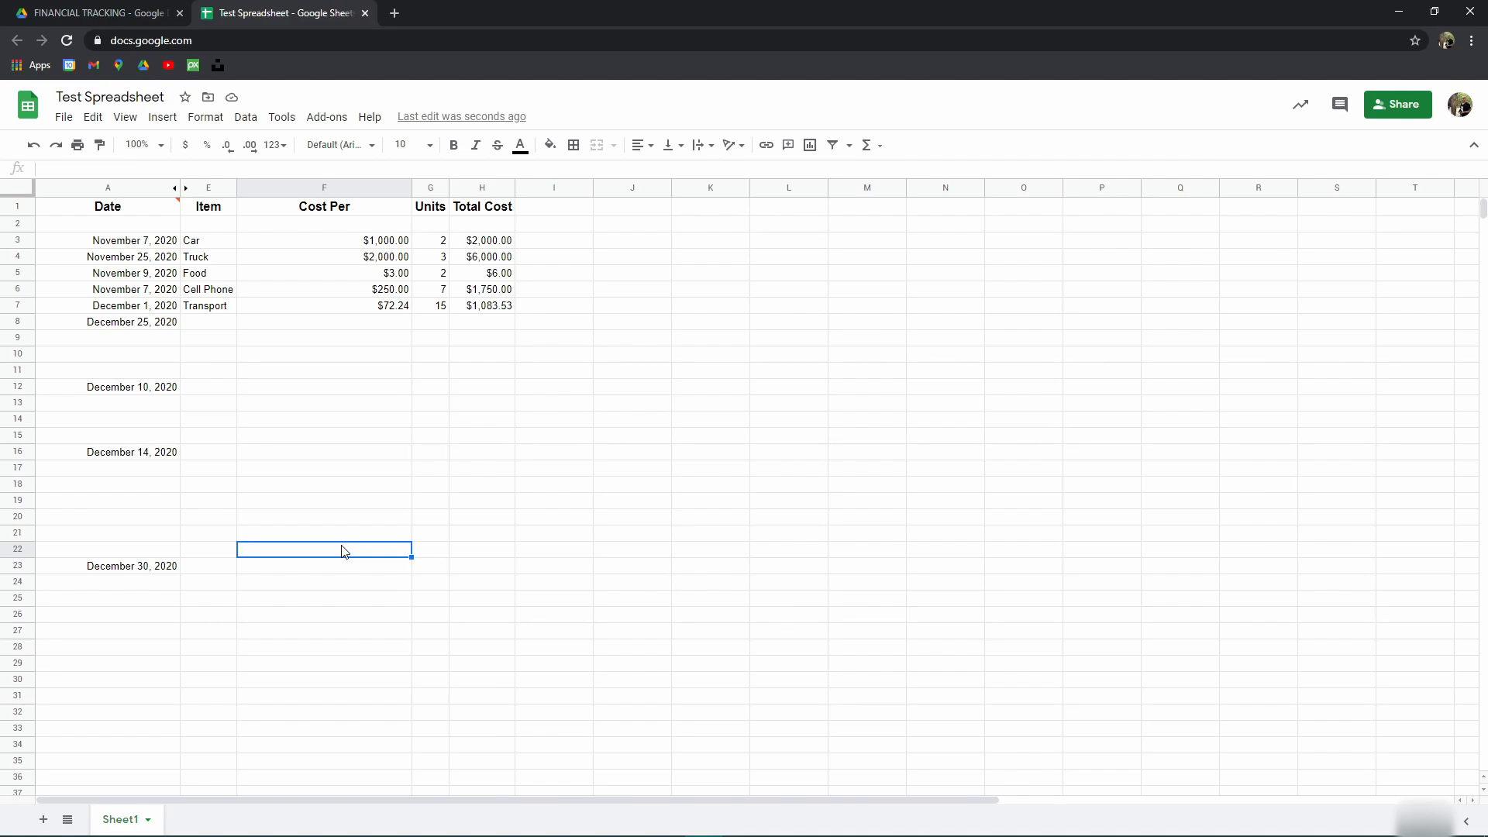
click(182, 188)
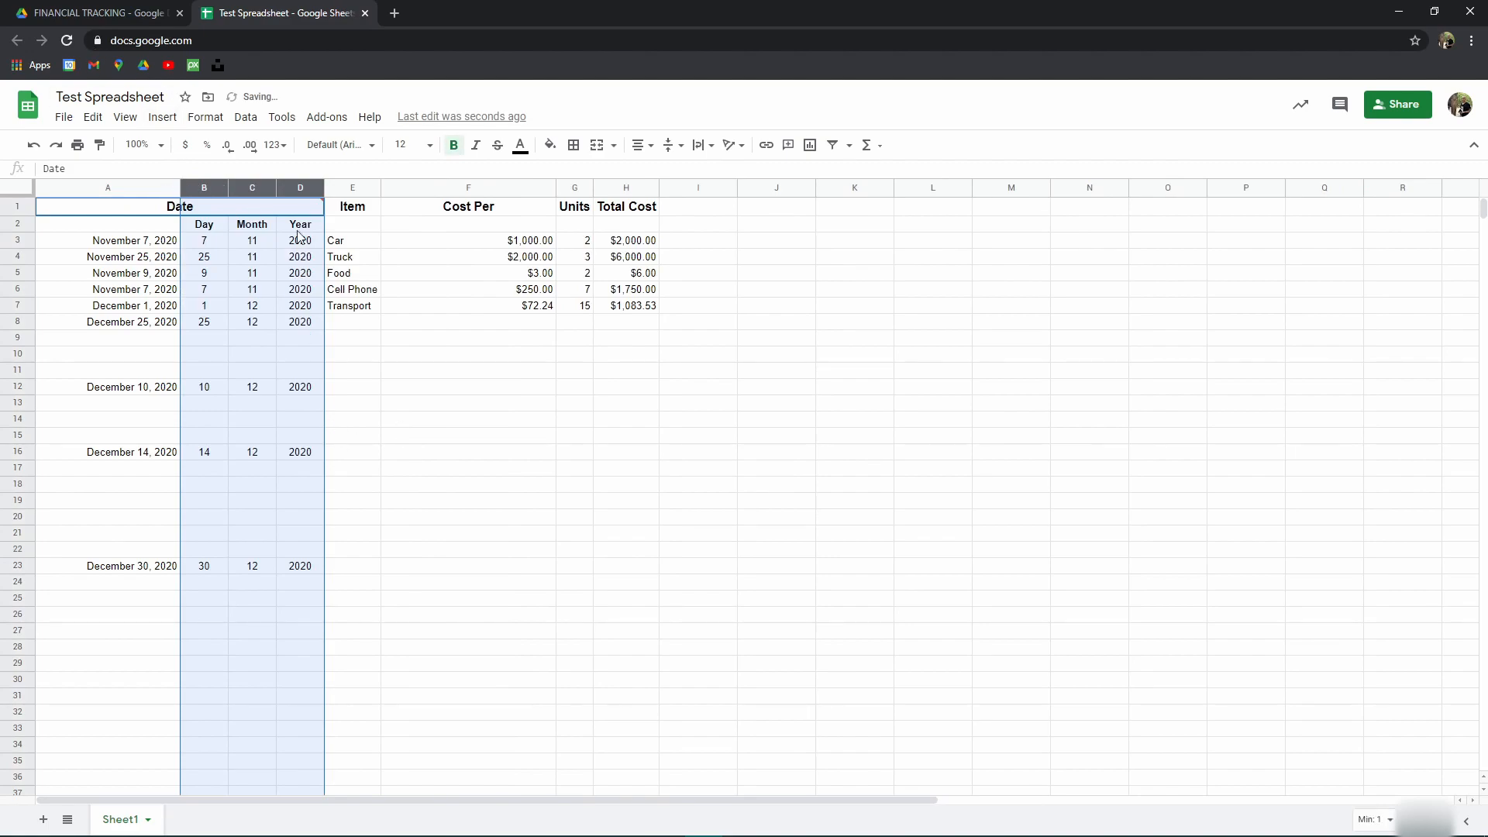
Step: Protect columns B to D with the description "Protect Date Data", restricting editing to the custom list of editors
click(211, 118)
mouse_move(243, 123)
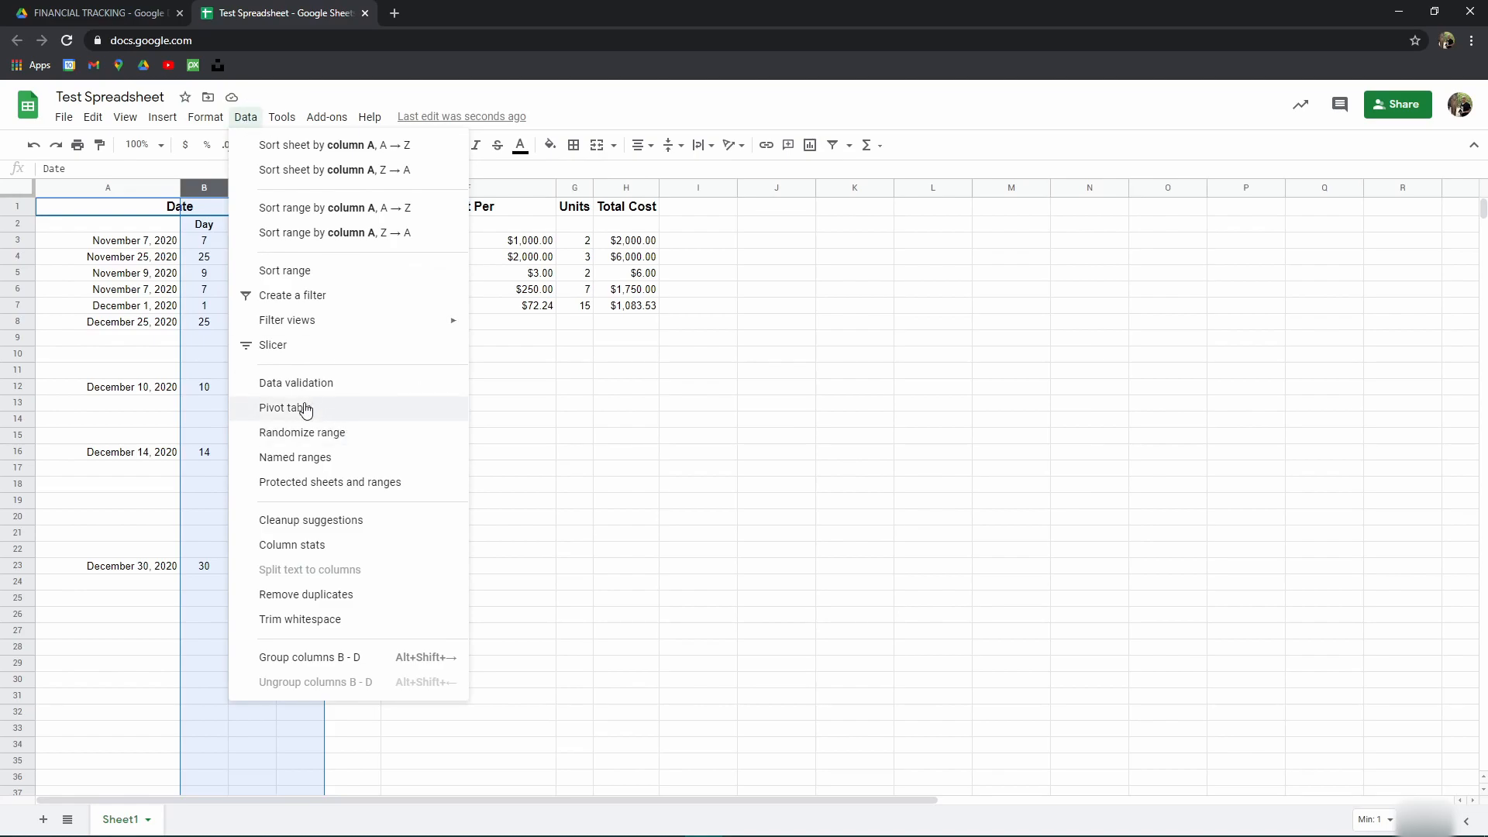
click(319, 483)
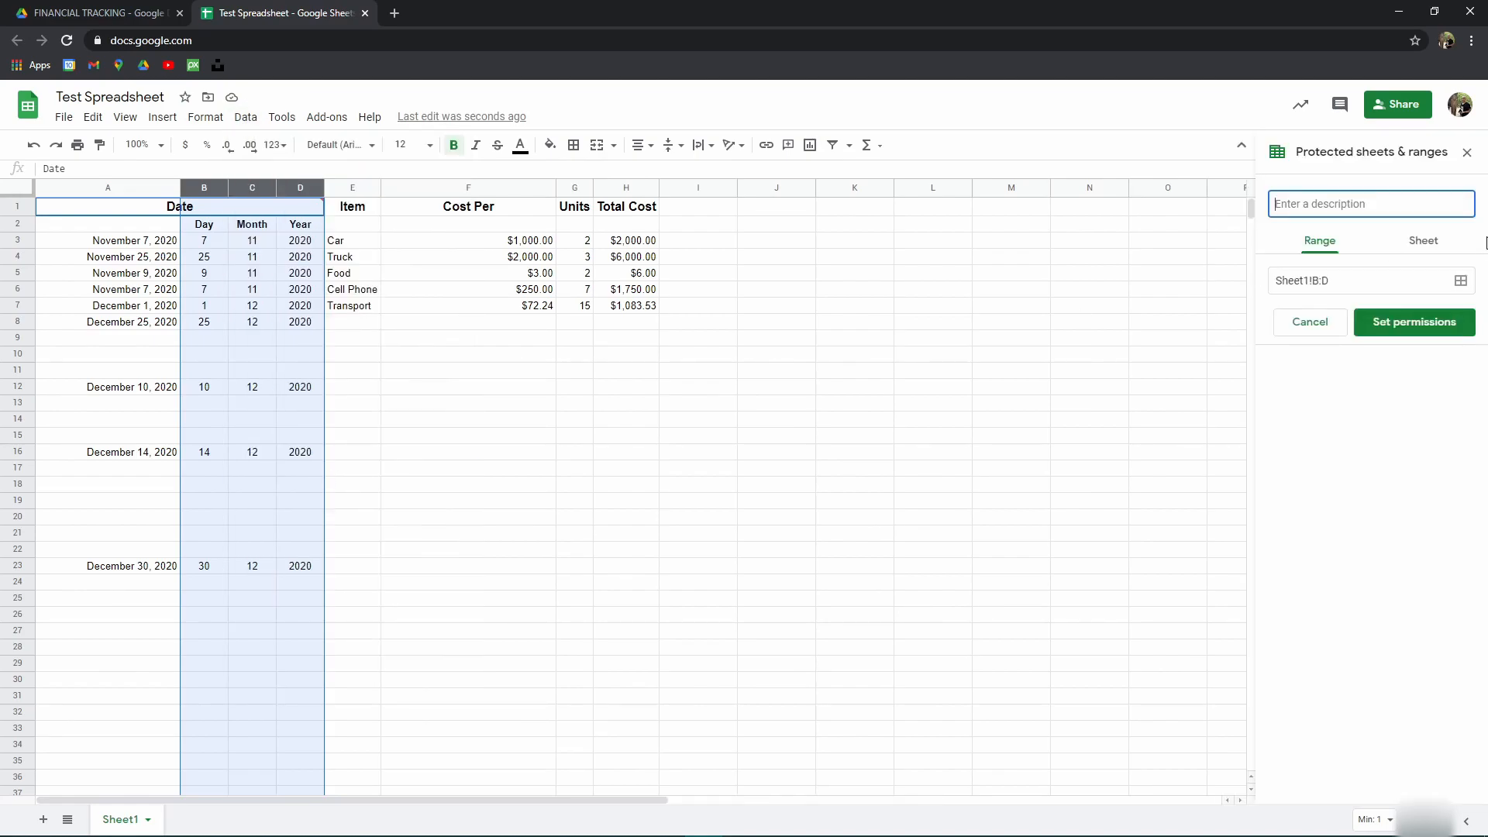
text(p)
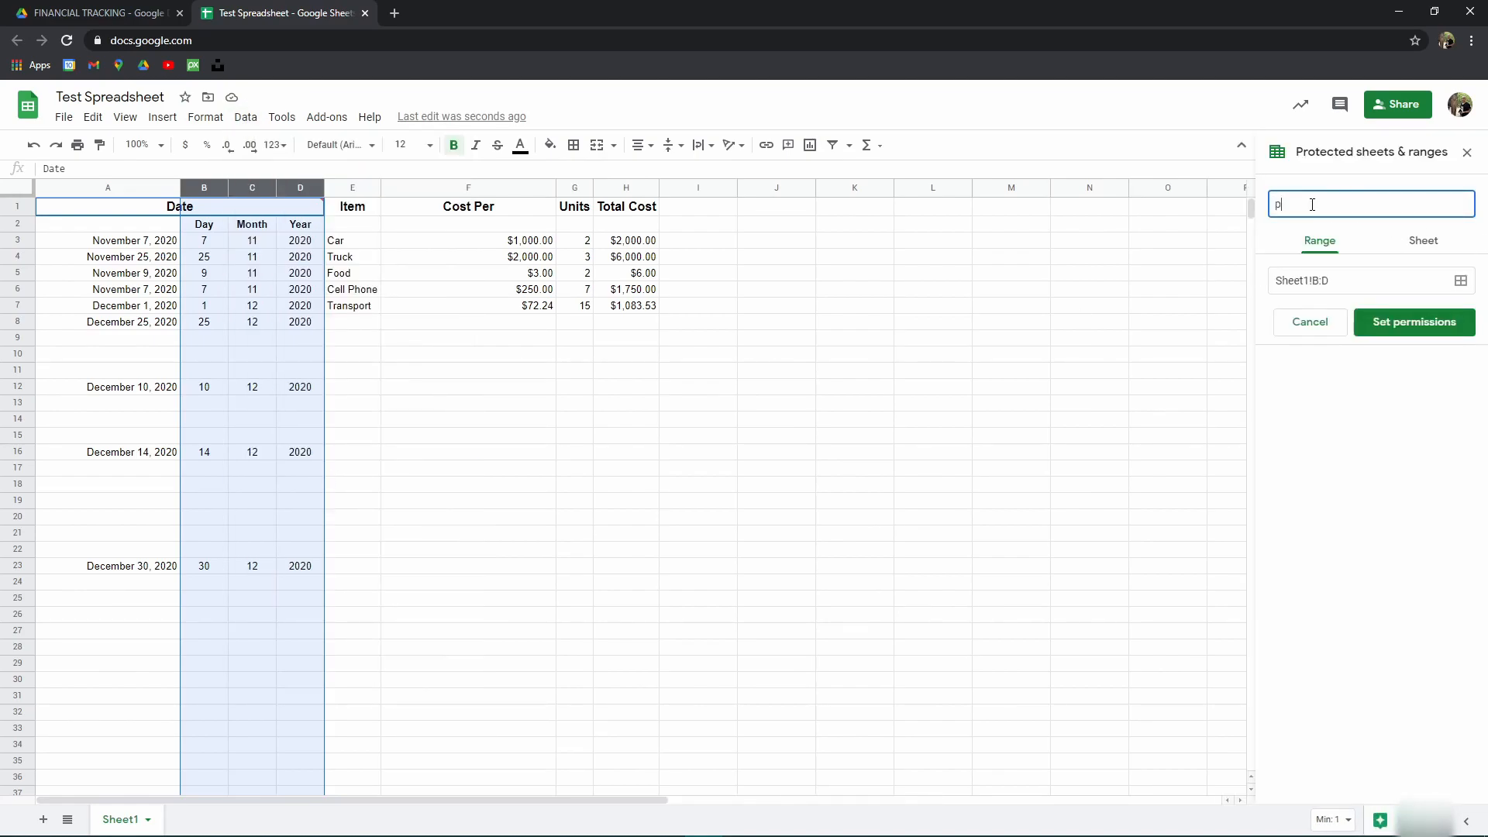
text(ROTECT)
key(ctrl+a)
text(Prote)
click(1392, 322)
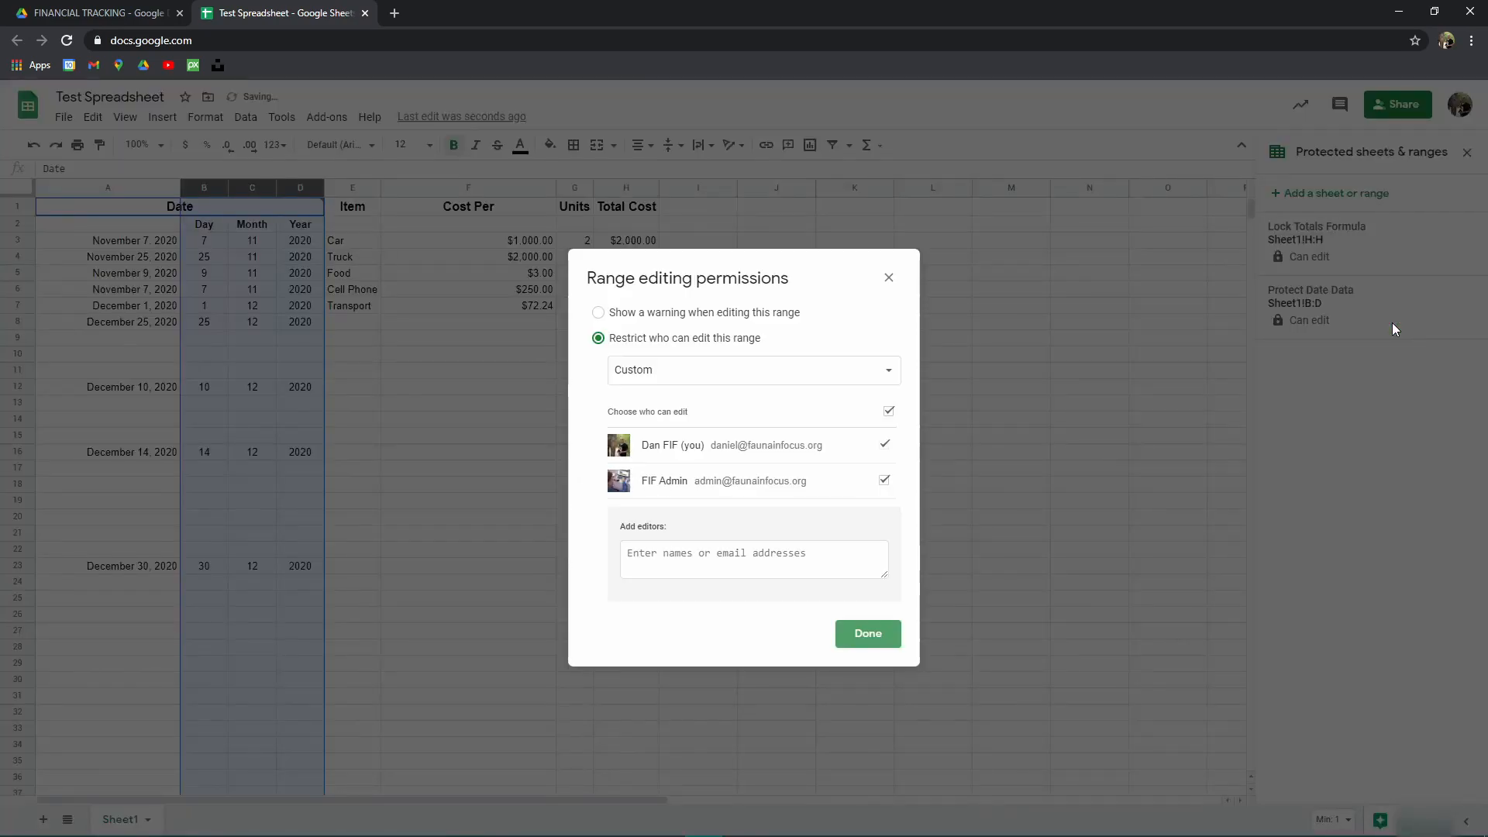
click(870, 633)
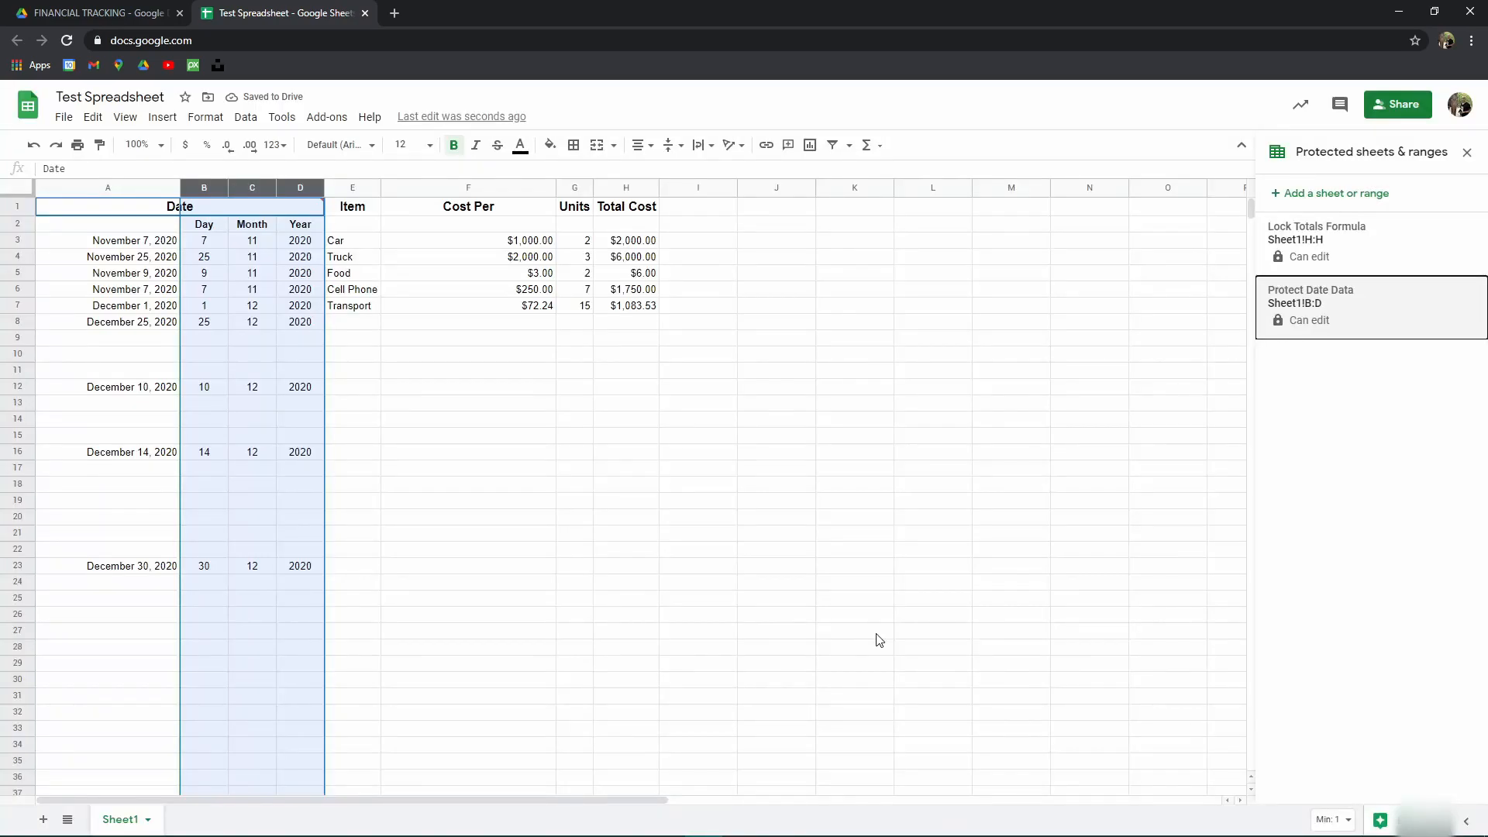
Step: Check the array formulas in the protected cells H3, B3, C3 and D3
click(575, 455)
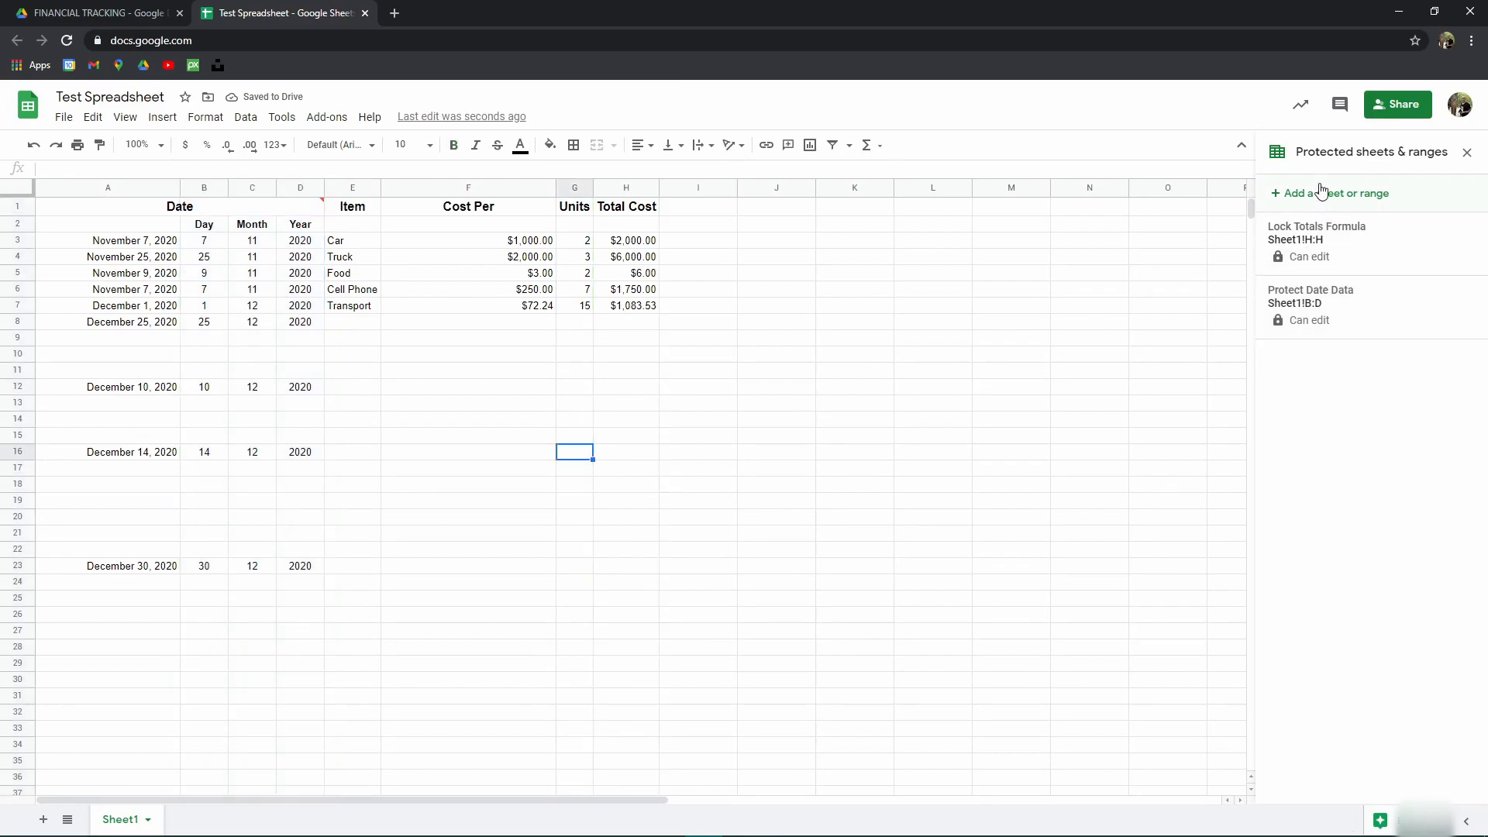
click(612, 192)
click(625, 245)
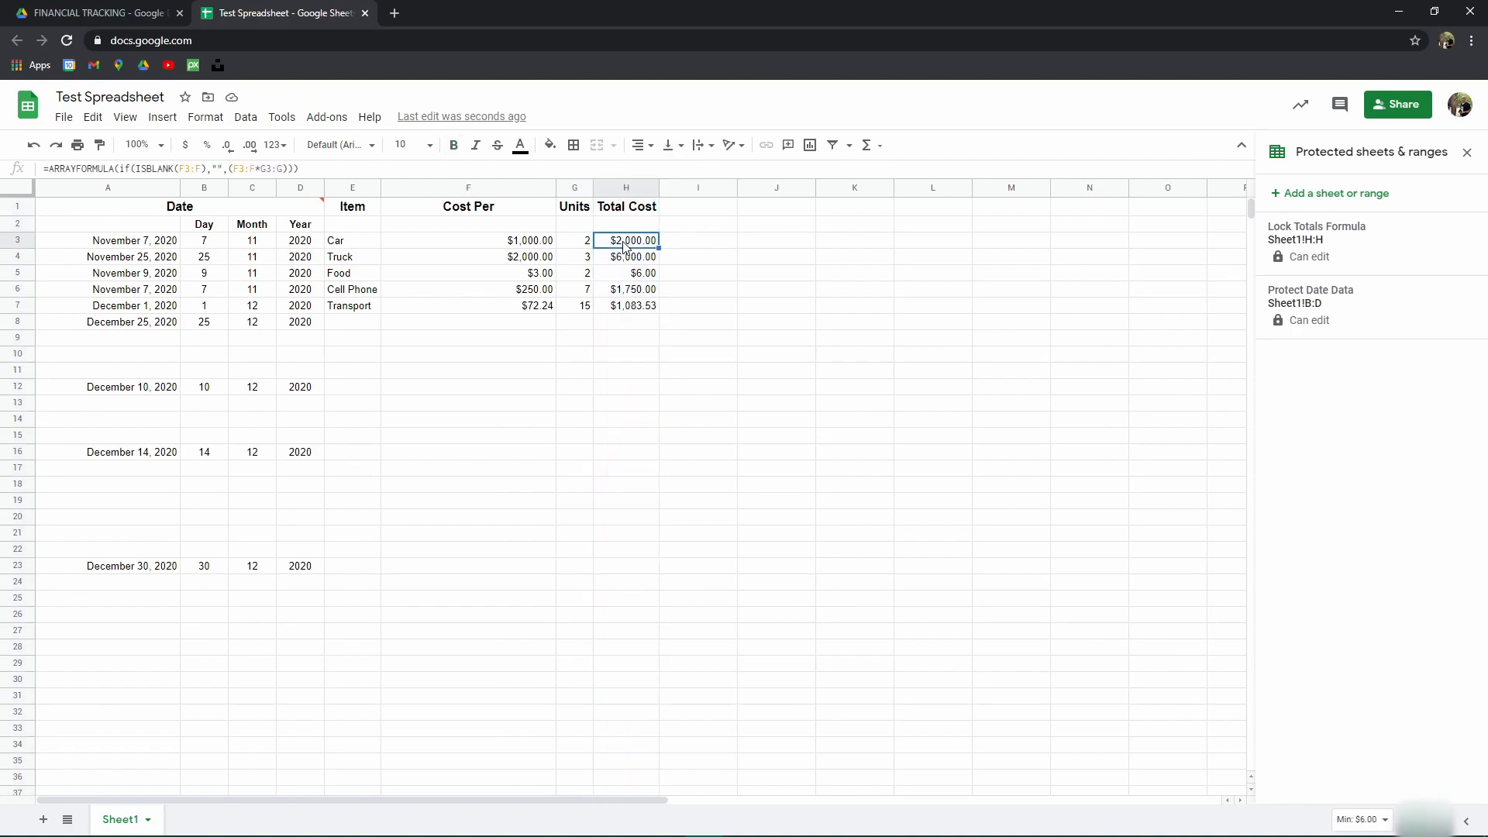
click(194, 244)
click(257, 246)
click(300, 244)
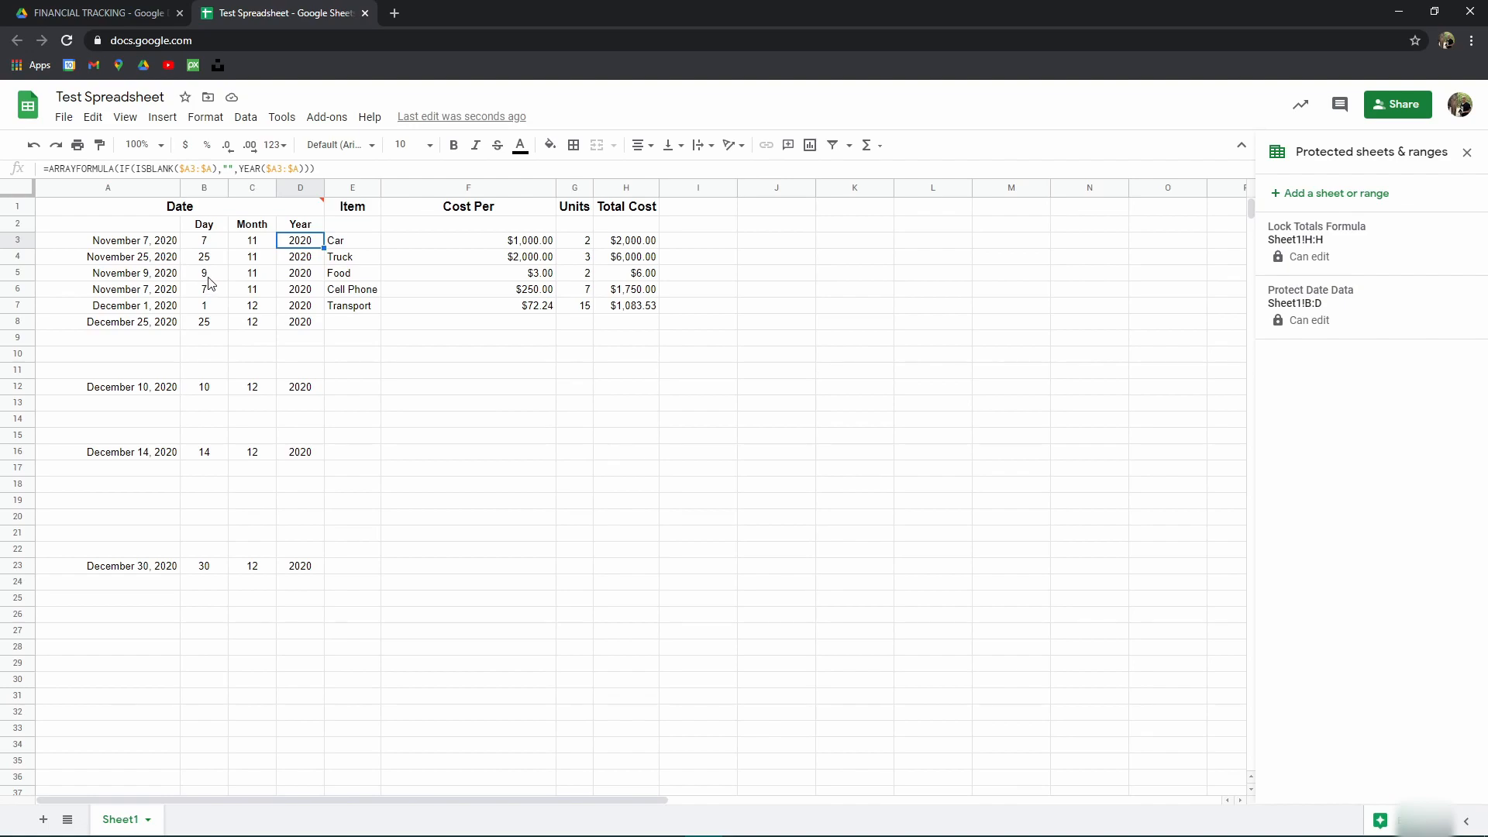
Step: Close the protected ranges pane and enter the date December 18, 2020 in A10
click(1467, 153)
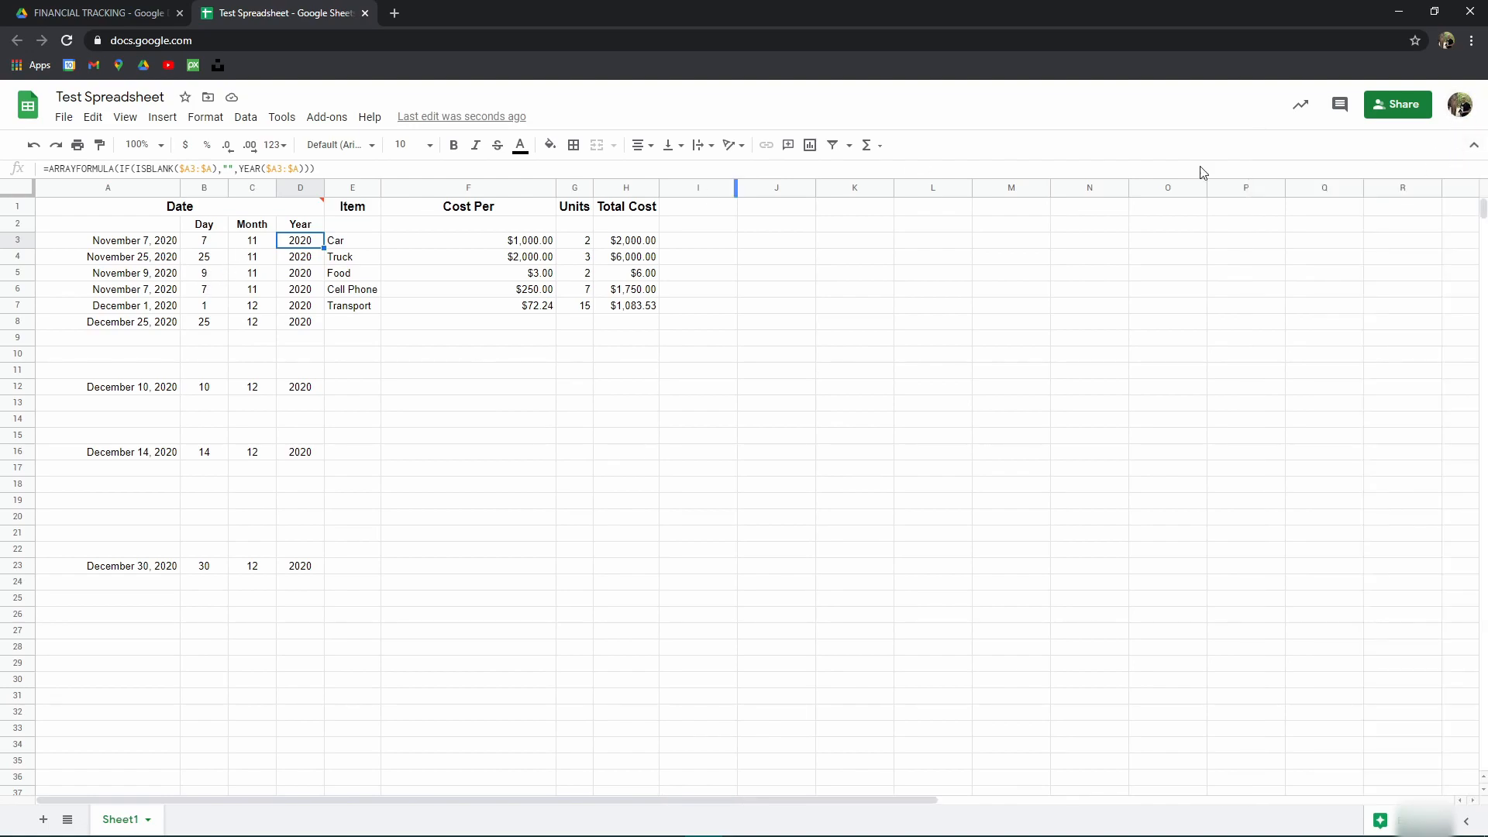
double_click(126, 356)
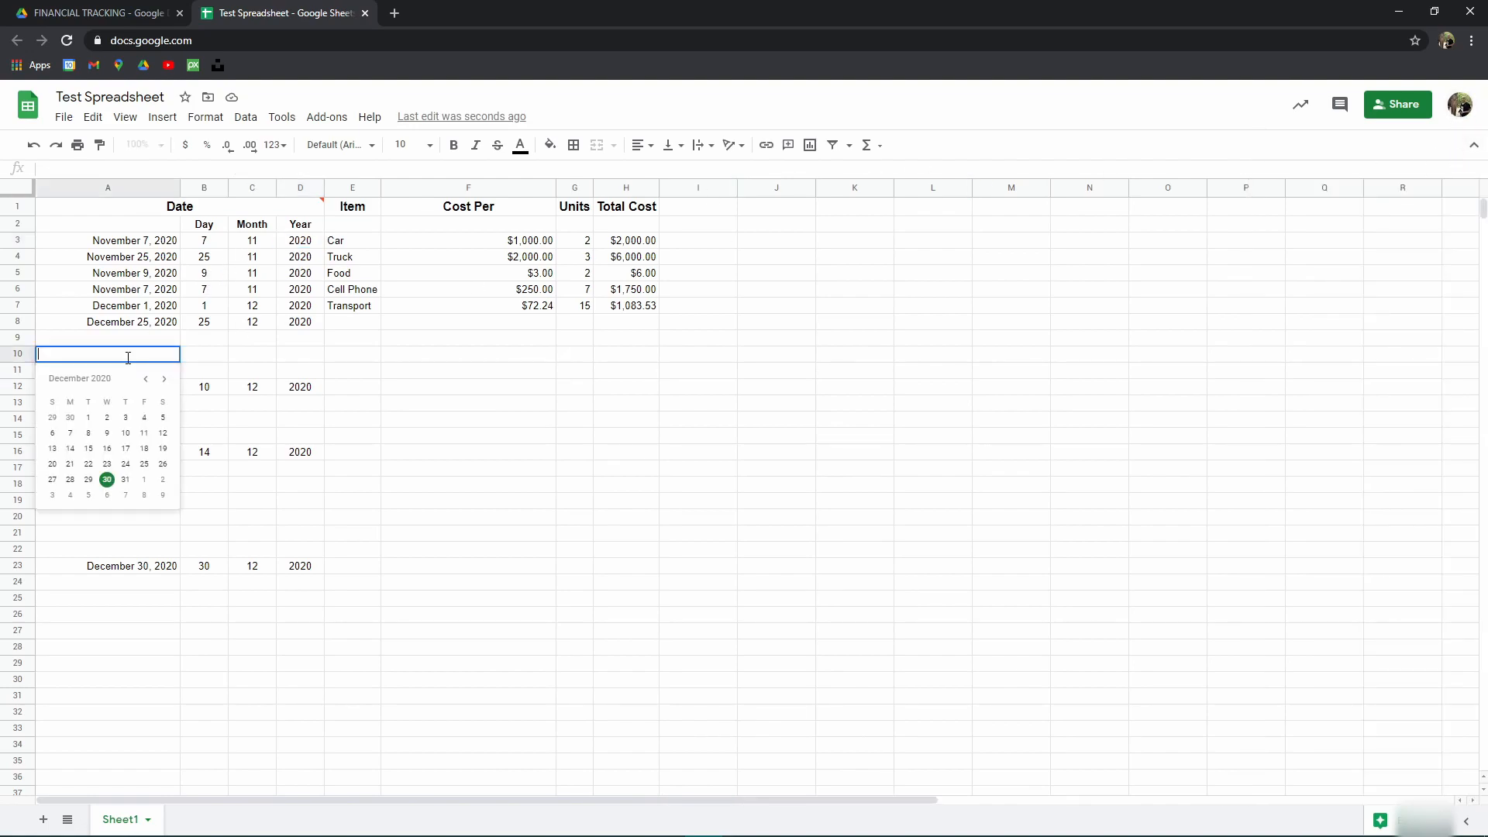
click(144, 450)
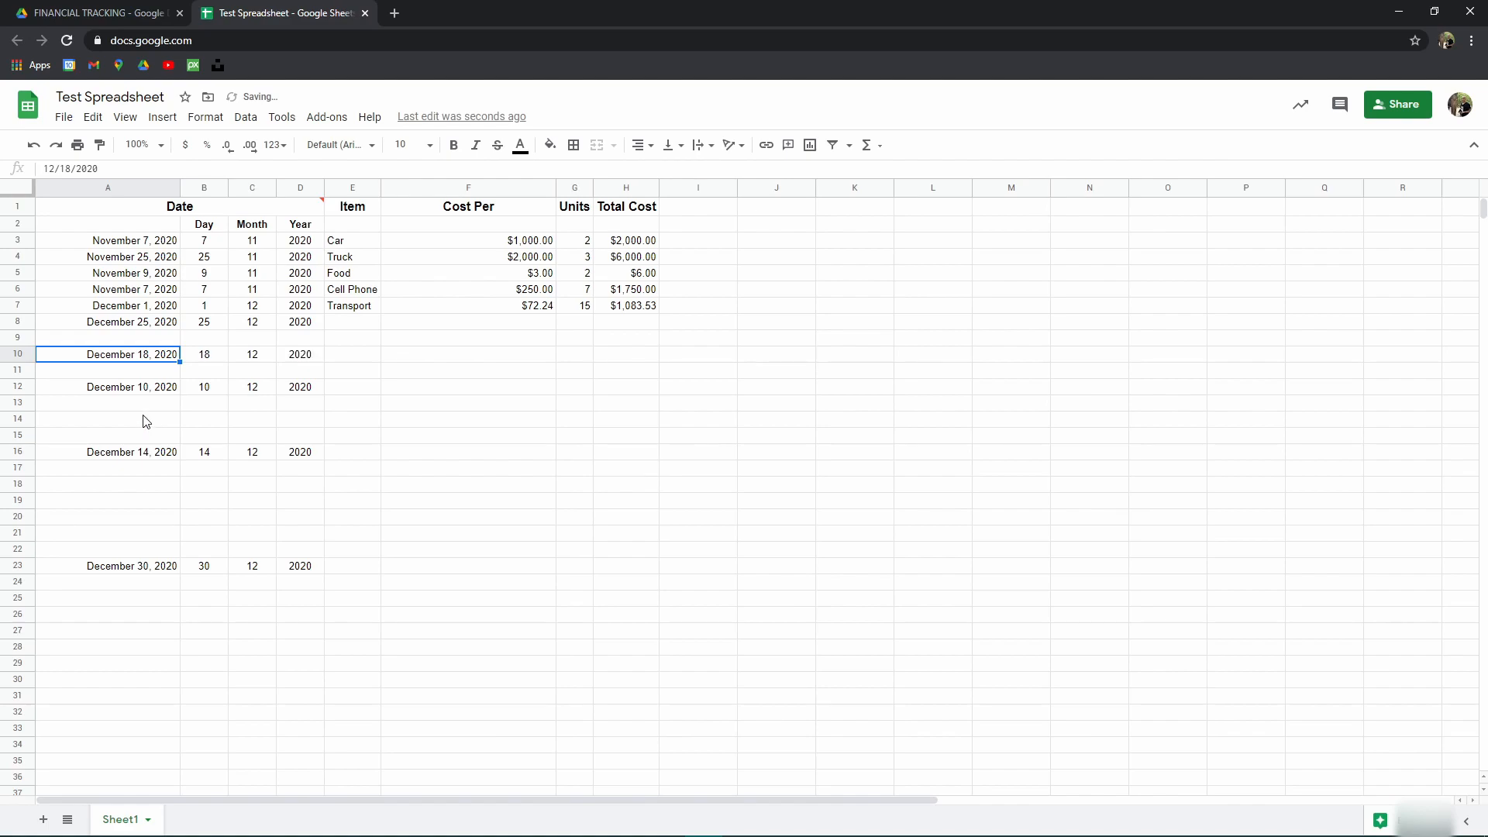
Step: Enter the date January 14, 2021 in A14 and check its extracted date parts and the array formulas in row 3
double_click(146, 420)
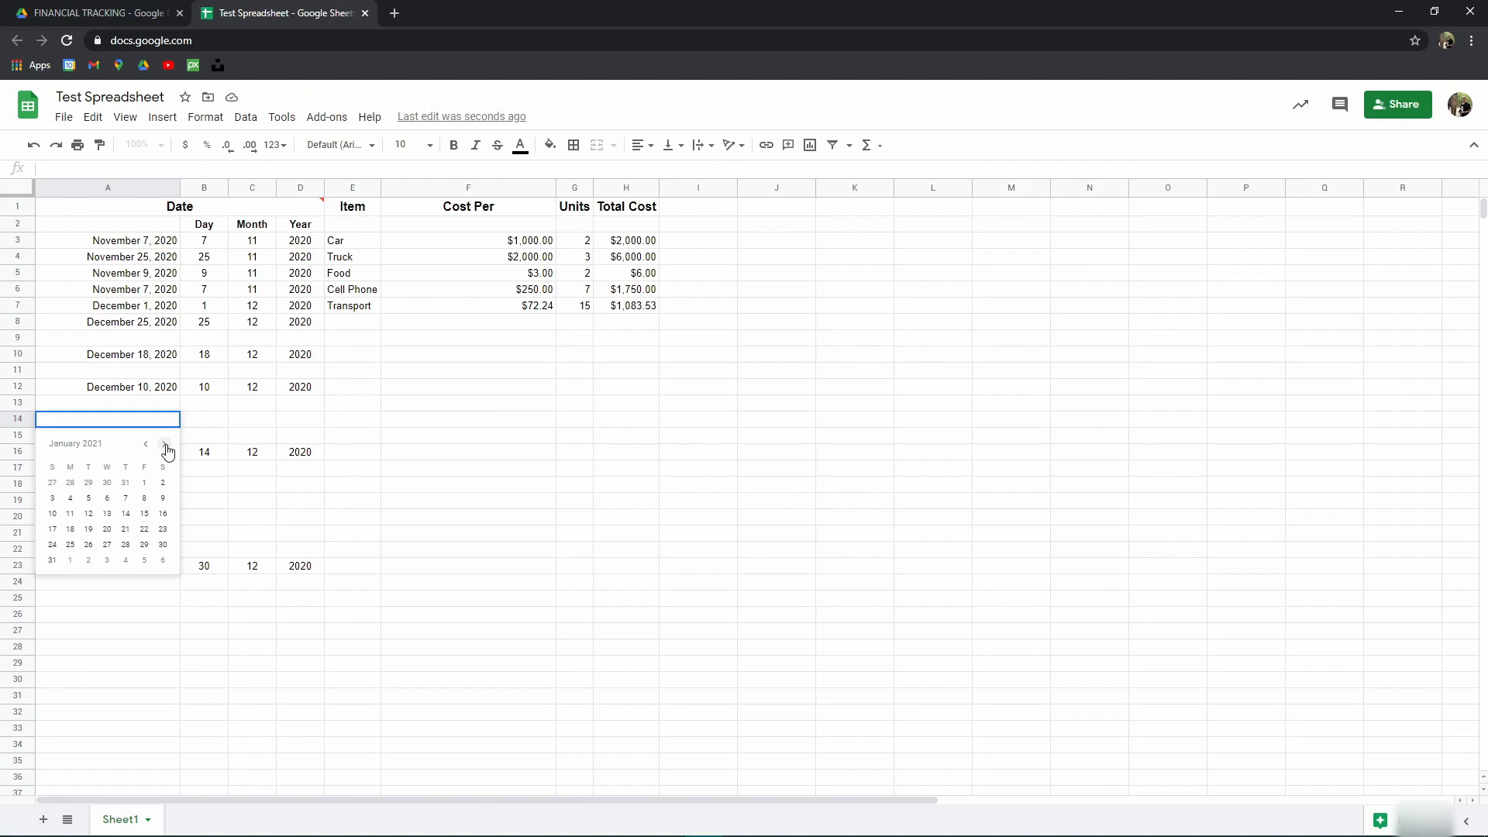
click(125, 515)
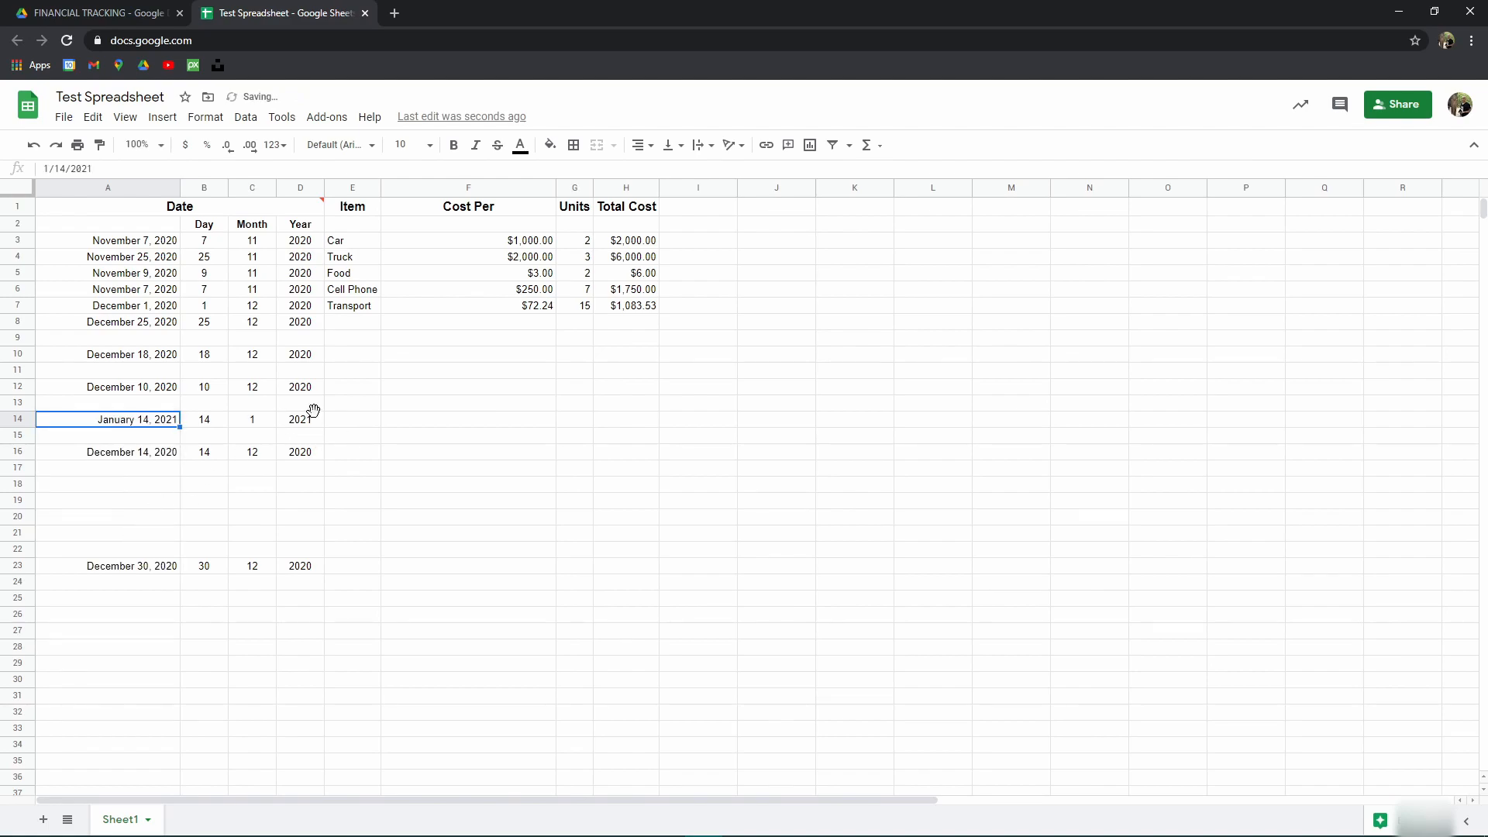
click(207, 426)
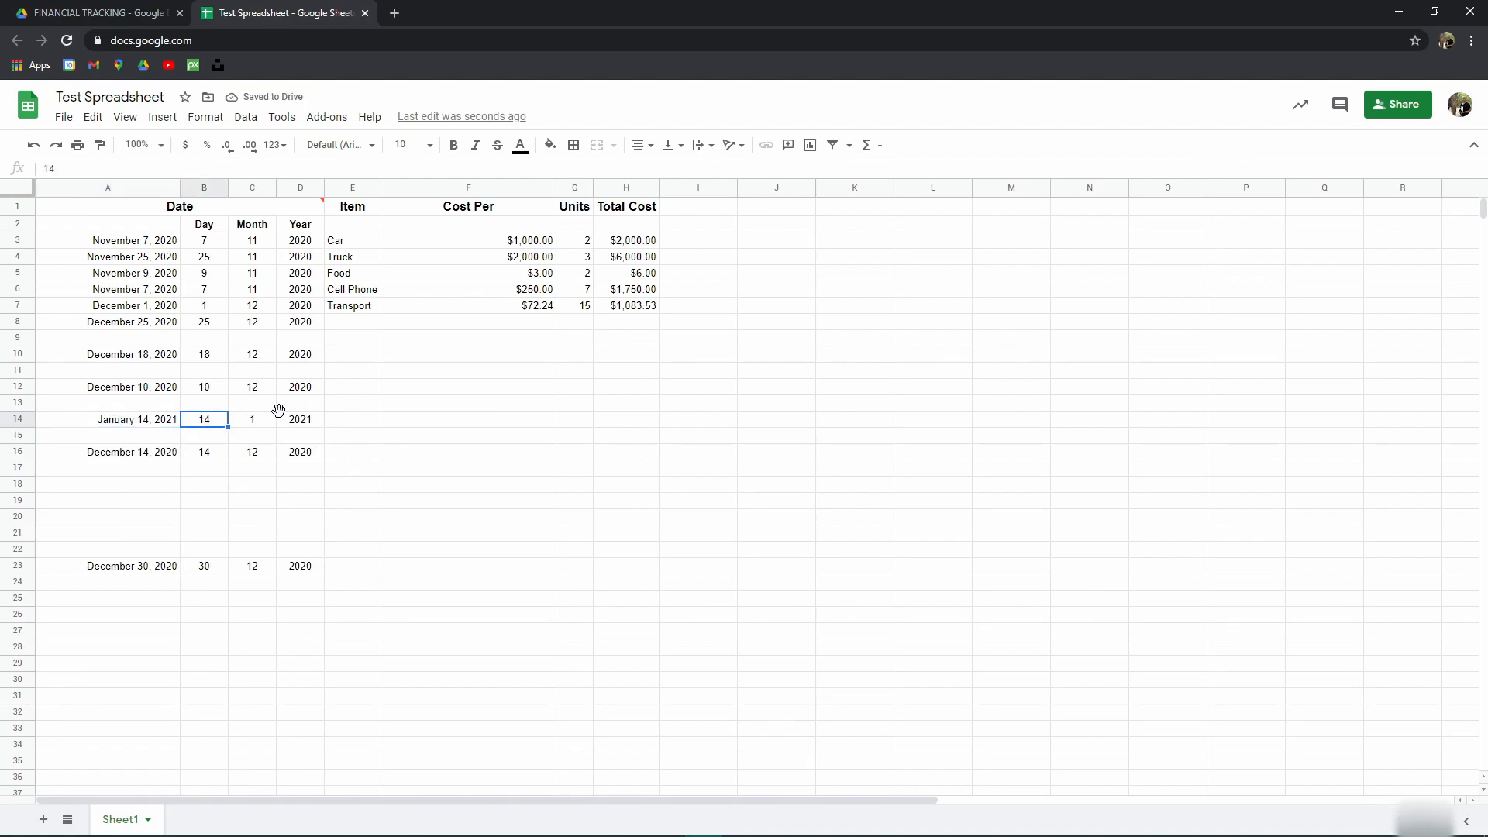
click(283, 428)
click(221, 242)
click(287, 241)
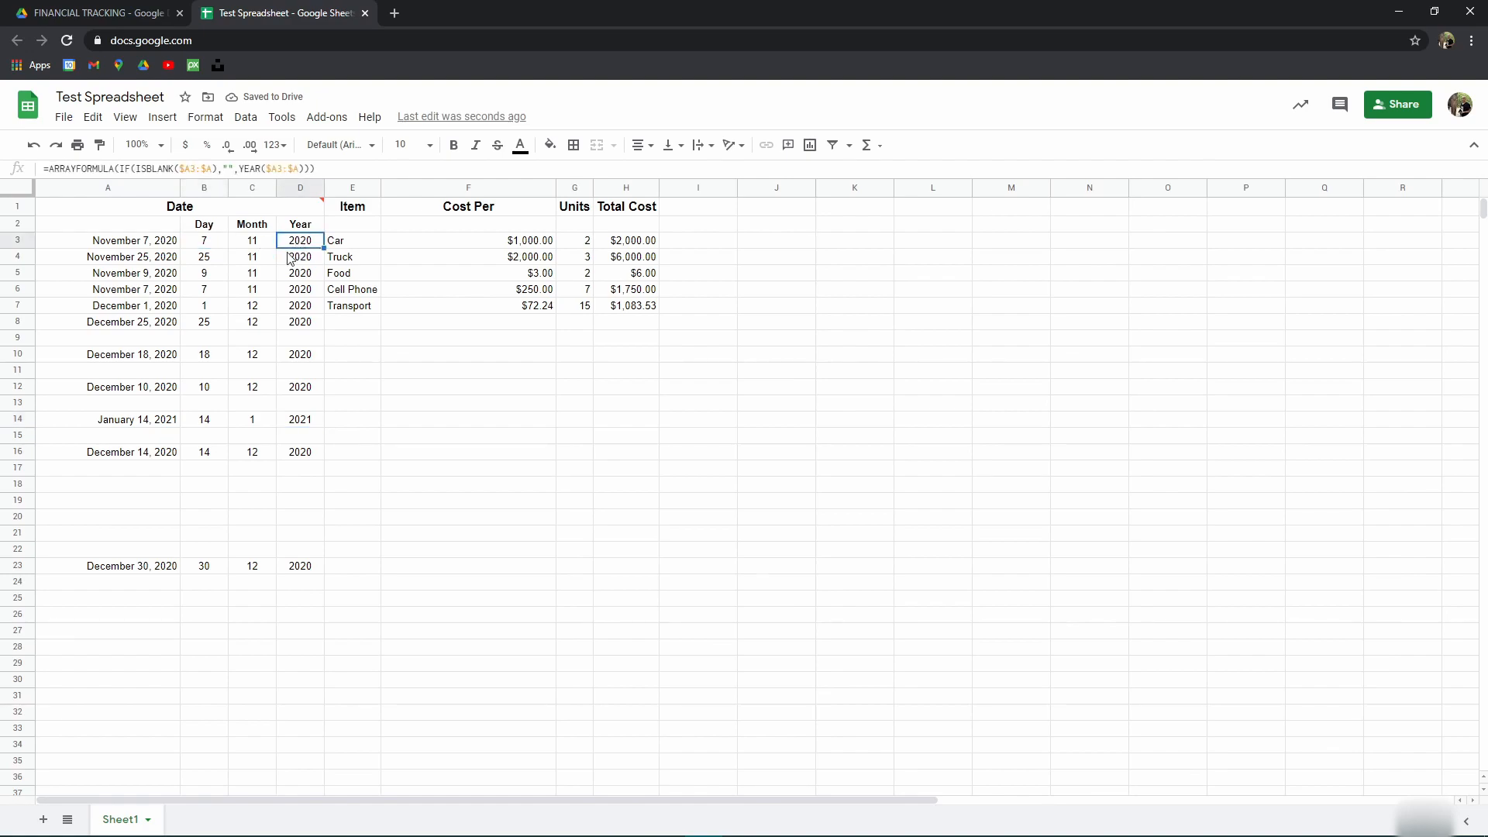
click(349, 502)
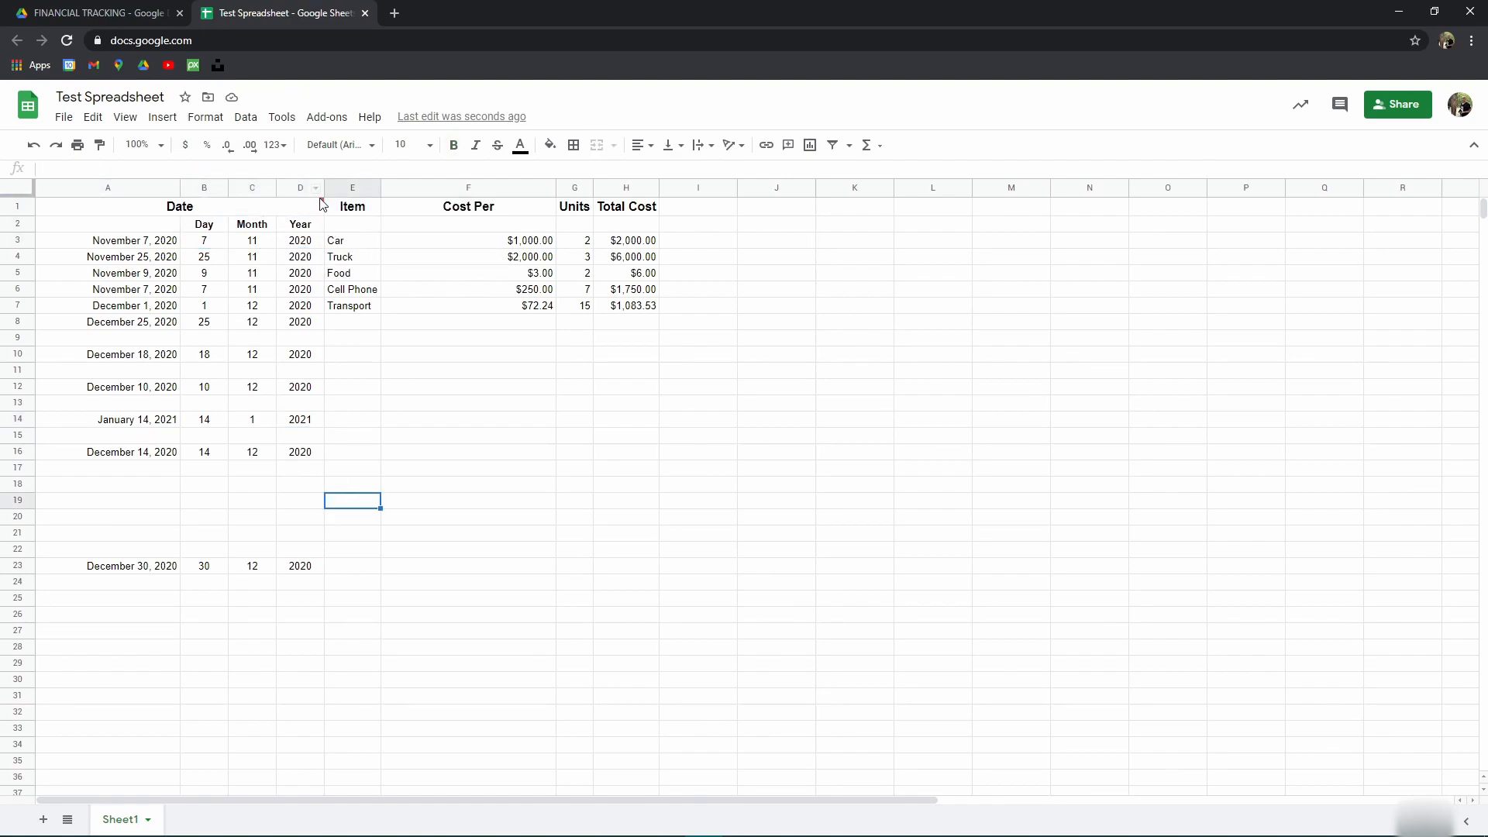
Step: Inspect the invalid-input marker on the merged Date header cell in row 1
click(319, 209)
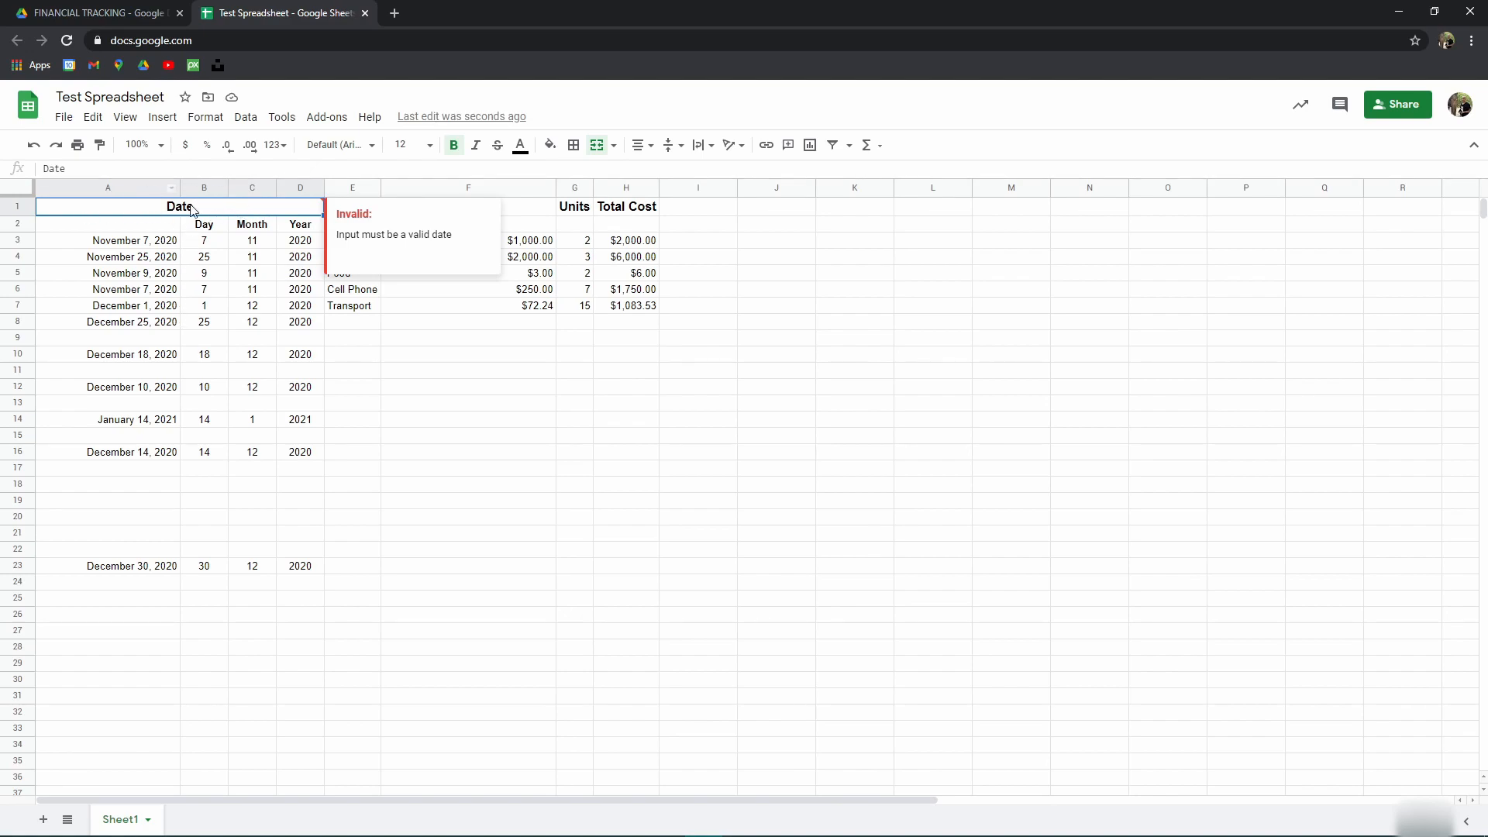
click(166, 246)
click(525, 452)
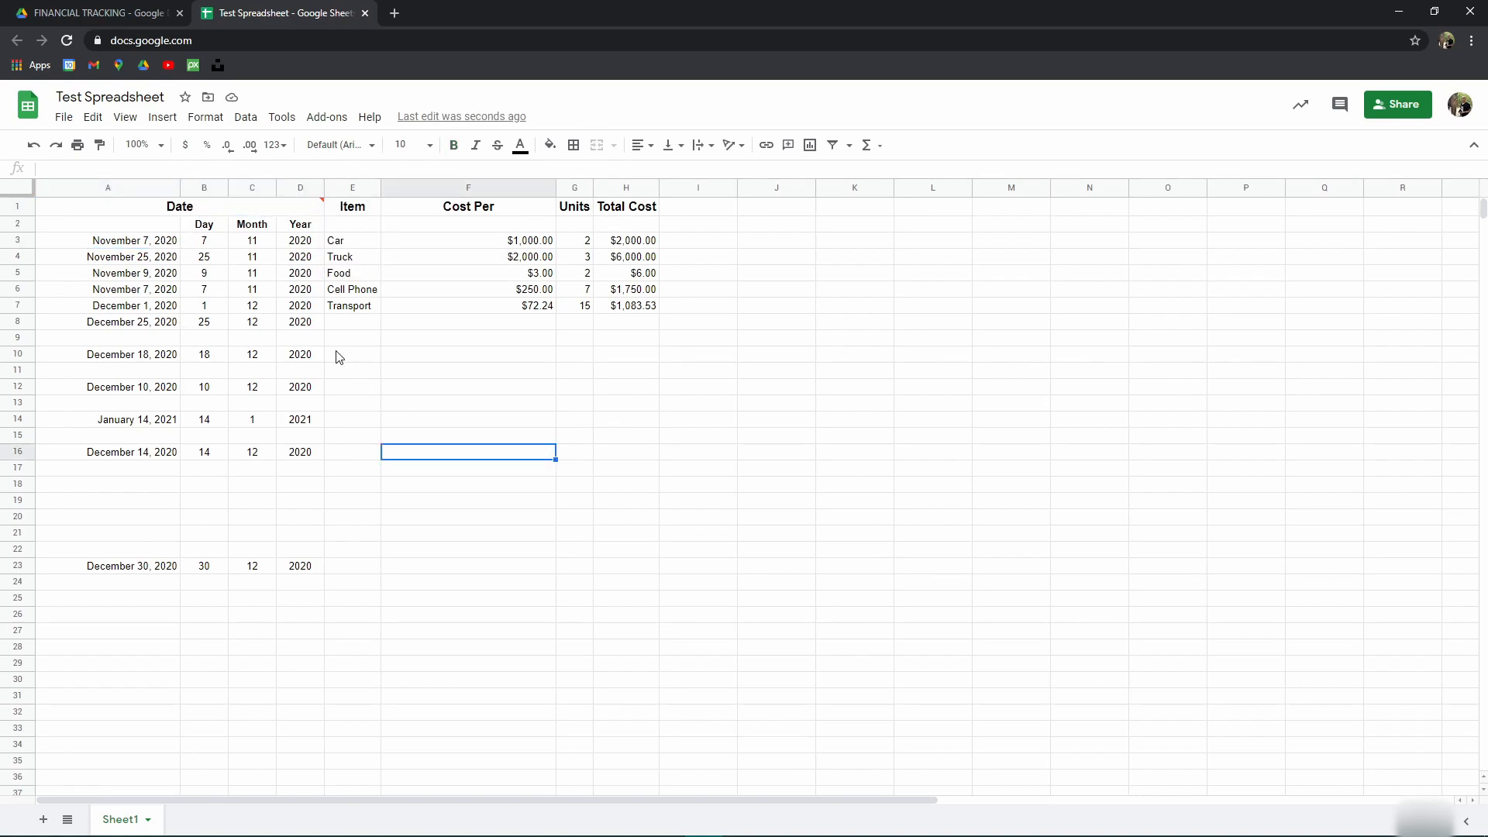
click(205, 210)
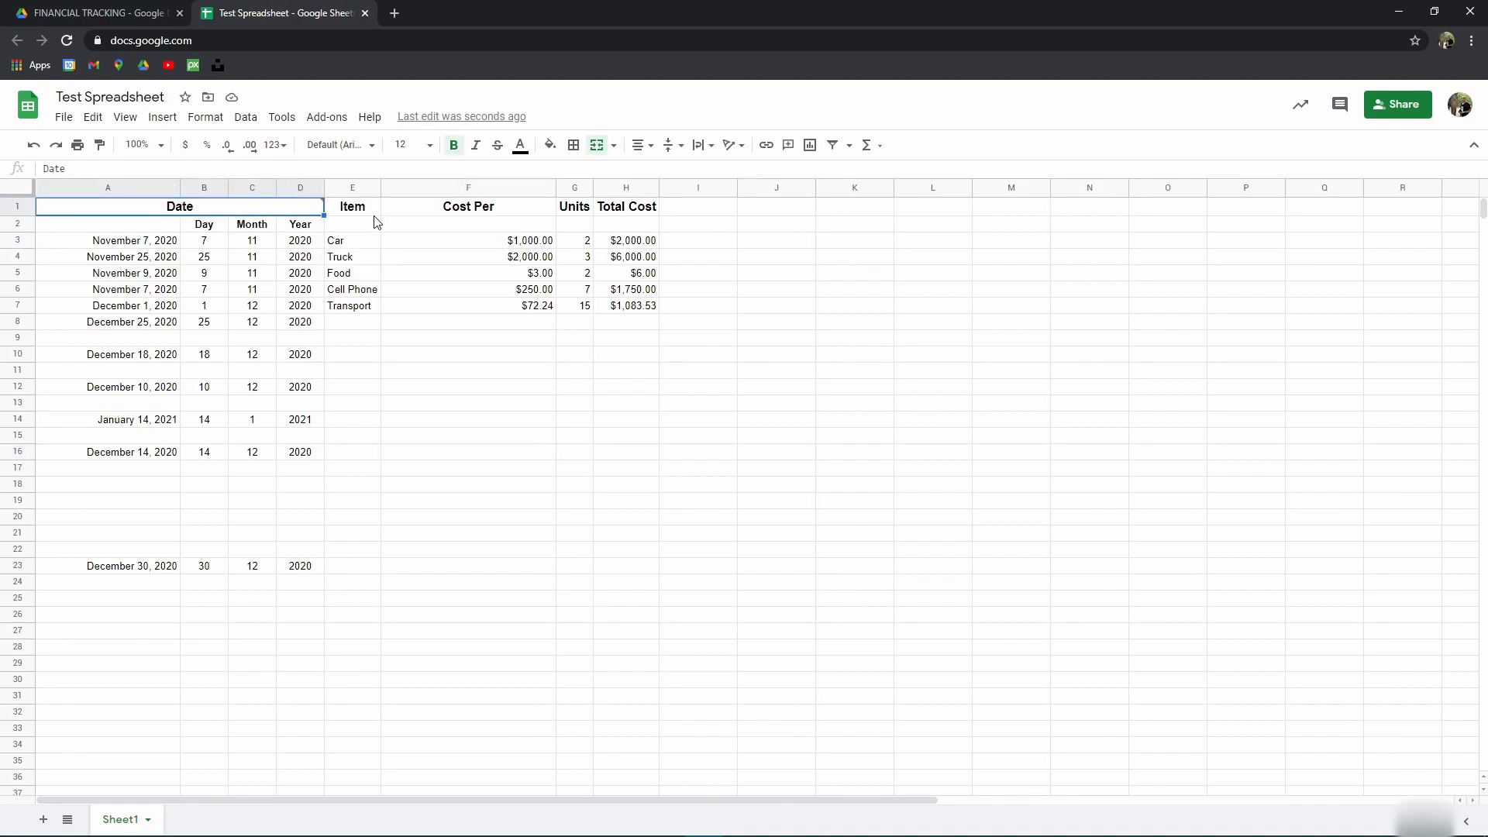
click(739, 455)
Step: Remove the date validation from header rows 1 and 2
click(19, 209)
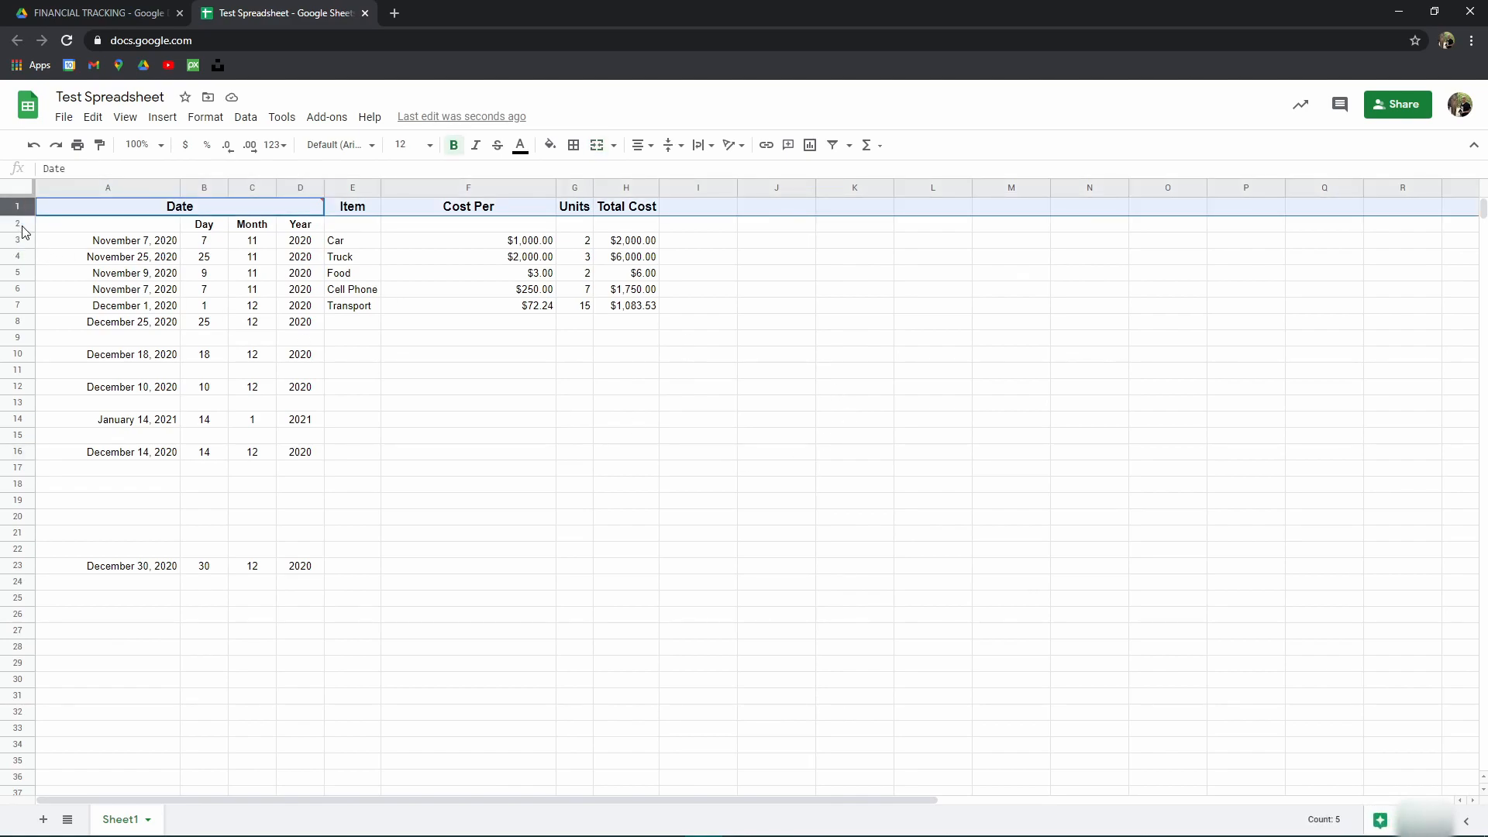
shift+click(20, 224)
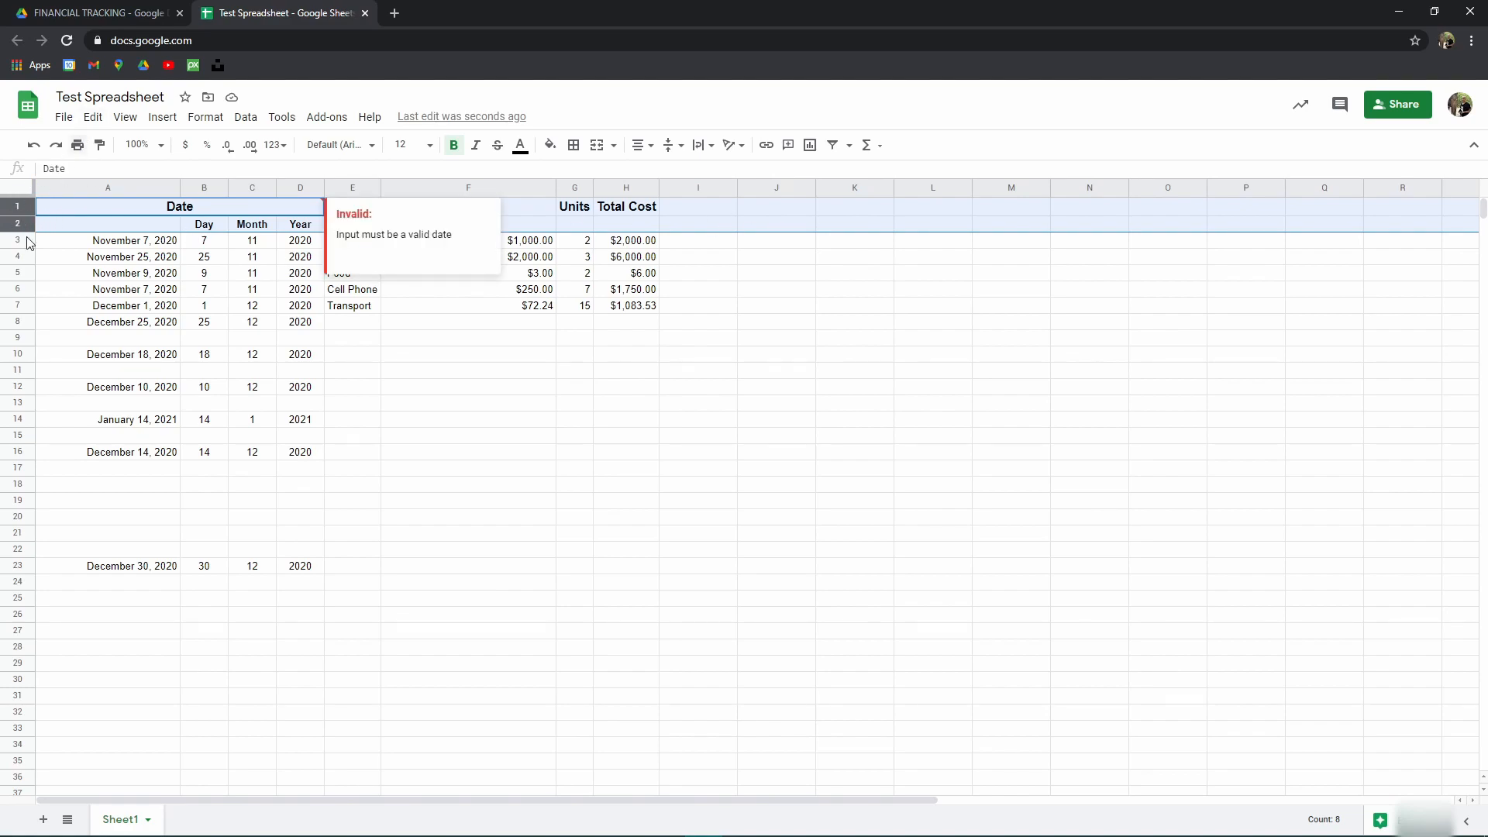
click(206, 118)
mouse_move(245, 117)
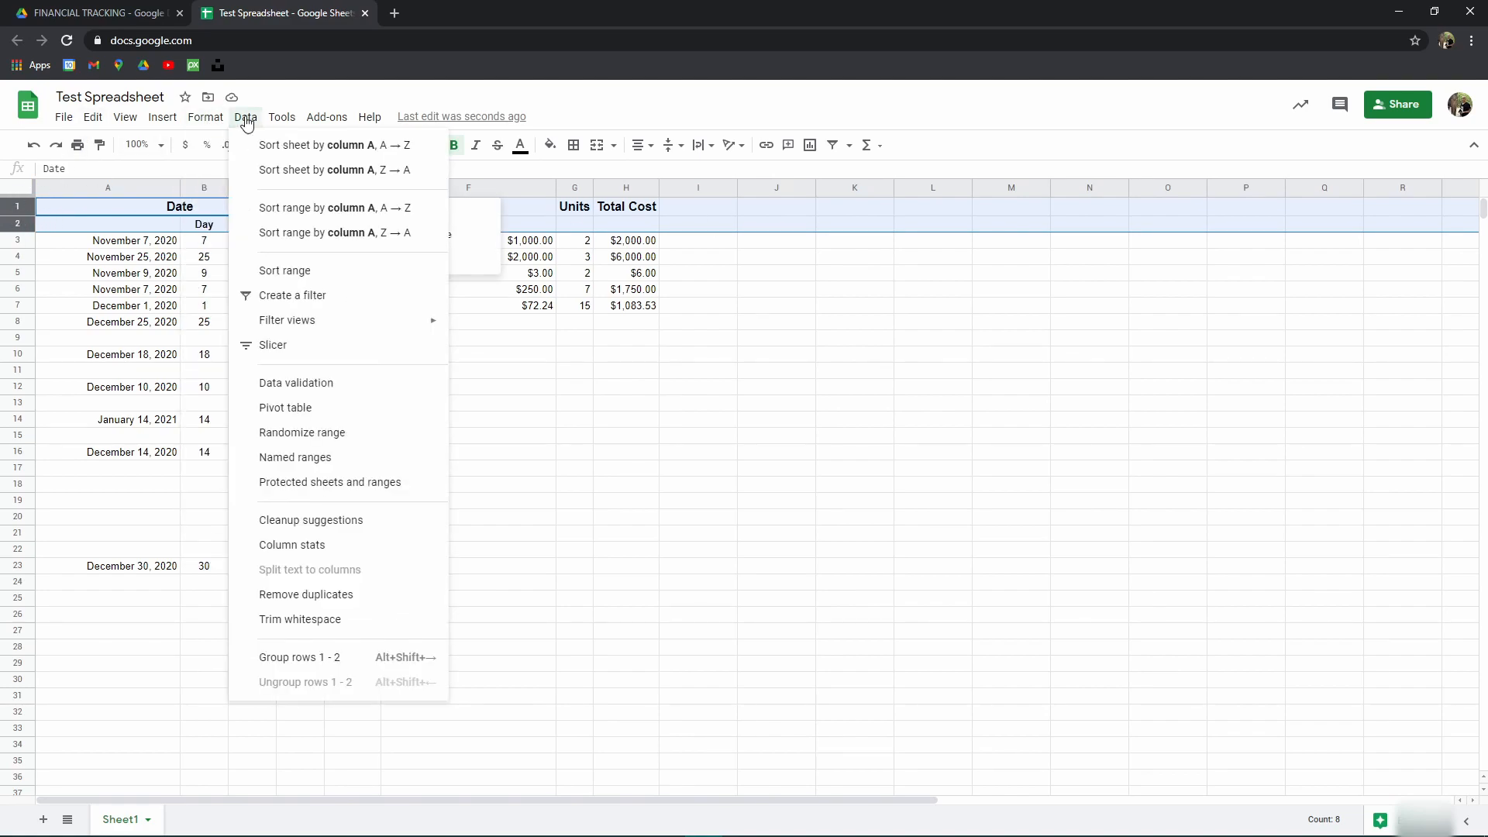
click(347, 383)
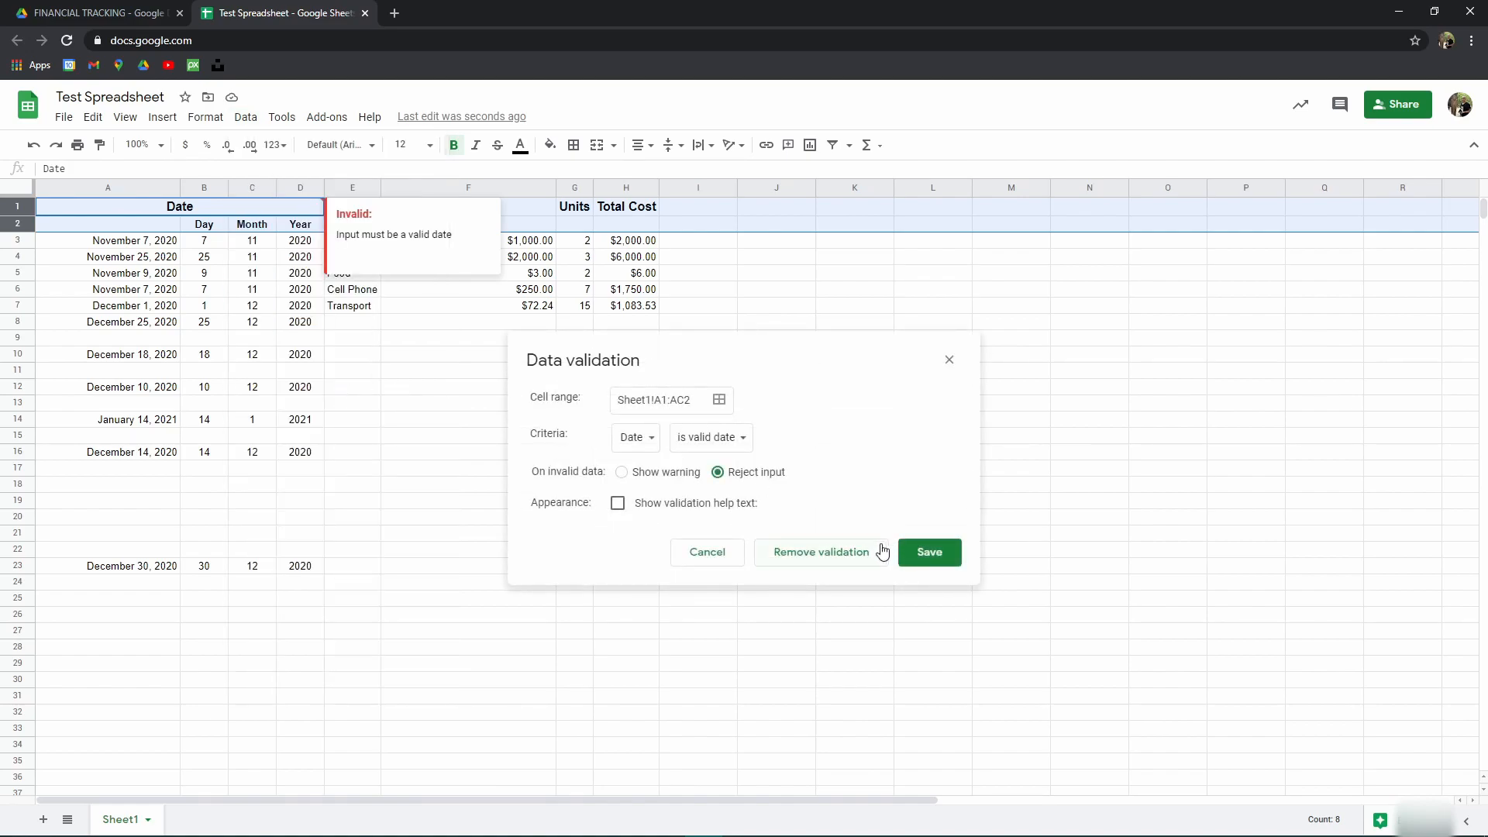
click(820, 552)
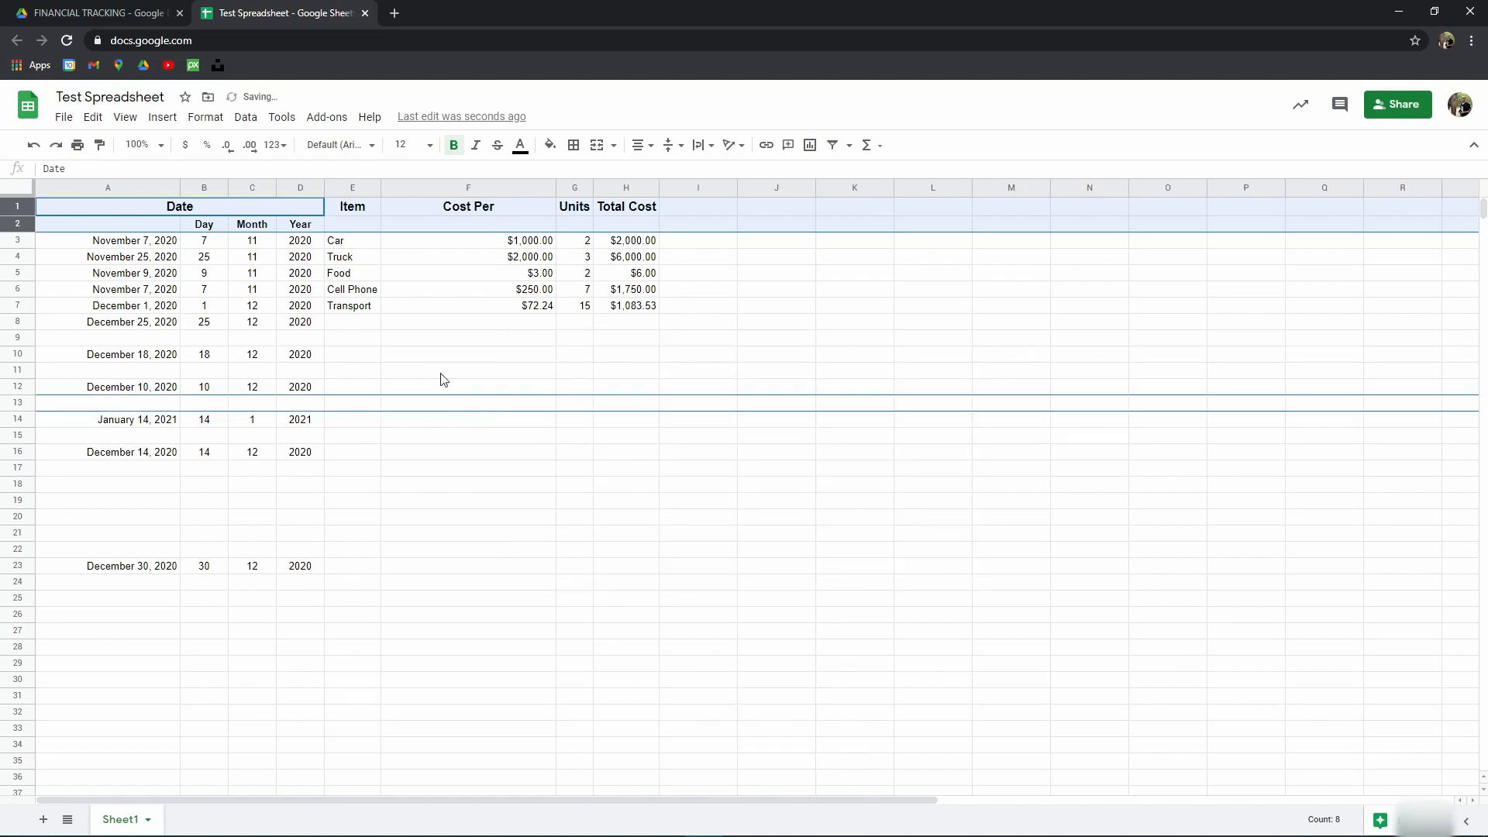
click(432, 339)
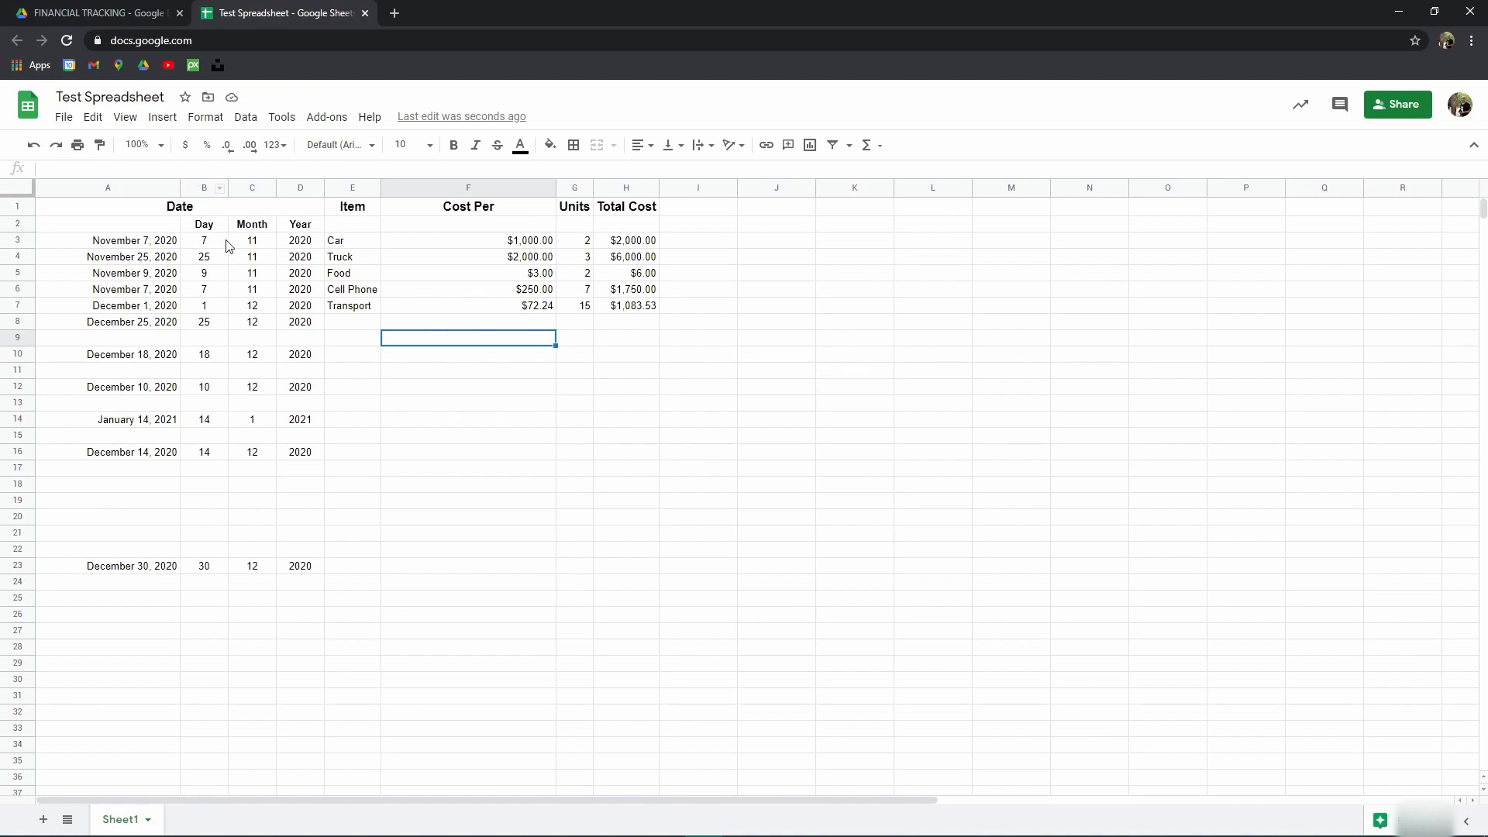
Step: Hide the Day, Month and Year columns B to D
click(203, 187)
shift+click(290, 187)
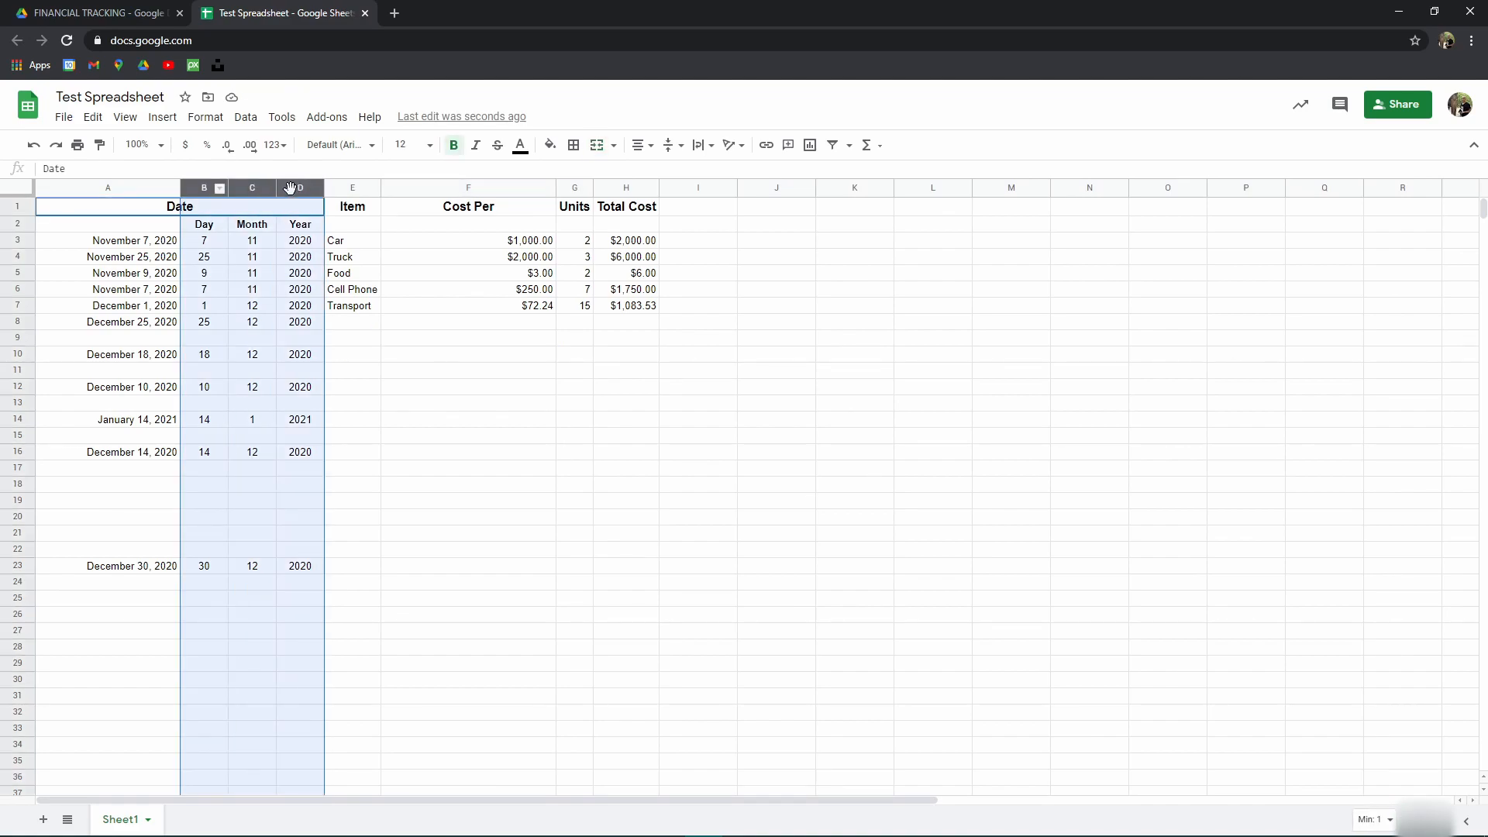
right_click(217, 189)
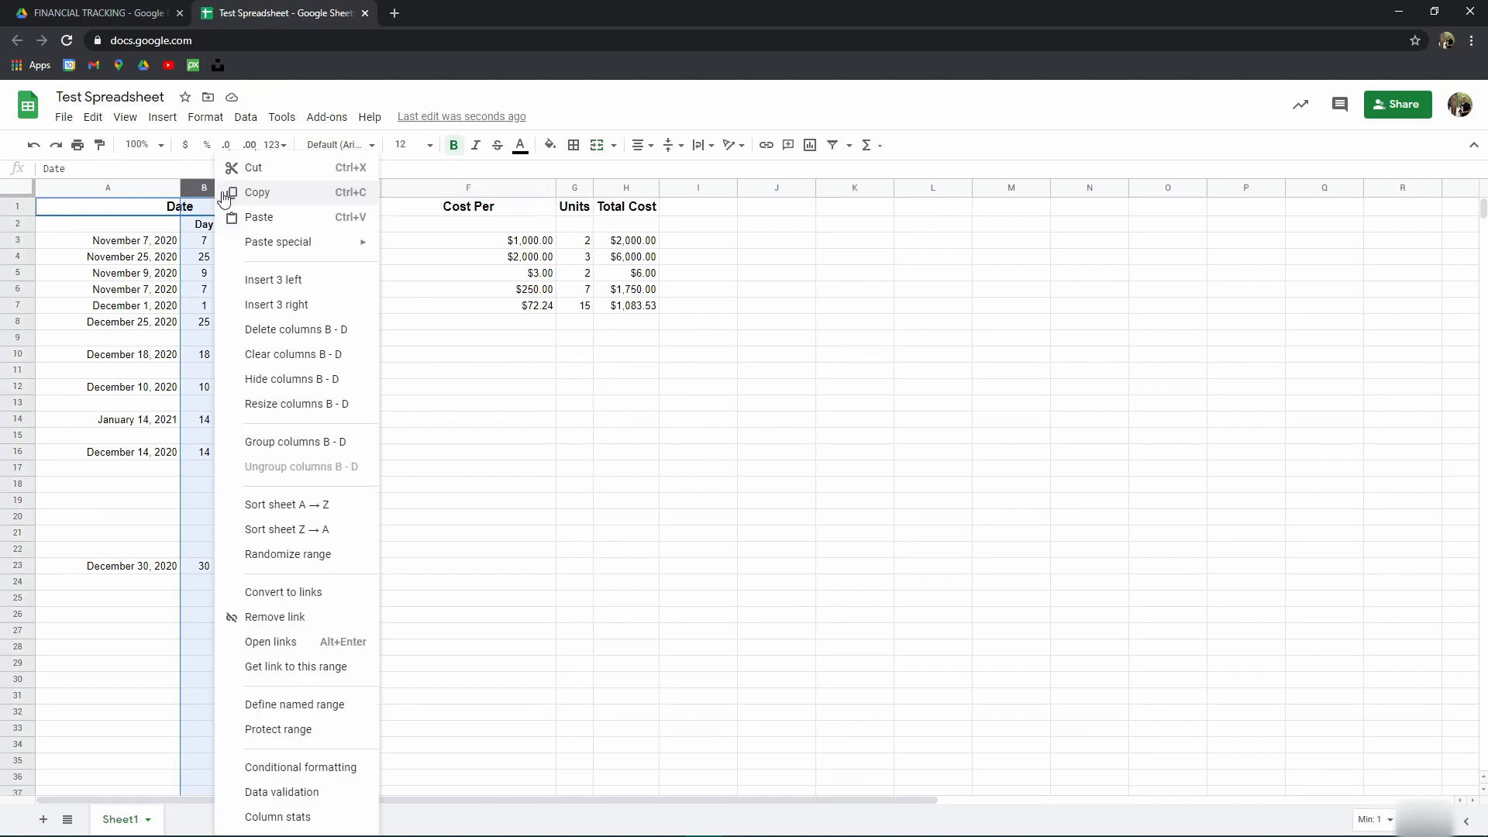
click(311, 381)
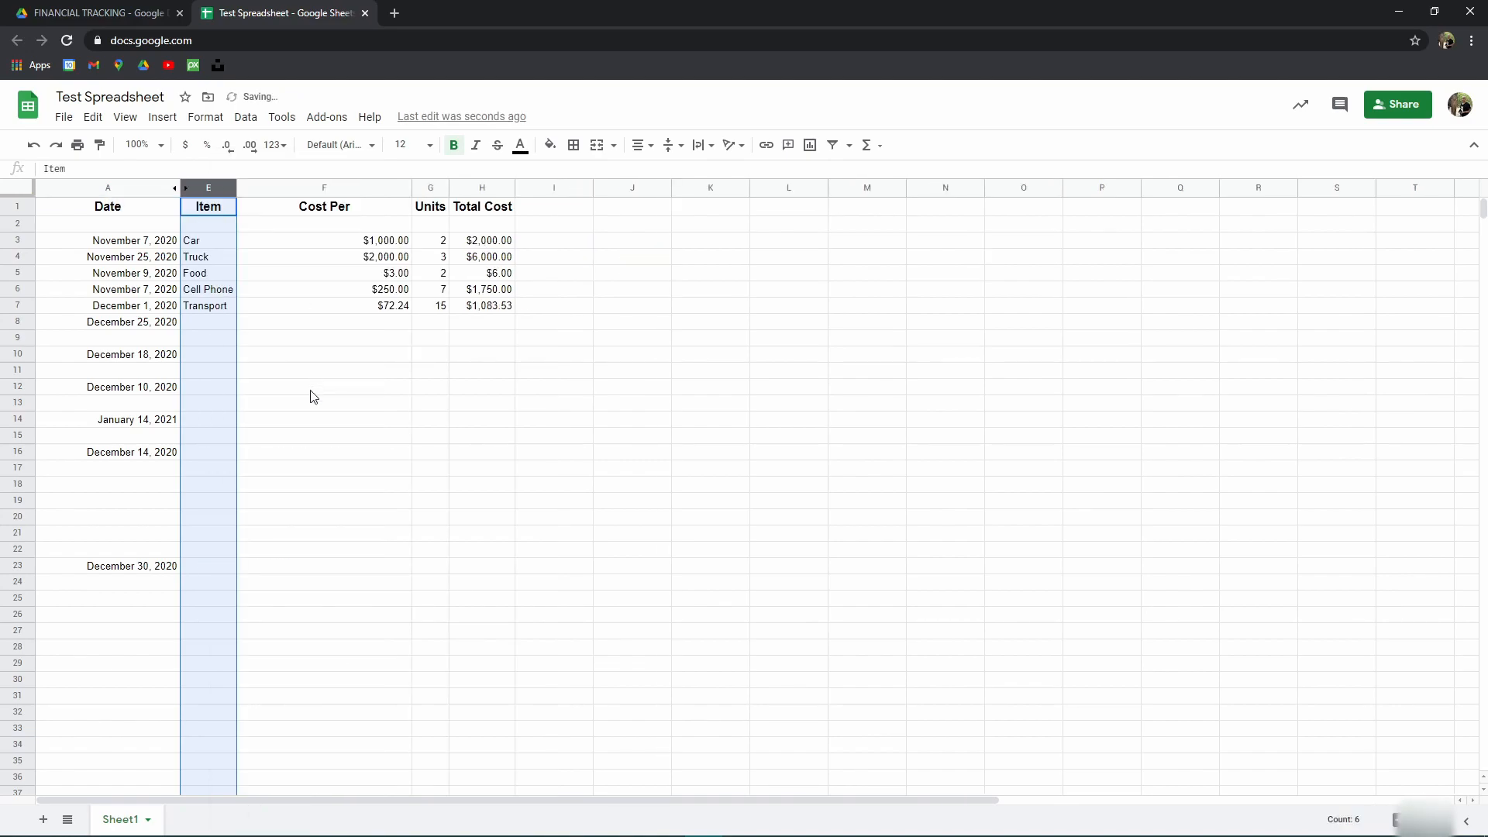
Step: Enter the dates March 18, 2021 in A29, March 20, 2021 in A30 and April 21, 2021 in A31
click(143, 664)
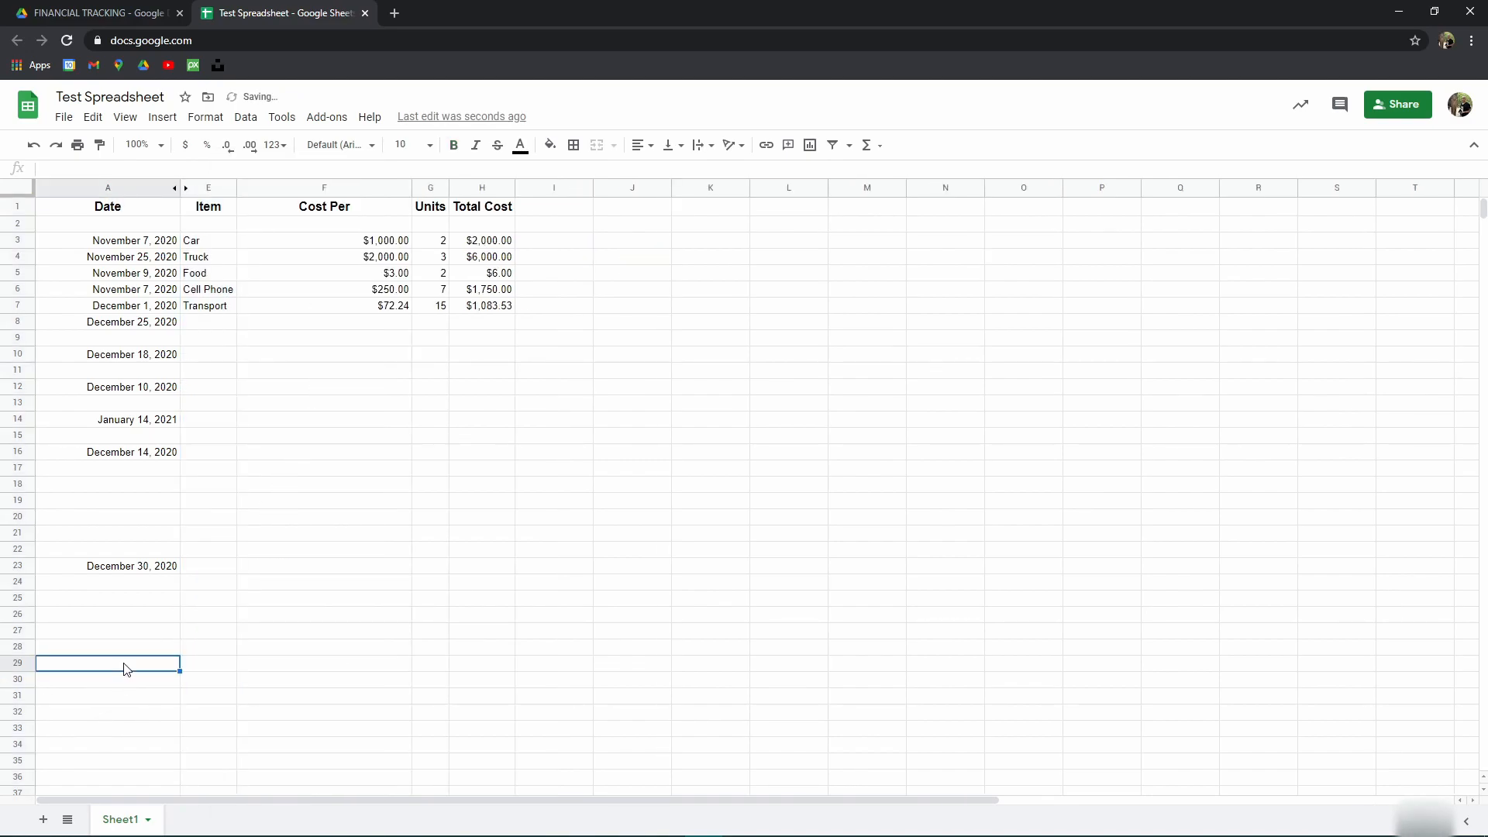
double_click(125, 666)
click(164, 688)
click(164, 688)
click(126, 758)
double_click(153, 680)
click(163, 774)
double_click(149, 696)
click(164, 556)
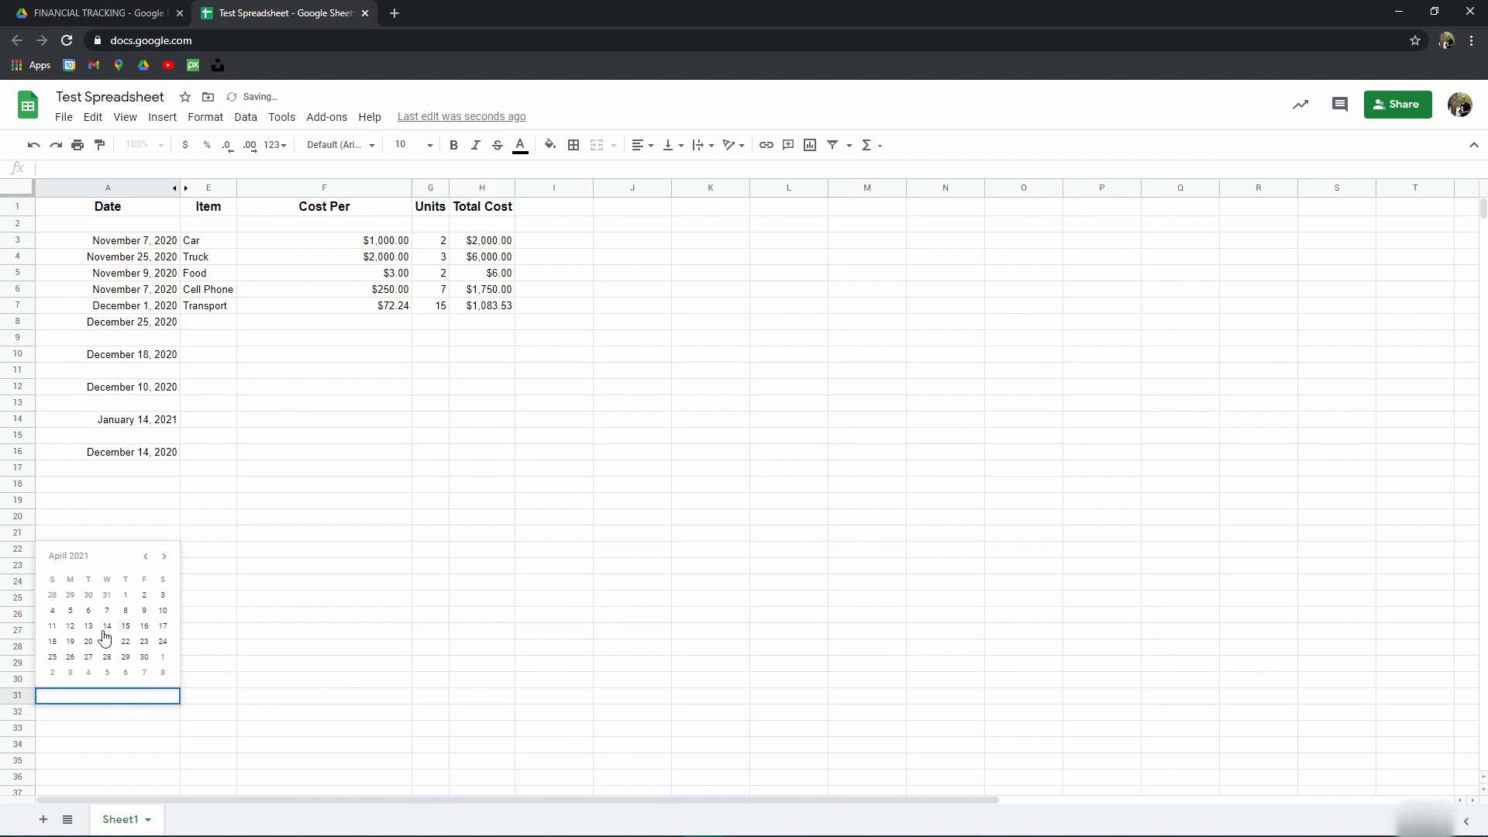
click(107, 641)
click(148, 730)
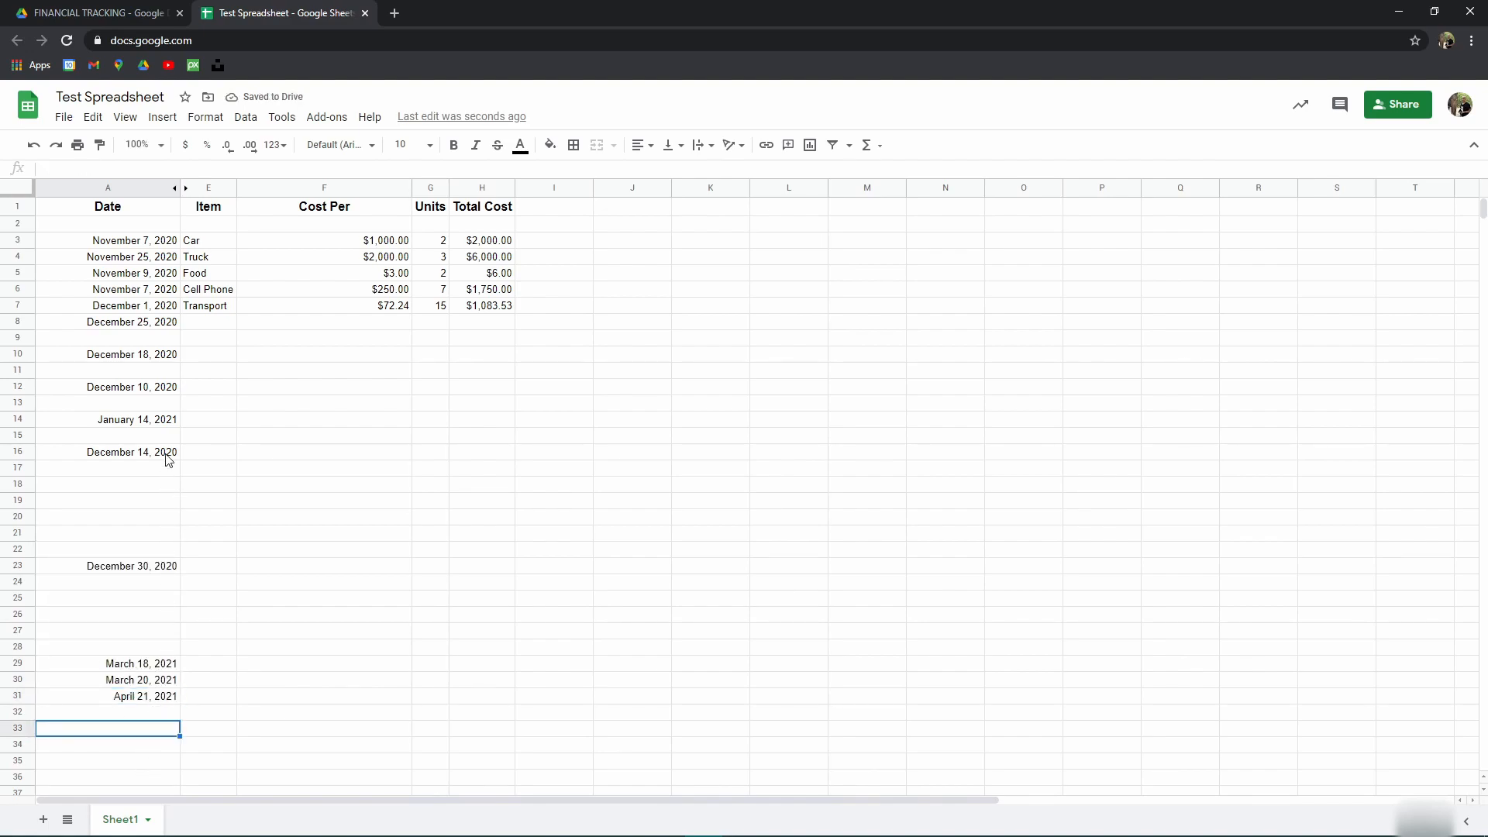
Step: Unhide columns B to D and check the day, month and year extracted for the new dates
click(185, 187)
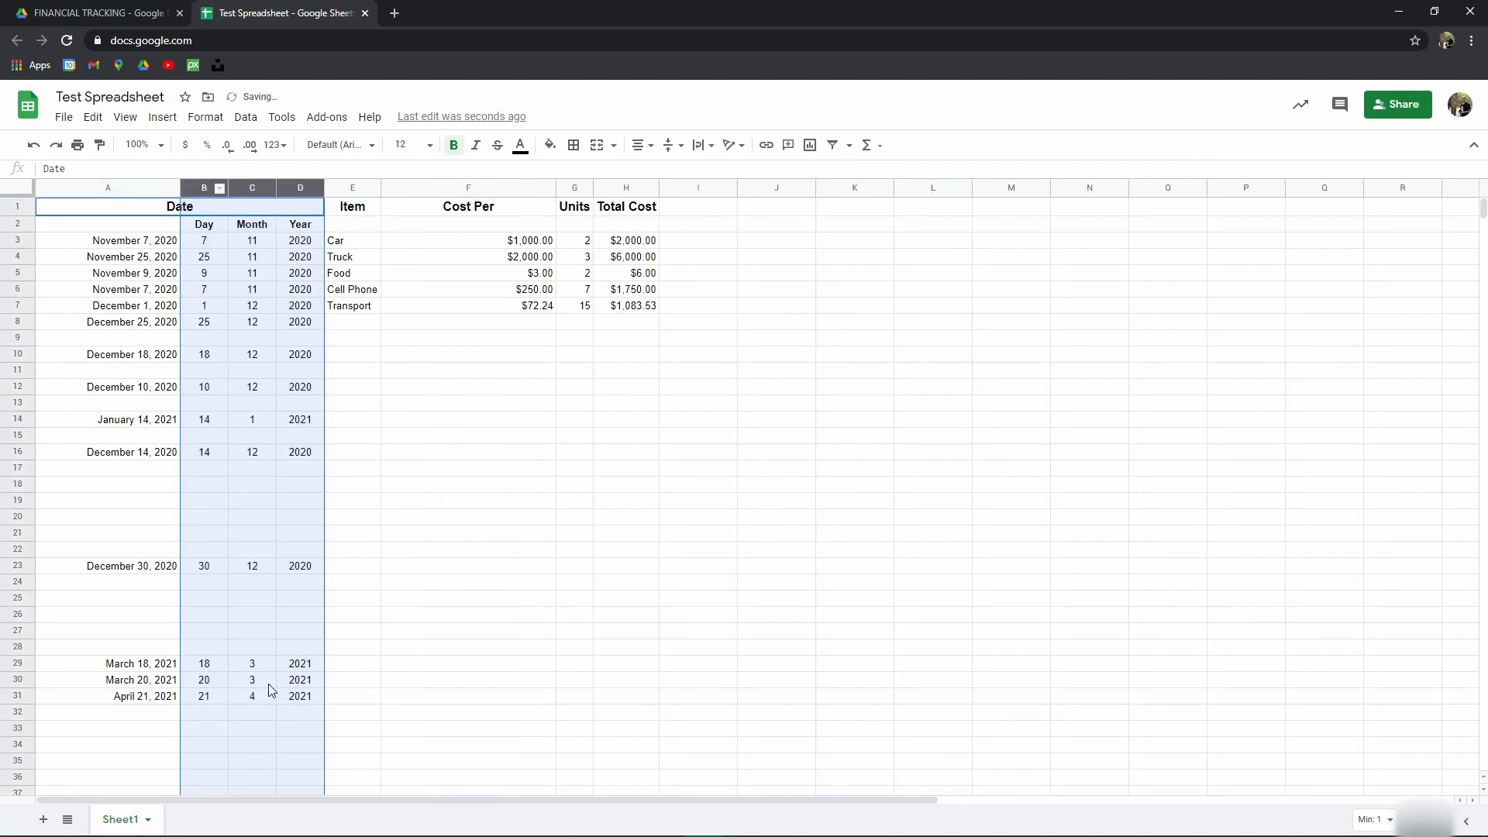
click(212, 668)
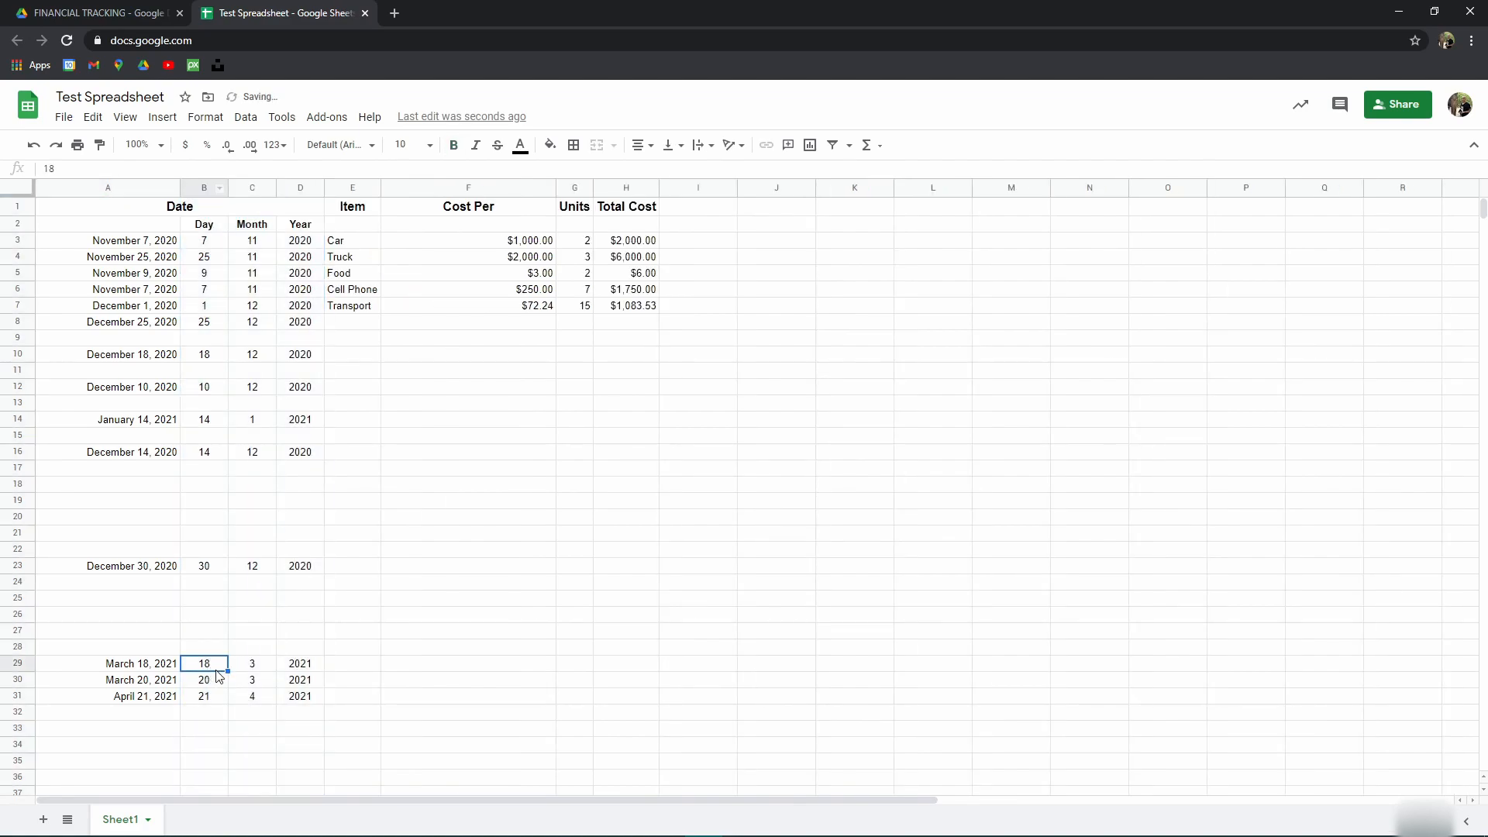
click(296, 665)
click(265, 668)
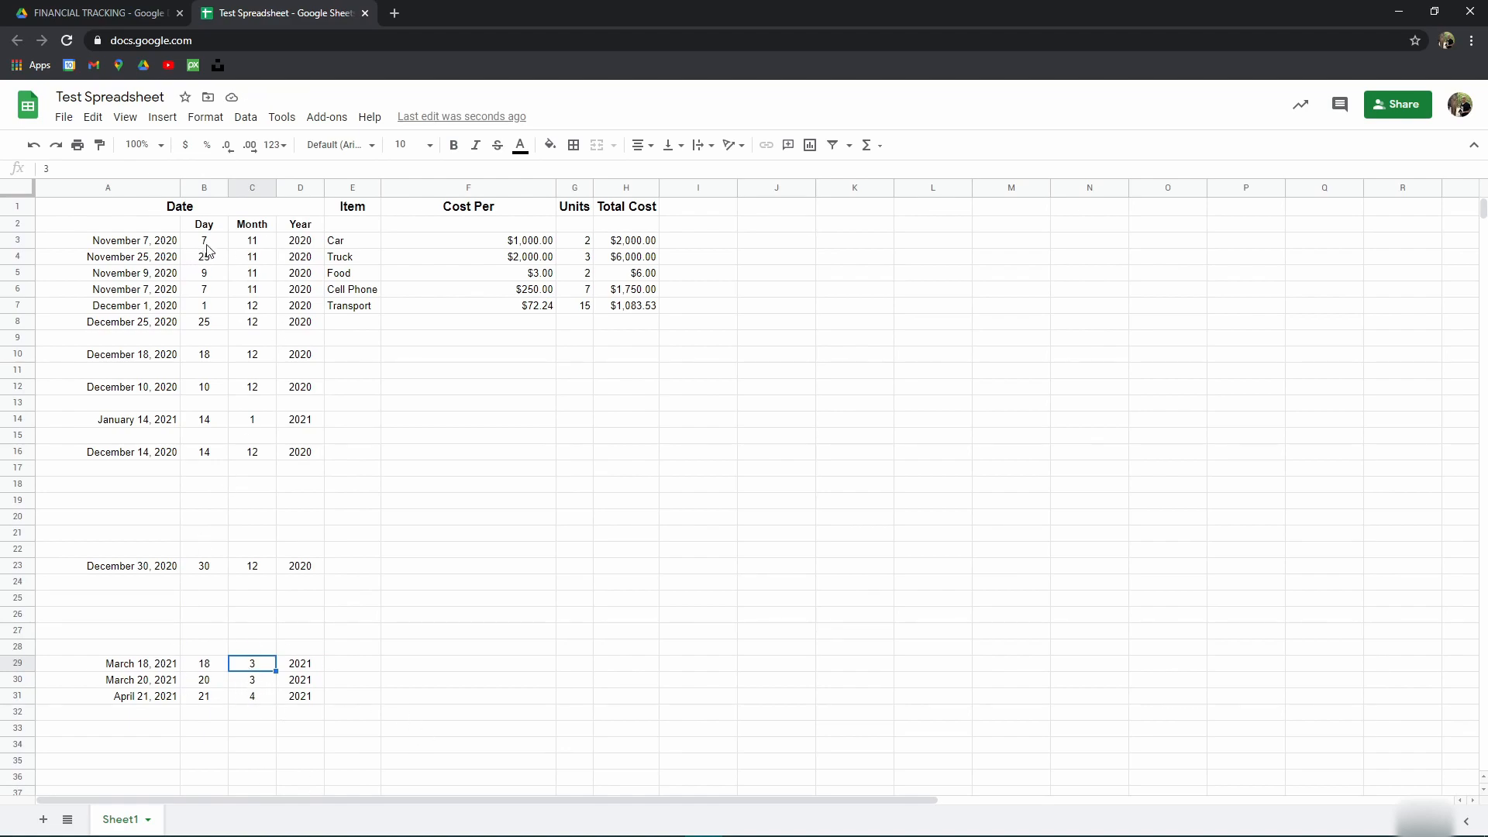
drag(201, 243, 302, 258)
click(307, 658)
Step: Hide columns B to D again so only the full dates show
drag(203, 189, 310, 190)
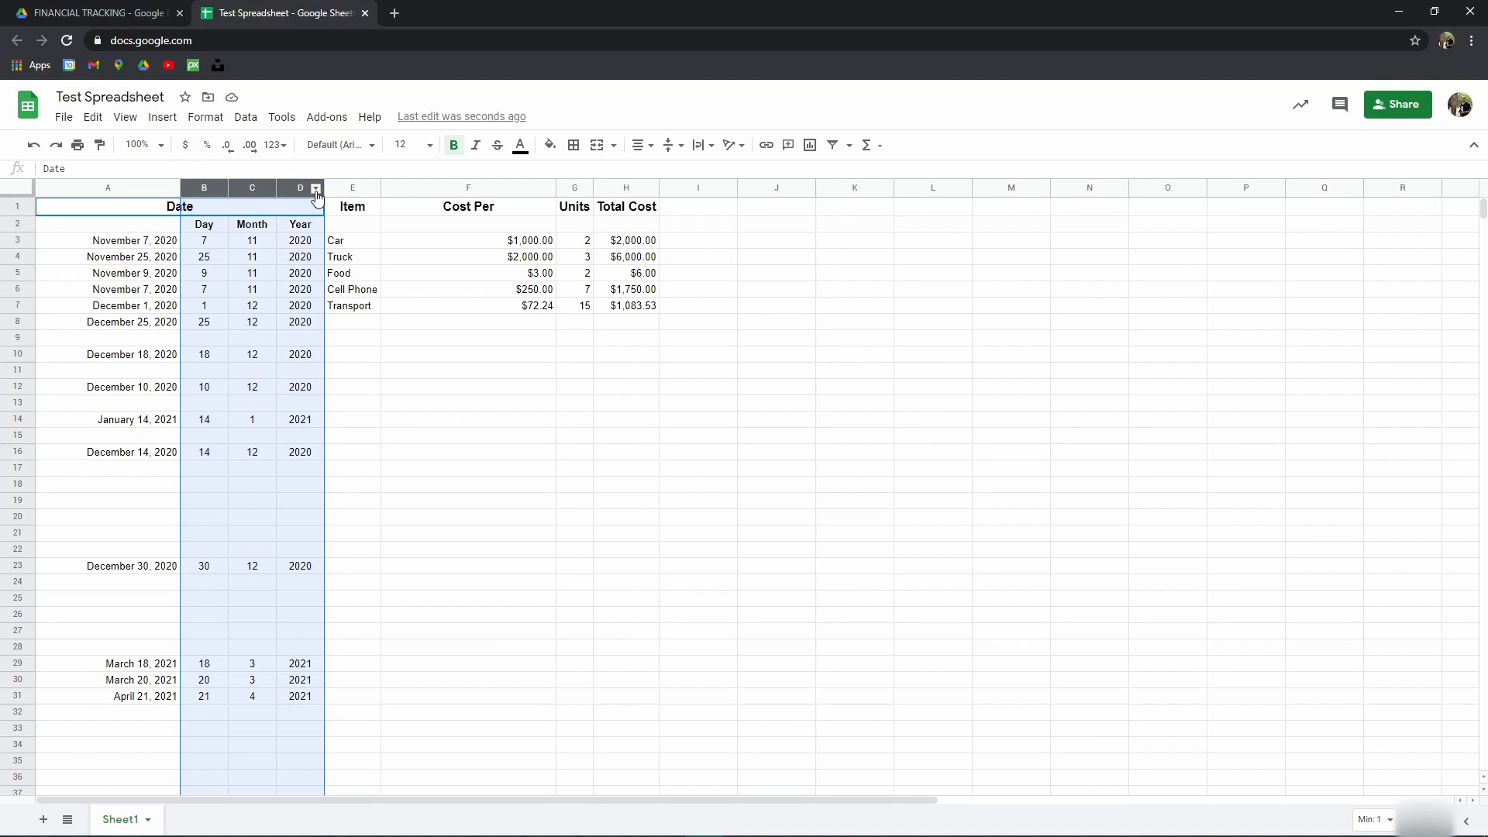
right_click(310, 188)
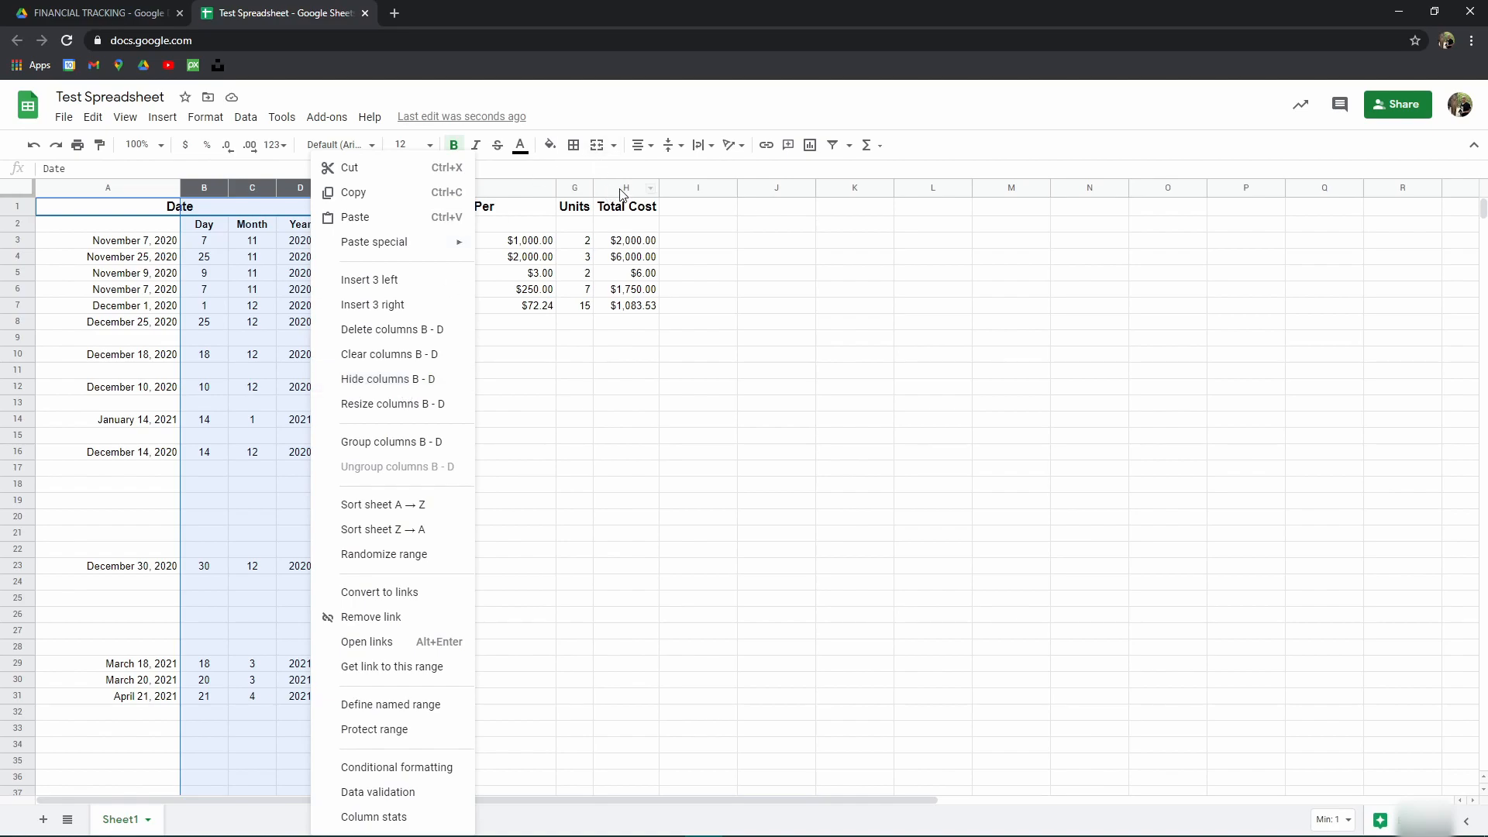
click(422, 379)
click(114, 594)
Step: Enter the date April 16, 2021 in A18 of the Date column
click(108, 189)
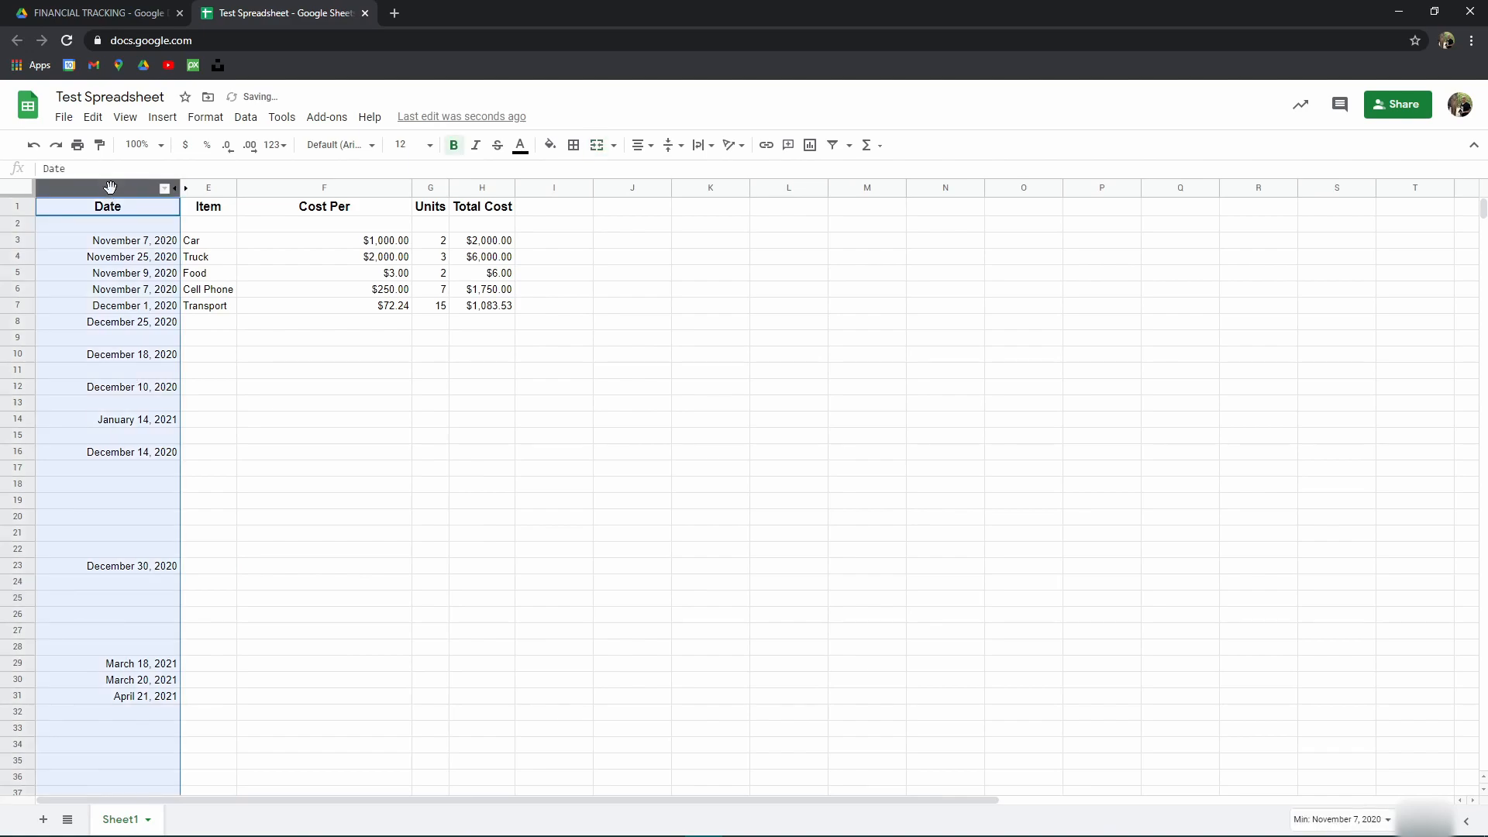
click(132, 507)
double_click(147, 489)
click(144, 578)
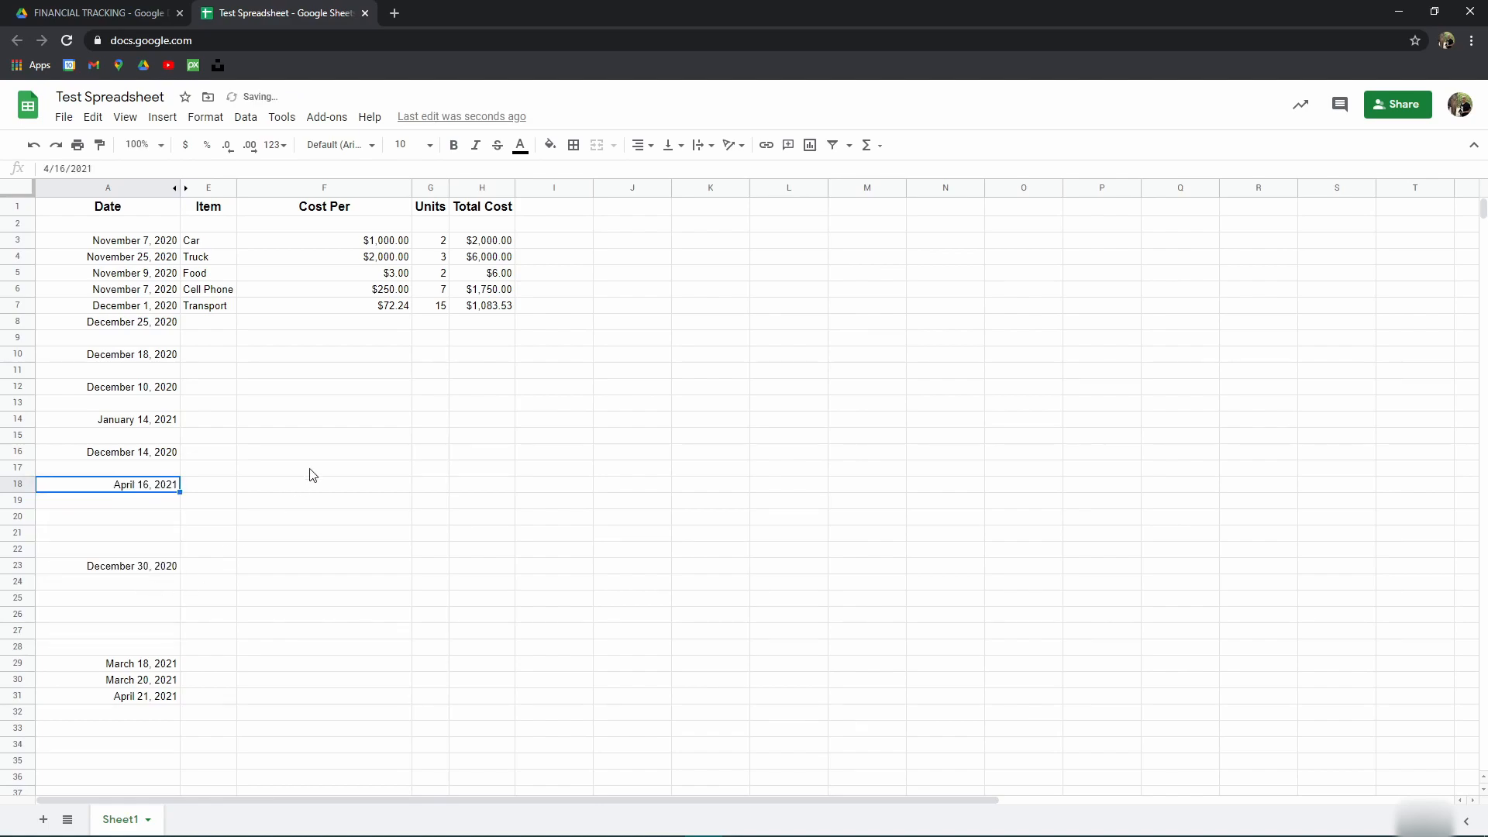
click(295, 468)
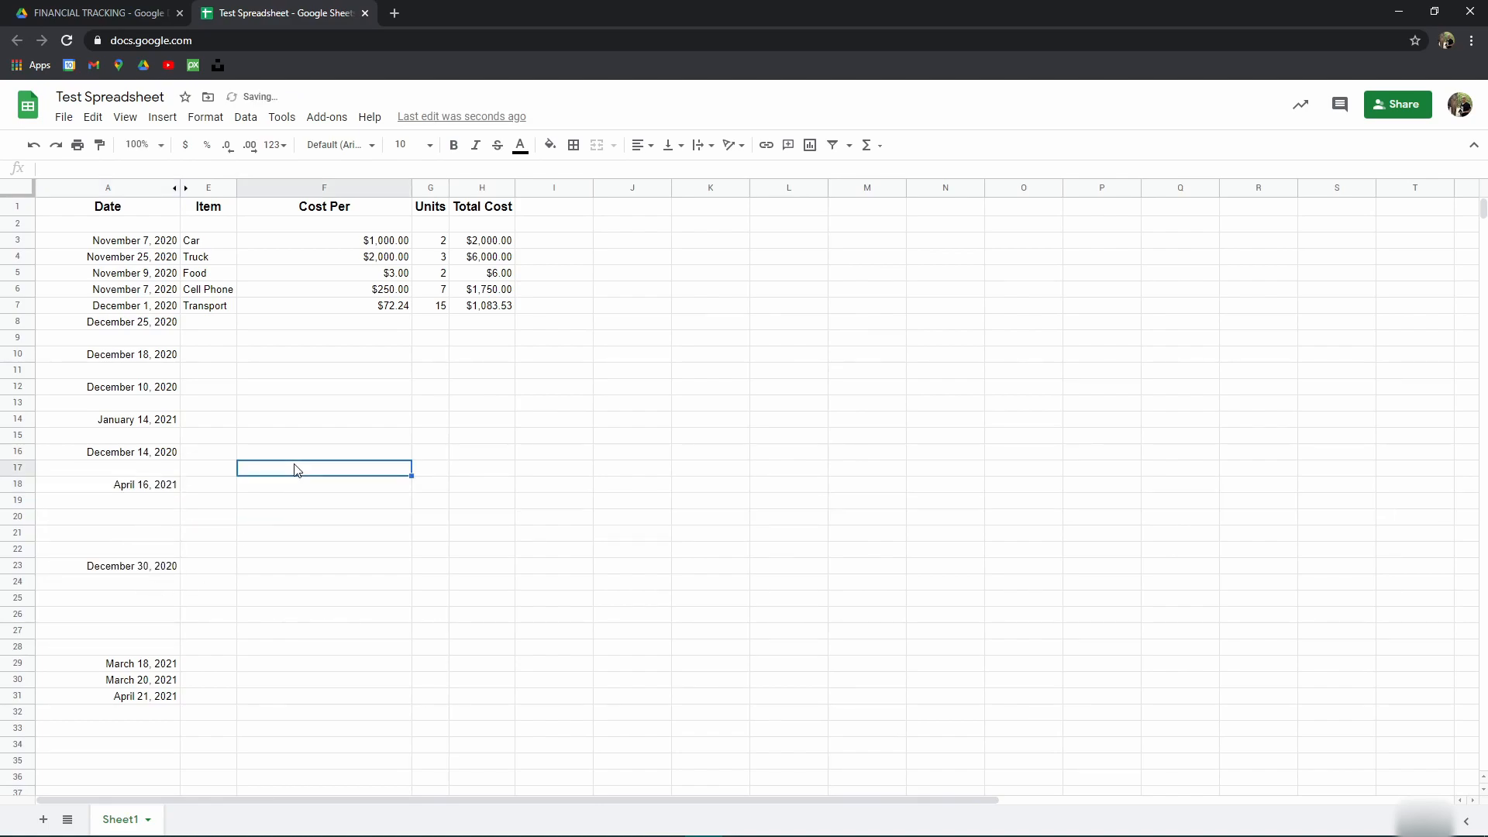
click(625, 474)
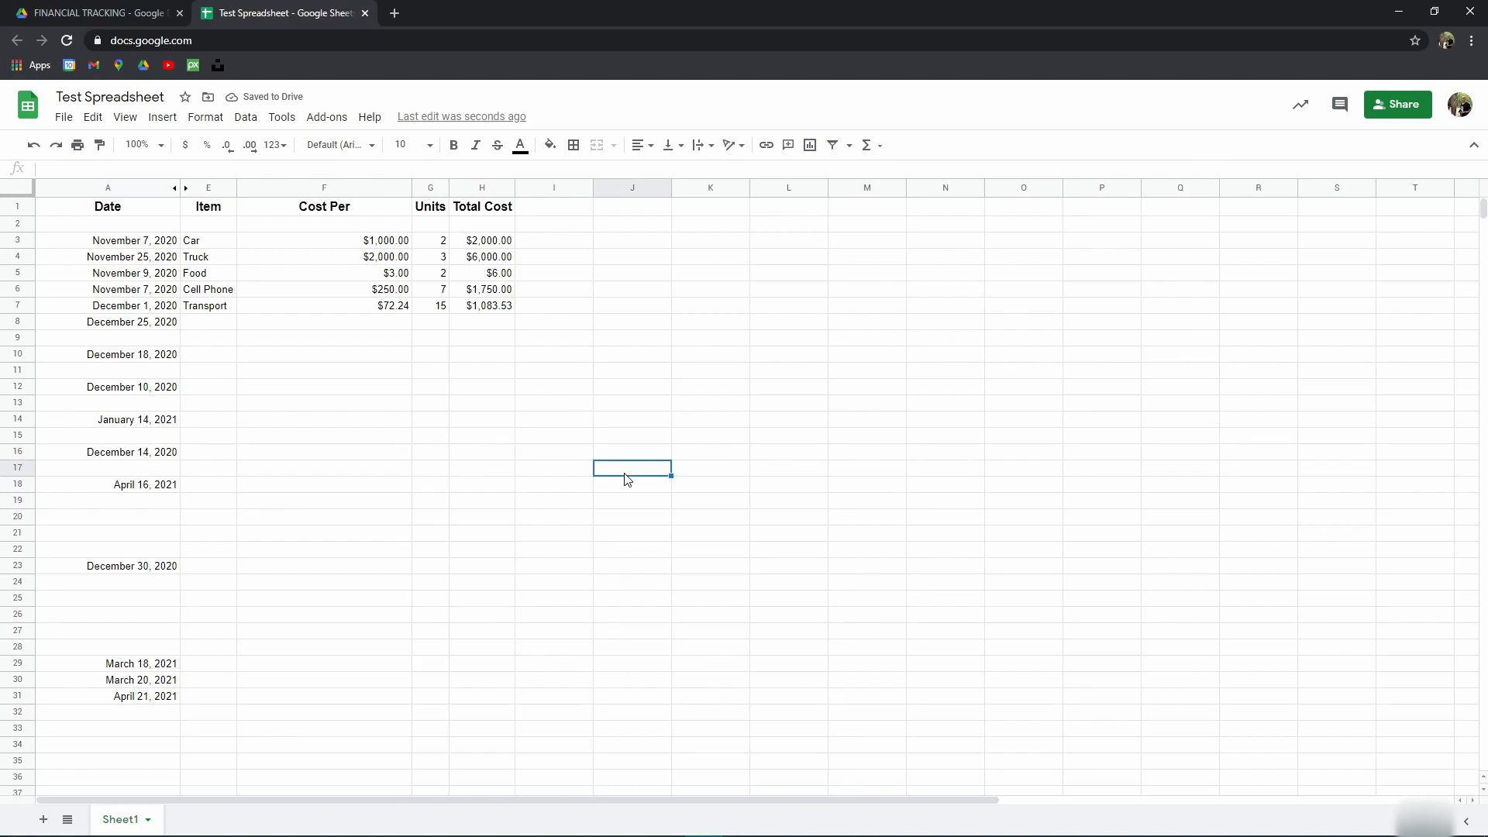